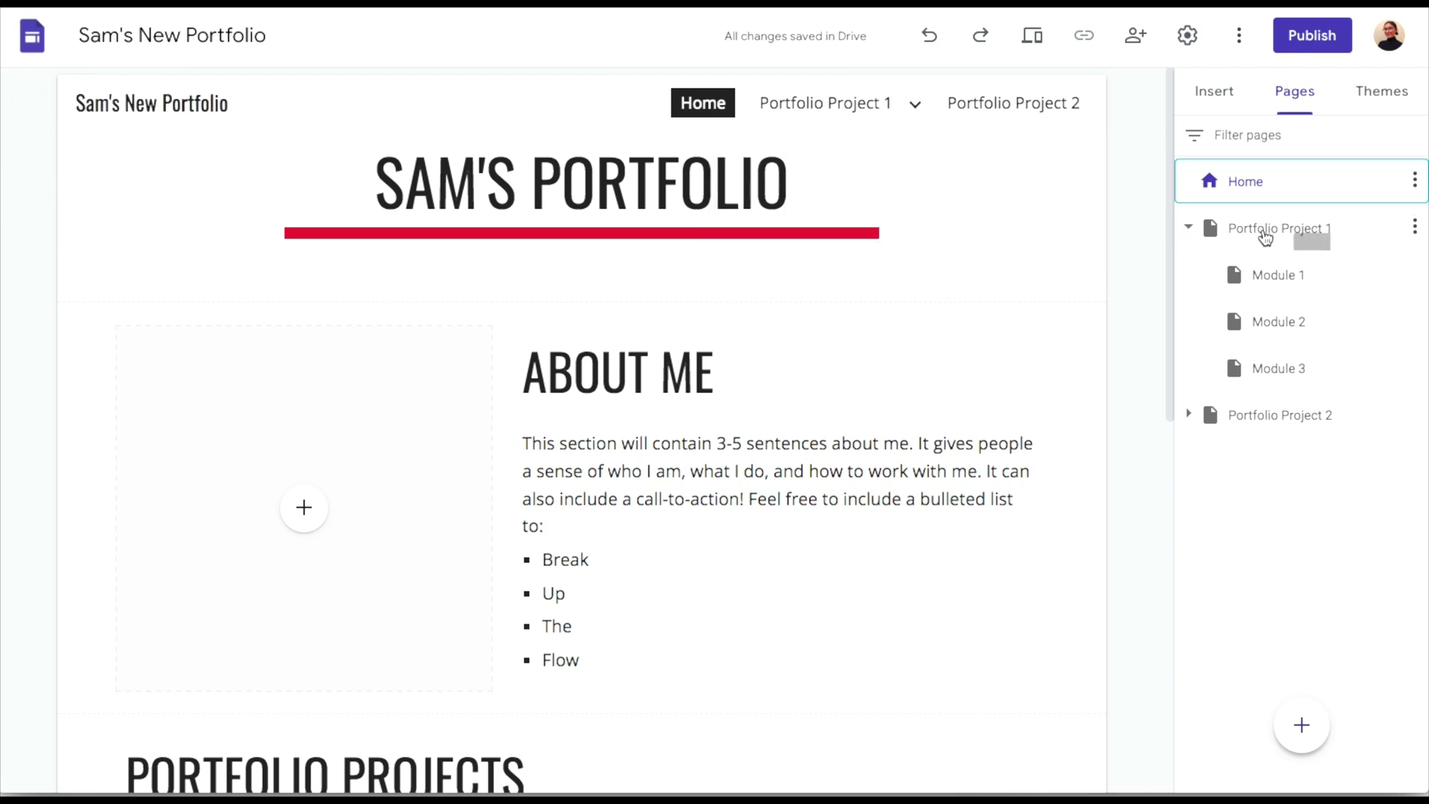
On the Portfolio Project 1 page, replace the project title heading with "BUILD YOUR PORTFOLIO".
{"action": "left_click", "coordinate": [1265, 235]}
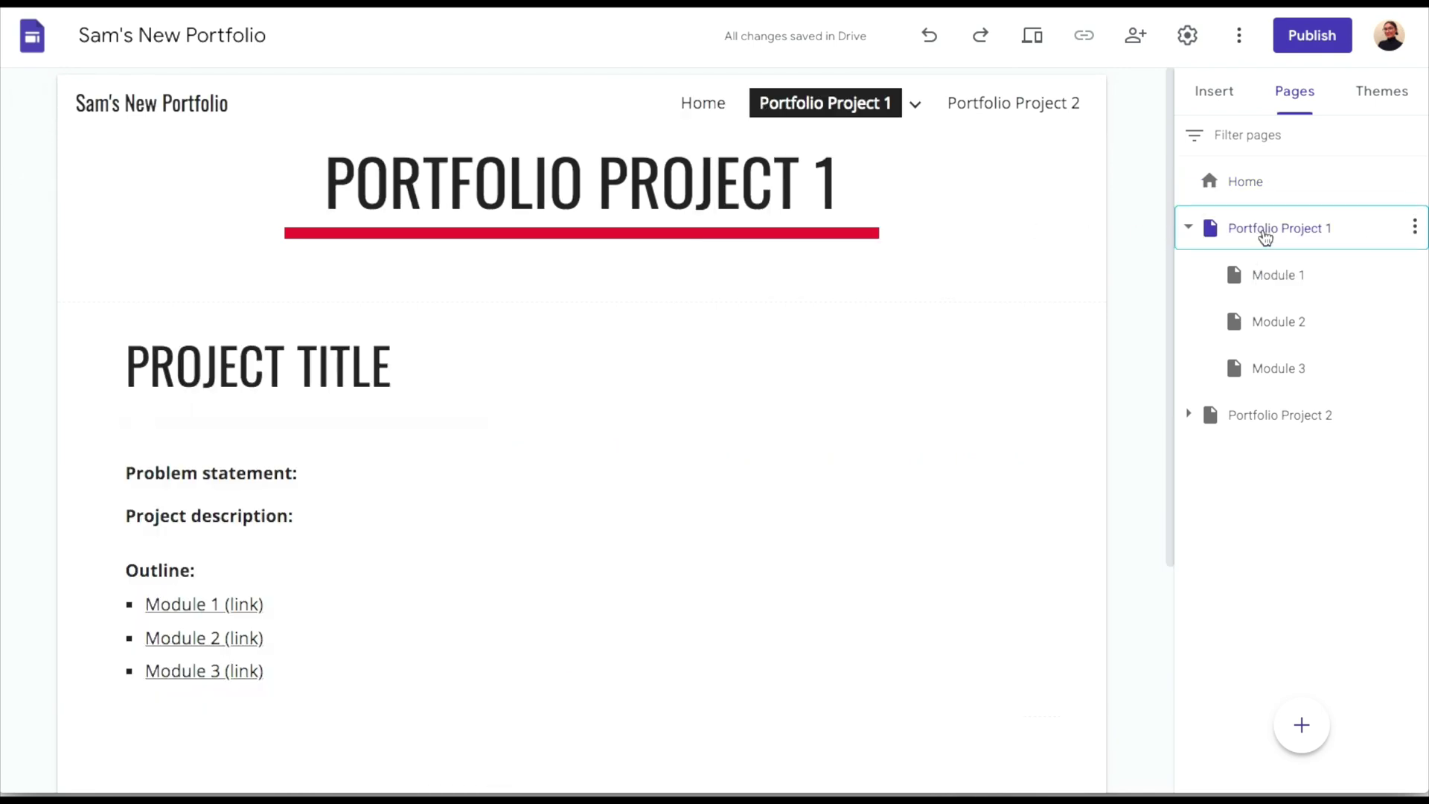
{"action": "left_click_drag", "start_coordinate": [417, 363], "coordinate": [122, 364]}
{"action": "type", "text": "BUILD YOUR PORT"}
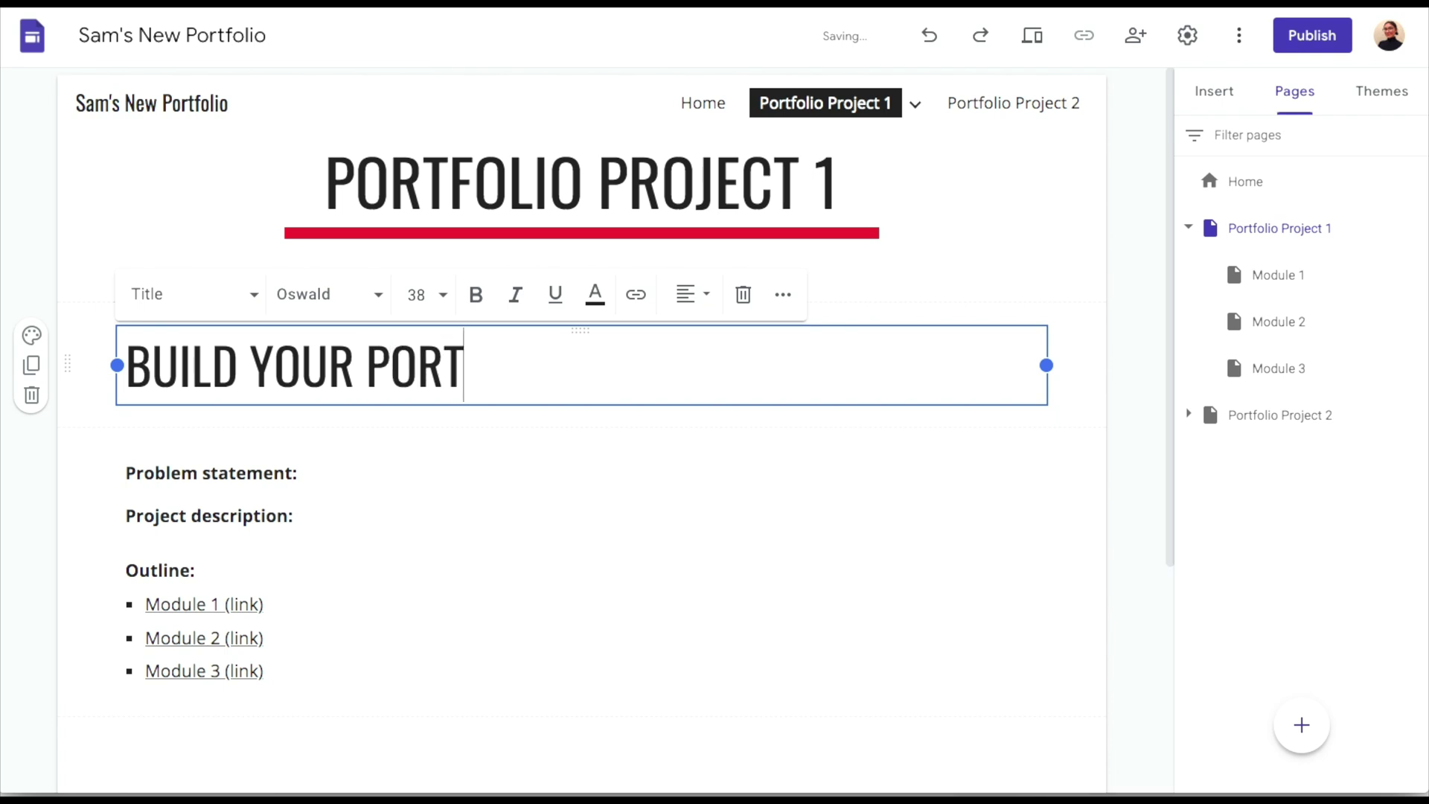
{"action": "type", "text": "FOLIO"}
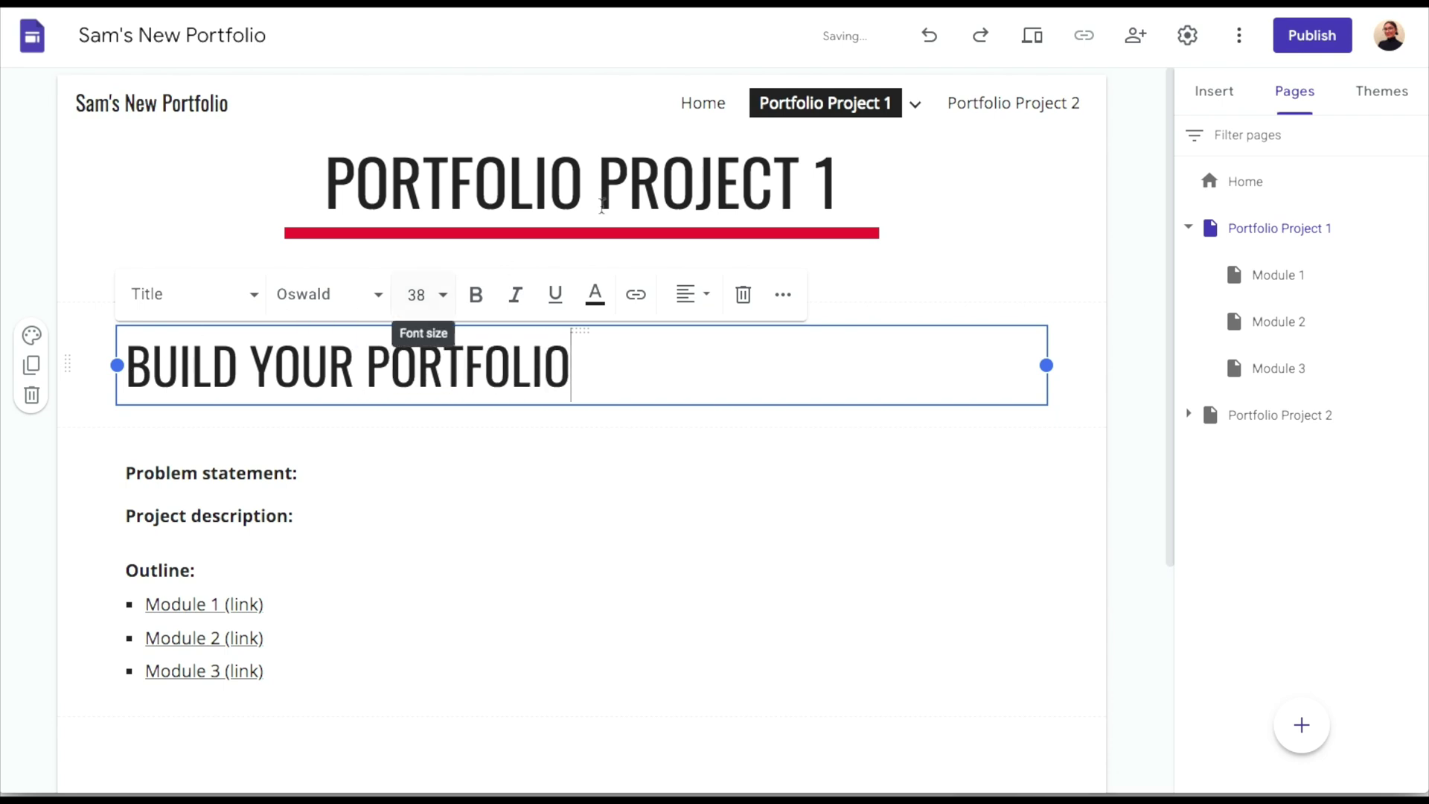
Extend the page's header title to read "PORTFOLIO PROJECT 1: MINI COURSE".
{"action": "left_click", "coordinate": [862, 180]}
{"action": "type", "text": ":"}
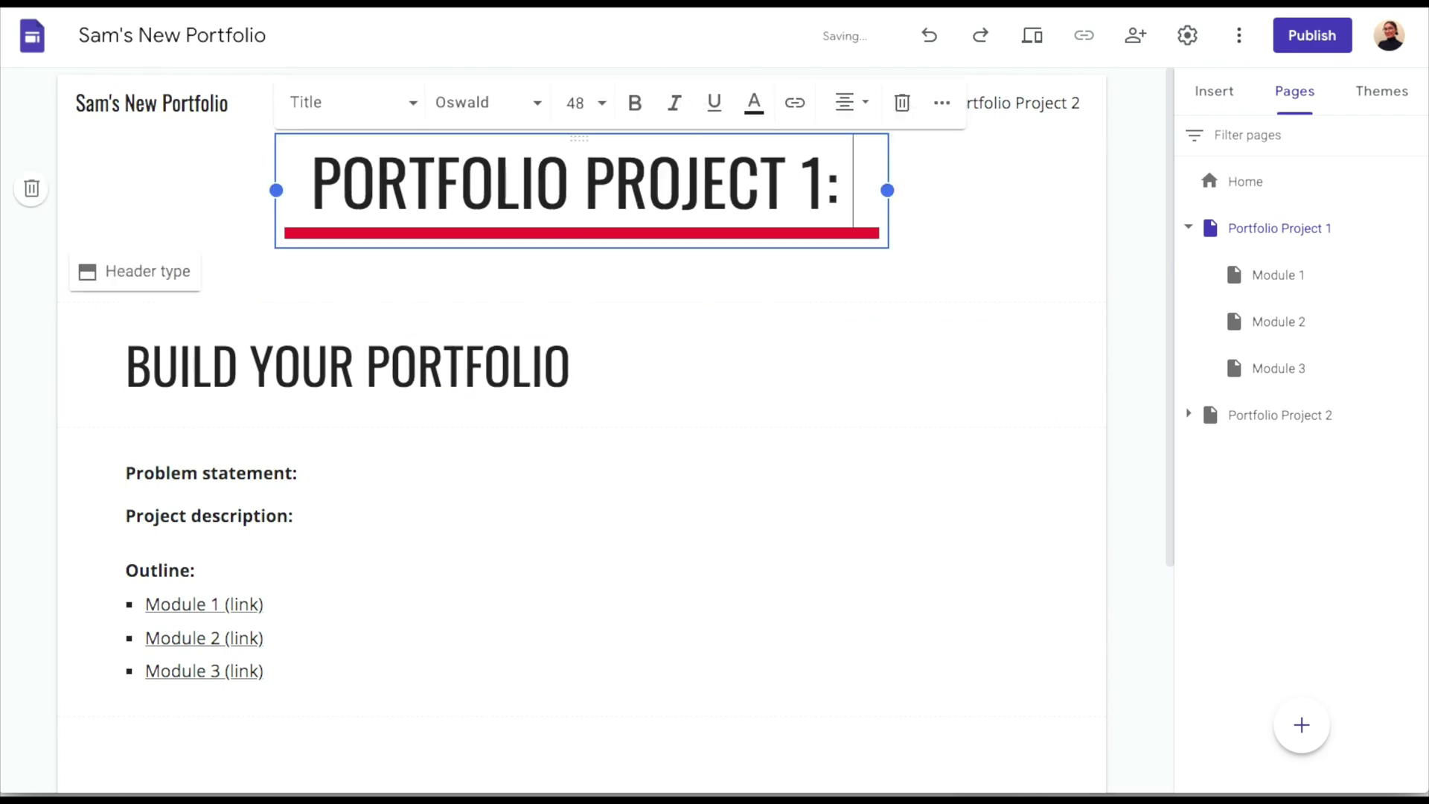
{"action": "type", "text": " MINI COURSE"}
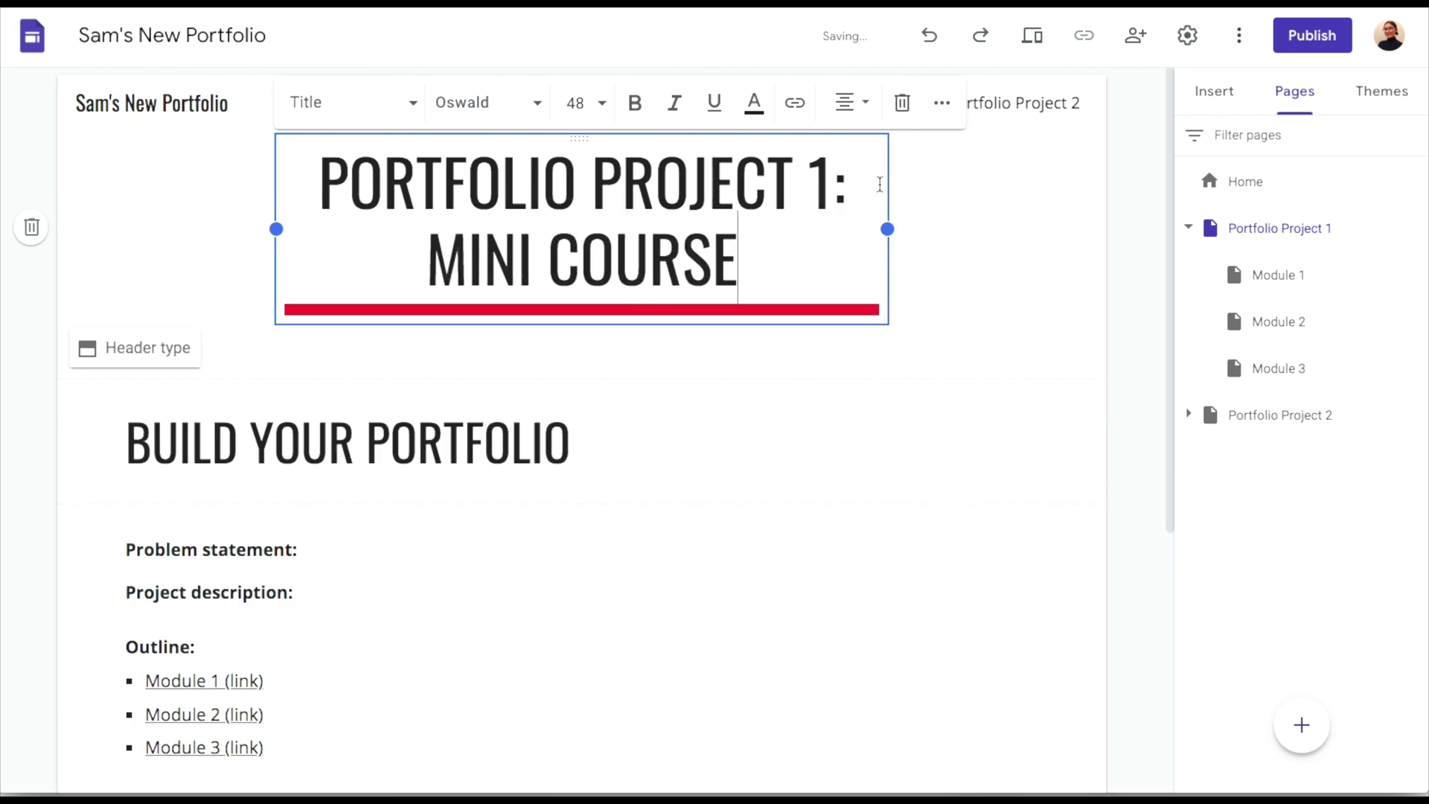
{"action": "left_click", "coordinate": [797, 434]}
{"action": "left_click", "coordinate": [755, 530]}
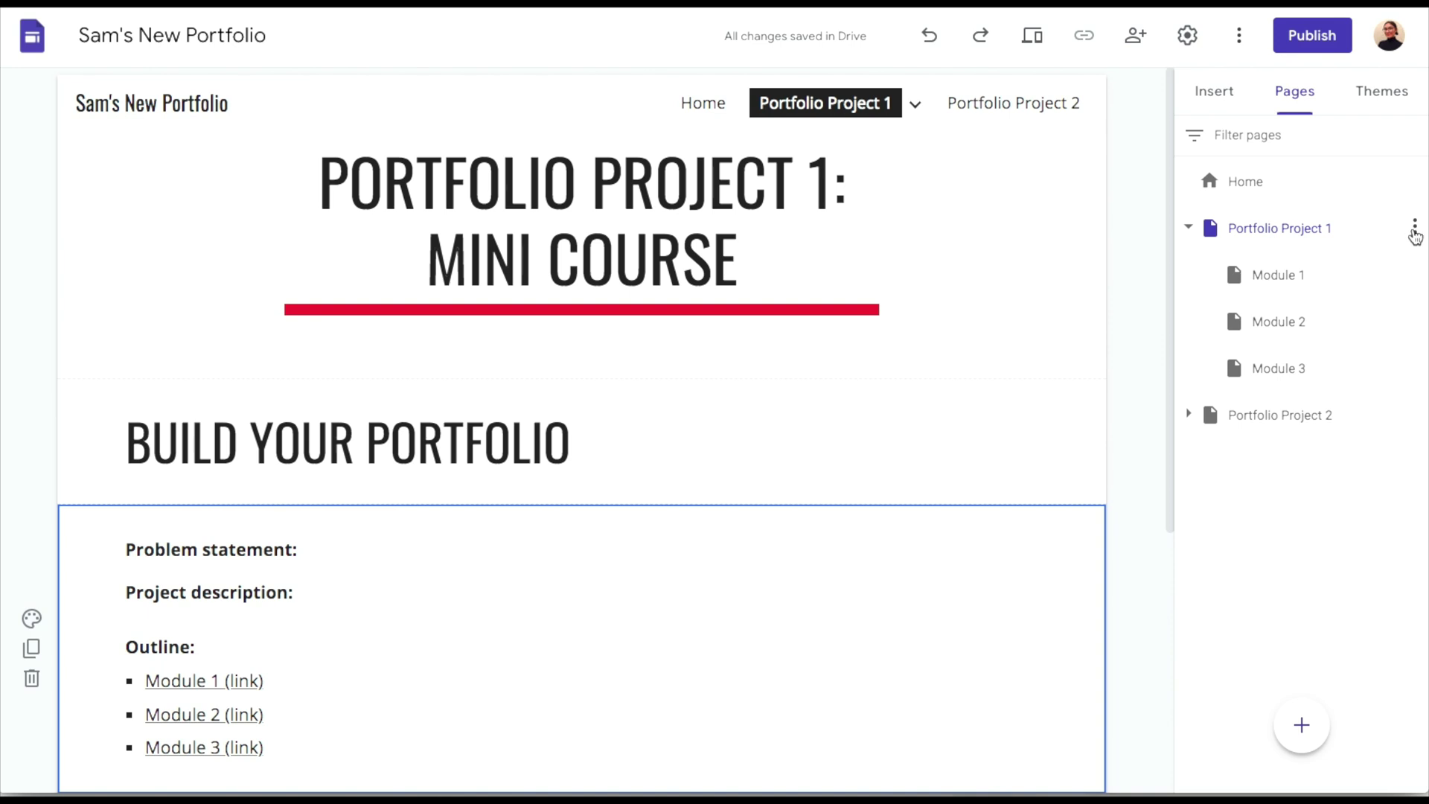
Rename the Portfolio Project 1 page to "Portfolio Project 1: Mini course" in its properties.
{"action": "left_click", "coordinate": [1413, 231]}
{"action": "left_click", "coordinate": [1304, 347]}
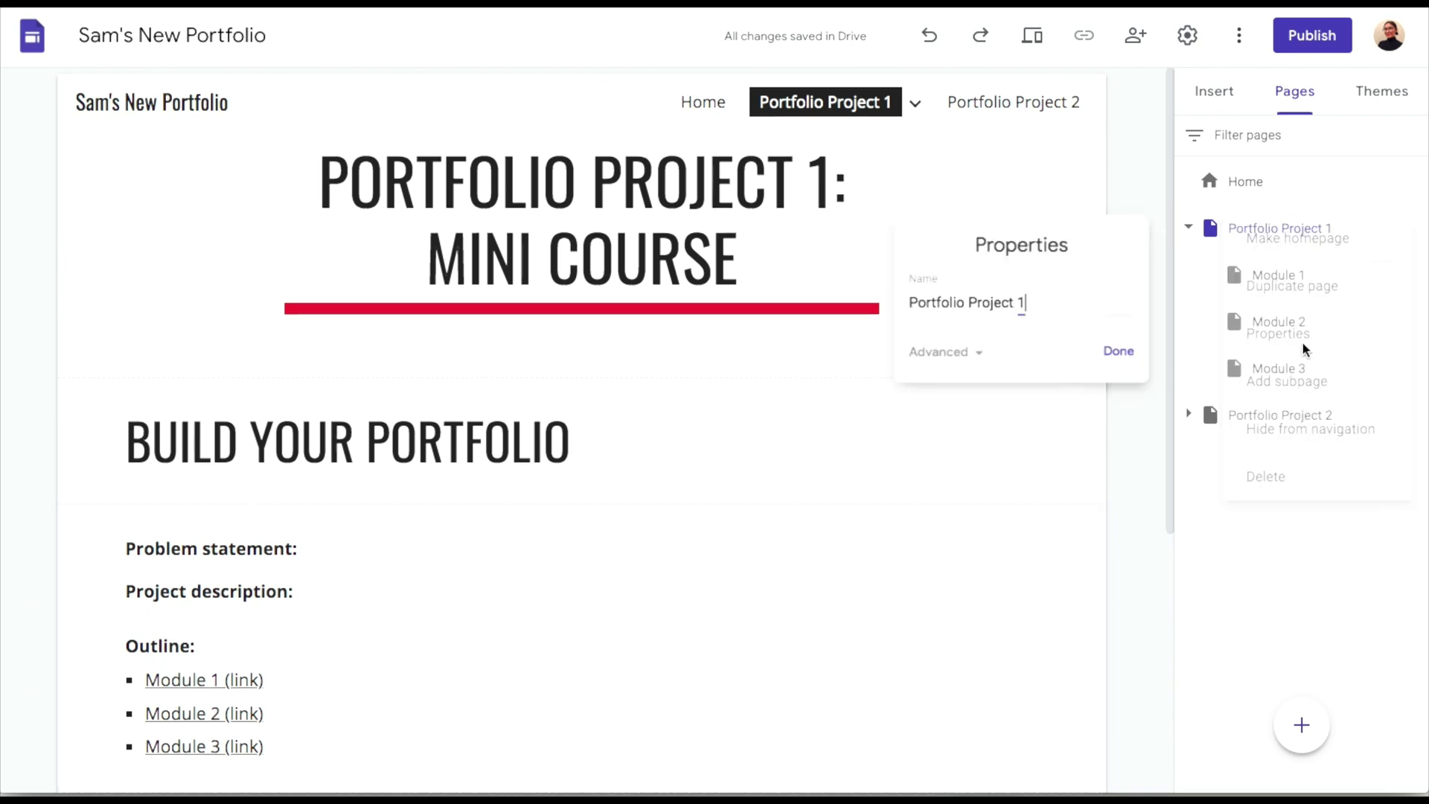
{"action": "type", "text": ": Mini "}
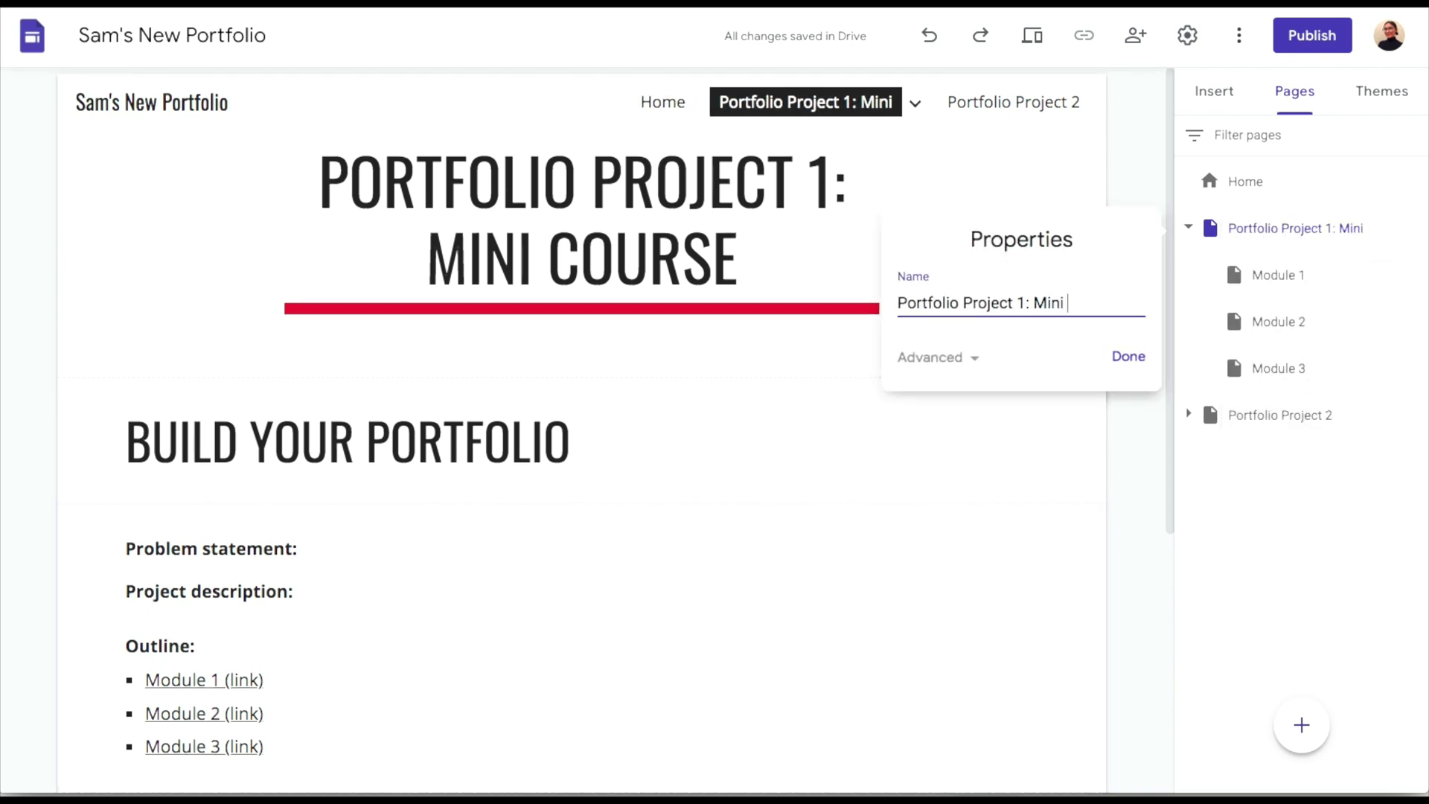
{"action": "type", "text": "course"}
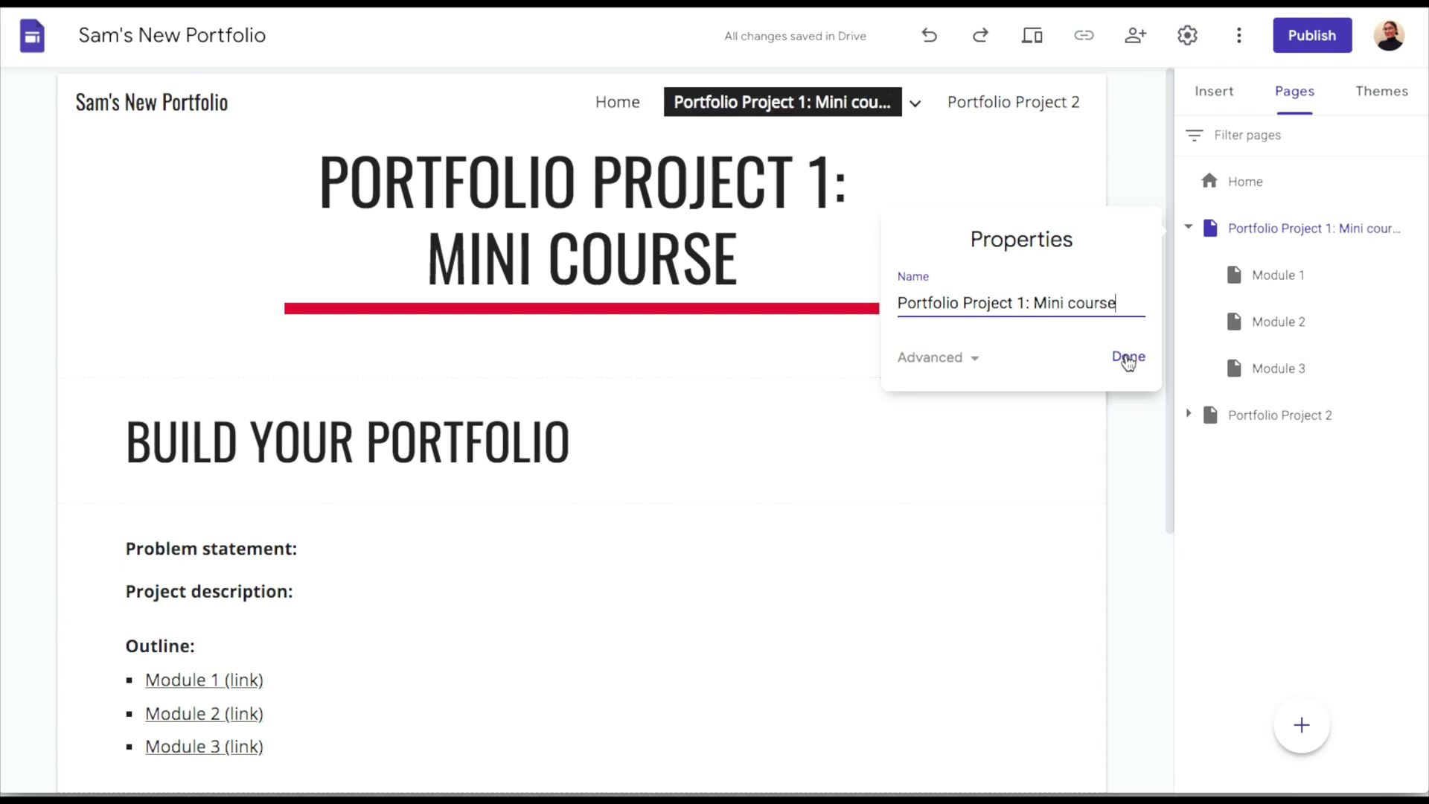
{"action": "left_click", "coordinate": [1126, 357]}
Add the prefix "MINI COURSE:" in front of the "BUILD YOUR PORTFOLIO" heading.
{"action": "scroll", "coordinate": [959, 458], "scroll_direction": "down", "scroll_amount": 3}
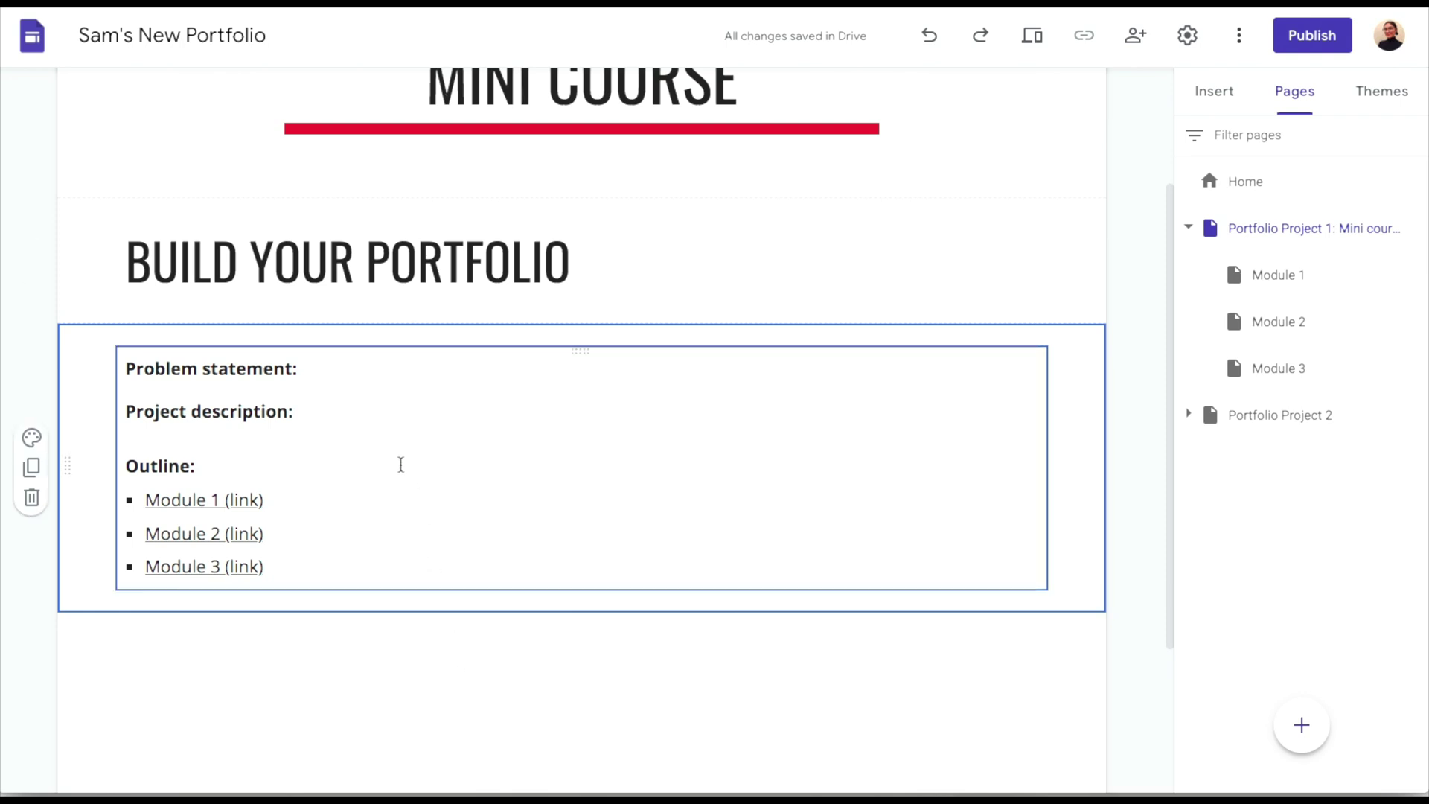
{"action": "left_click", "coordinate": [129, 253]}
{"action": "type", "text": "MINI COURSE:"}
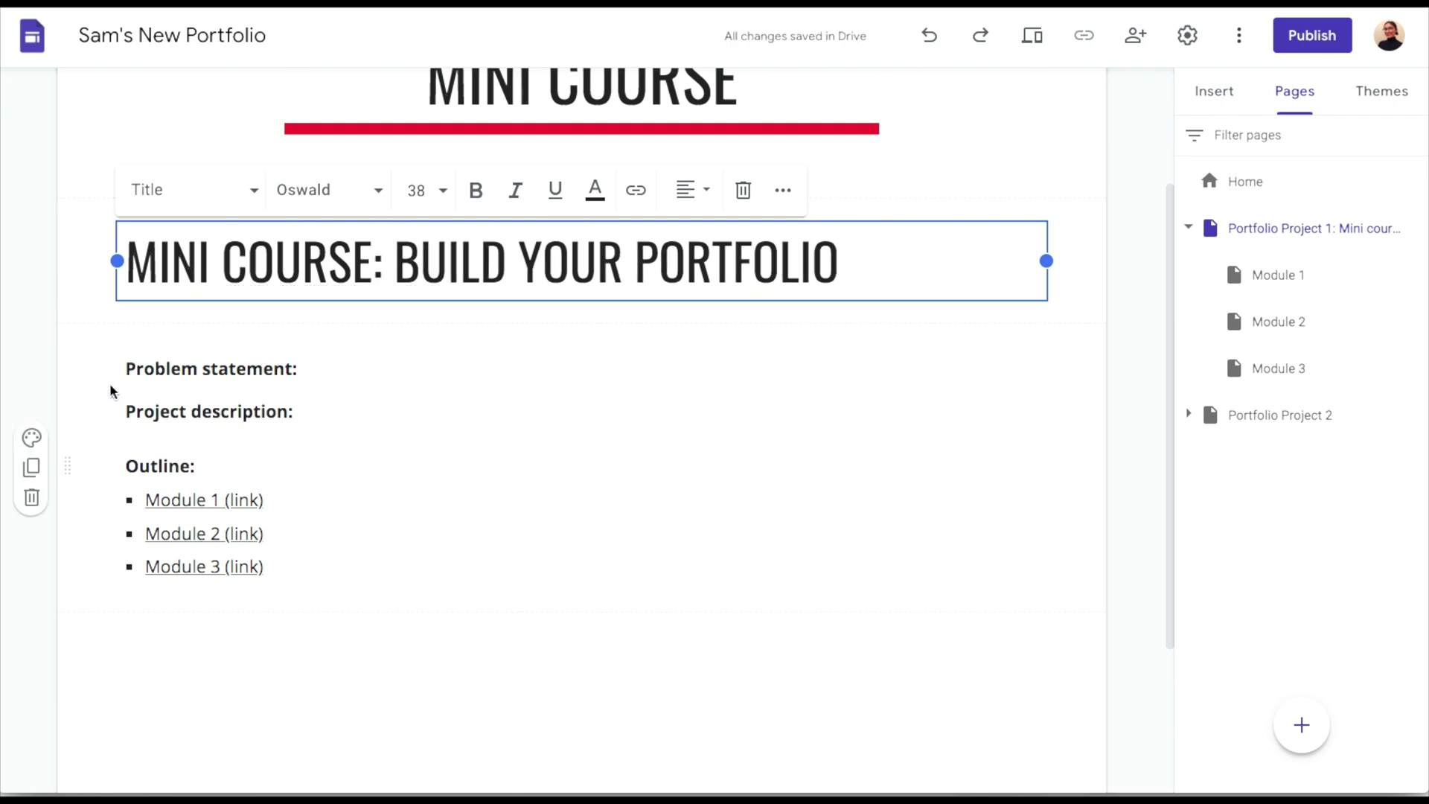
Write a problem statement about starting a portfolio being overwhelming, and a project description of the three-module mini course on building an Instructional Design portfolio.
{"action": "left_click", "coordinate": [336, 376]}
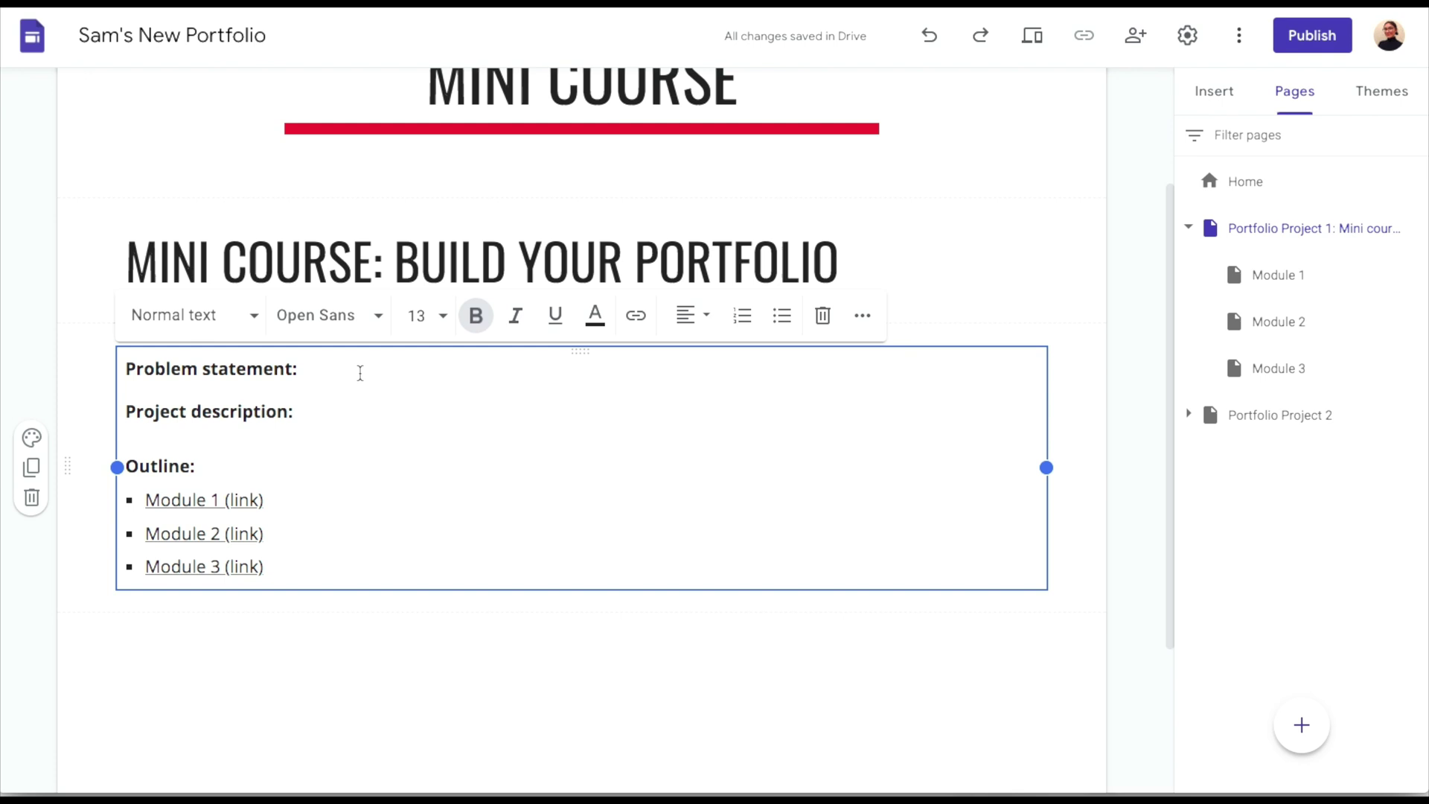
{"action": "type", "text": "It can be overwhelming to know how to start building a portfolio. This mini course aims to simplify and provide actionable steps the learner can take to build their portfolio."}
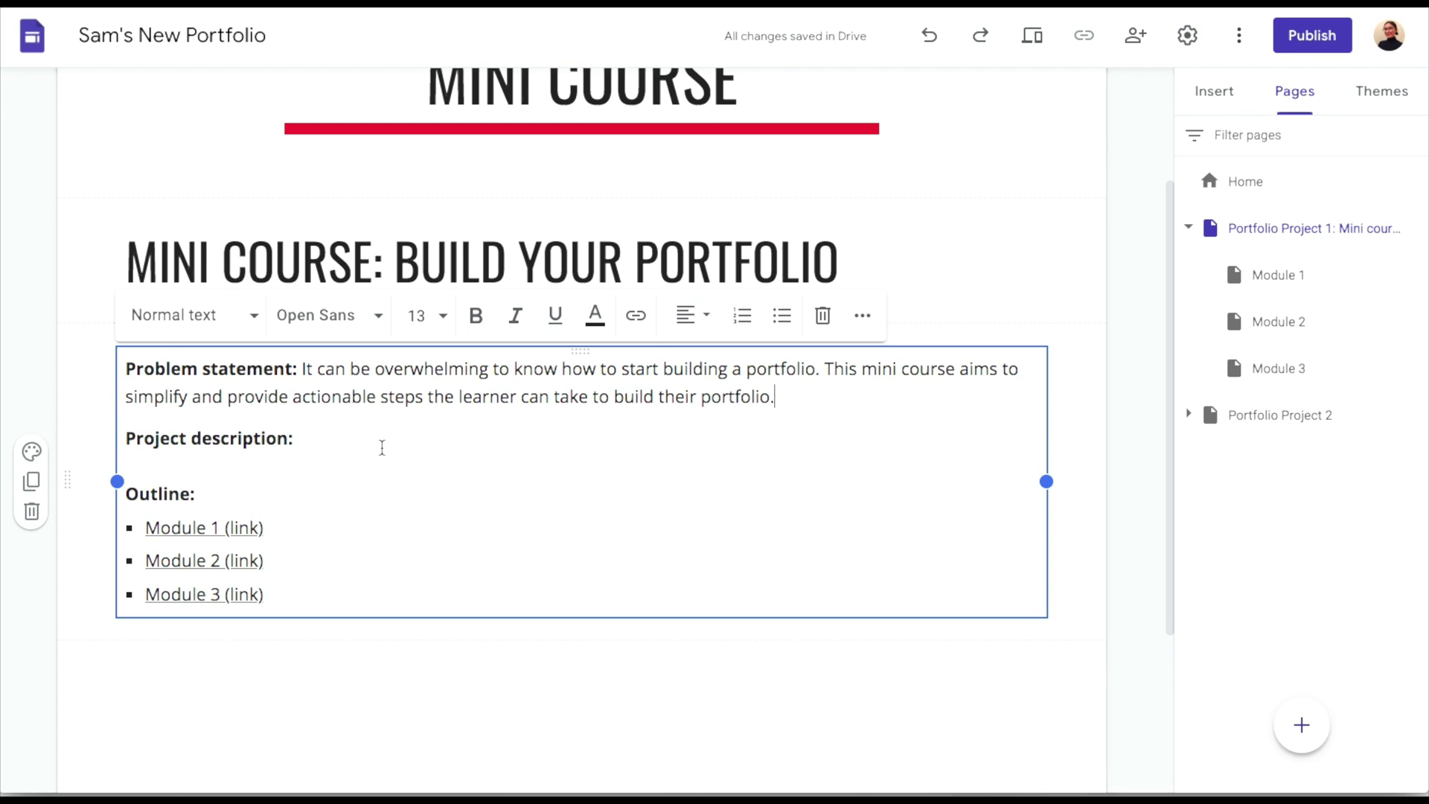
{"action": "left_click", "coordinate": [379, 443]}
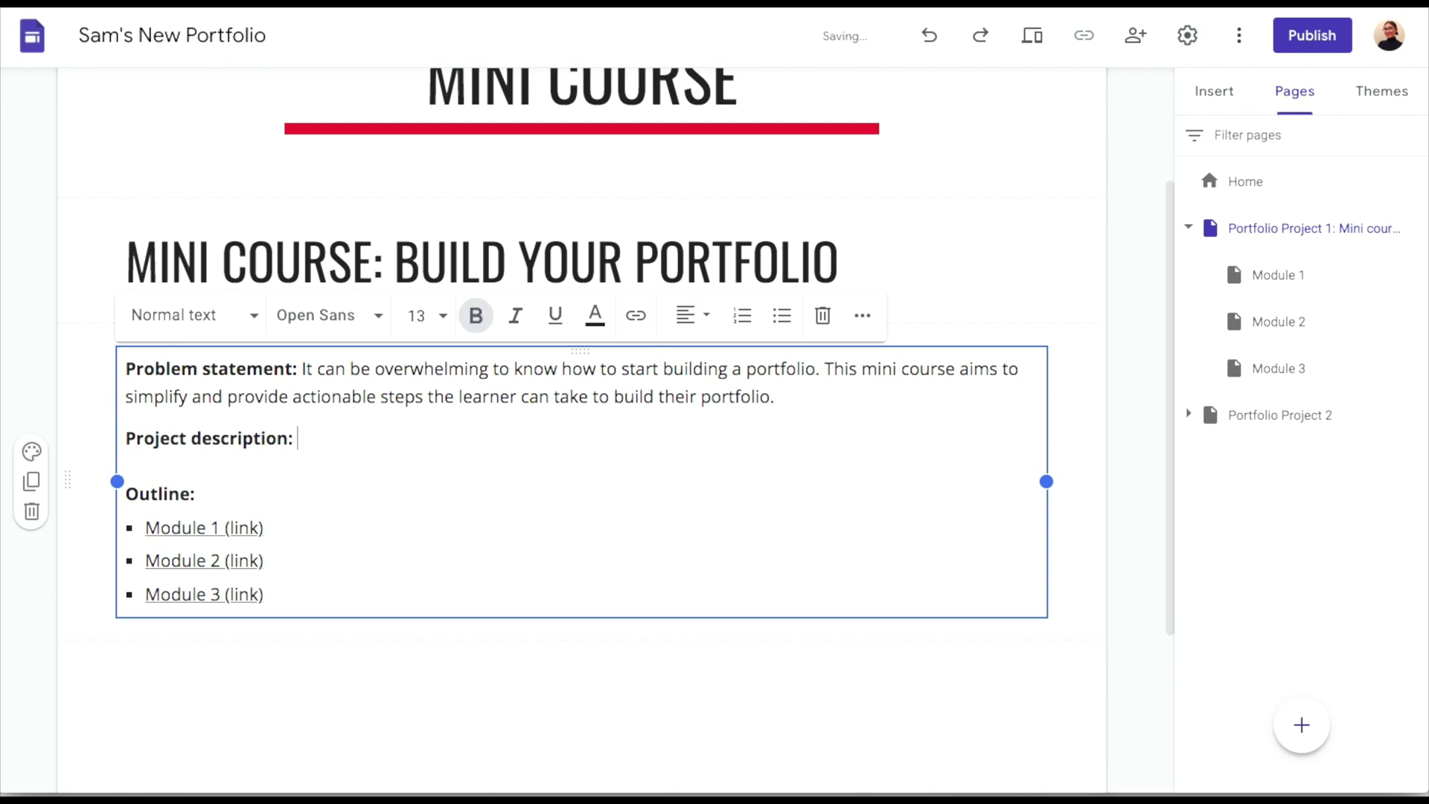
{"action": "type", "text": "Are you ready to build your Instructional Design portfolio? This three-module mini course will teach you how to build your portfolio structure using Google Sites, complete with an about me section, resume section, a portfolio project, and more! Upon completing this mini course, you will have a portfolio that is ready to send out when recruiters ask for it!"}
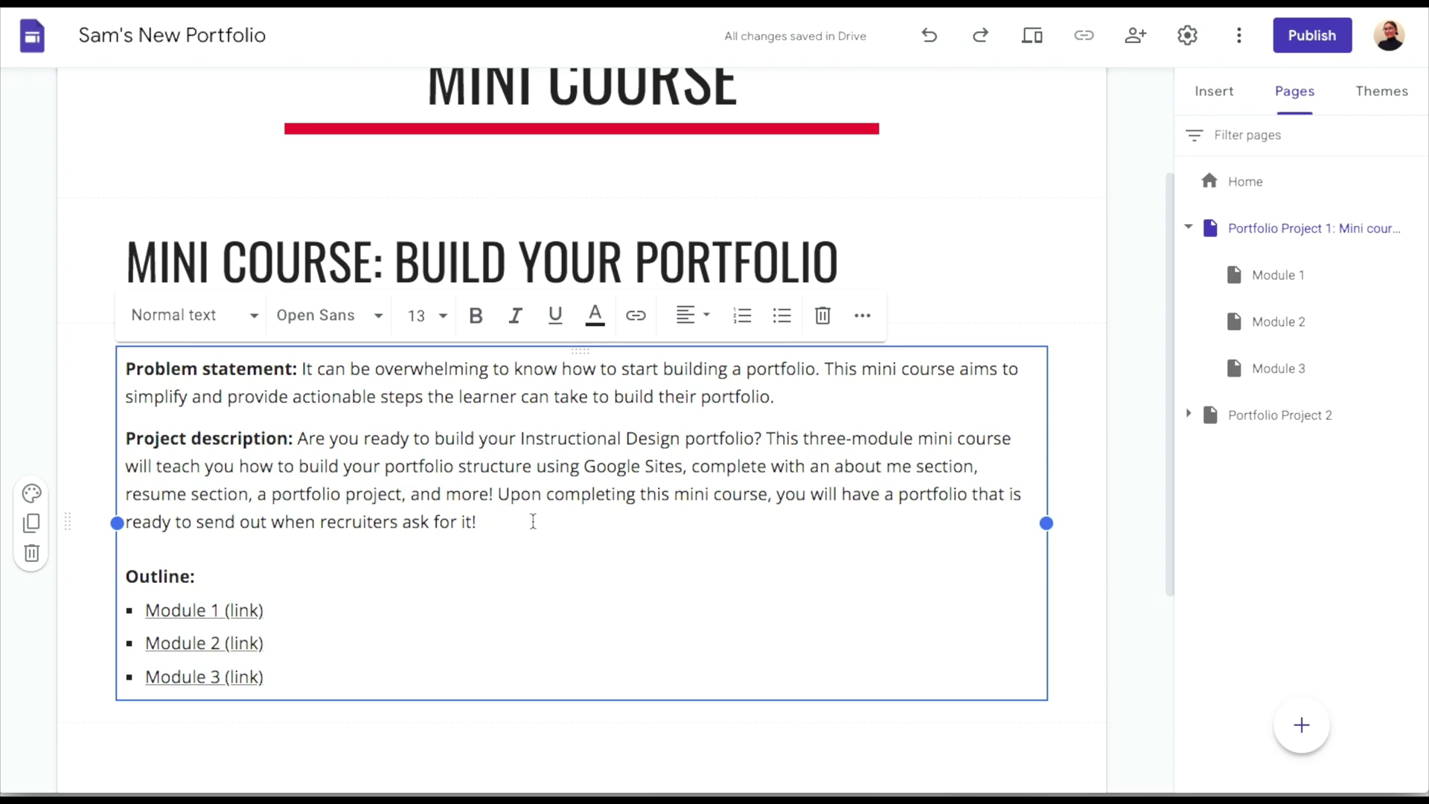
Change the first outline link's text to "Module 1: Create your portfolio structure", keeping its link to the Module 1 page.
{"action": "left_click", "coordinate": [263, 610]}
{"action": "key", "text": "BackSpace"}
{"action": "key", "text": "BackSpace"}
{"action": "key", "text": "BackSpace"}
{"action": "key", "text": "BackSpace"}
{"action": "key", "text": "BackSpace"}
{"action": "key", "text": "BackSpace"}
{"action": "key", "text": "BackSpace"}
{"action": "left_click", "coordinate": [212, 610]}
{"action": "left_click", "coordinate": [253, 644]}
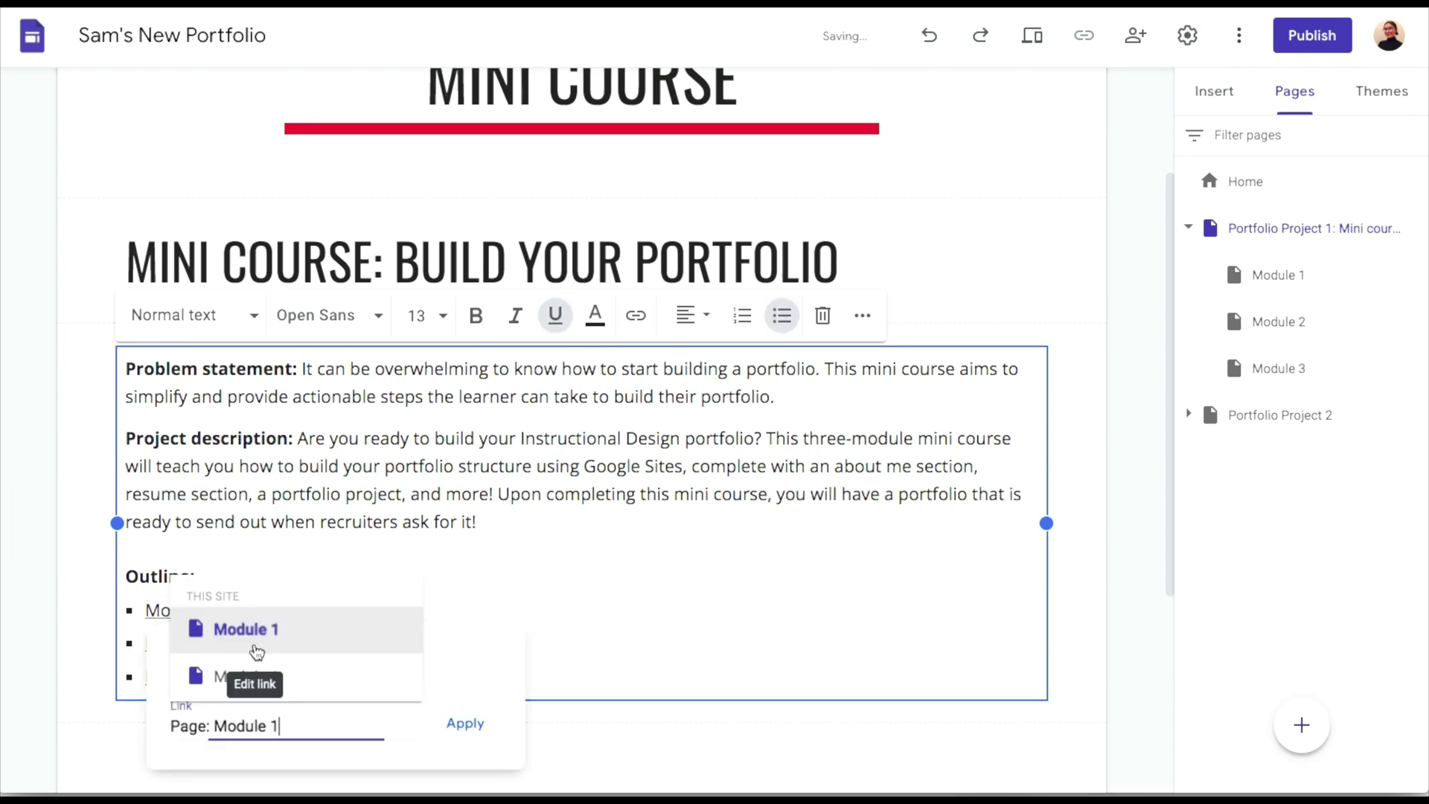
{"action": "left_click", "coordinate": [471, 661]}
{"action": "left_click", "coordinate": [300, 666]}
{"action": "type", "text": ": Create you"}
{"action": "type", "text": "r port"}
{"action": "type", "text": "portfo"}
{"action": "type", "text": "lio structure"}
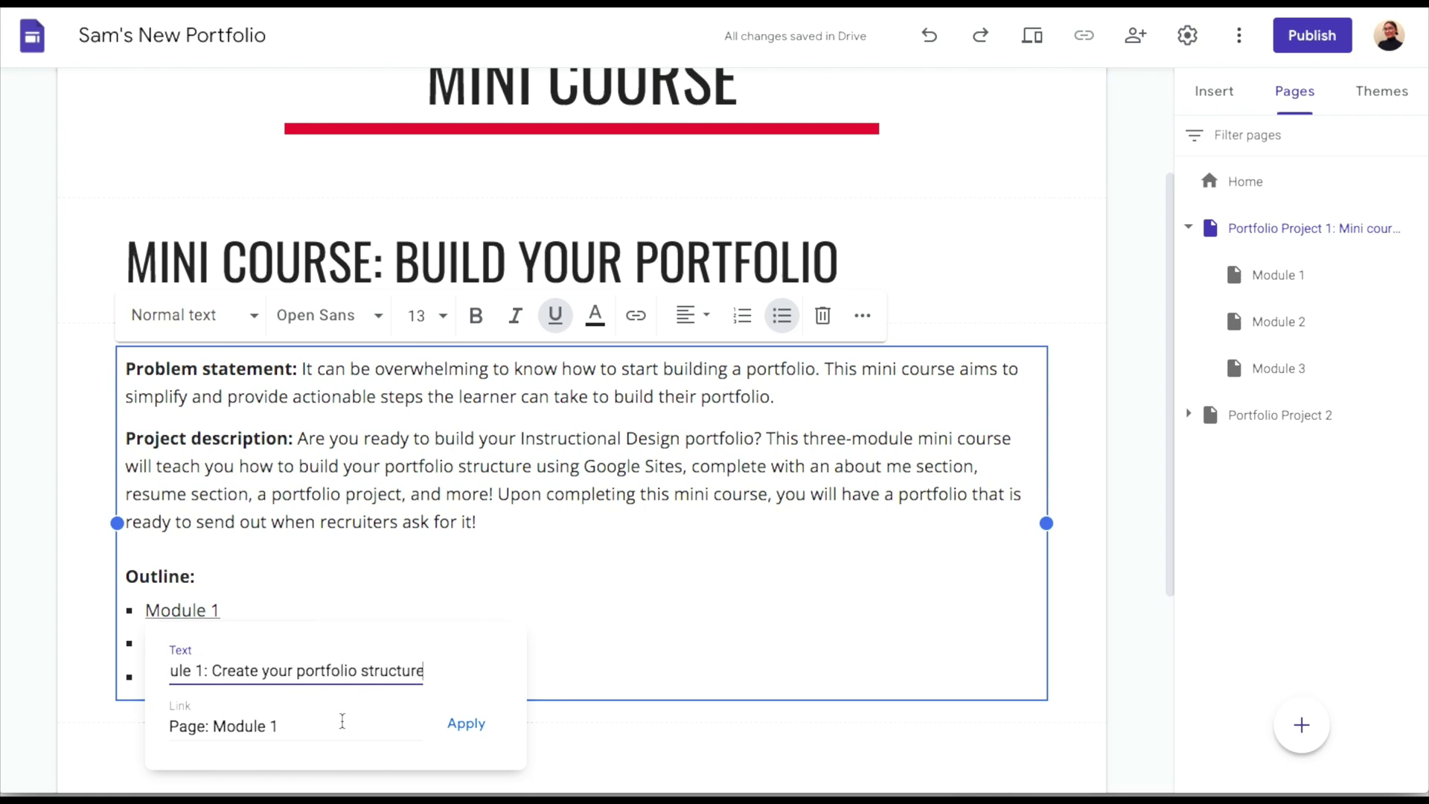
{"action": "left_click", "coordinate": [468, 725]}
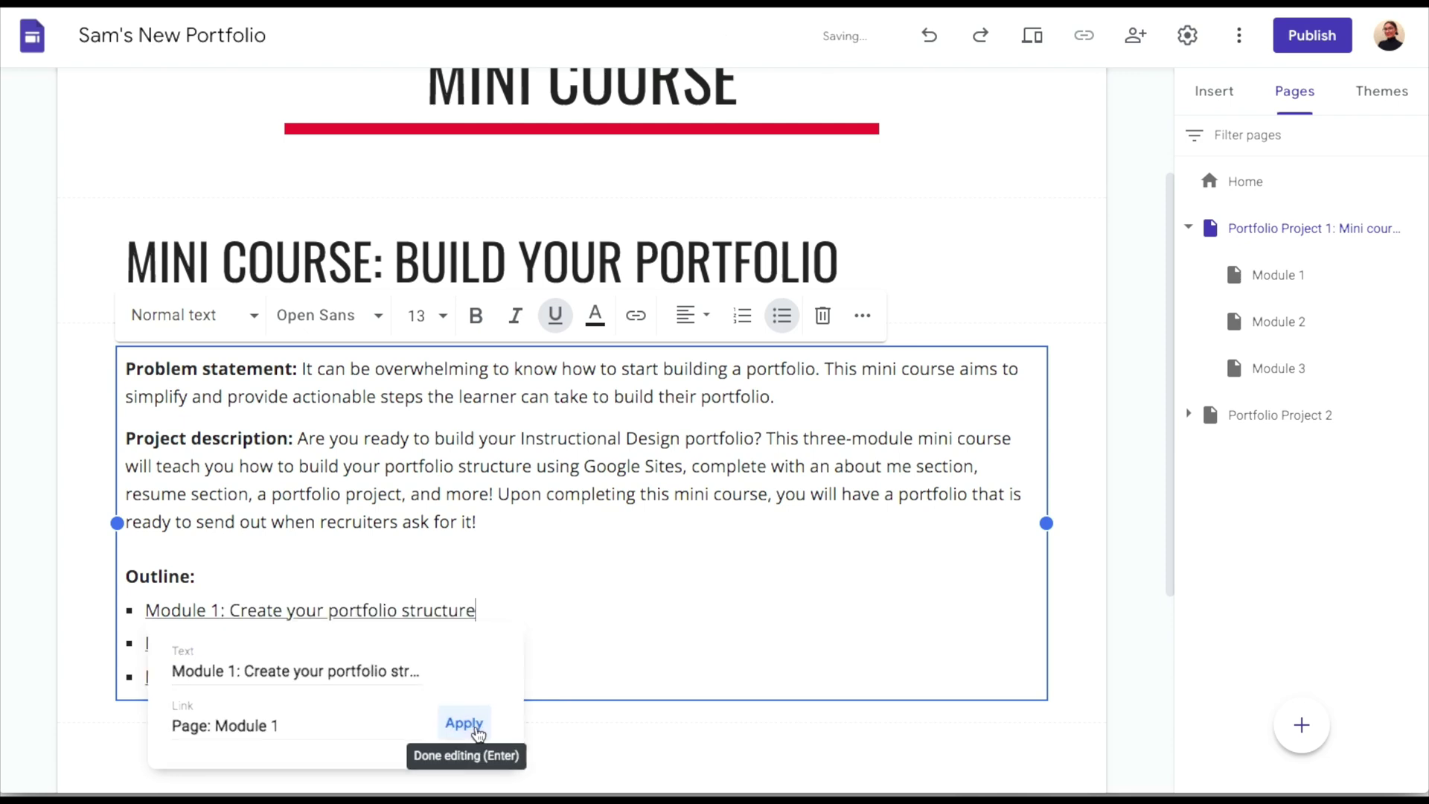
Change the remaining outline links' text to "Module 2: Write your About Me section" and "Module 3: Build your first portfolio project".
{"action": "left_click", "coordinate": [335, 644]}
{"action": "key", "text": "BackSpace"}
{"action": "key", "text": "BackSpace"}
{"action": "key", "text": "BackSpace"}
{"action": "key", "text": "BackSpace"}
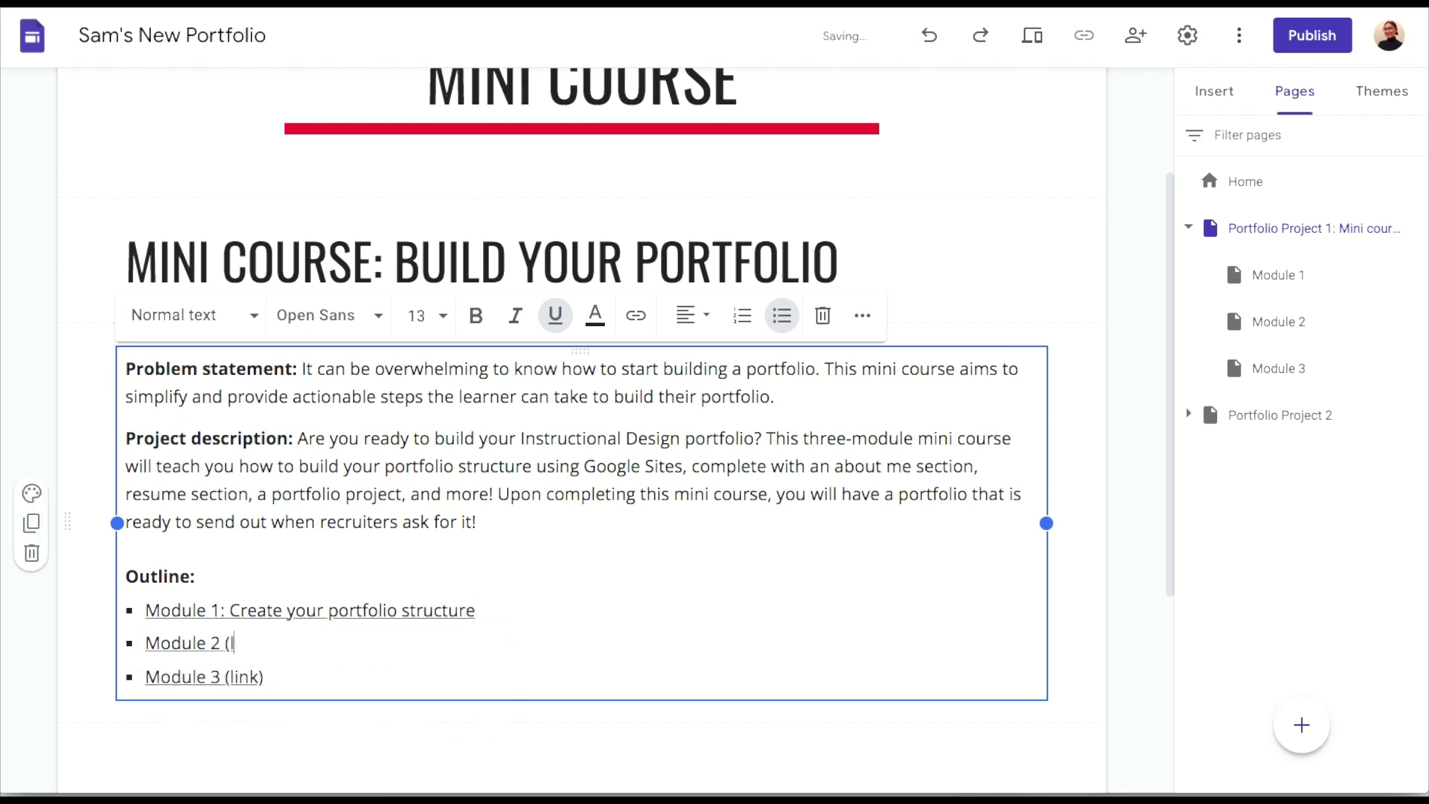
{"action": "key", "text": "ctrl+k"}
{"action": "type", "text": ": Write a"}
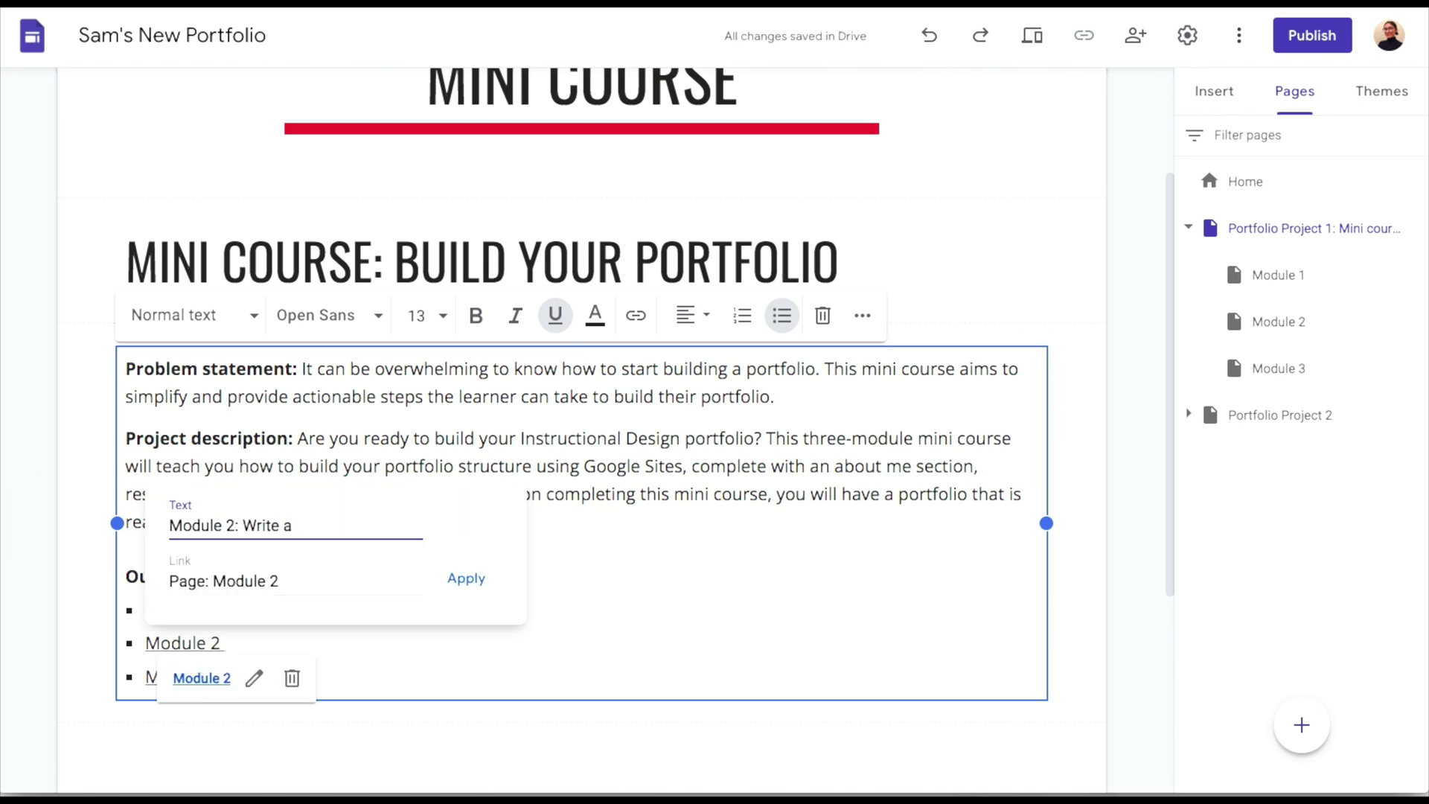
{"action": "type", "text": "your About Me section"}
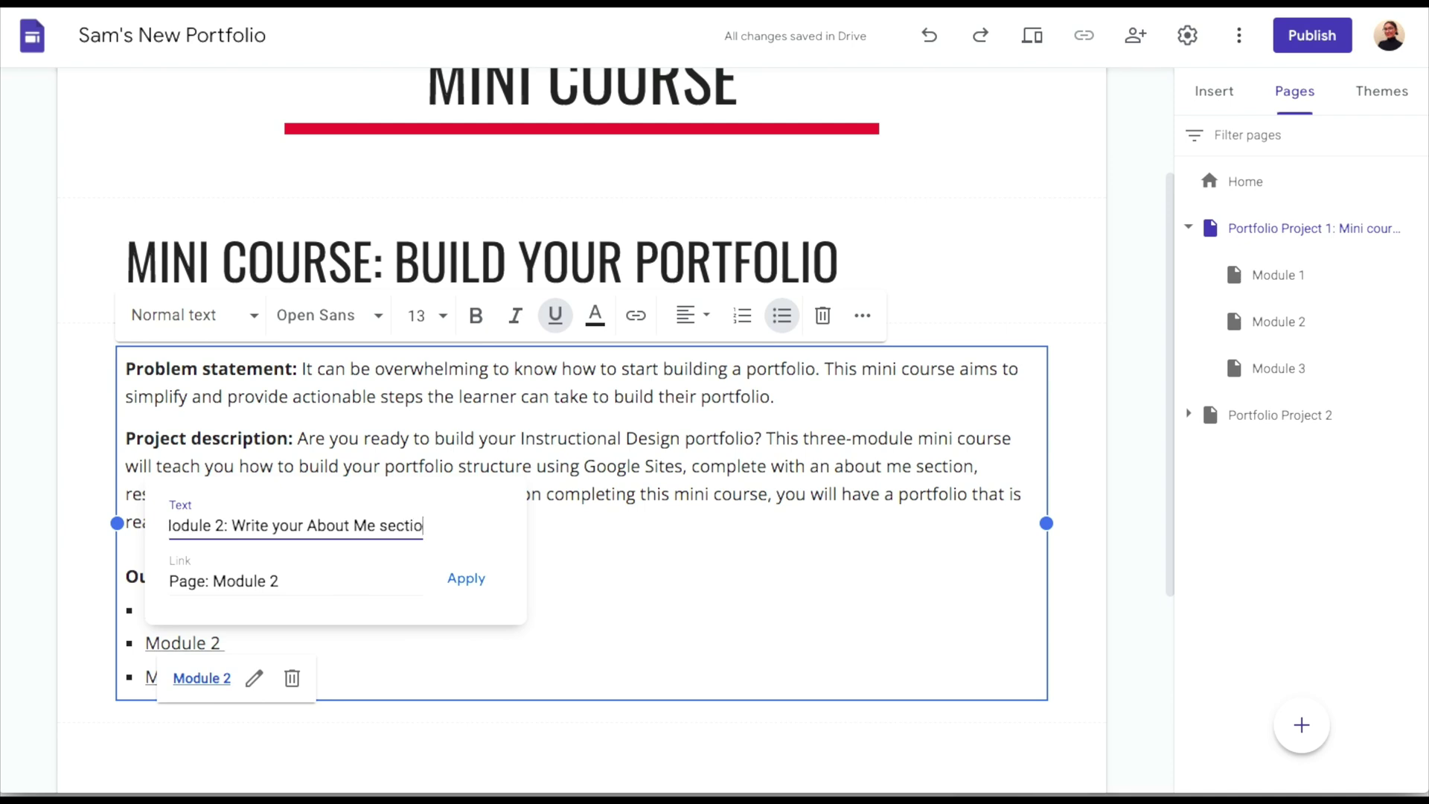
{"action": "left_click", "coordinate": [469, 580]}
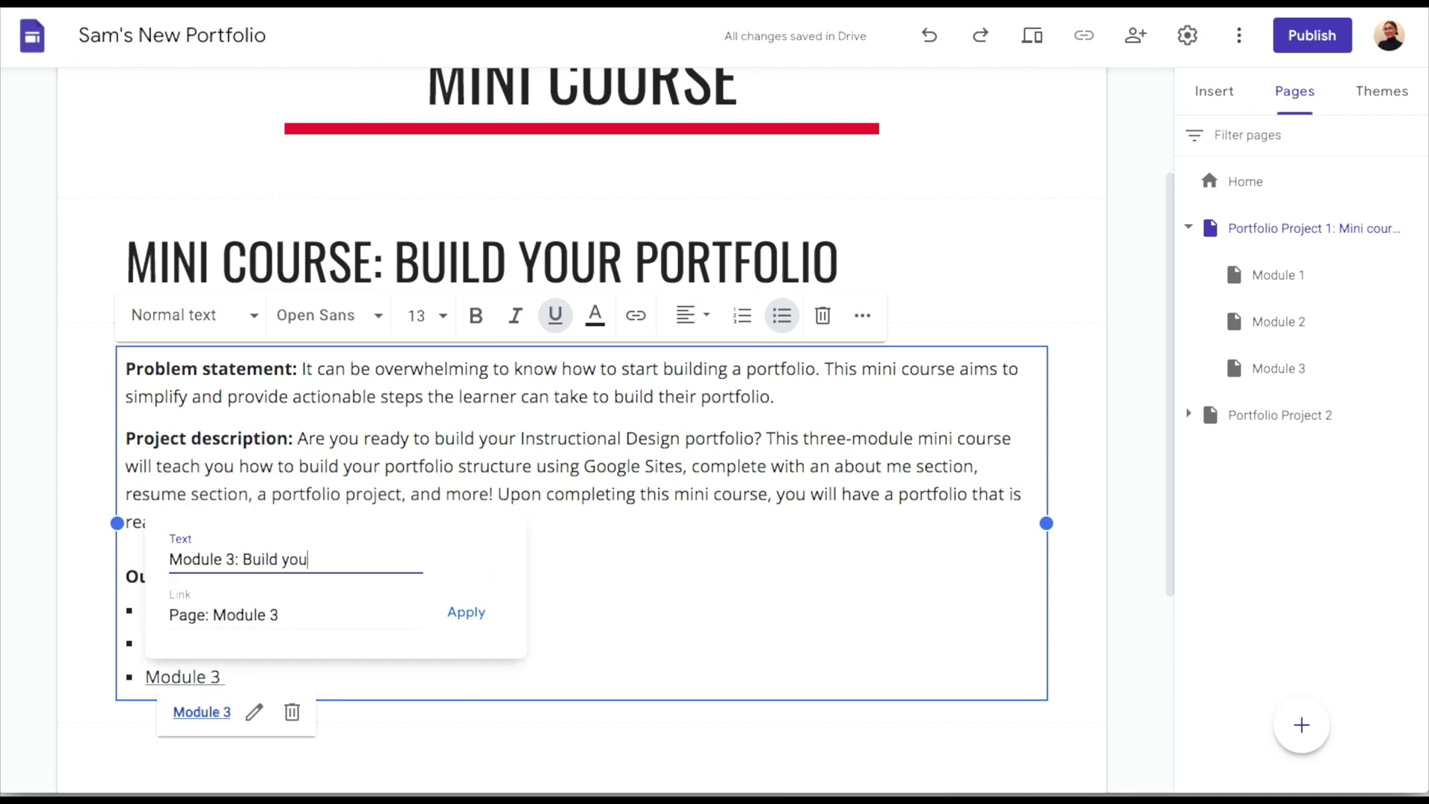
{"action": "type", "text": "first portfolio project"}
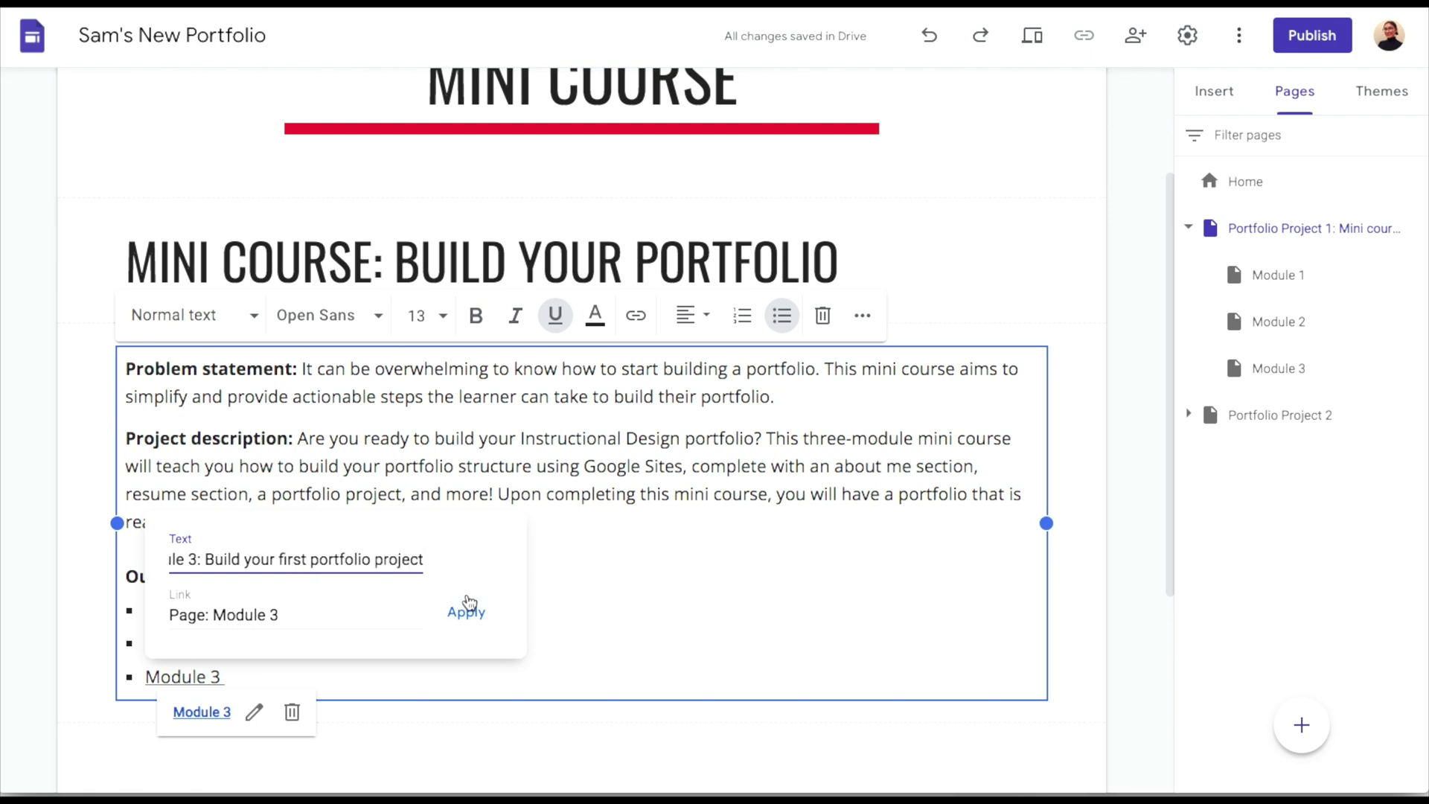
{"action": "left_click", "coordinate": [480, 620]}
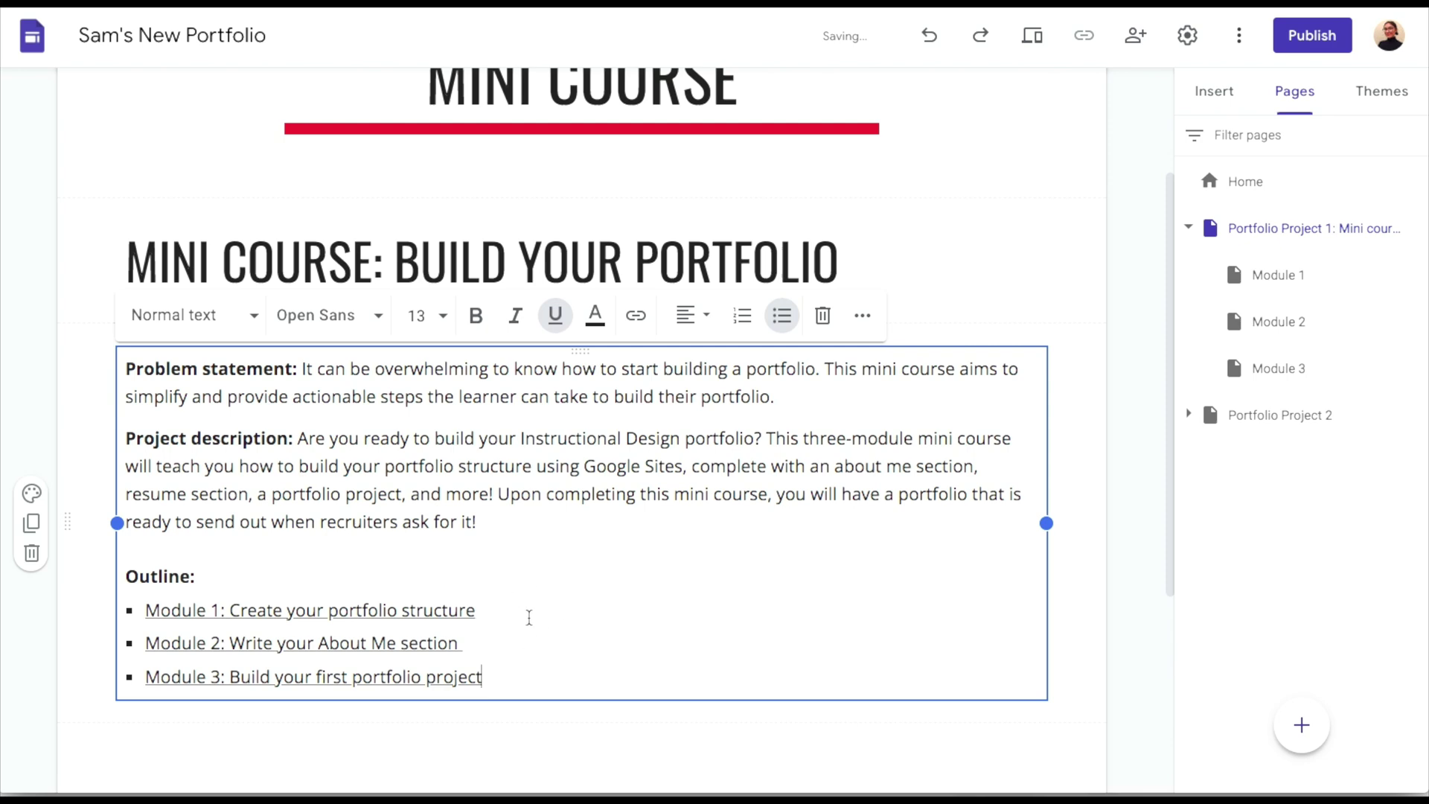
Rename the Module 1 subpage to "Module 1: Create your portfolio structure".
{"action": "left_click", "coordinate": [1413, 273]}
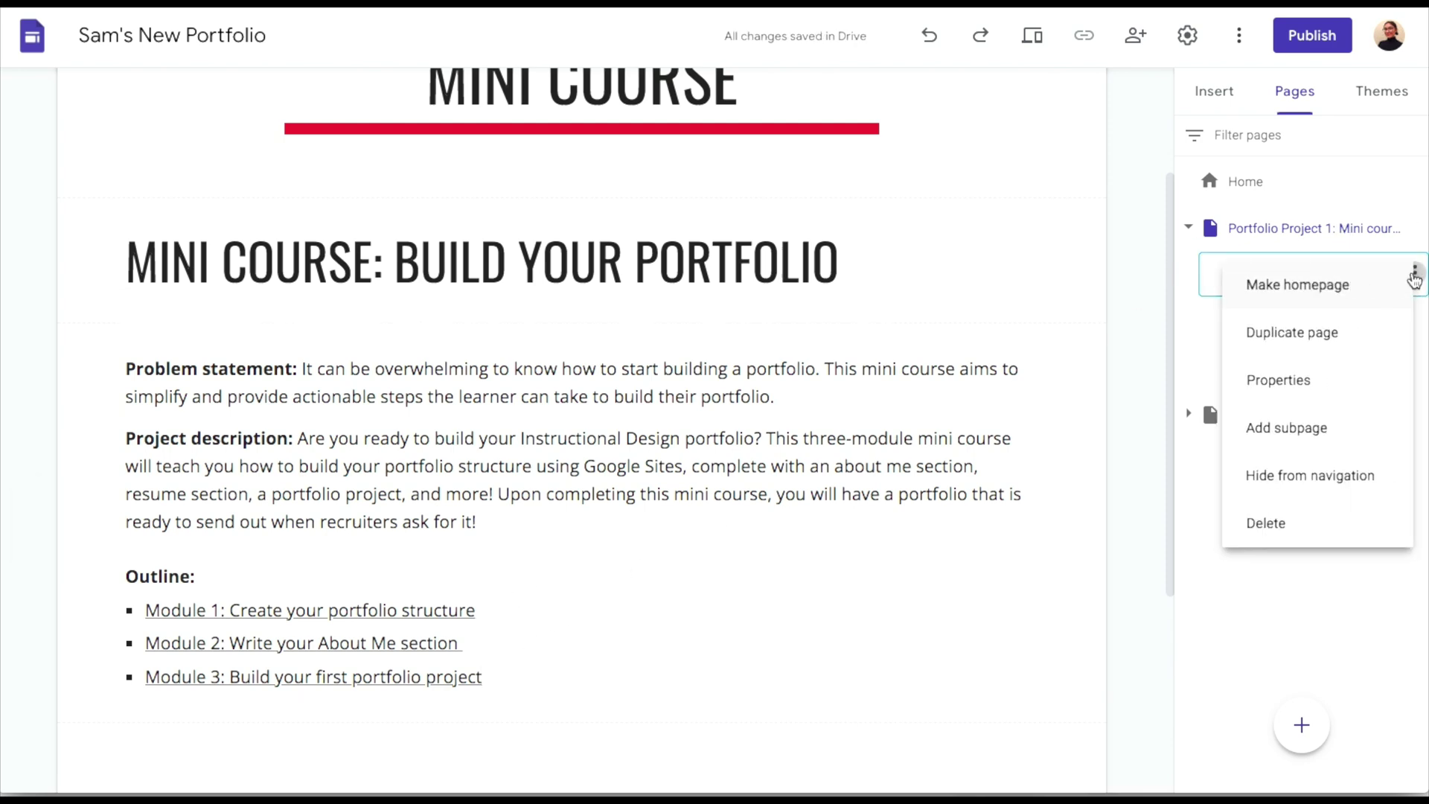
{"action": "left_click", "coordinate": [1352, 394]}
{"action": "type", "text": ": Create"}
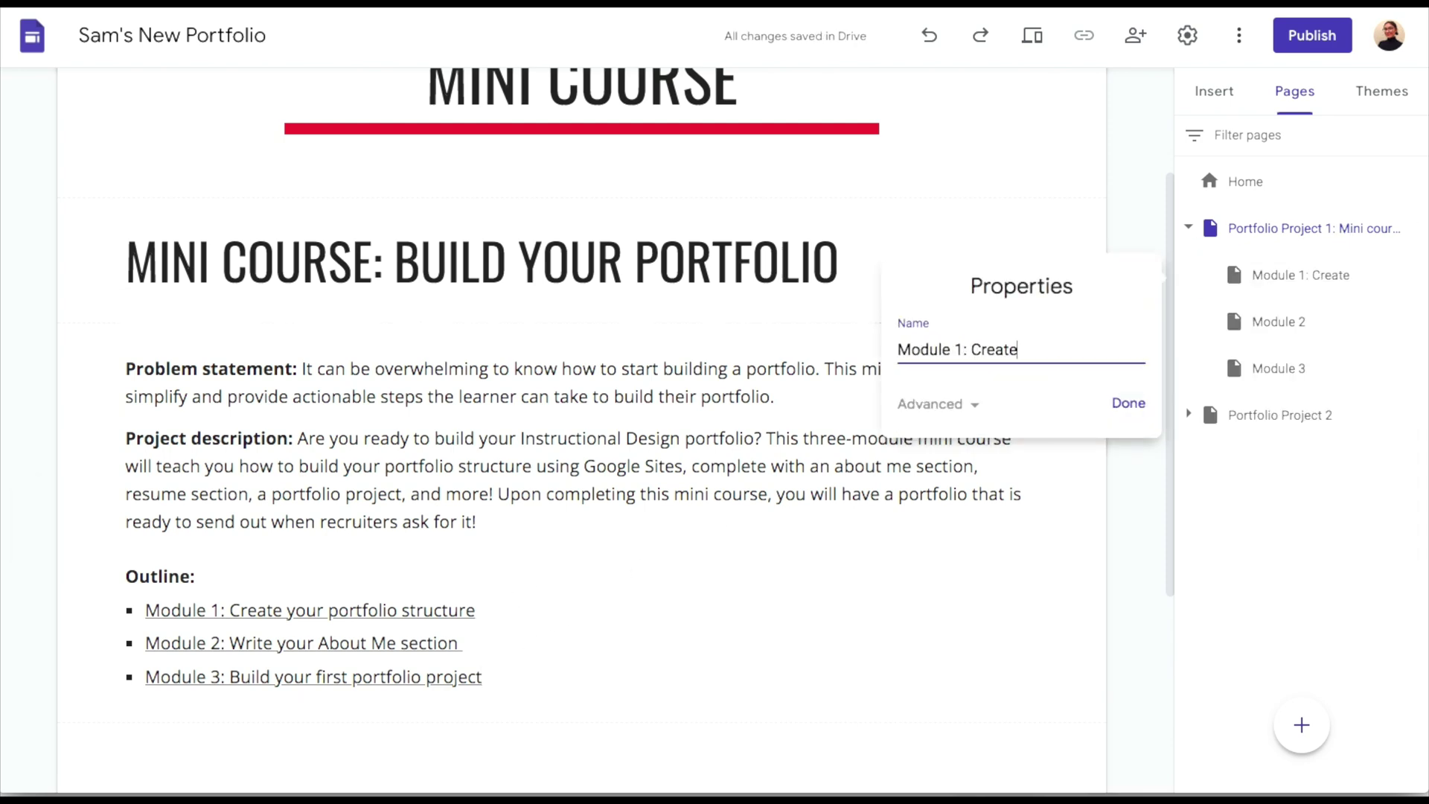
{"action": "type", "text": " your portfolio structure"}
{"action": "left_click", "coordinate": [1126, 404]}
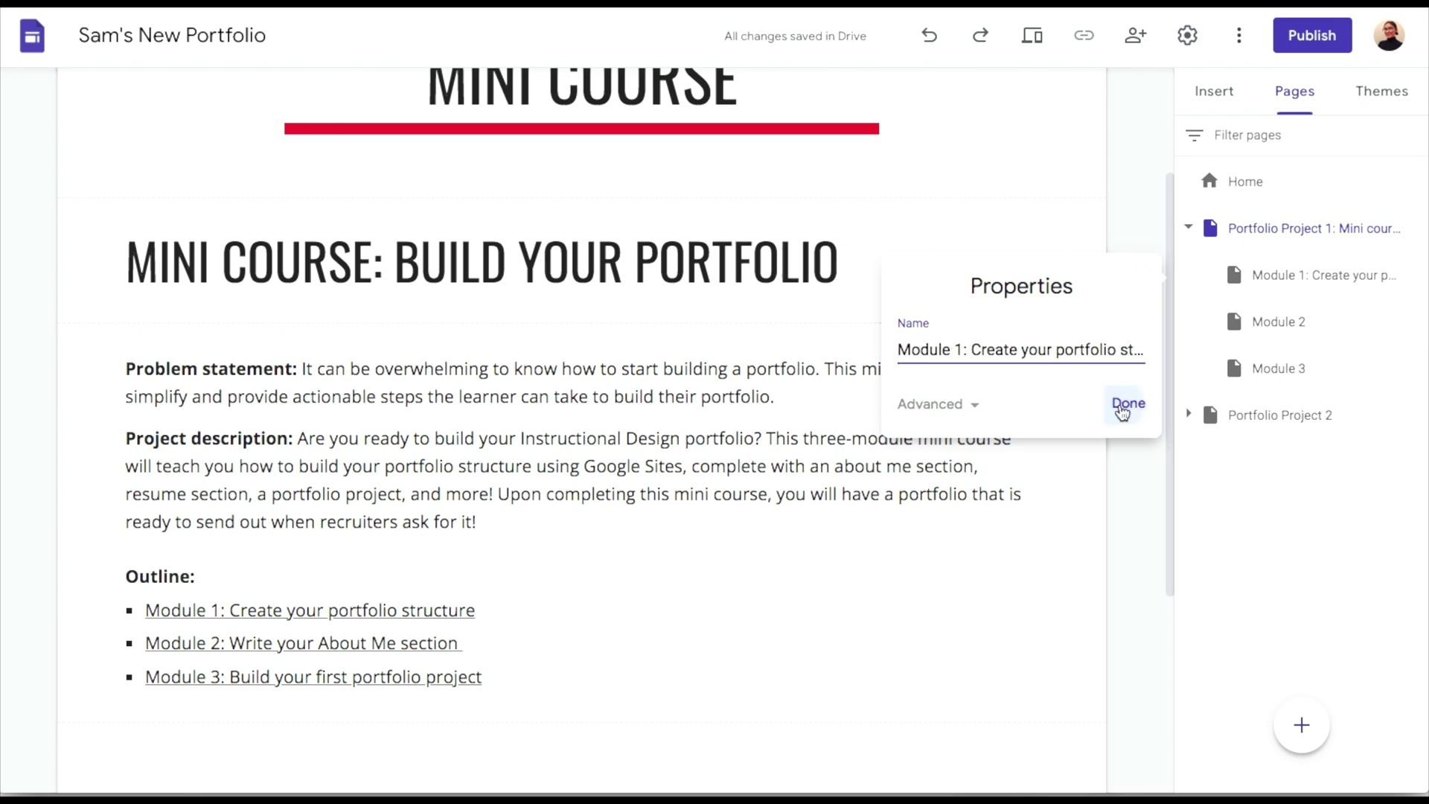
Rename the Module 2 subpage to "Module 2: Write your About Me section".
{"action": "left_click", "coordinate": [1414, 321]}
{"action": "left_click", "coordinate": [1241, 423]}
{"action": "type", "text": ": W"}
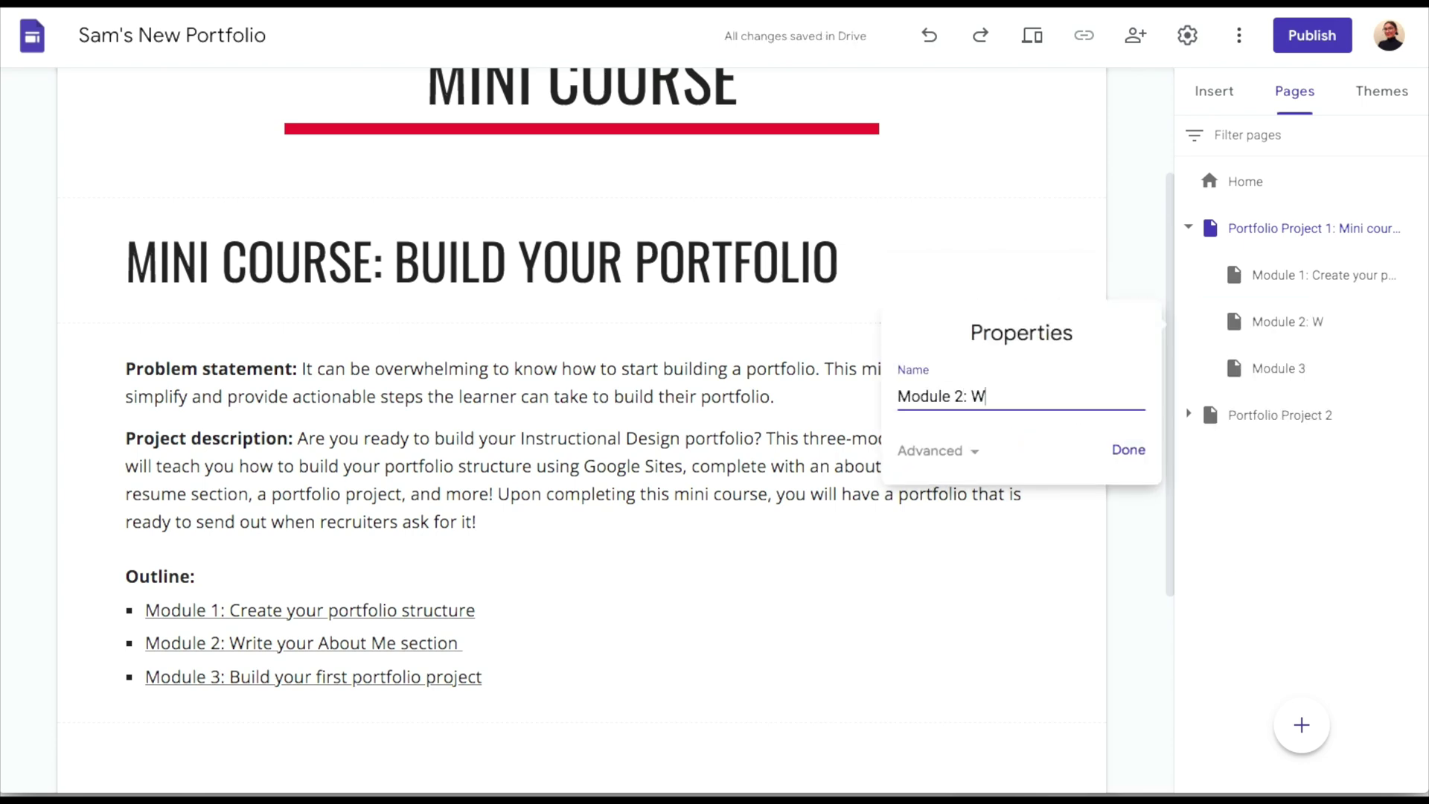
{"action": "type", "text": "rite your About Me section"}
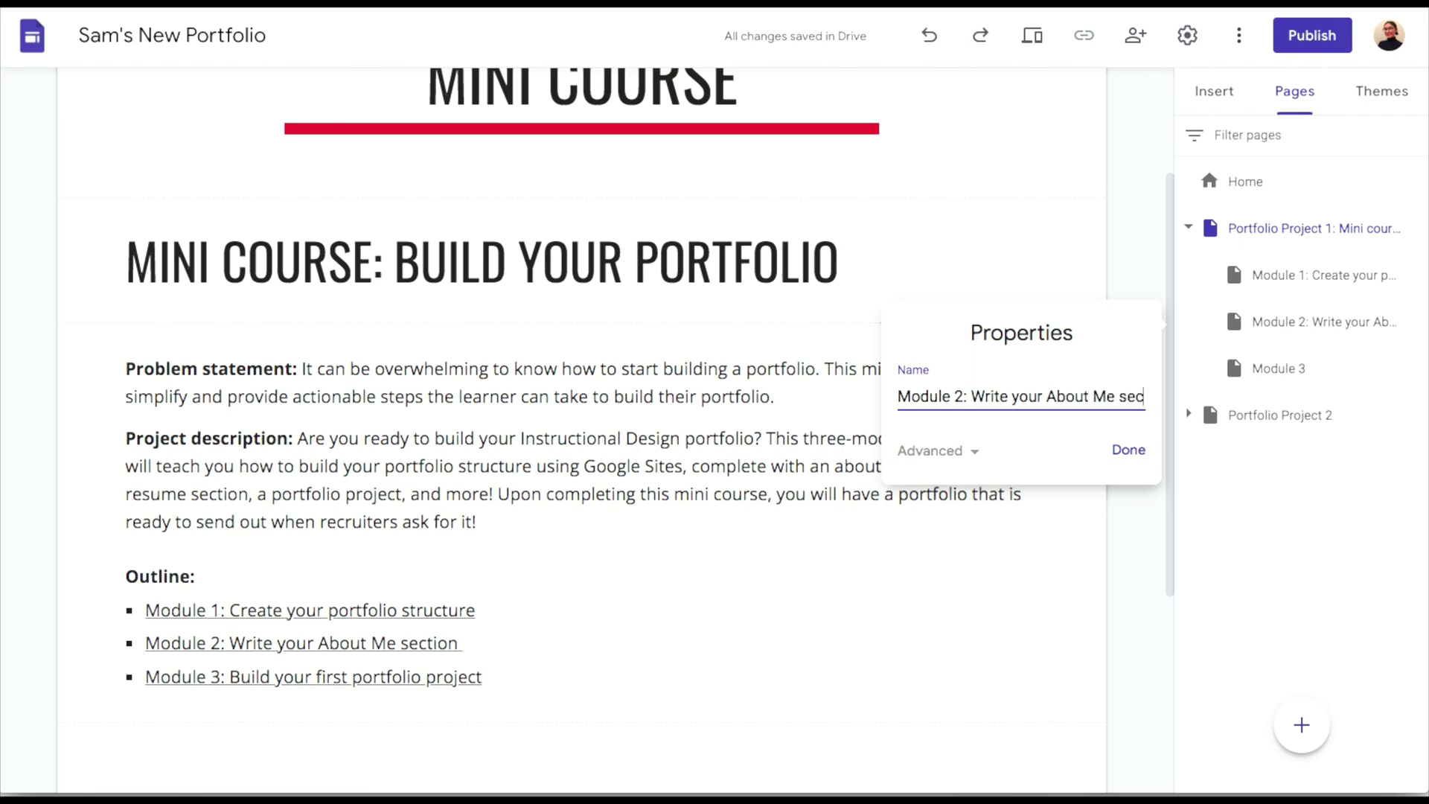
{"action": "key", "text": "Return"}
Rename the Module 3 subpage to "Module 3: Build your first portfolio project".
{"action": "left_click", "coordinate": [1406, 368]}
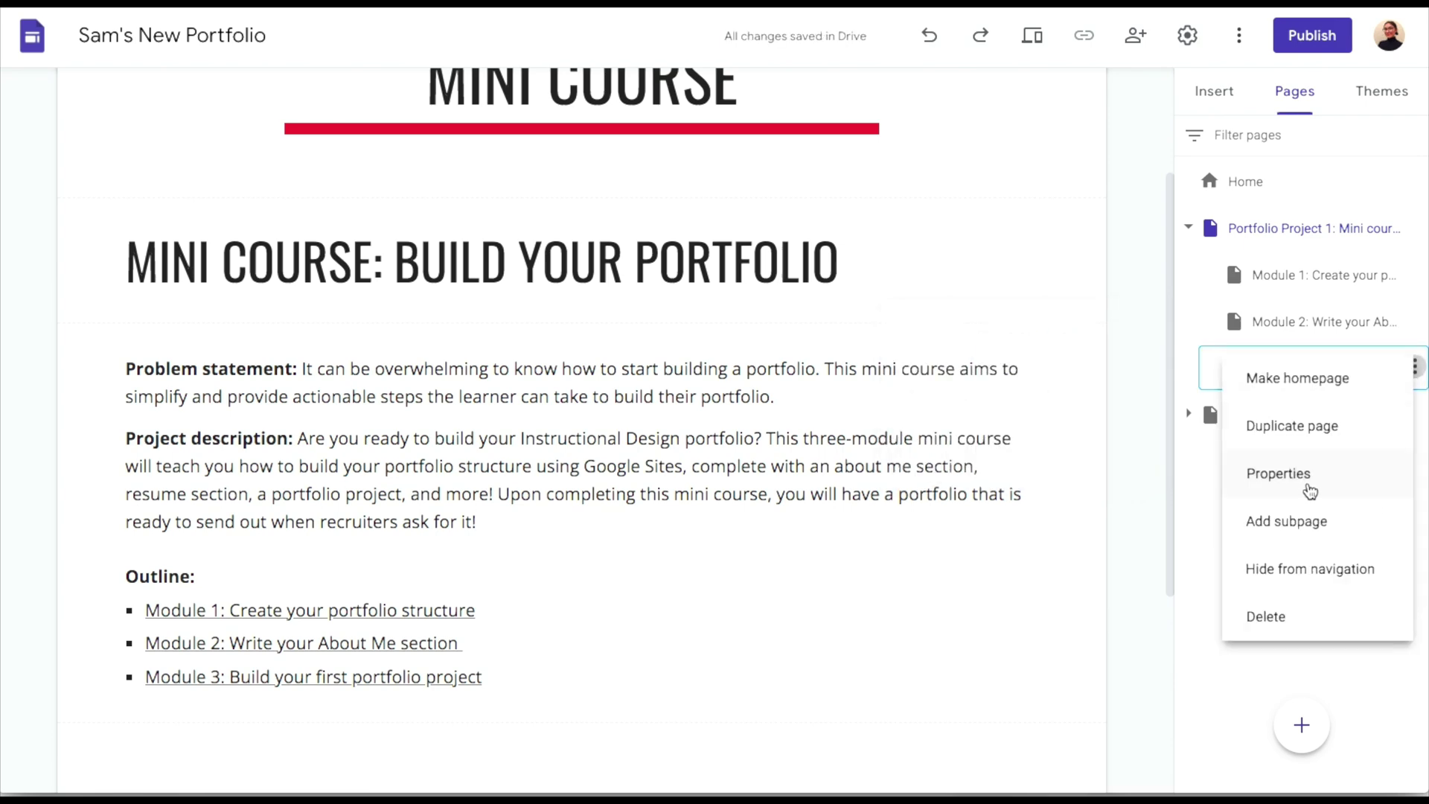
{"action": "left_click", "coordinate": [1266, 484]}
{"action": "type", "text": ": Build your "}
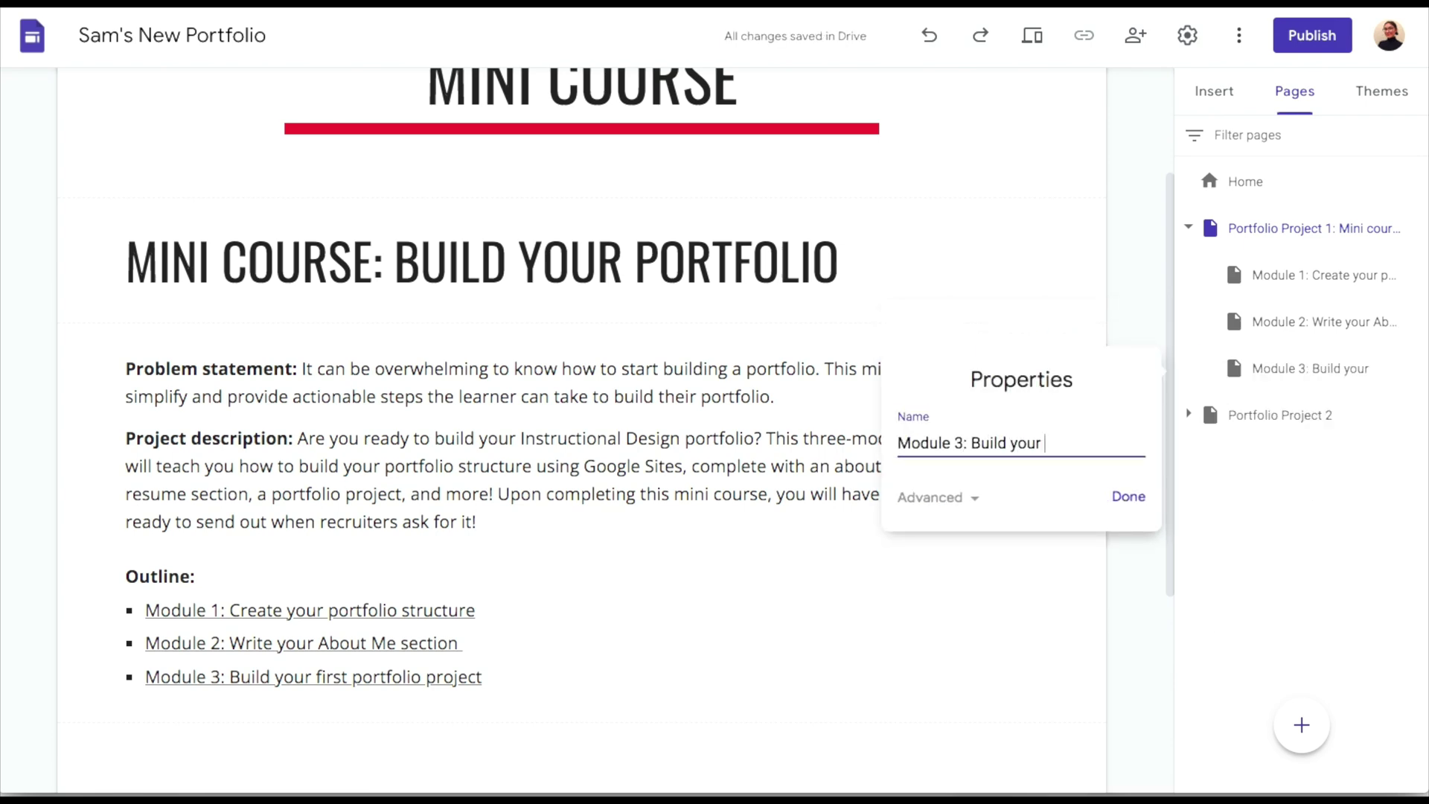
{"action": "type", "text": "first portfolio project"}
{"action": "left_click", "coordinate": [1128, 496]}
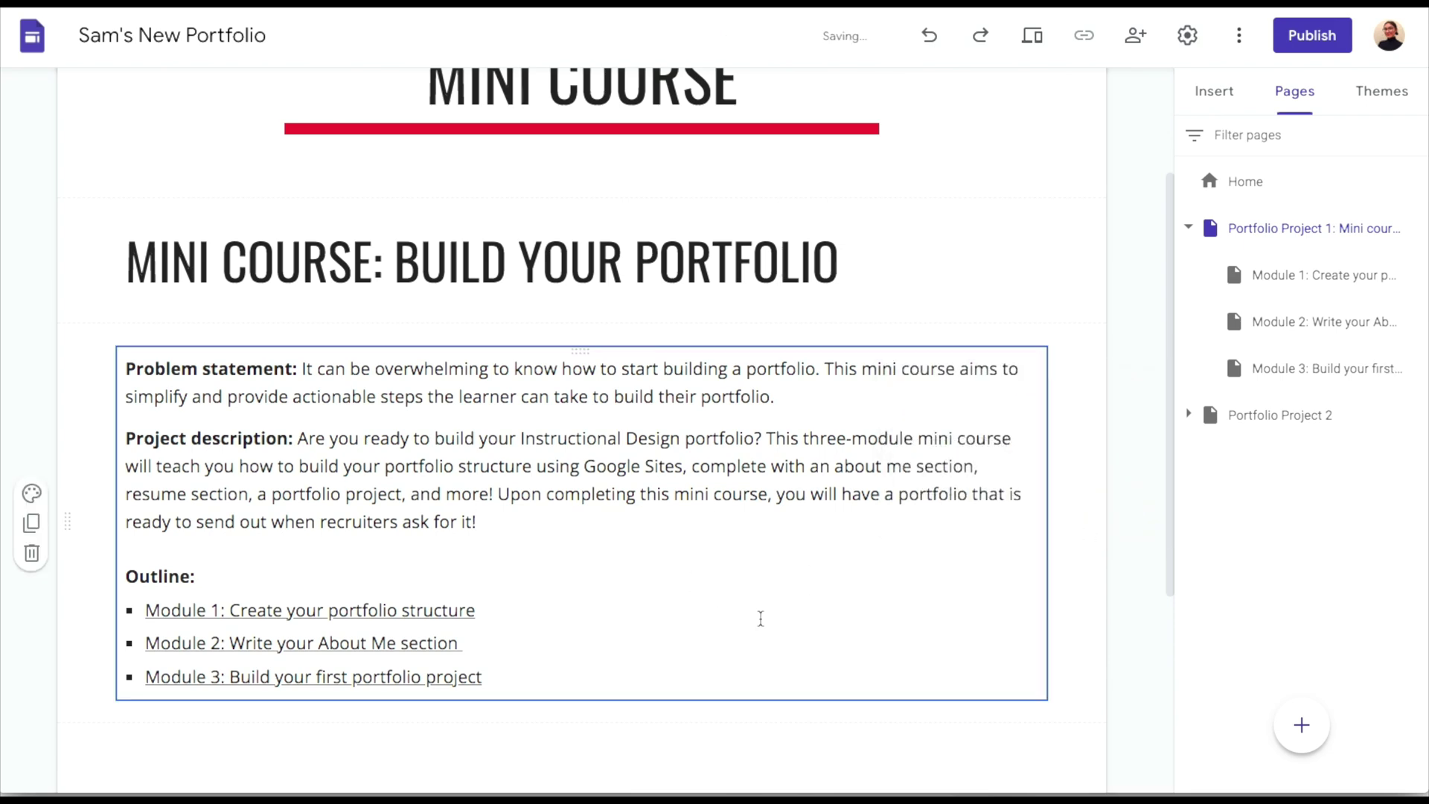
Open the "Module 1: Create your portfolio structure" subpage in the editor.
{"action": "scroll", "coordinate": [759, 619], "scroll_direction": "down", "scroll_amount": 1}
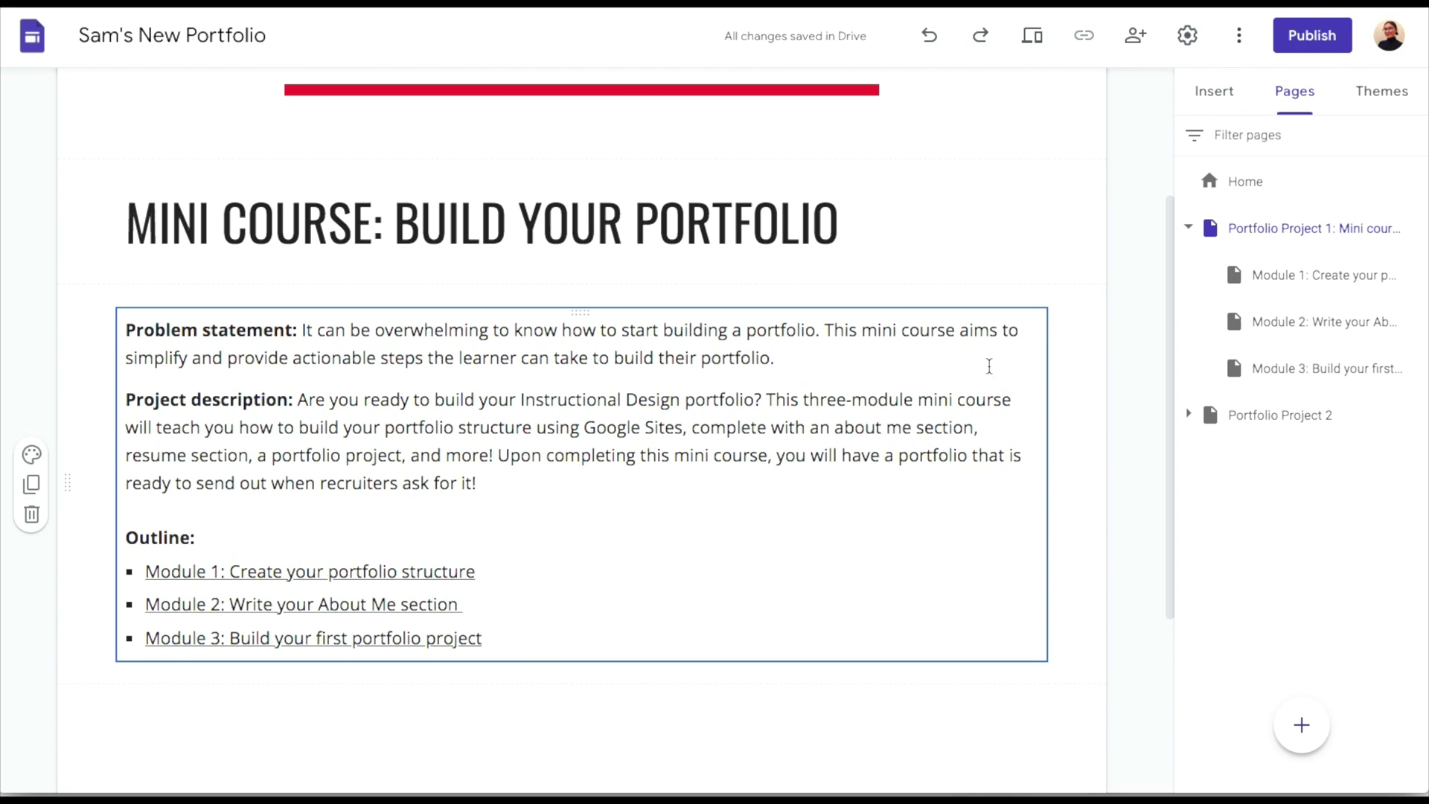
{"action": "left_click", "coordinate": [1278, 273]}
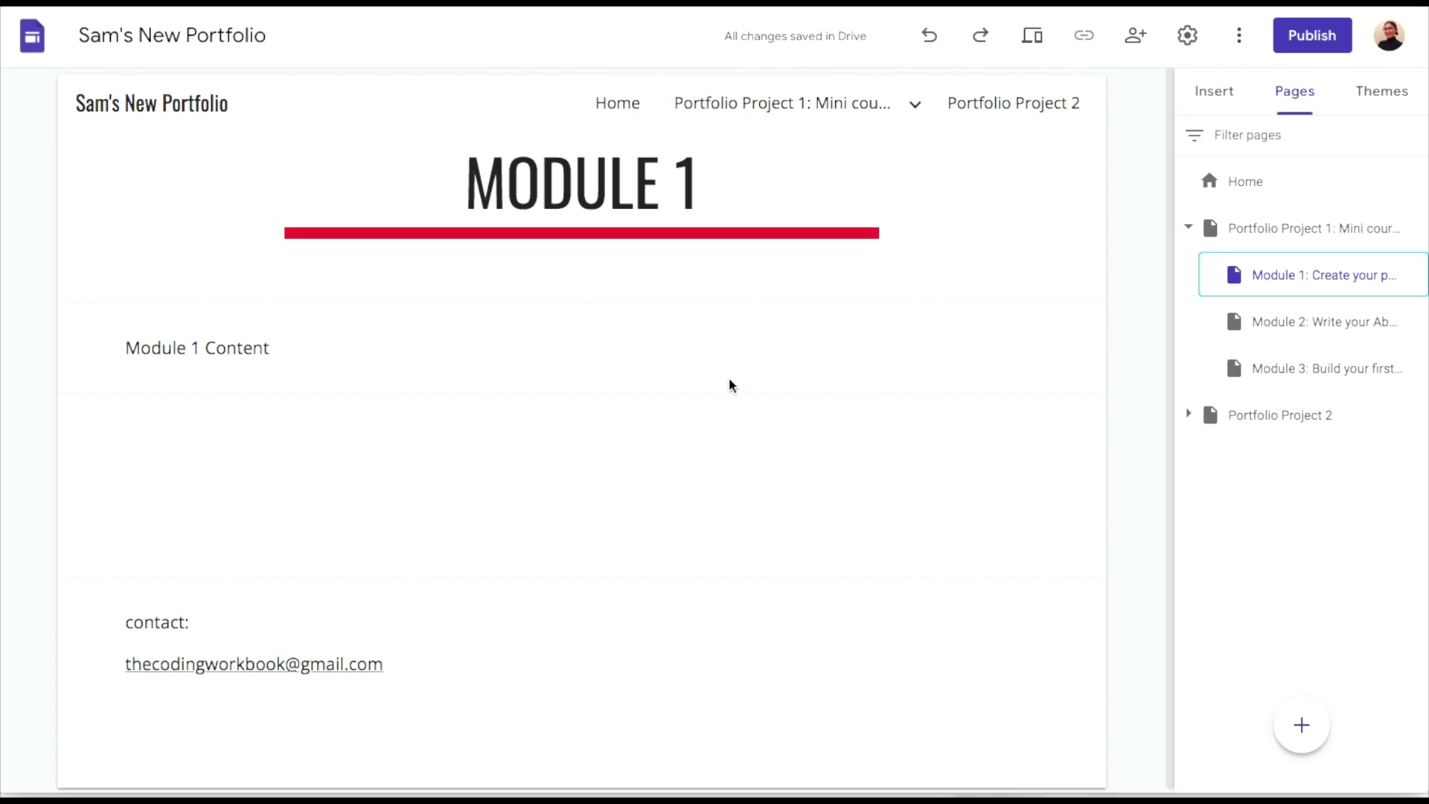
{"action": "left_click", "coordinate": [807, 293]}
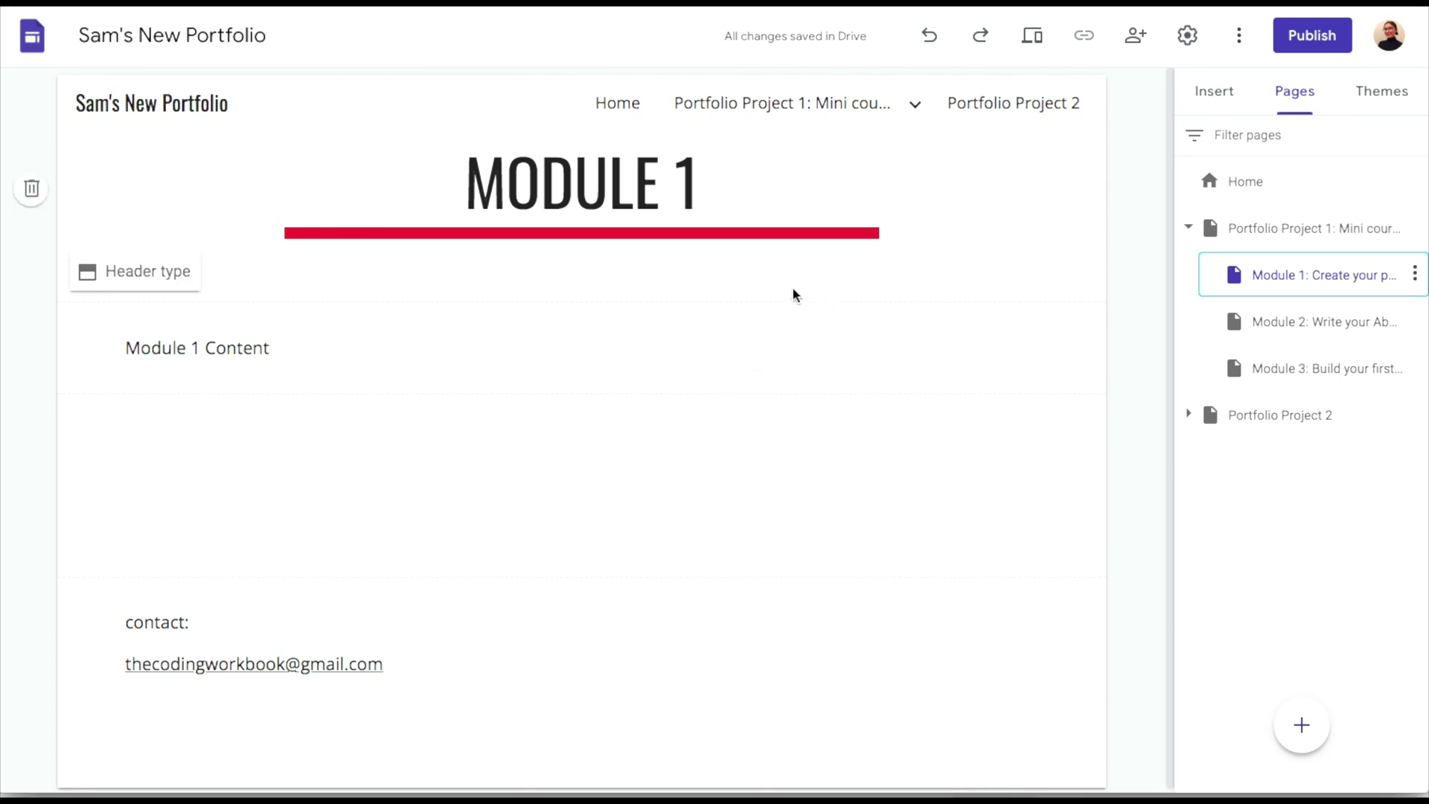
Replace the "Module 1 Content" placeholder with "Introduction" and format it as a Heading.
{"action": "left_click", "coordinate": [775, 344]}
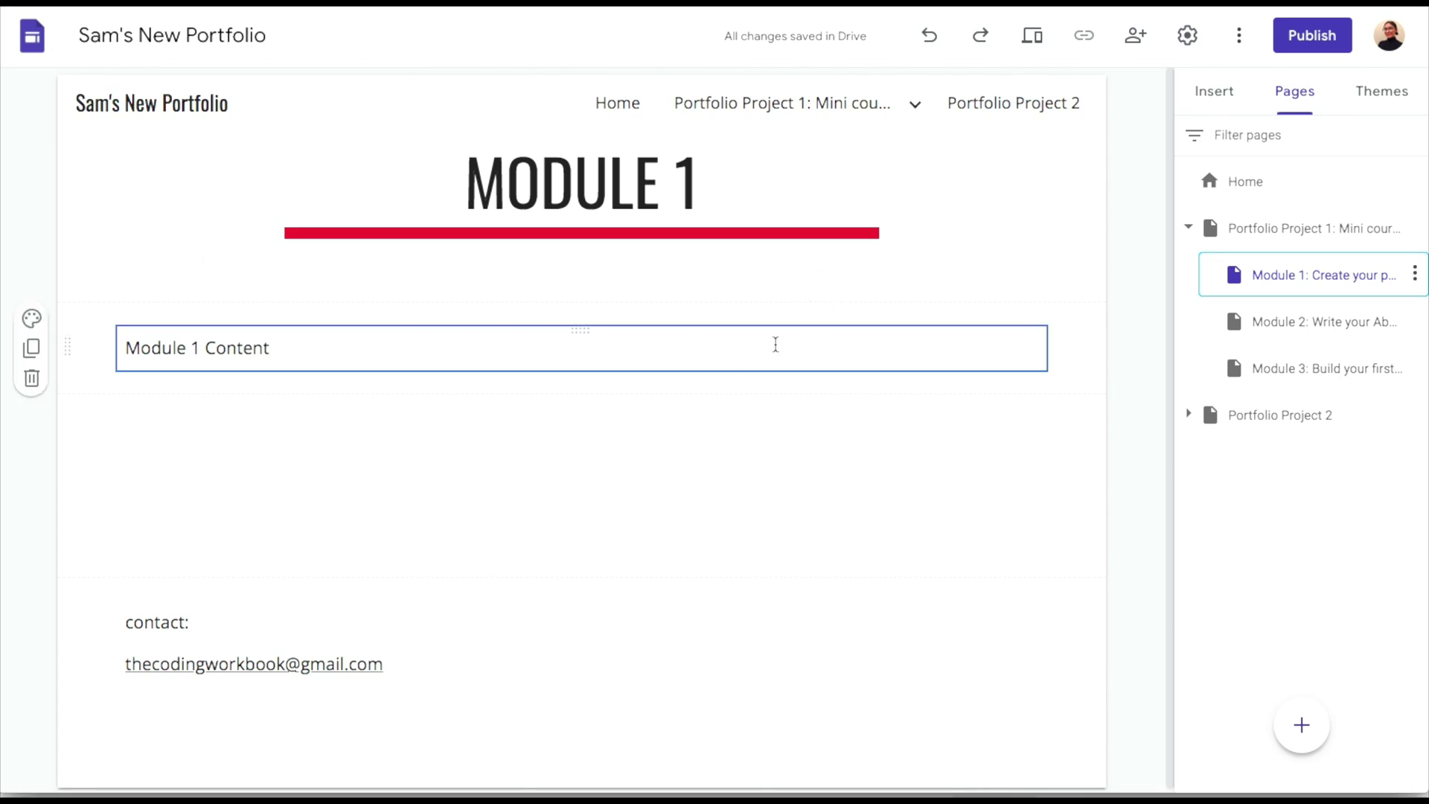
{"action": "triple_click", "coordinate": [249, 351]}
{"action": "key", "text": "BackSpace"}
{"action": "type", "text": "Introduction"}
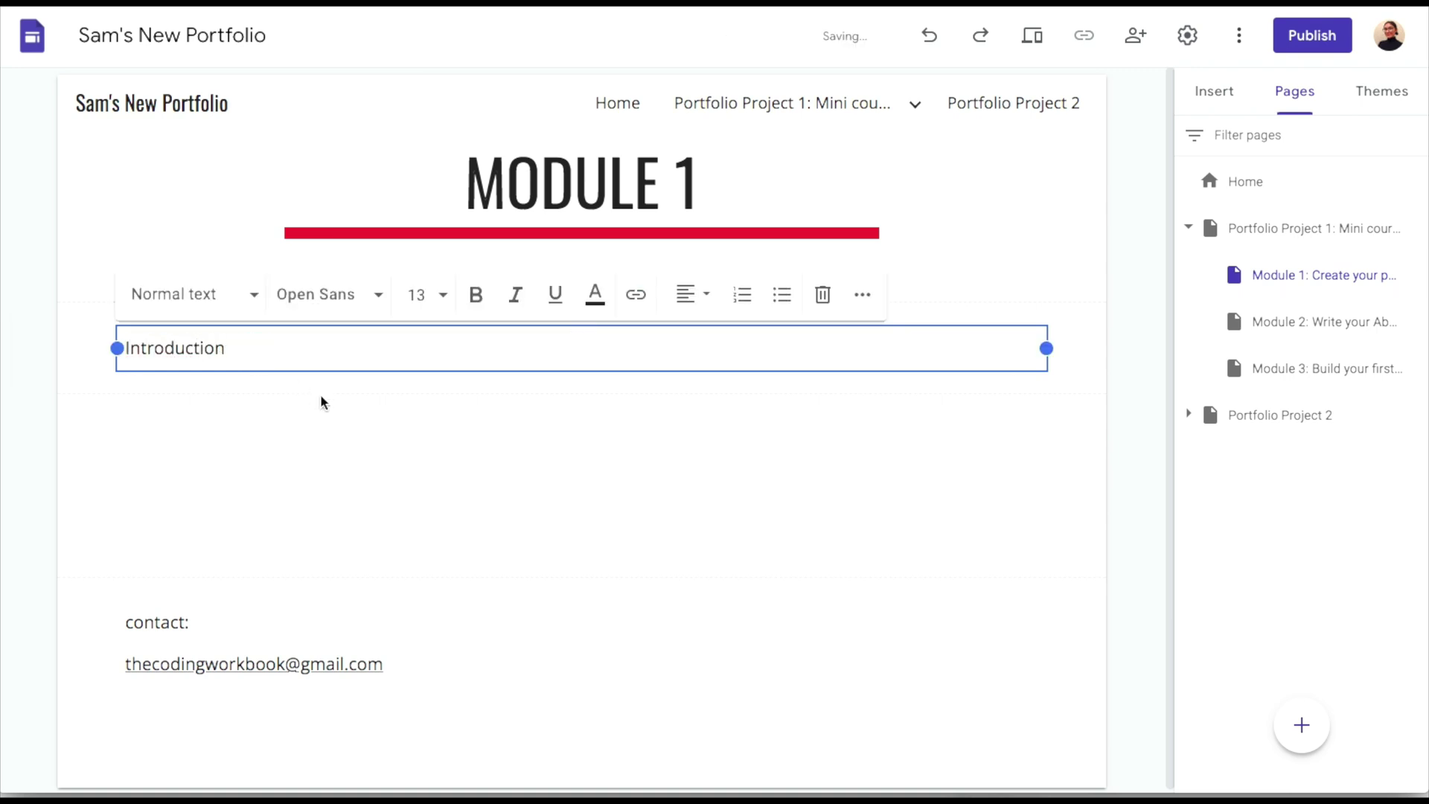
{"action": "left_click_drag", "start_coordinate": [226, 348], "coordinate": [121, 347]}
{"action": "left_click", "coordinate": [197, 306]}
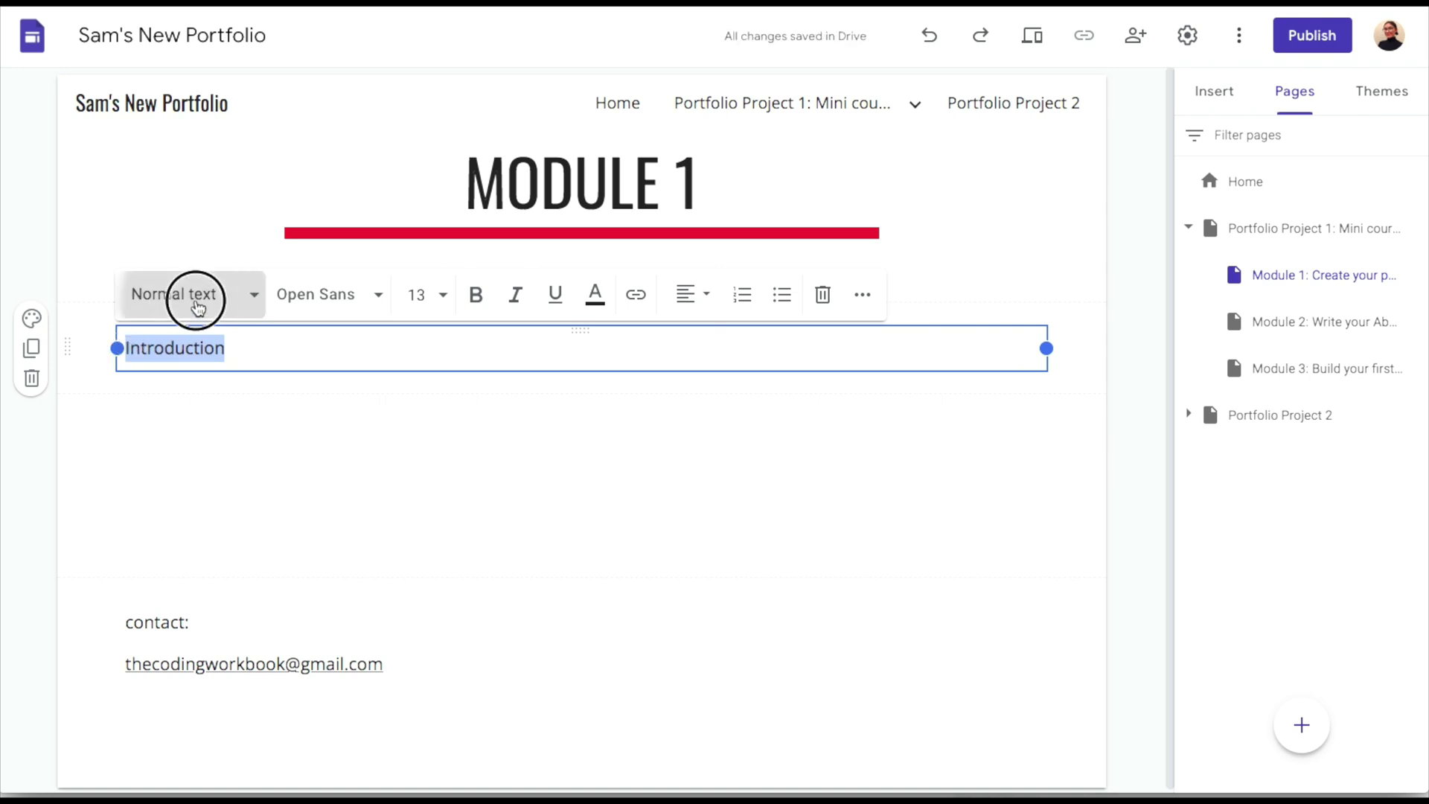
{"action": "left_click", "coordinate": [202, 444]}
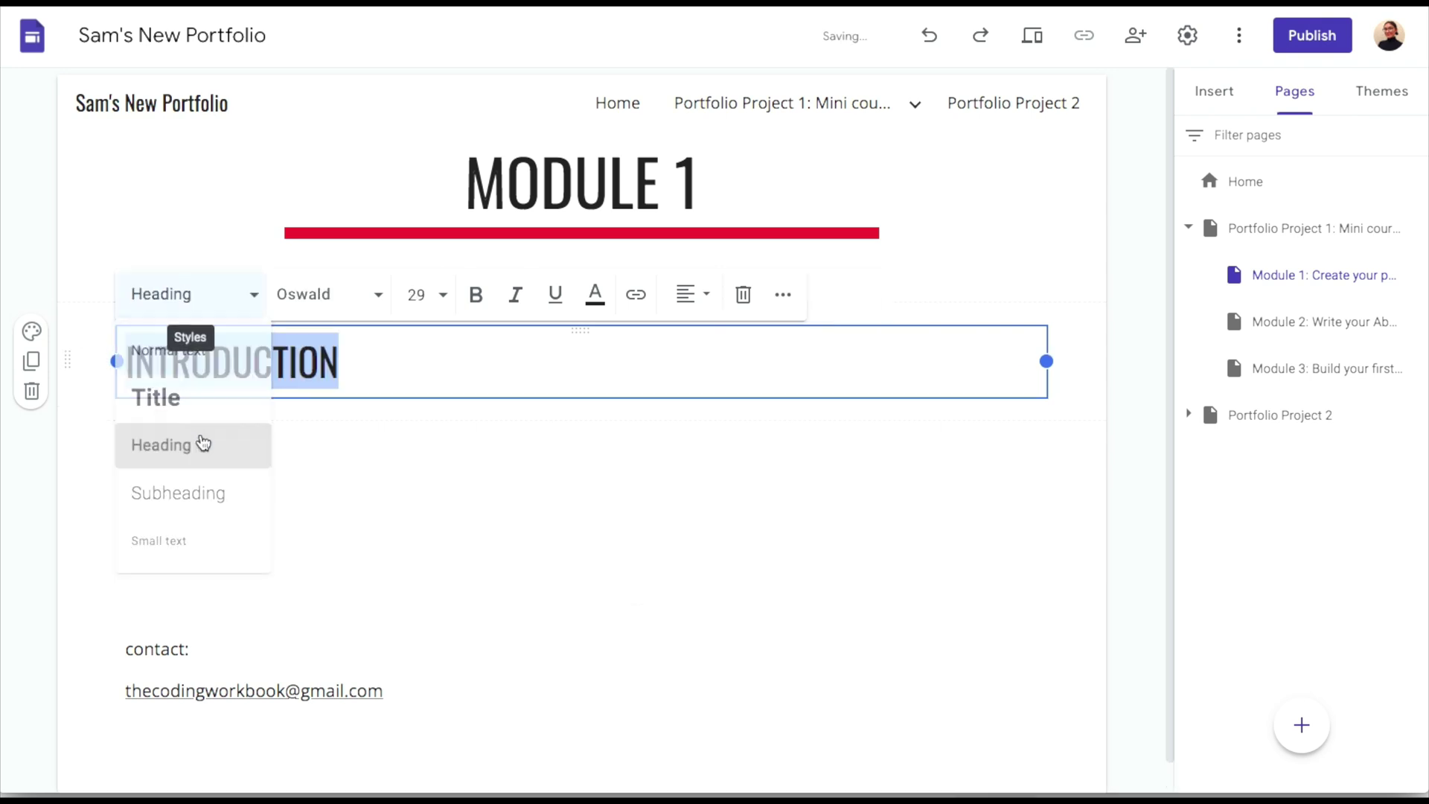
{"action": "left_click", "coordinate": [346, 425]}
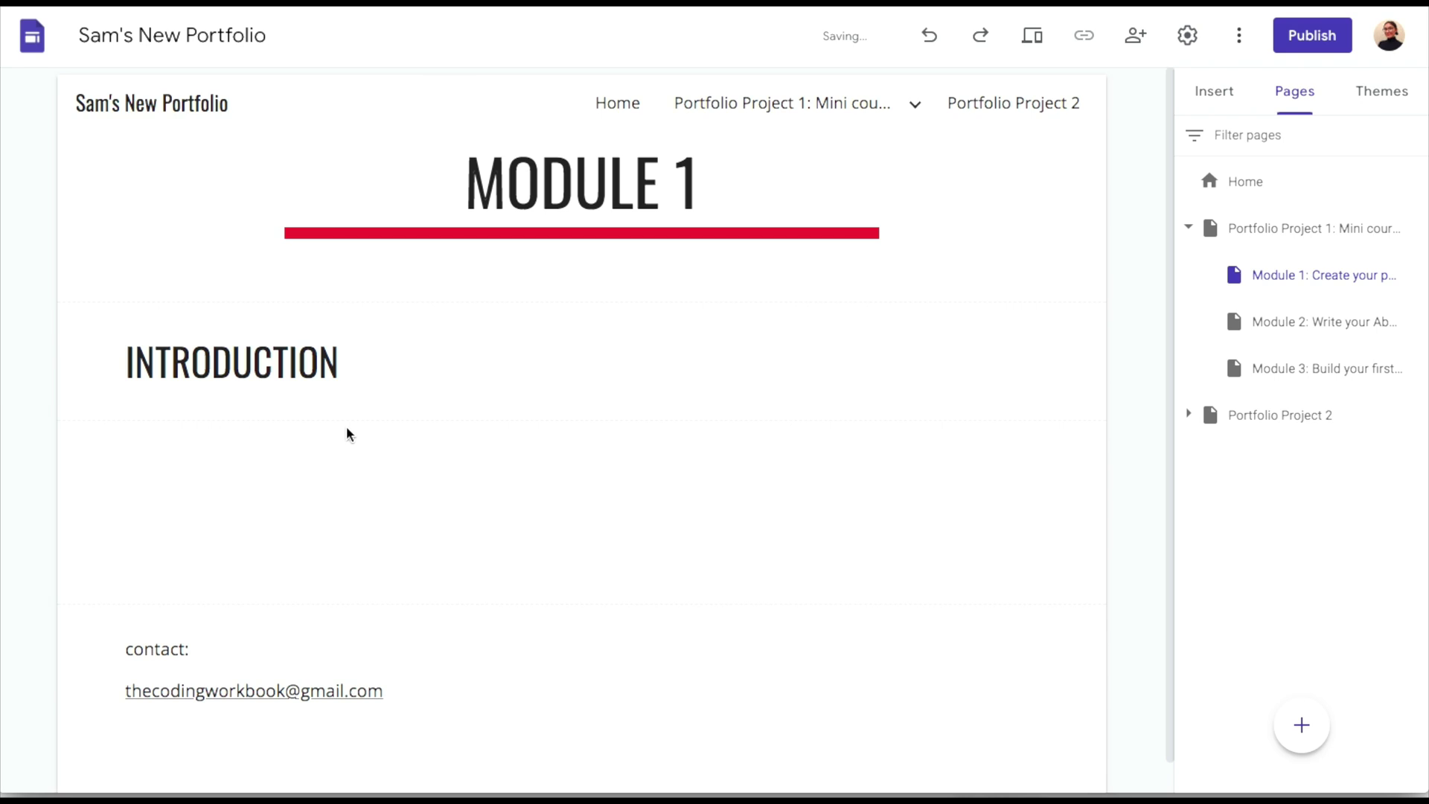
Add a text box below the Introduction heading describing Google Sites, the sample portfolio's three bulleted parts and a prompt to watch the video.
{"action": "double_click", "coordinate": [248, 449]}
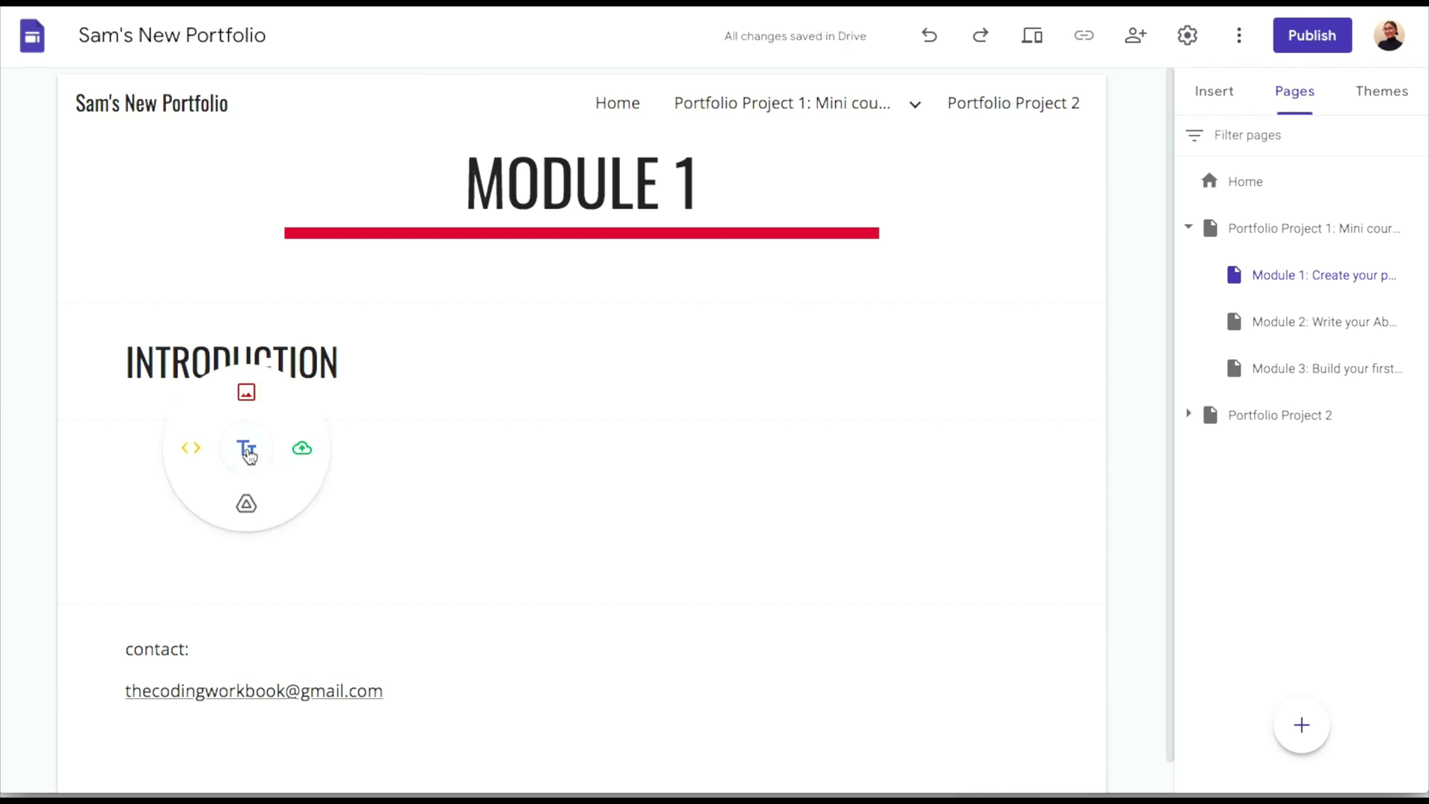
{"action": "left_click", "coordinate": [248, 450]}
{"action": "type", "text": "In this mini-course, we will be using Google Sites to build your portfolio. Google Sites is a free website building"}
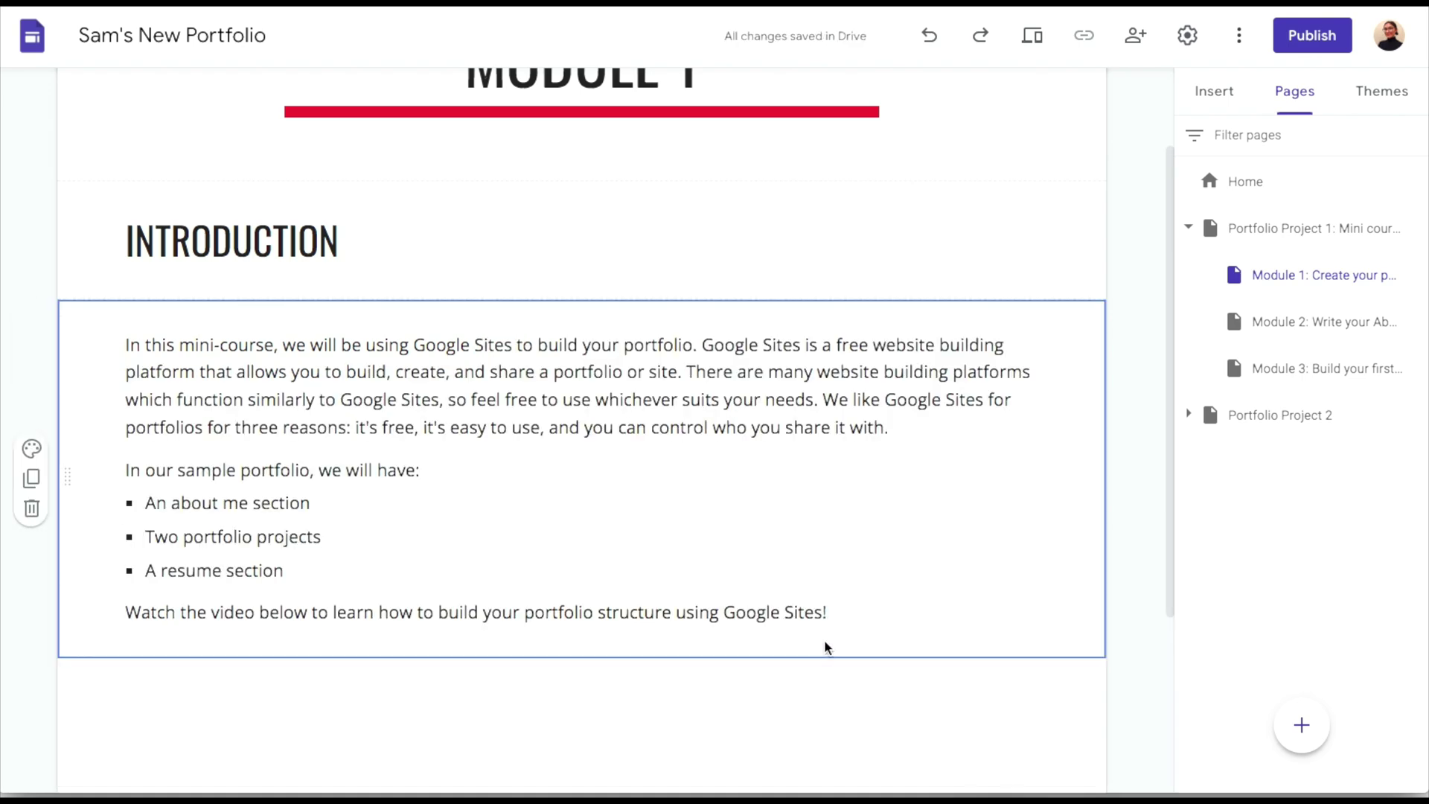
{"action": "left_click", "coordinate": [823, 645]}
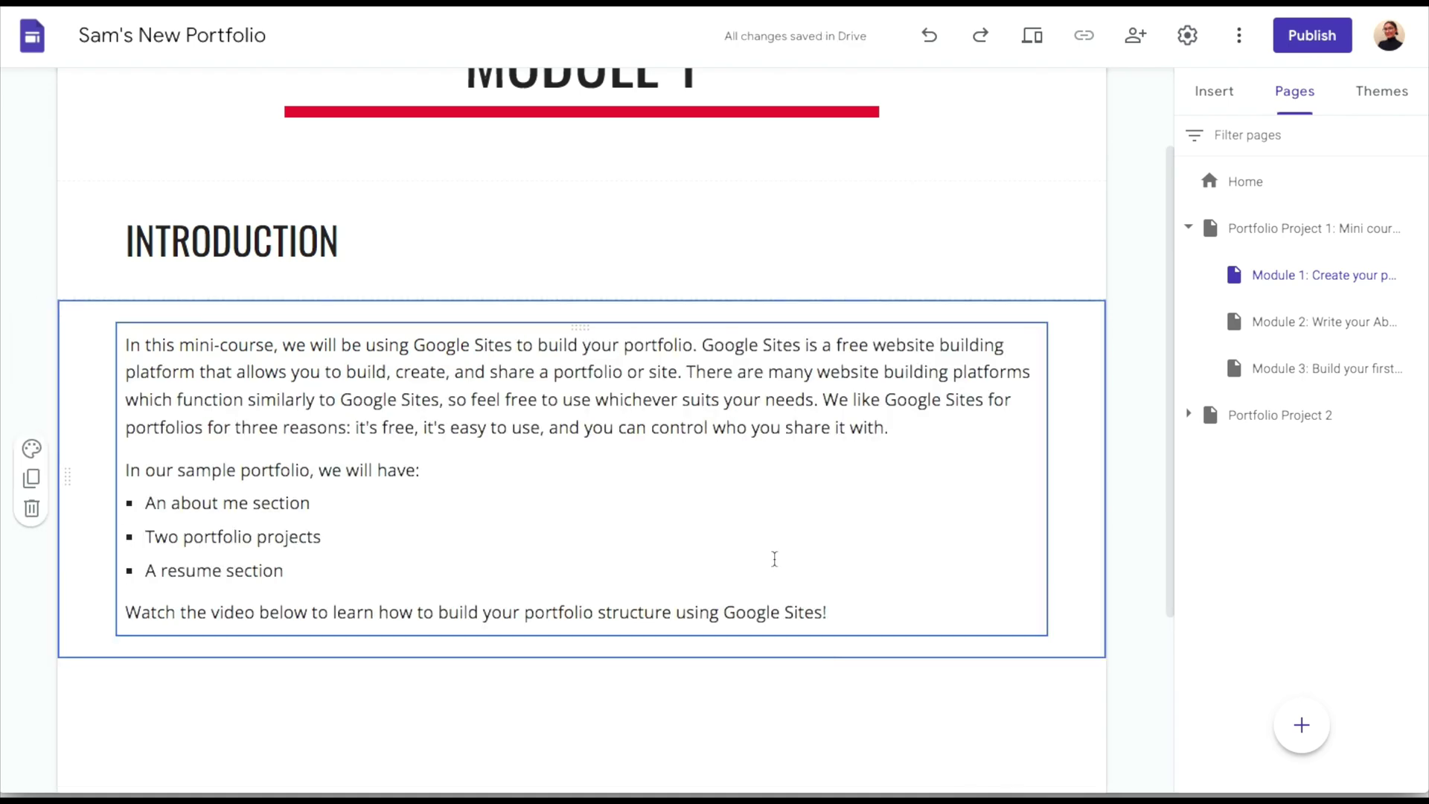
Italicize "free", "easy to use" and "control who you share it with" in the introduction paragraph.
{"action": "scroll", "coordinate": [790, 523], "scroll_direction": "down", "scroll_amount": 1}
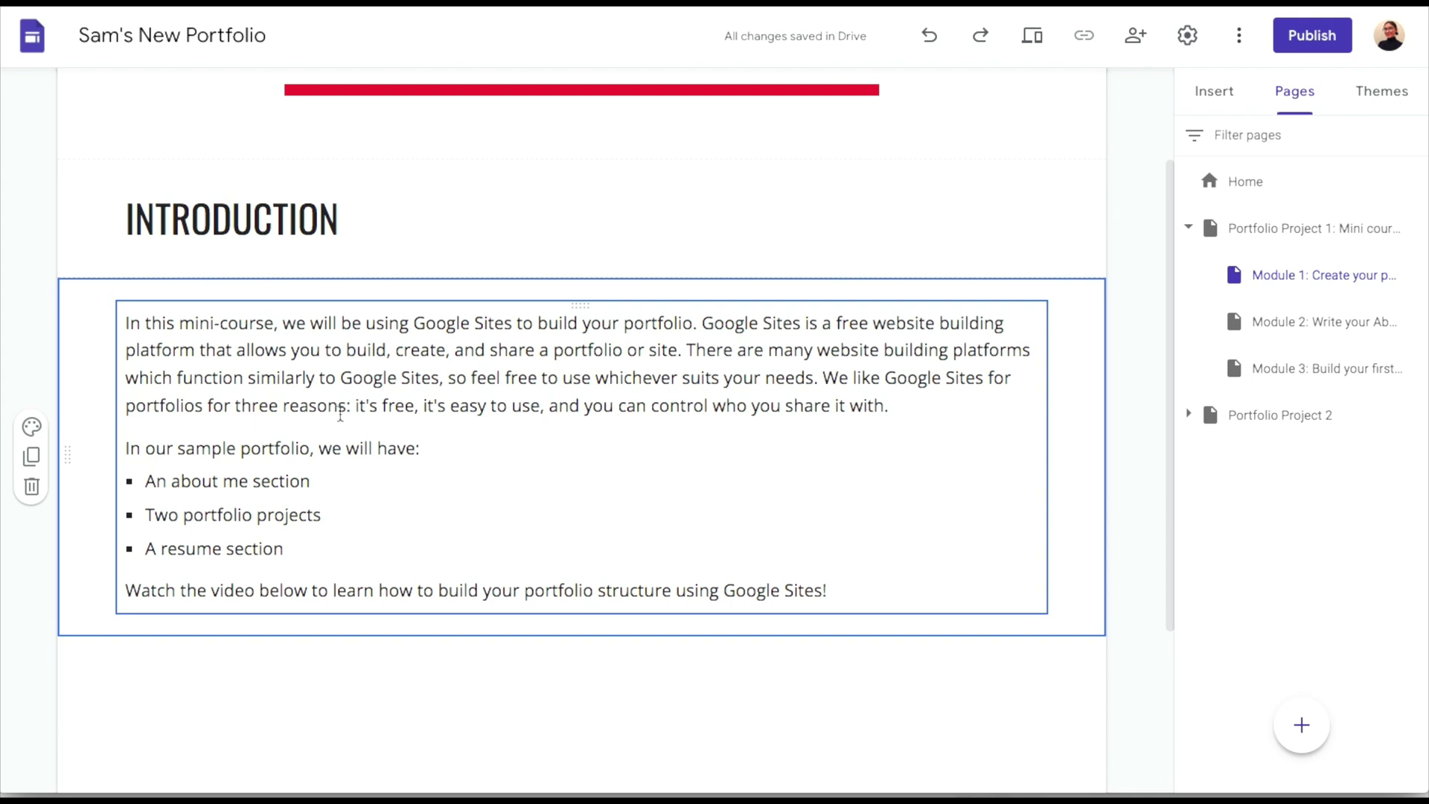
{"action": "double_click", "coordinate": [399, 411]}
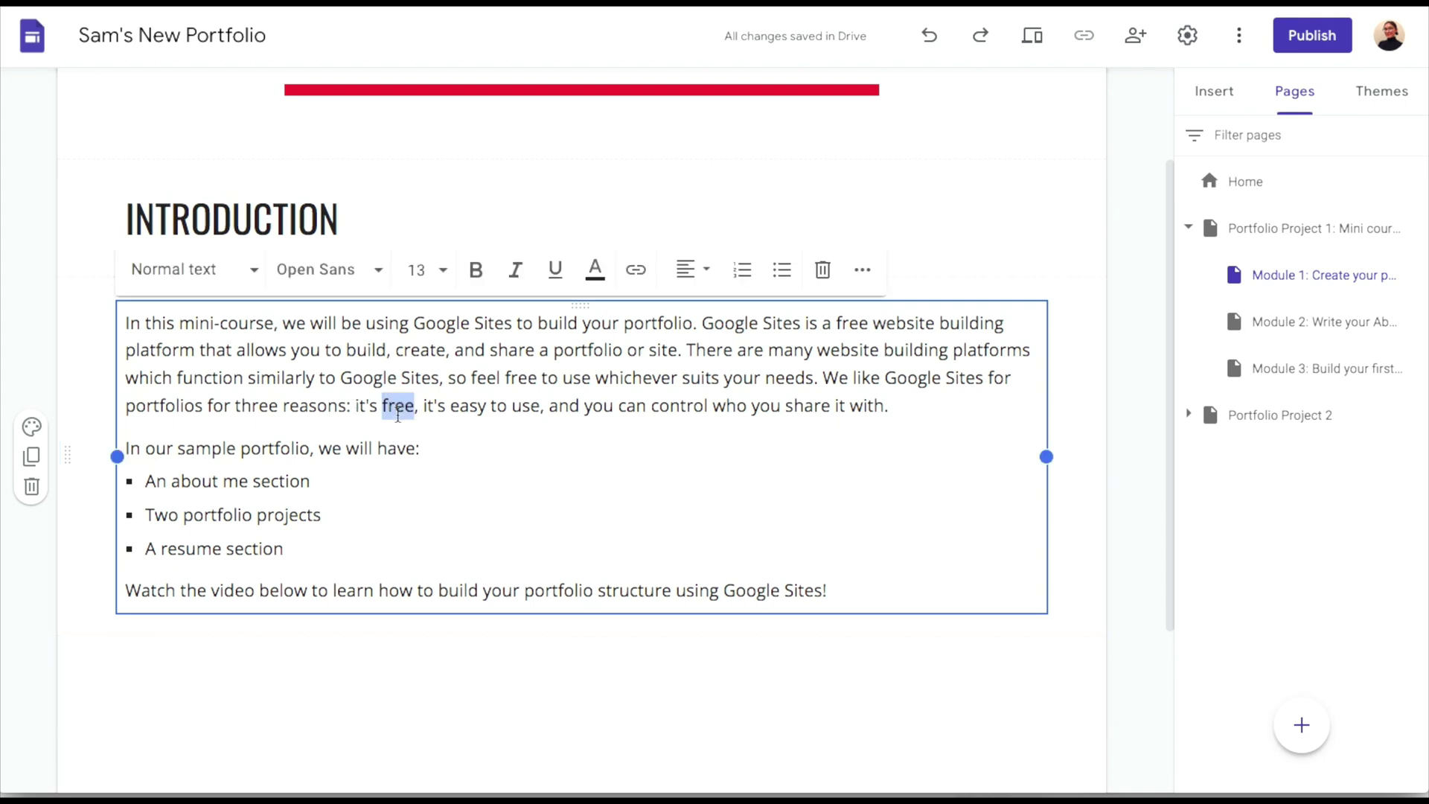
{"action": "key", "text": "ctrl+i"}
{"action": "left_click_drag", "start_coordinate": [448, 407], "coordinate": [537, 407]}
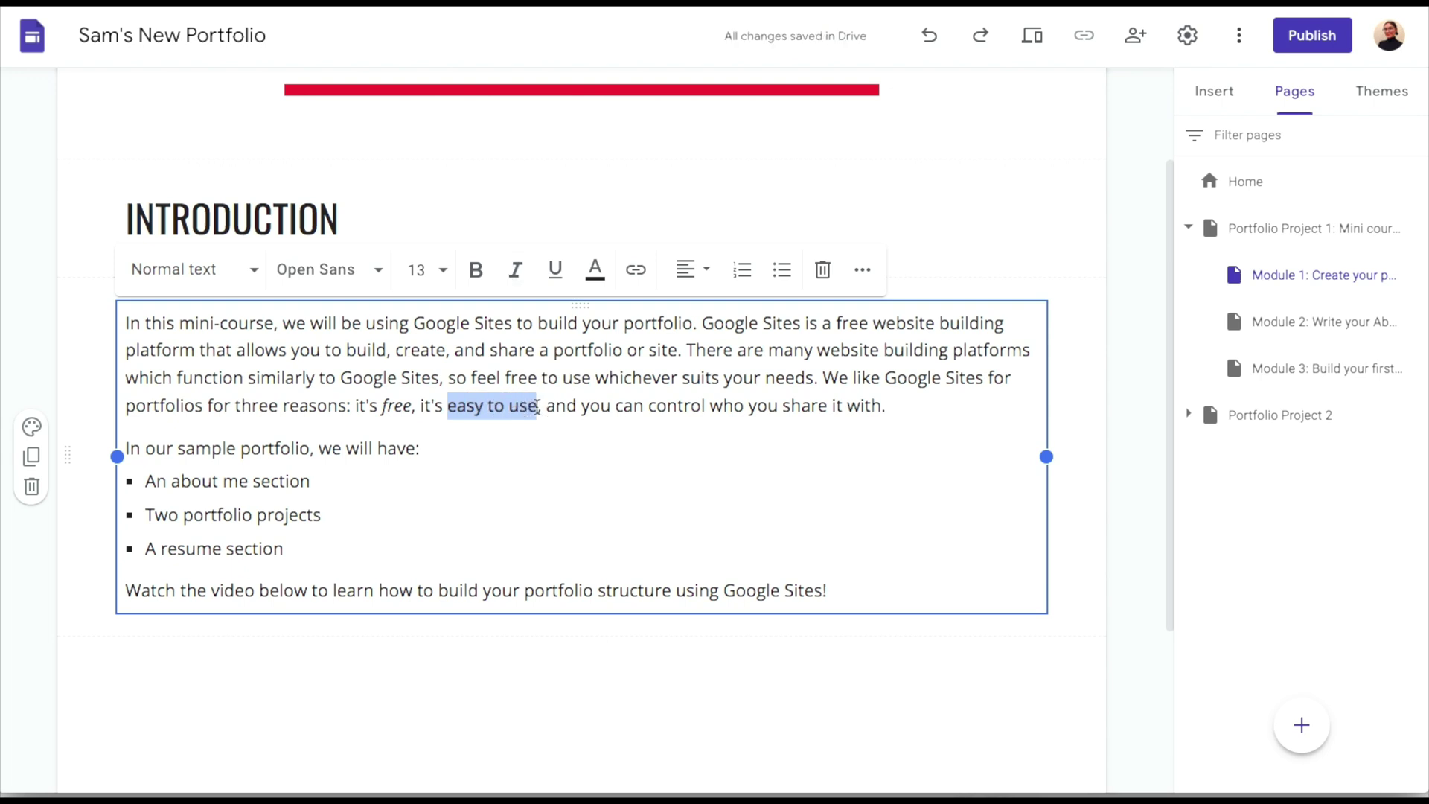
{"action": "key", "text": "ctrl+i"}
{"action": "left_click_drag", "start_coordinate": [641, 406], "coordinate": [864, 407]}
{"action": "key", "text": "ctrl+i"}
{"action": "left_click", "coordinate": [768, 622]}
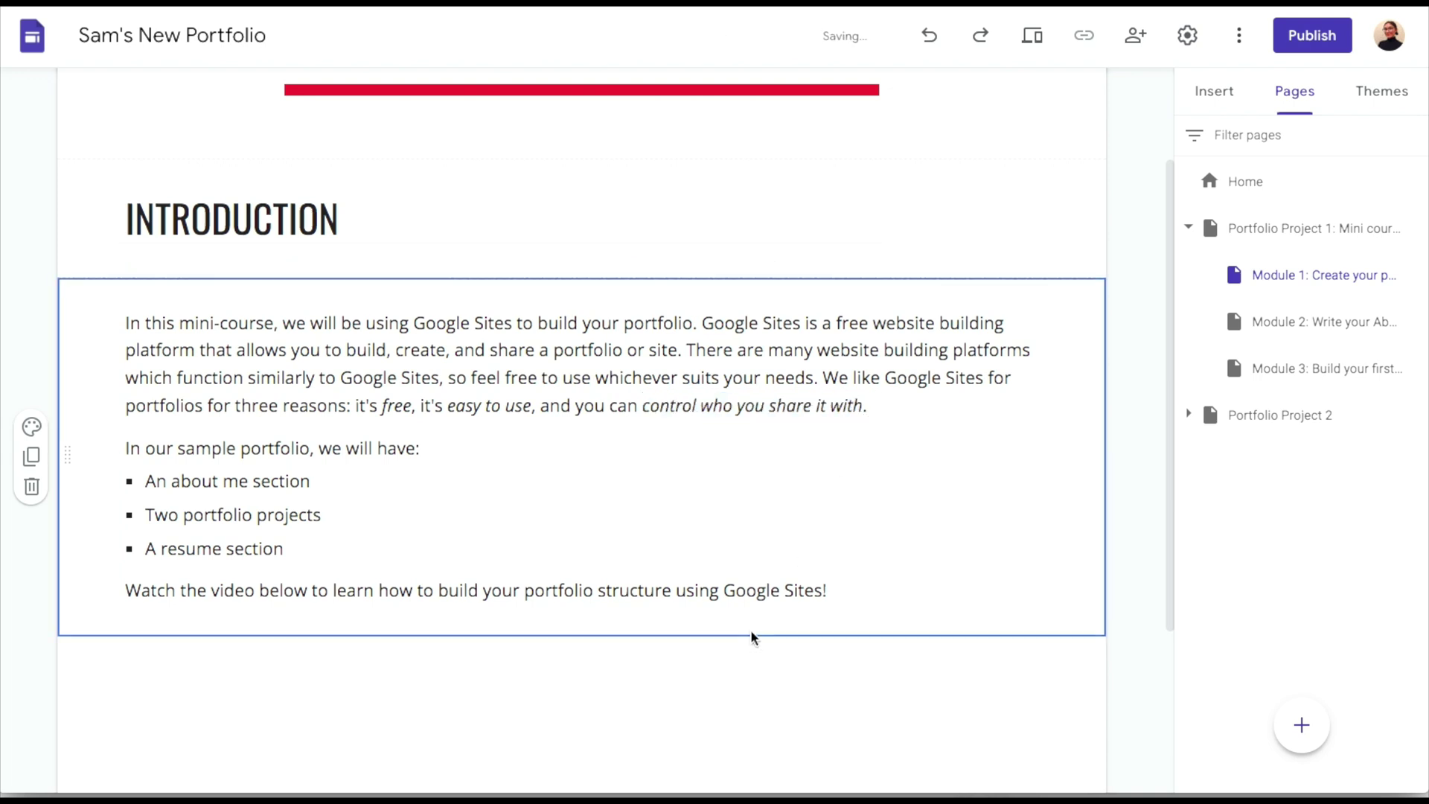
Add a text box below the introduction text reading "Video: Build your portfolio structure".
{"action": "scroll", "coordinate": [673, 719], "scroll_direction": "down", "scroll_amount": 1}
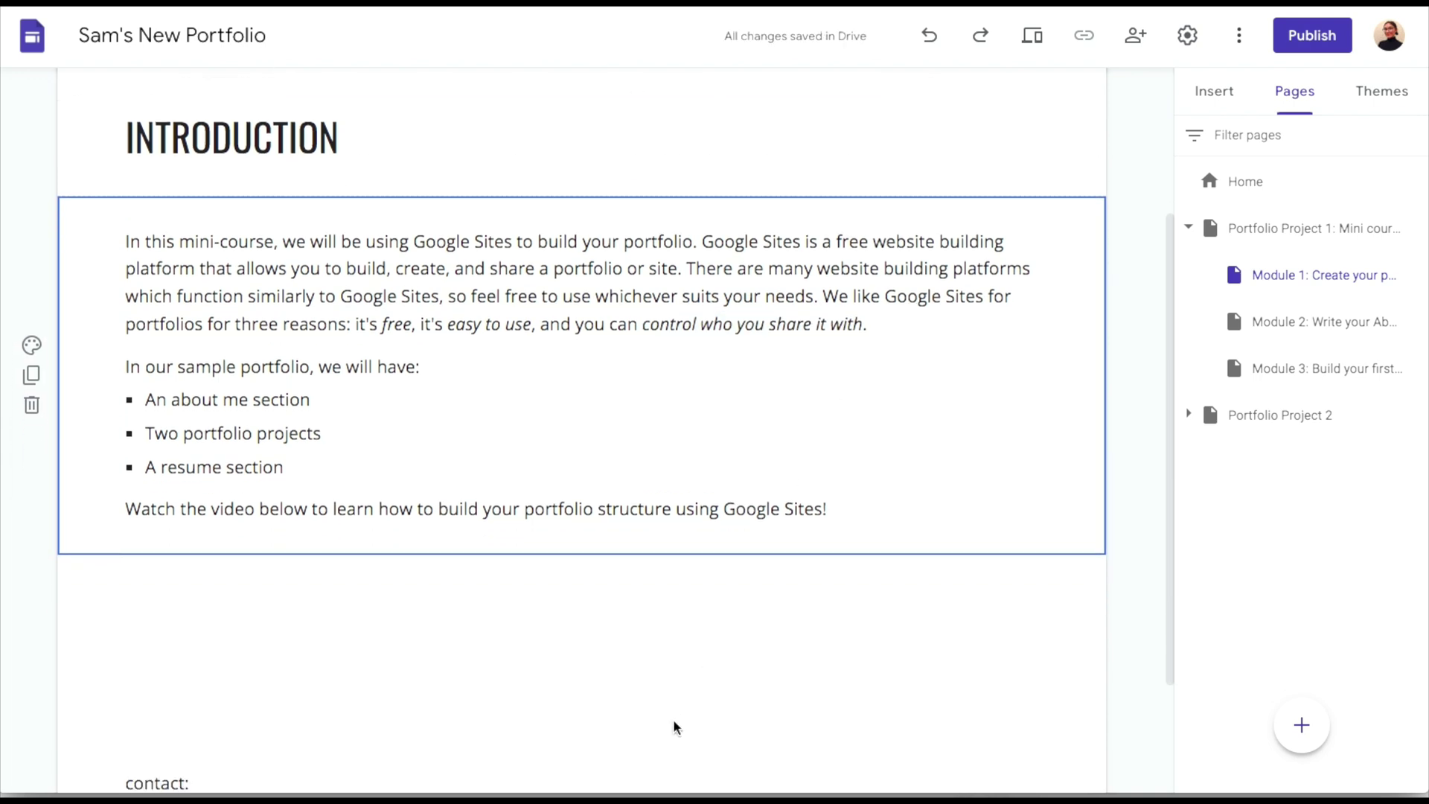
{"action": "double_click", "coordinate": [529, 565]}
{"action": "left_click", "coordinate": [529, 564]}
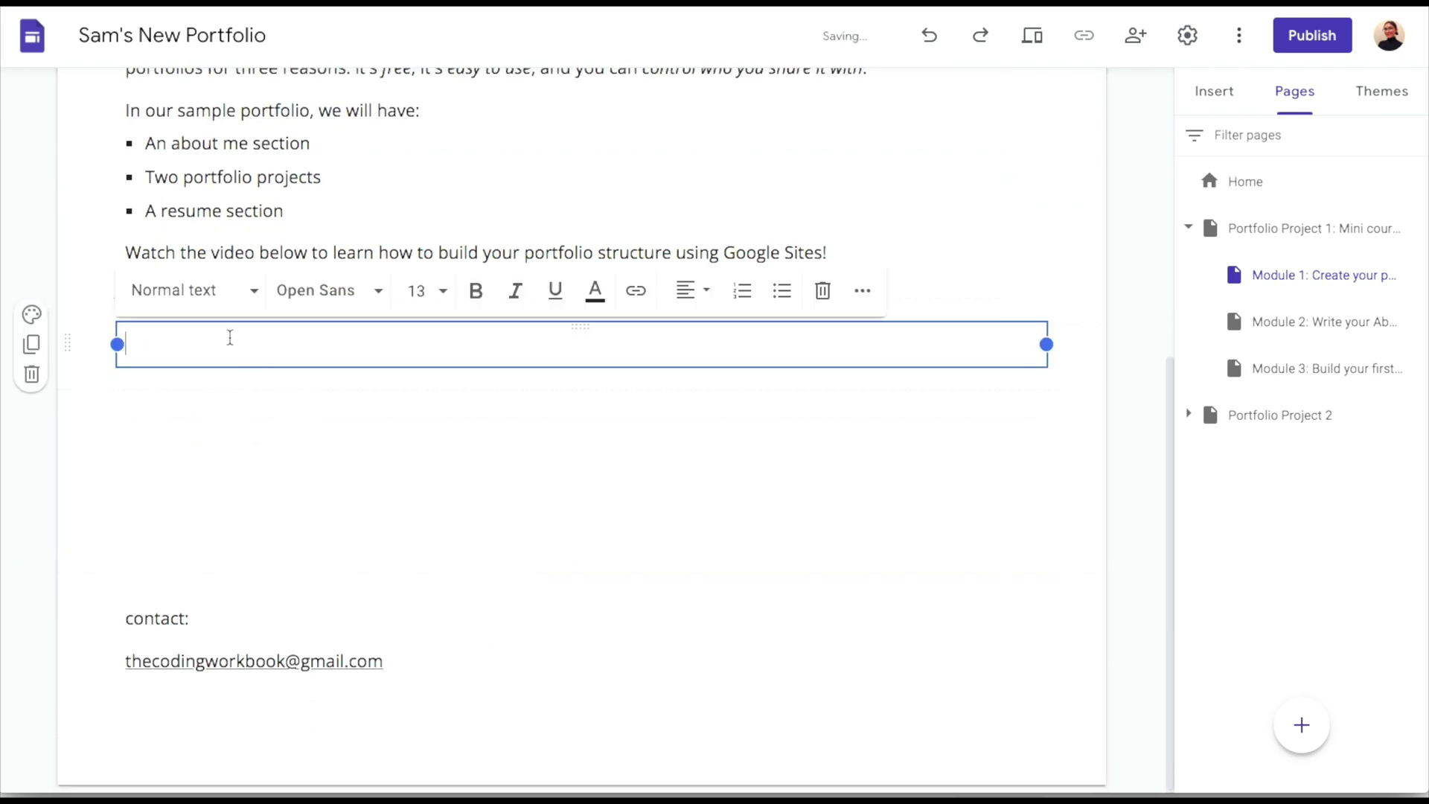
{"action": "type", "text": "Video: Build your portfolio structure"}
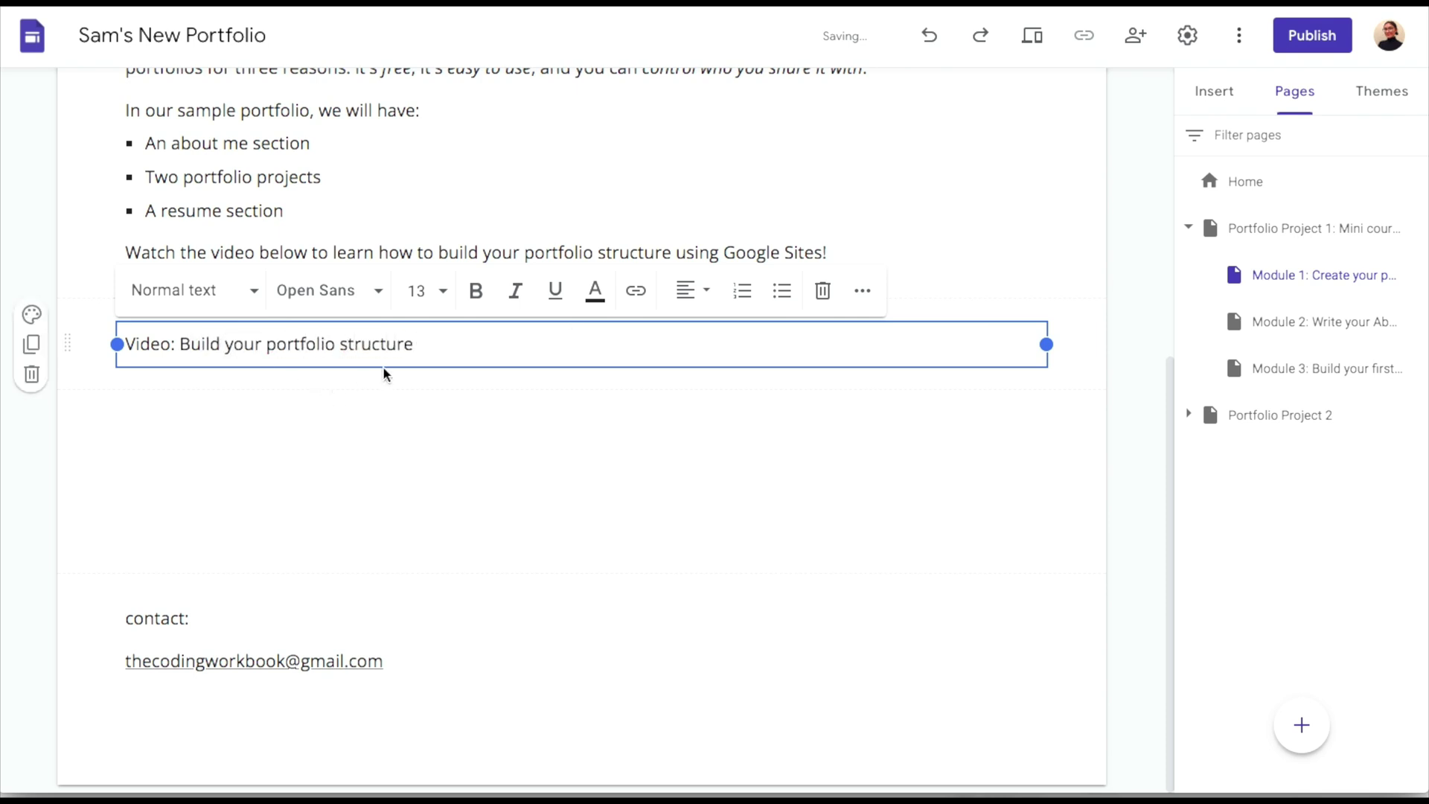
Format the video title as a Heading and append "with Google Sites" to it.
{"action": "left_click_drag", "start_coordinate": [431, 341], "coordinate": [125, 337]}
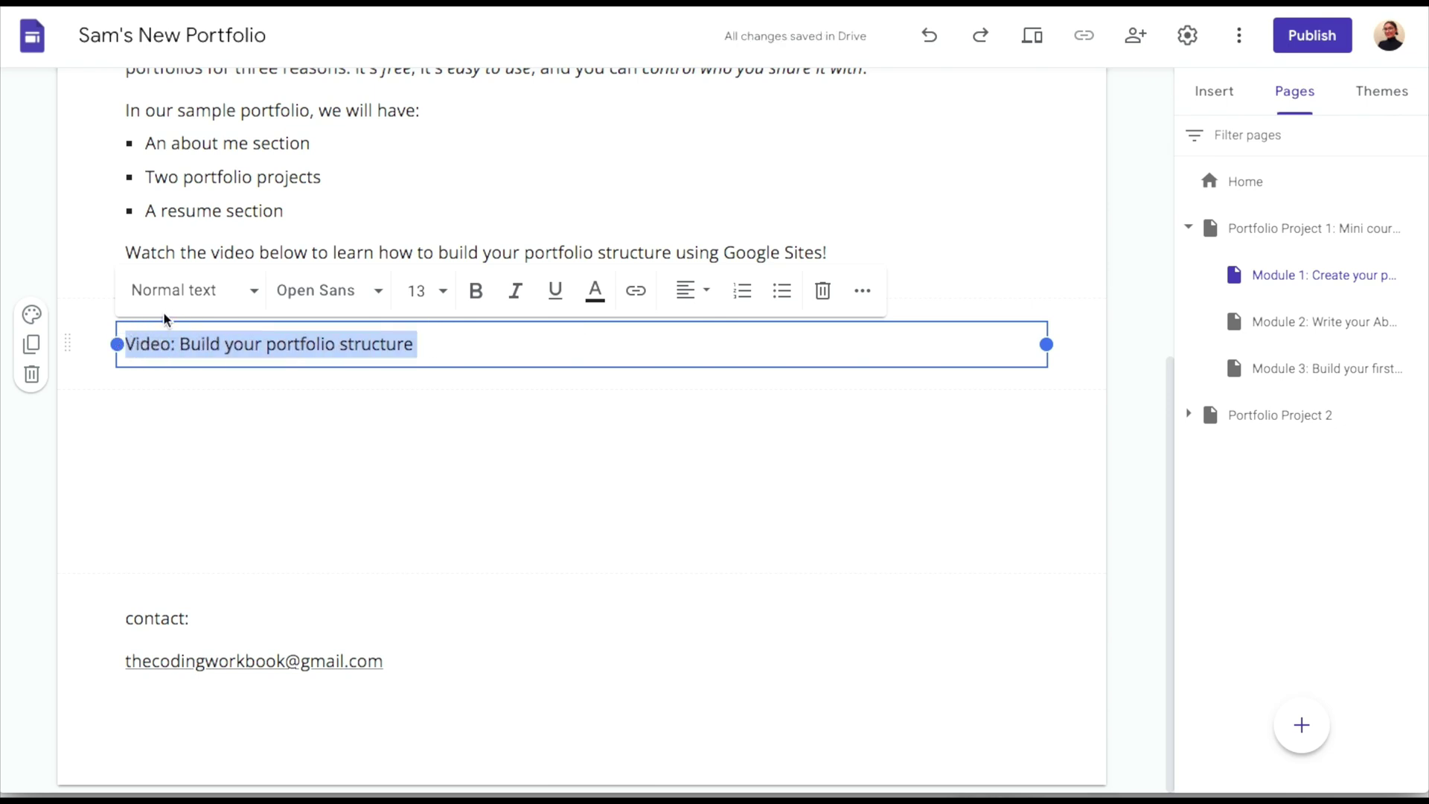
{"action": "left_click", "coordinate": [179, 291]}
{"action": "left_click", "coordinate": [172, 482]}
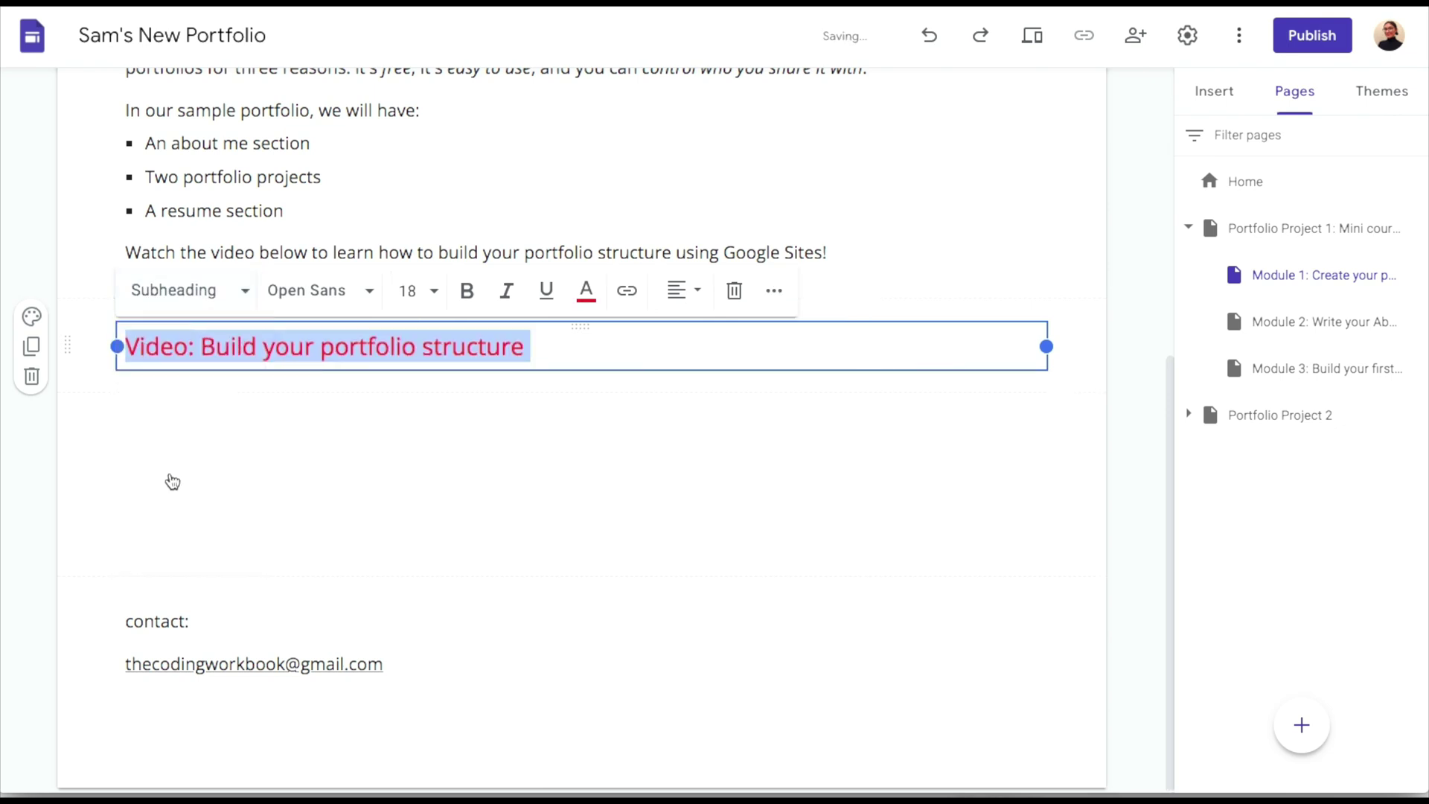
{"action": "left_click", "coordinate": [208, 300]}
{"action": "left_click", "coordinate": [182, 440]}
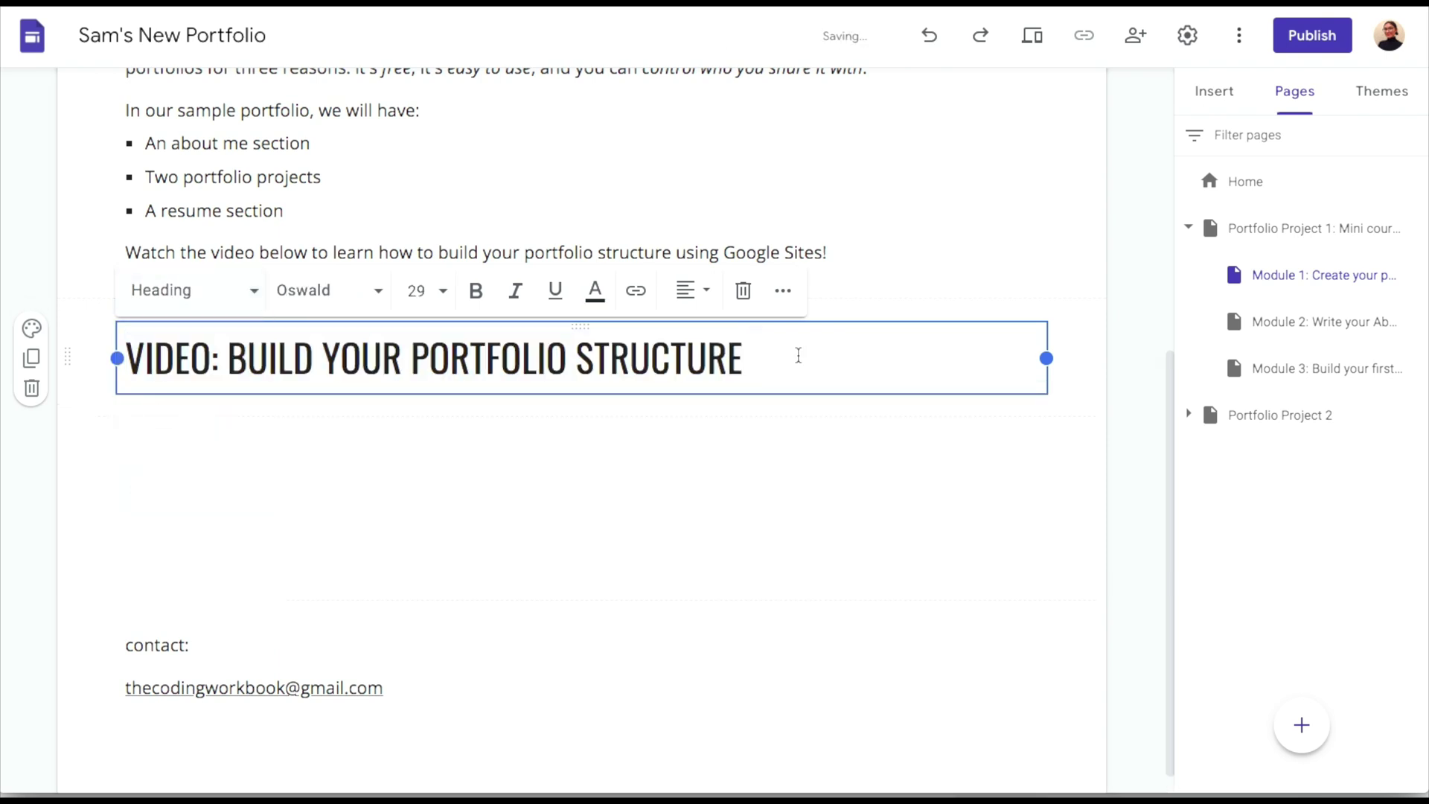
{"action": "type", "text": "WITH GOOGLE SITES"}
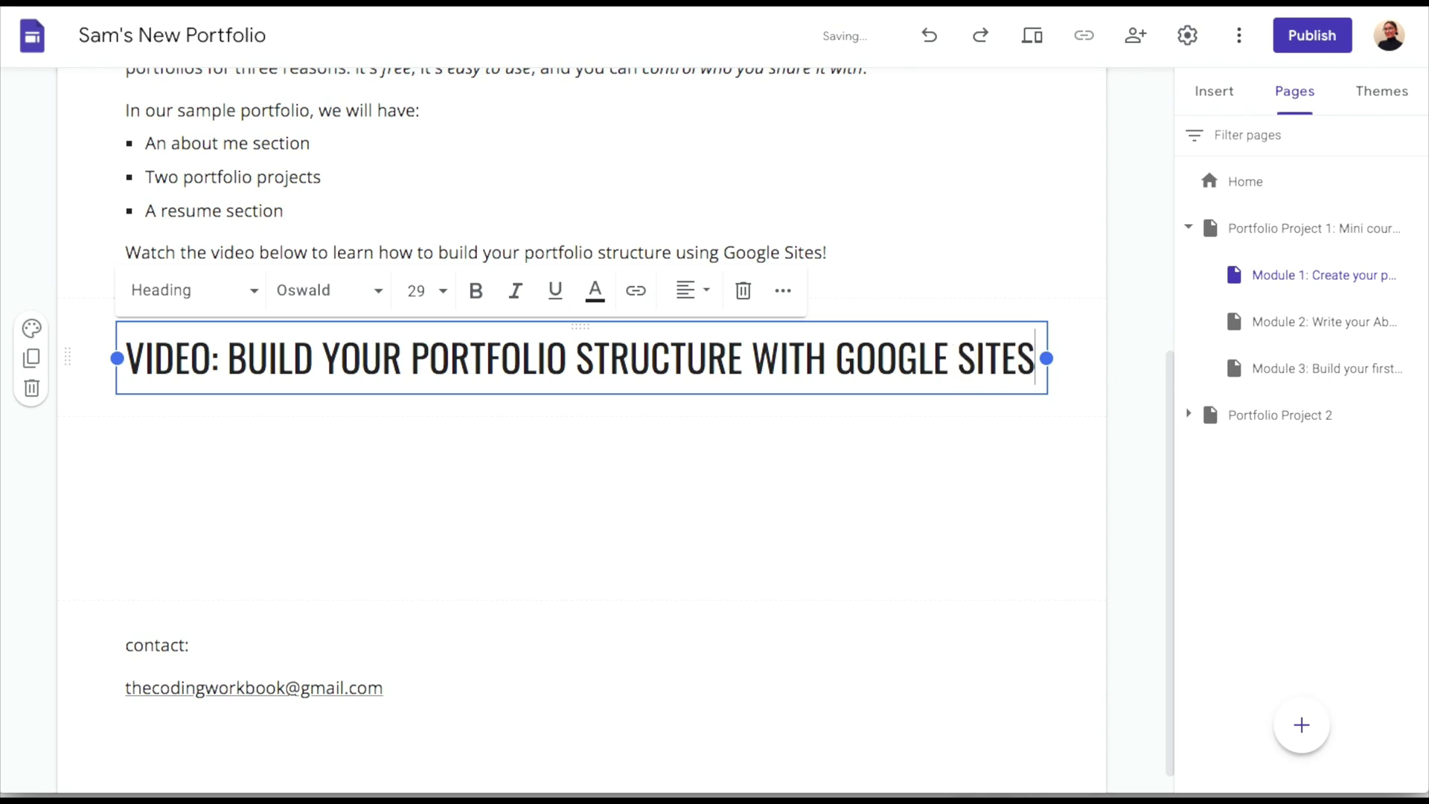
{"action": "left_click", "coordinate": [755, 407]}
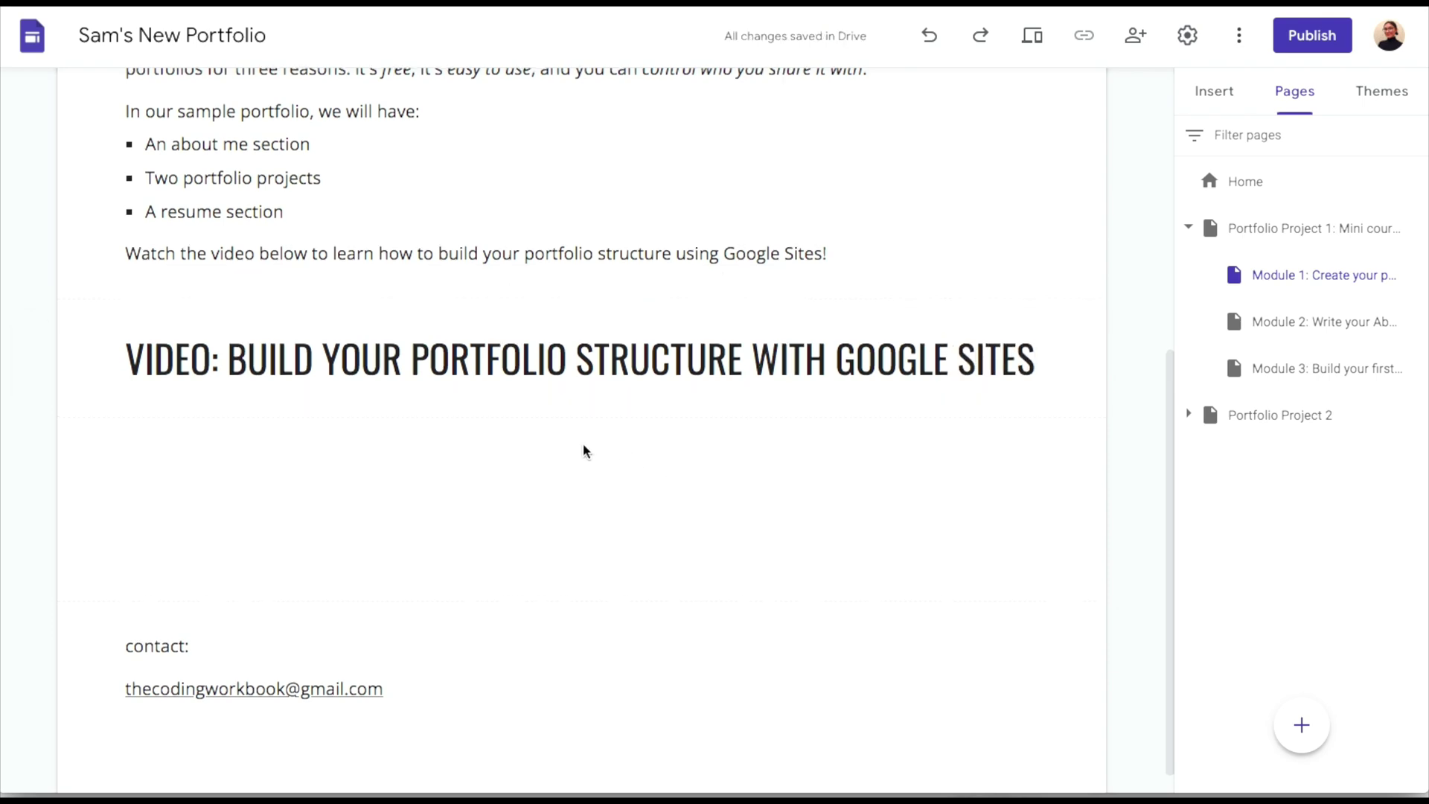
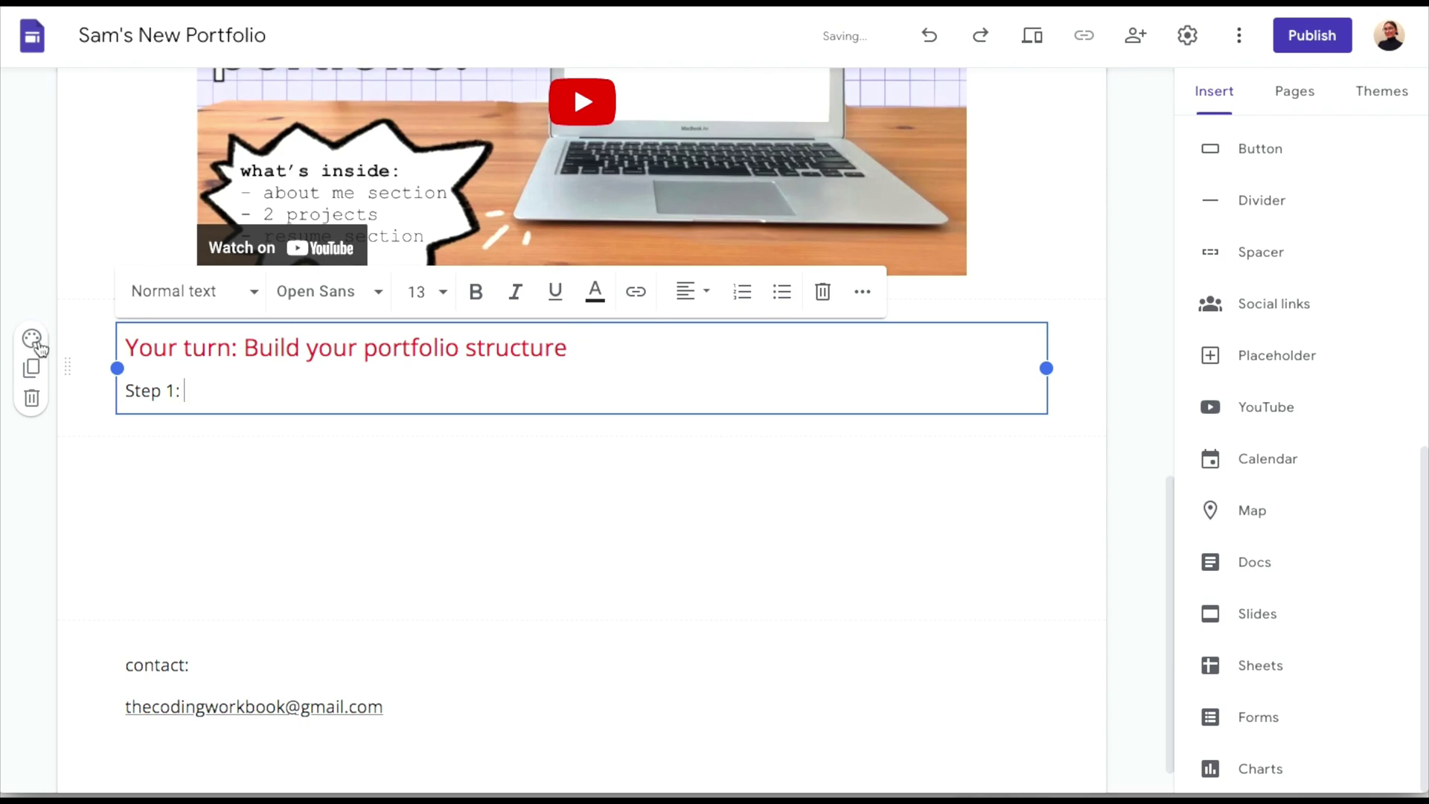
Give the "Your turn: Build your portfolio structure" section a red background and make its title bold.
{"action": "left_click", "coordinate": [32, 339]}
{"action": "left_click", "coordinate": [133, 478]}
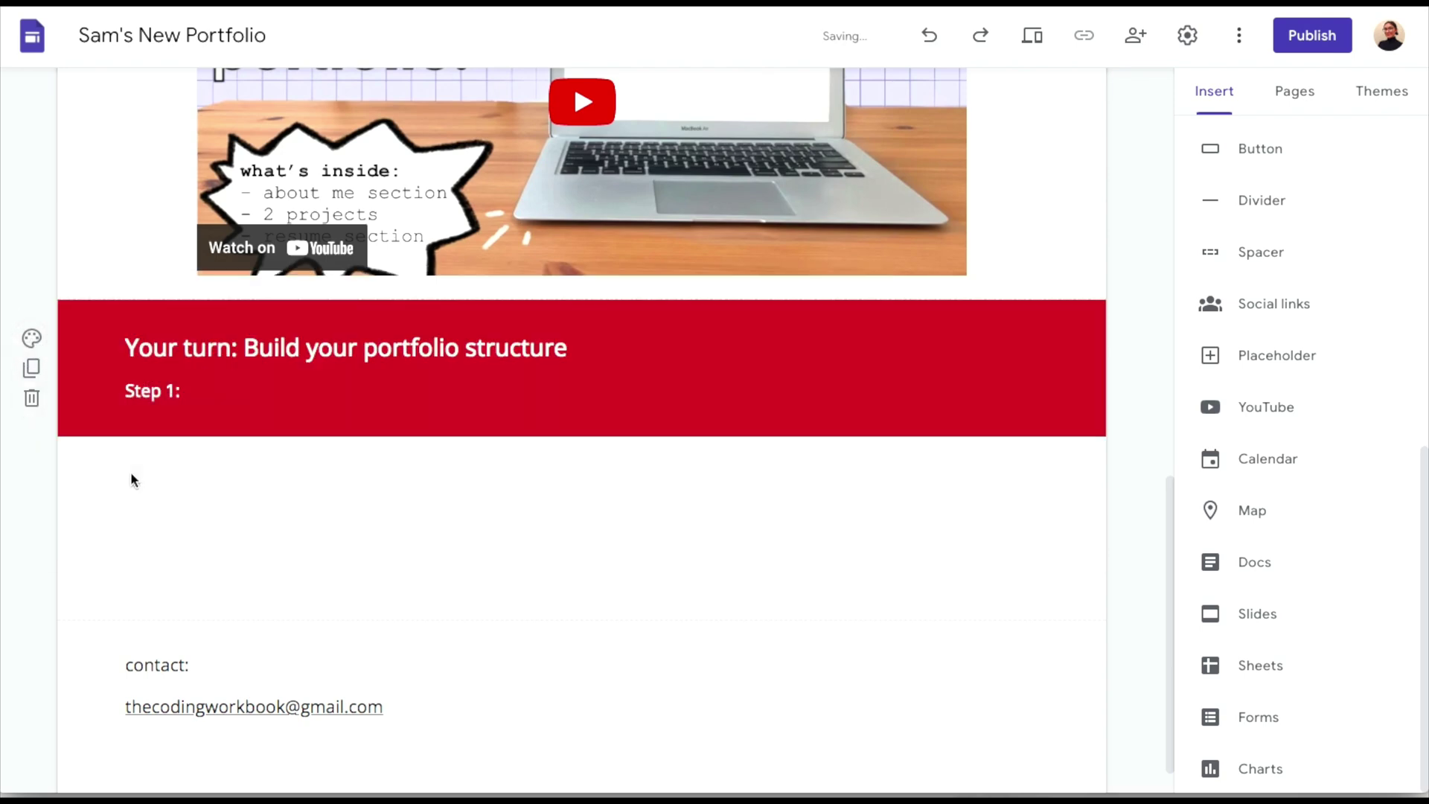
{"action": "left_click", "coordinate": [552, 344]}
{"action": "left_click_drag", "start_coordinate": [552, 344], "coordinate": [121, 345]}
{"action": "key", "text": "ctrl+b"}
{"action": "left_click", "coordinate": [202, 391]}
{"action": "left_click_drag", "start_coordinate": [202, 391], "coordinate": [125, 393]}
{"action": "type", "text": "Step 1: Create your account at https://www/sites.google.com Step 2: Select a website template, or create a blank website (like we did in the video) Step 3: Set the header and footer of your portfolio Step 4: Create the page structure of your portfolio (home page, portfolio pages, etc.) Step 5: Add in your about me section Step 6: Add your resume Step 7: Add a portfolio project"}
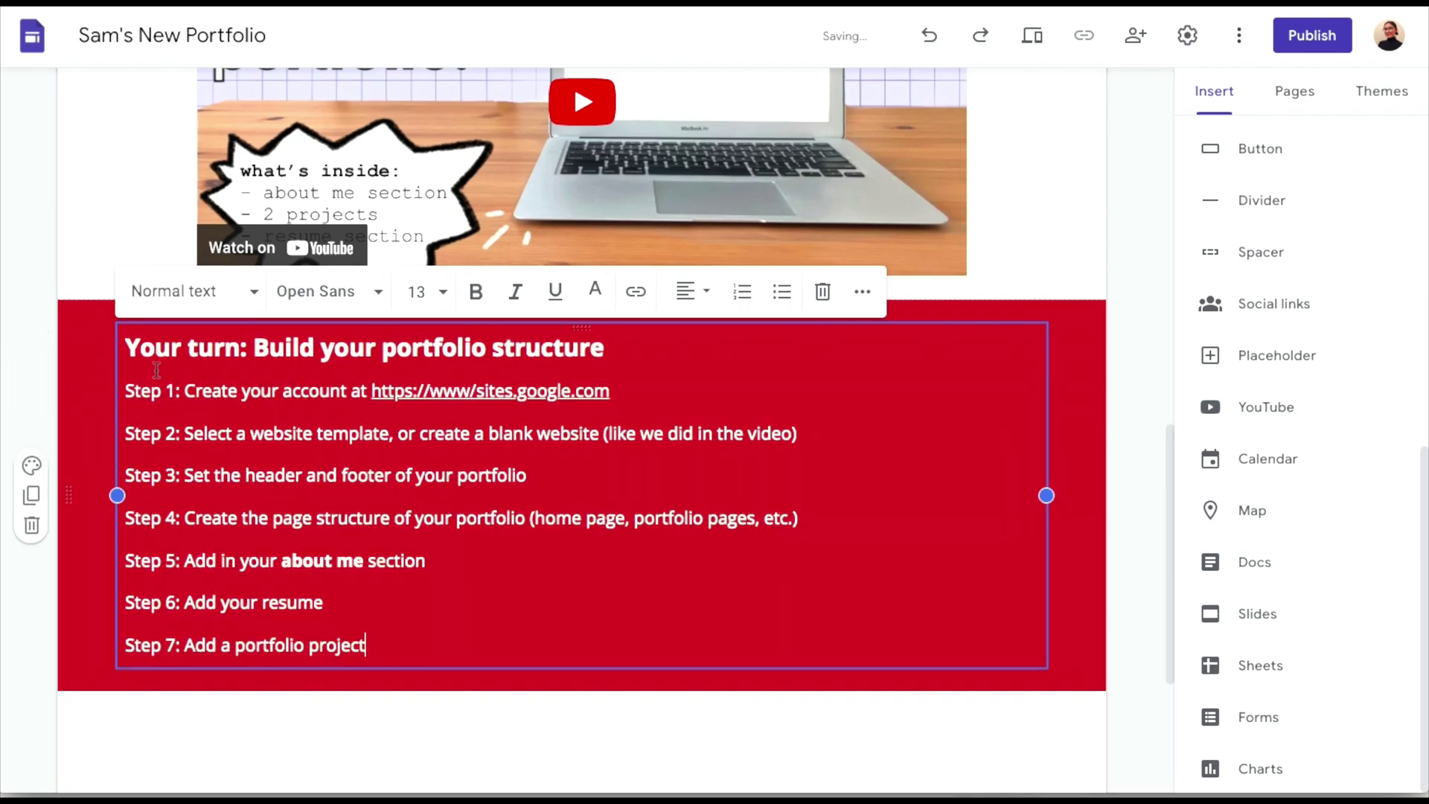
{"action": "scroll", "coordinate": [186, 394], "scroll_direction": "down", "scroll_amount": 2}
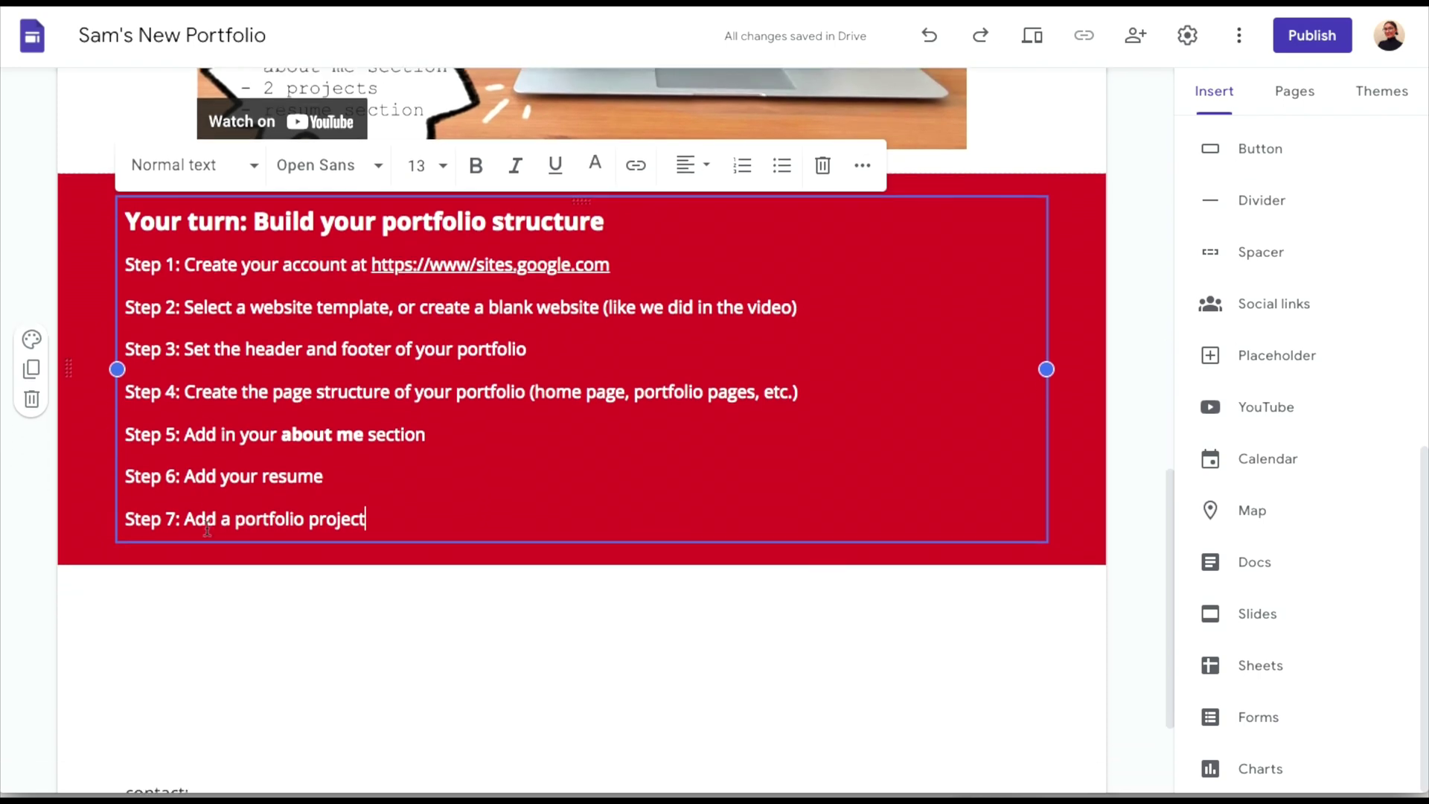
{"action": "scroll", "coordinate": [186, 395], "scroll_direction": "up", "scroll_amount": 5}
{"action": "scroll", "coordinate": [207, 529], "scroll_direction": "down", "scroll_amount": 4}
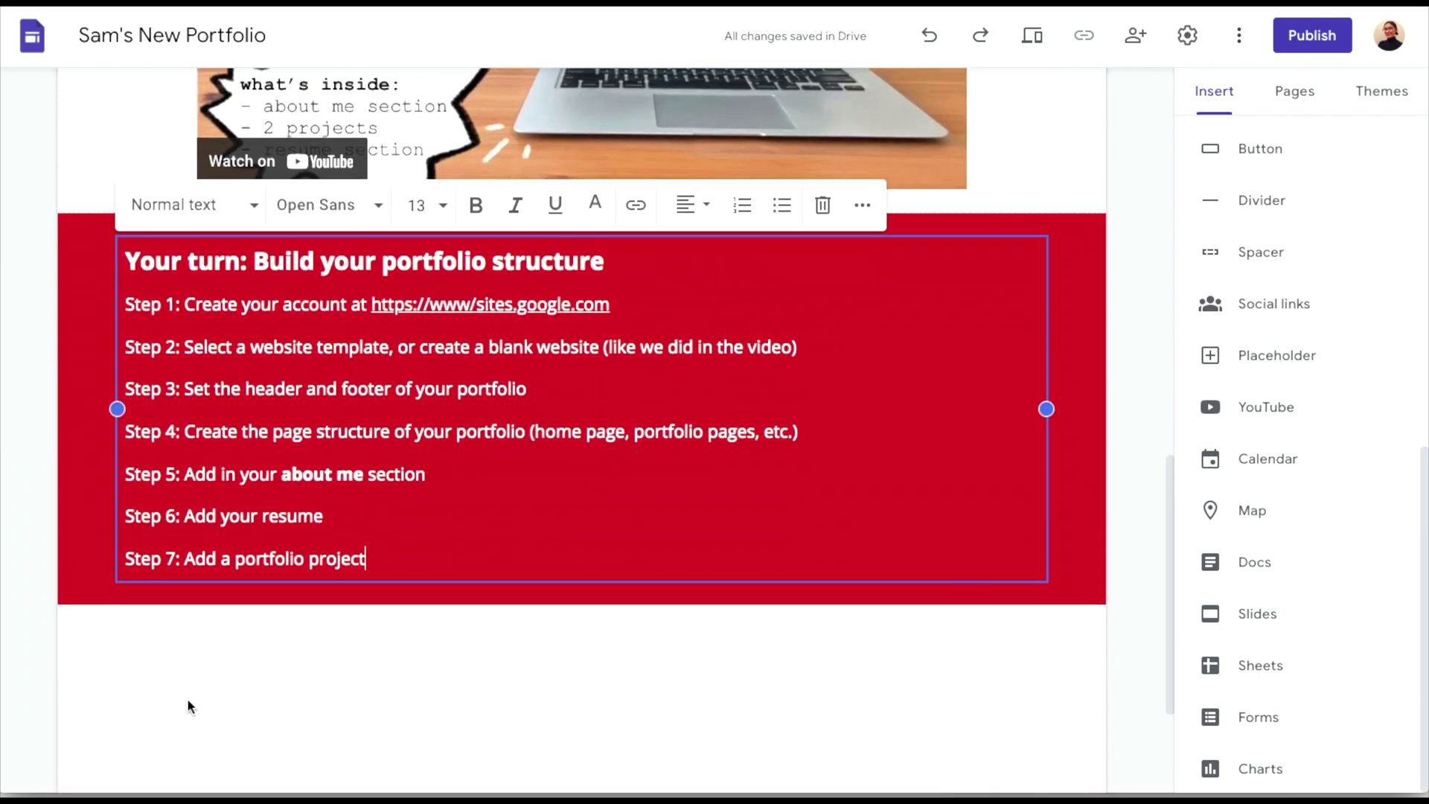
{"action": "left_click", "coordinate": [308, 647]}
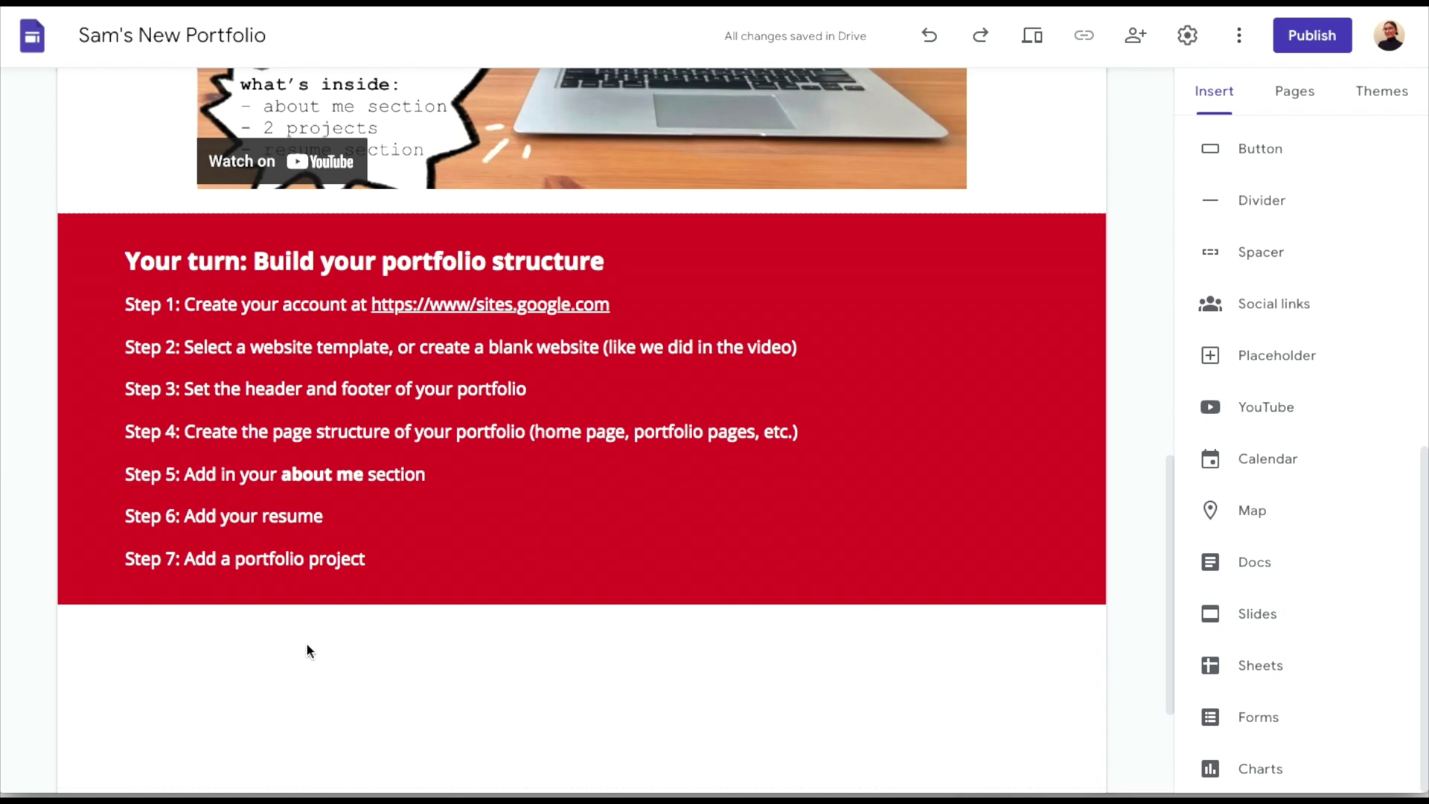
Insert a "Module 2: Write your About Me section" button linked to that subpage and move it toward the right end of its row.
{"action": "scroll", "coordinate": [393, 699], "scroll_direction": "down", "scroll_amount": 1}
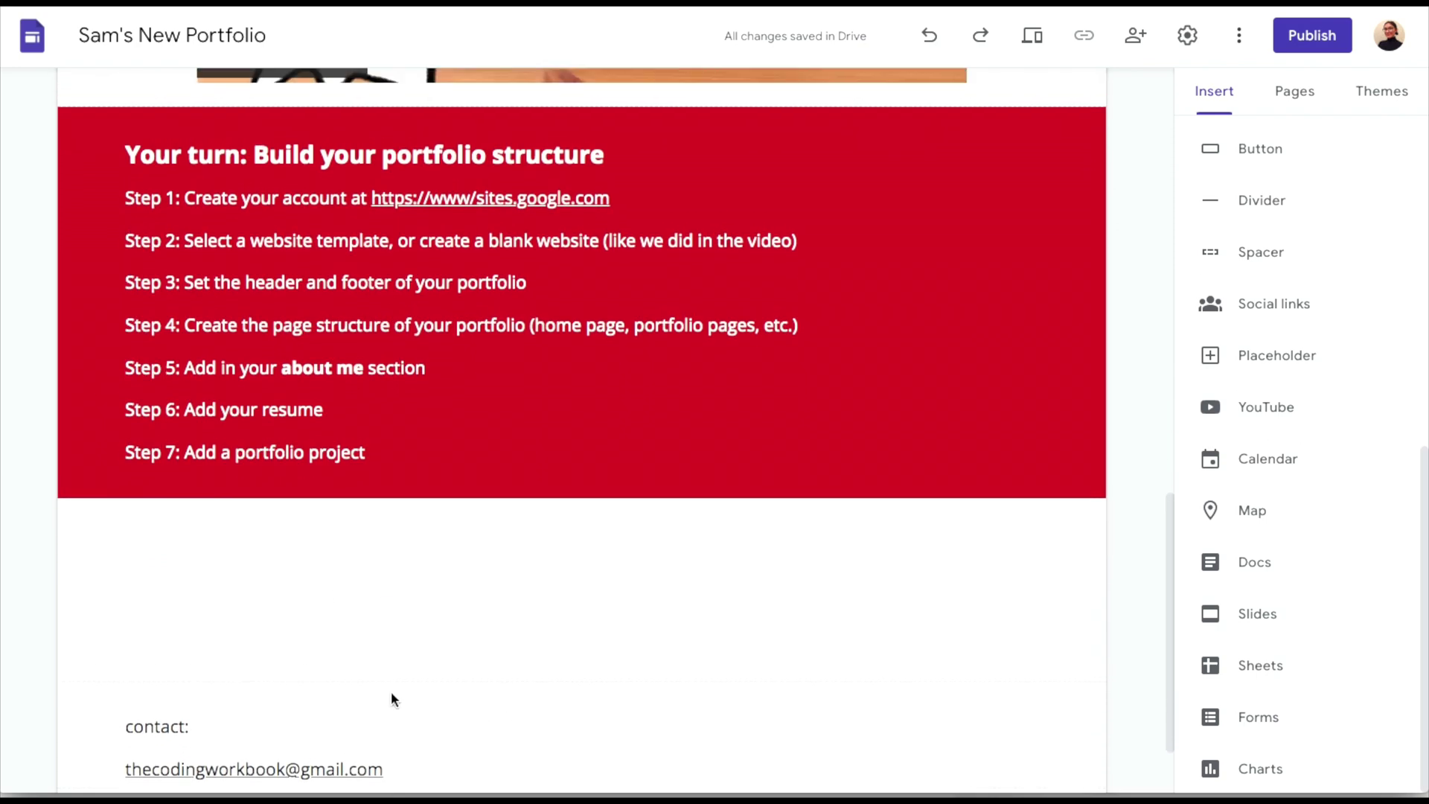
{"action": "double_click", "coordinate": [905, 628]}
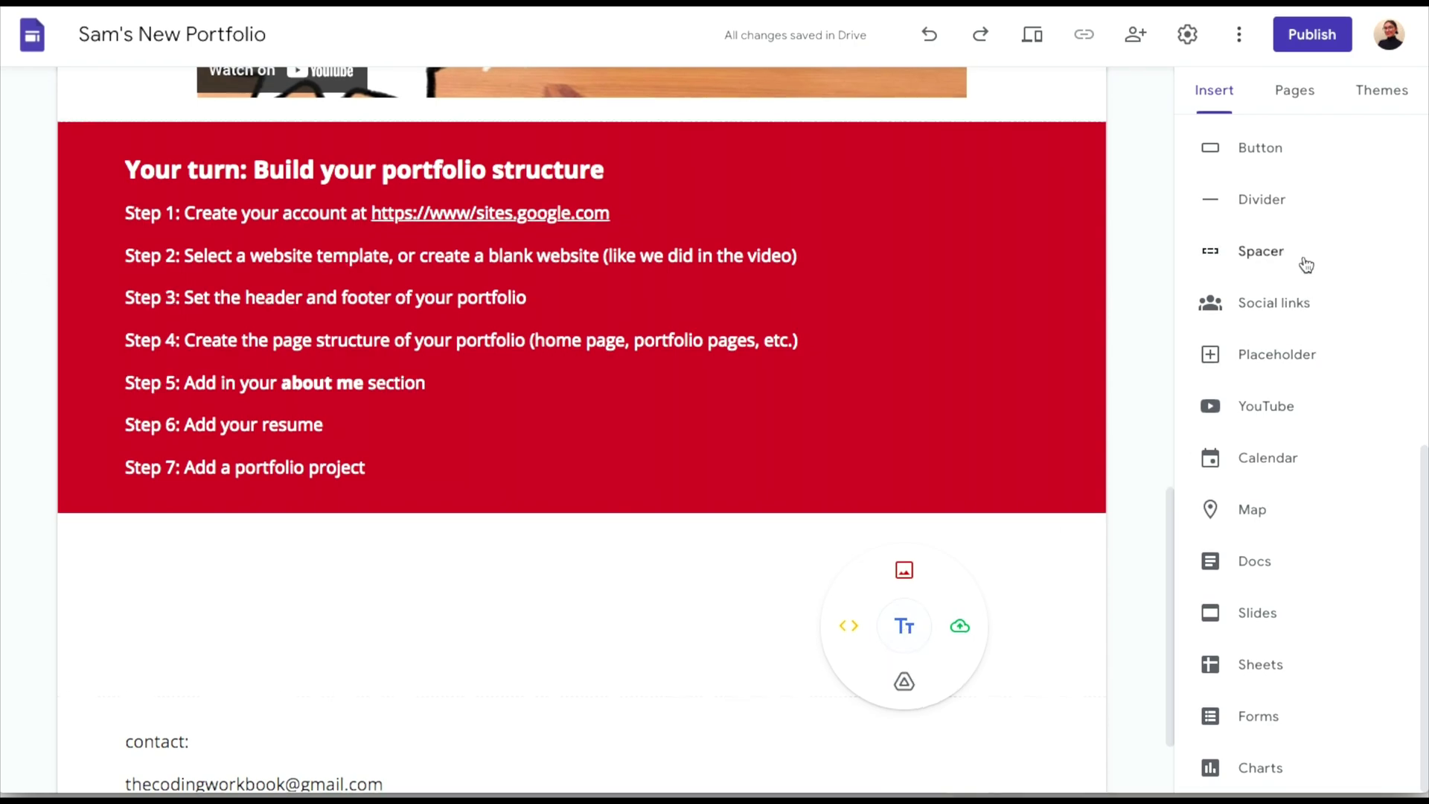
{"action": "left_click", "coordinate": [1279, 151]}
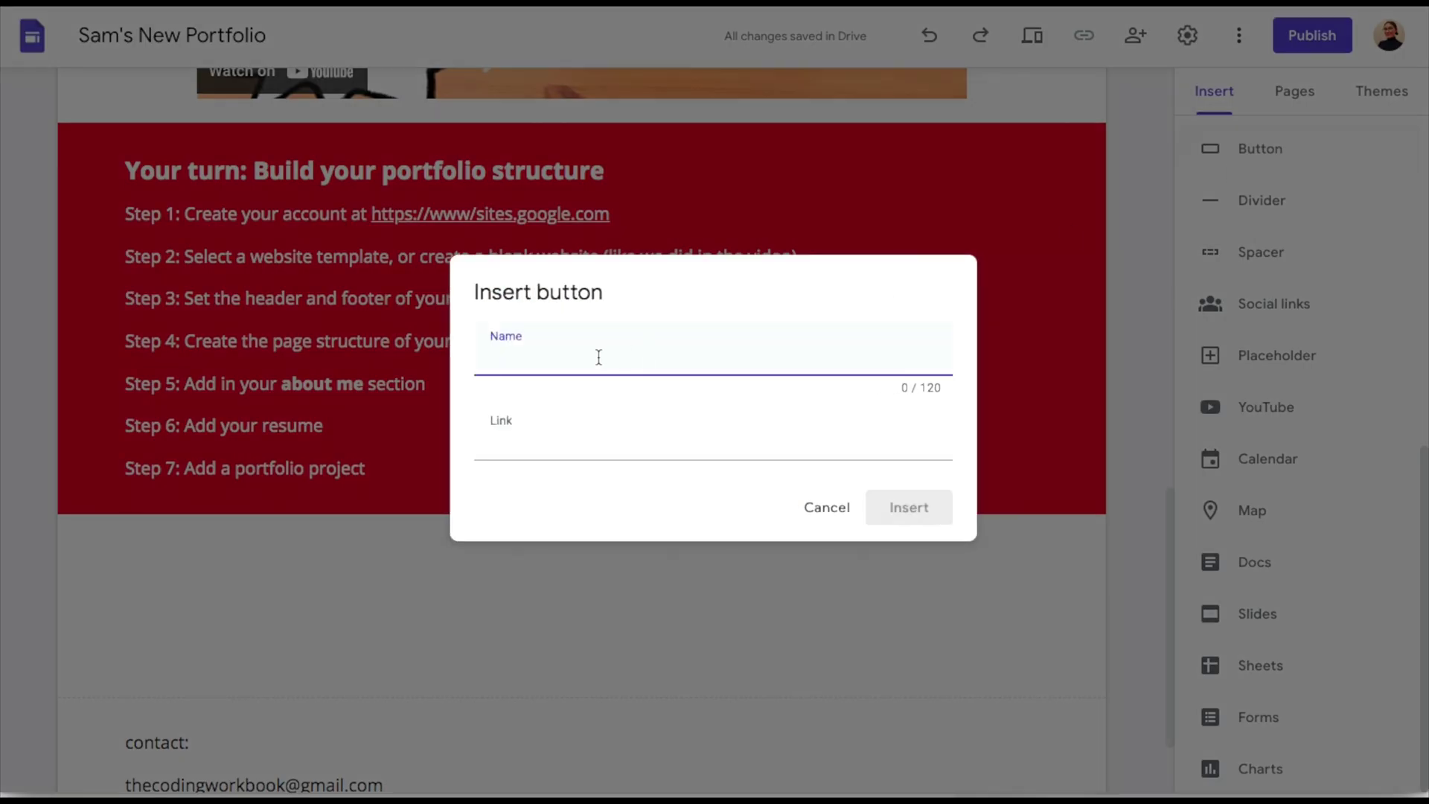
{"action": "type", "text": "Module 2: Write your About Me section"}
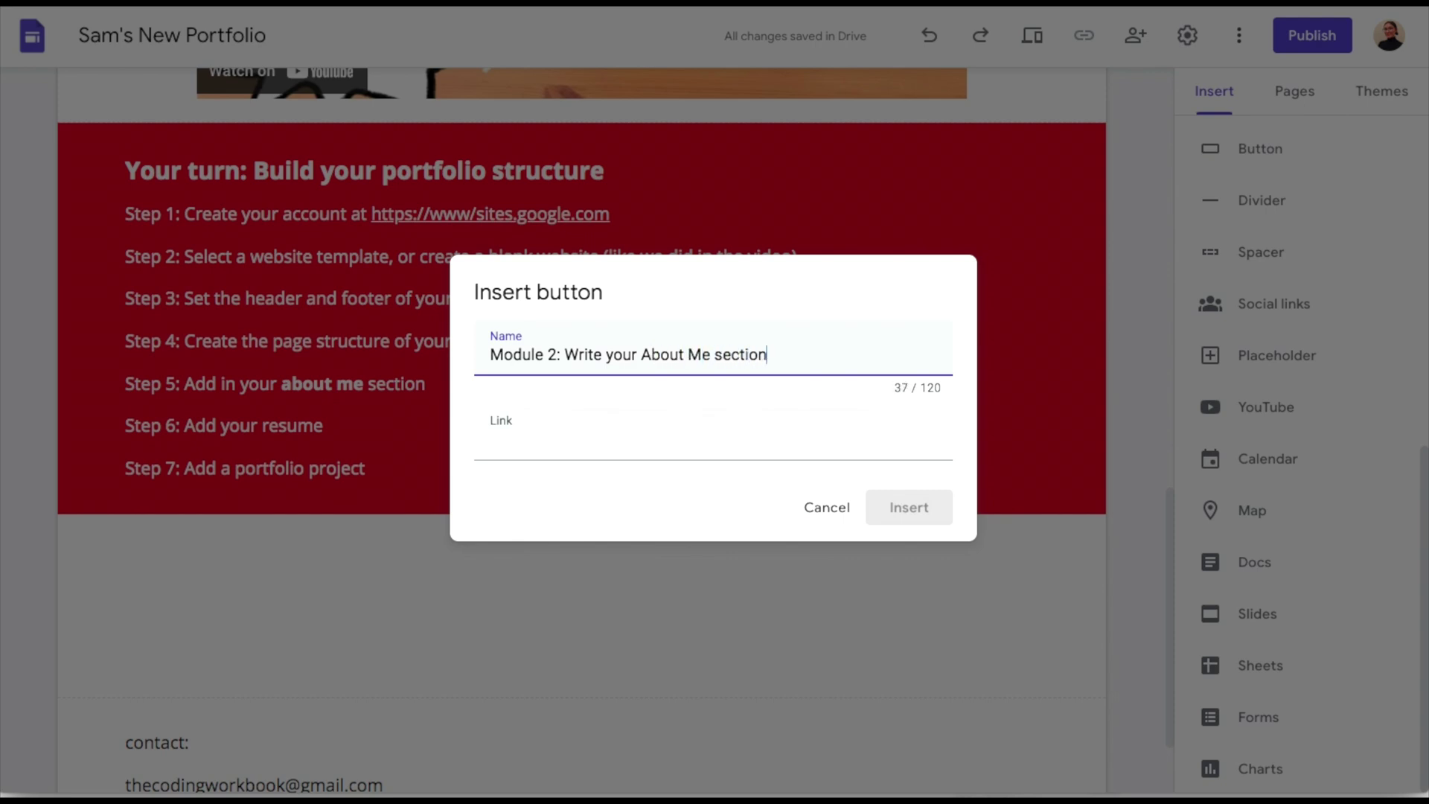
{"action": "left_click", "coordinate": [502, 402]}
{"action": "left_click", "coordinate": [568, 606]}
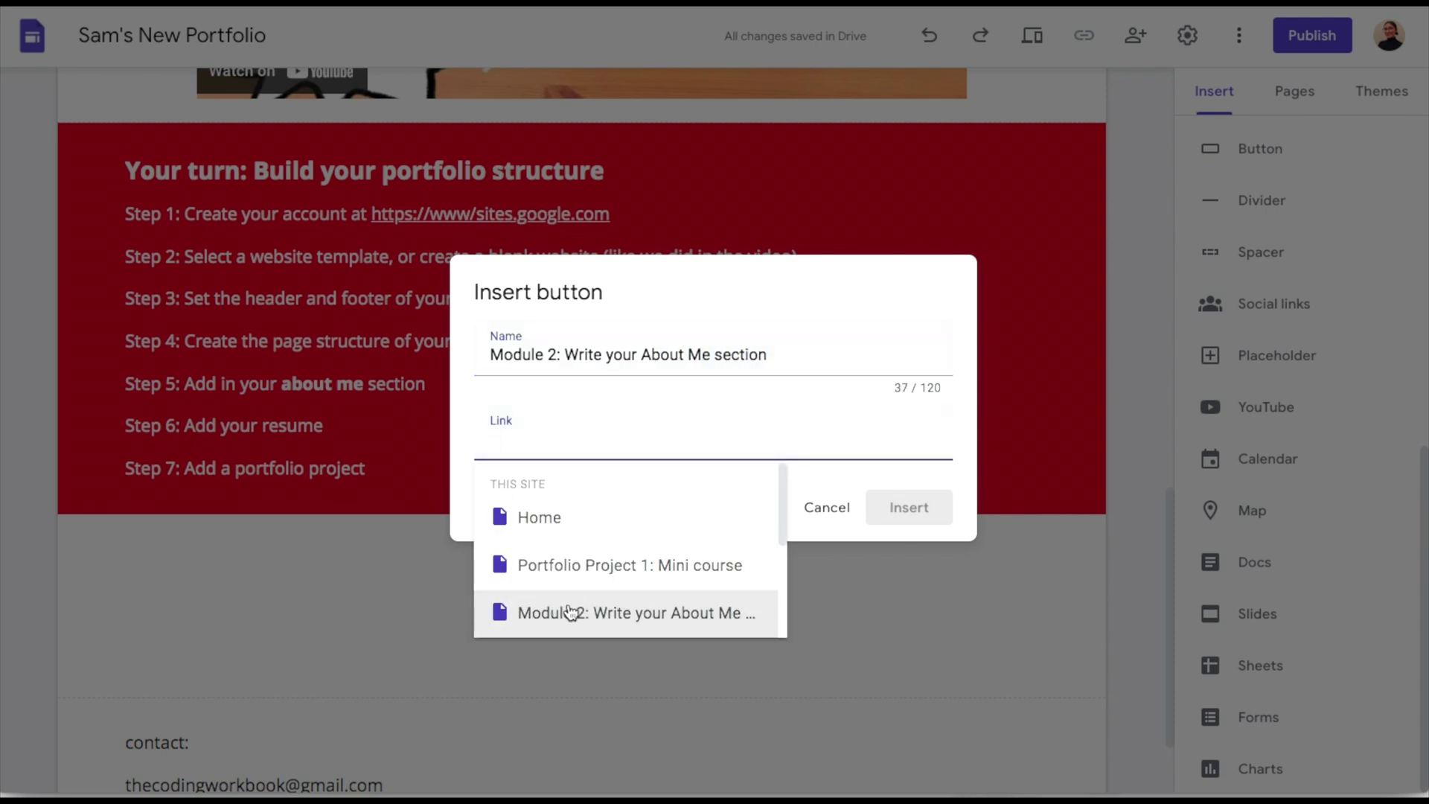
{"action": "left_click", "coordinate": [937, 505]}
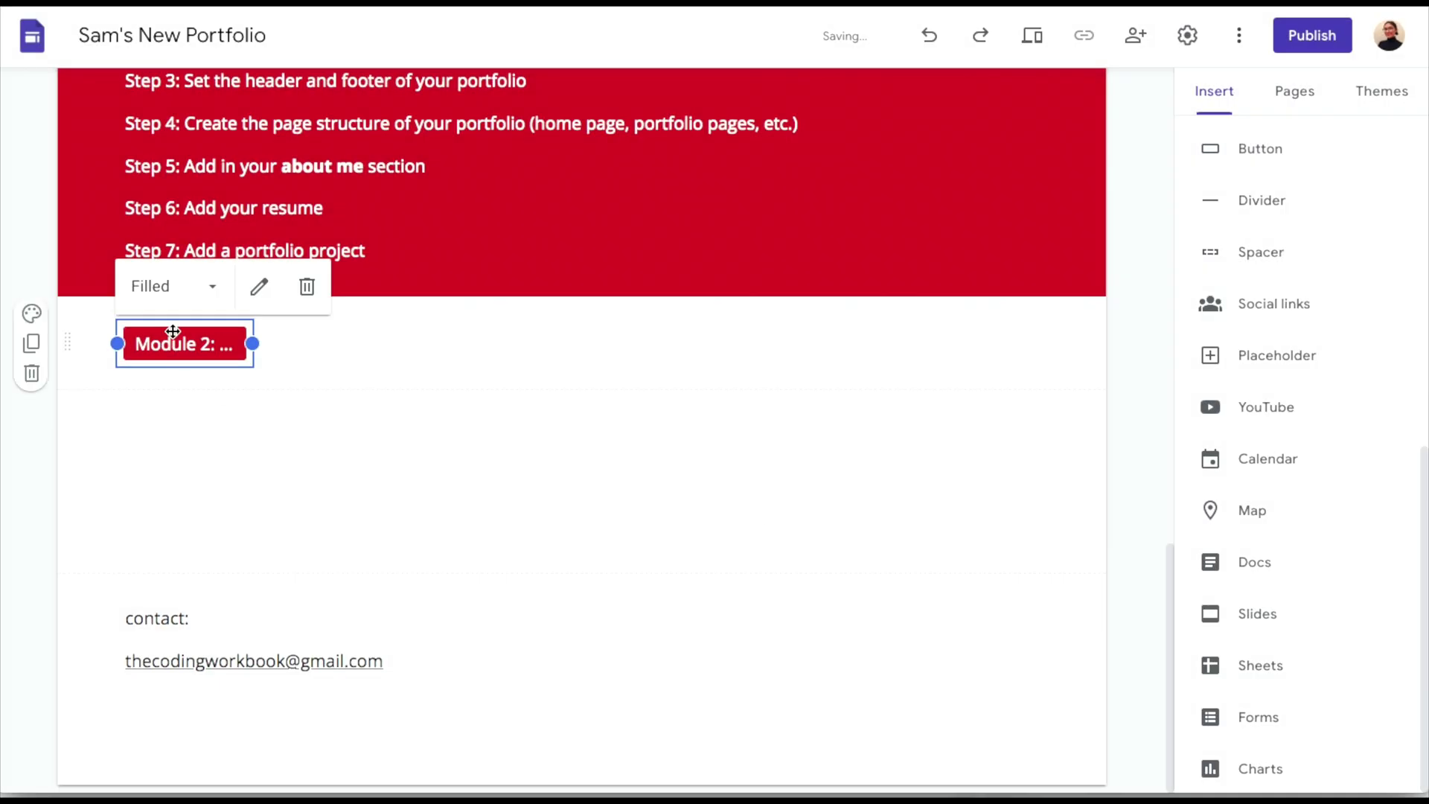
{"action": "left_click_drag", "start_coordinate": [186, 346], "coordinate": [953, 353]}
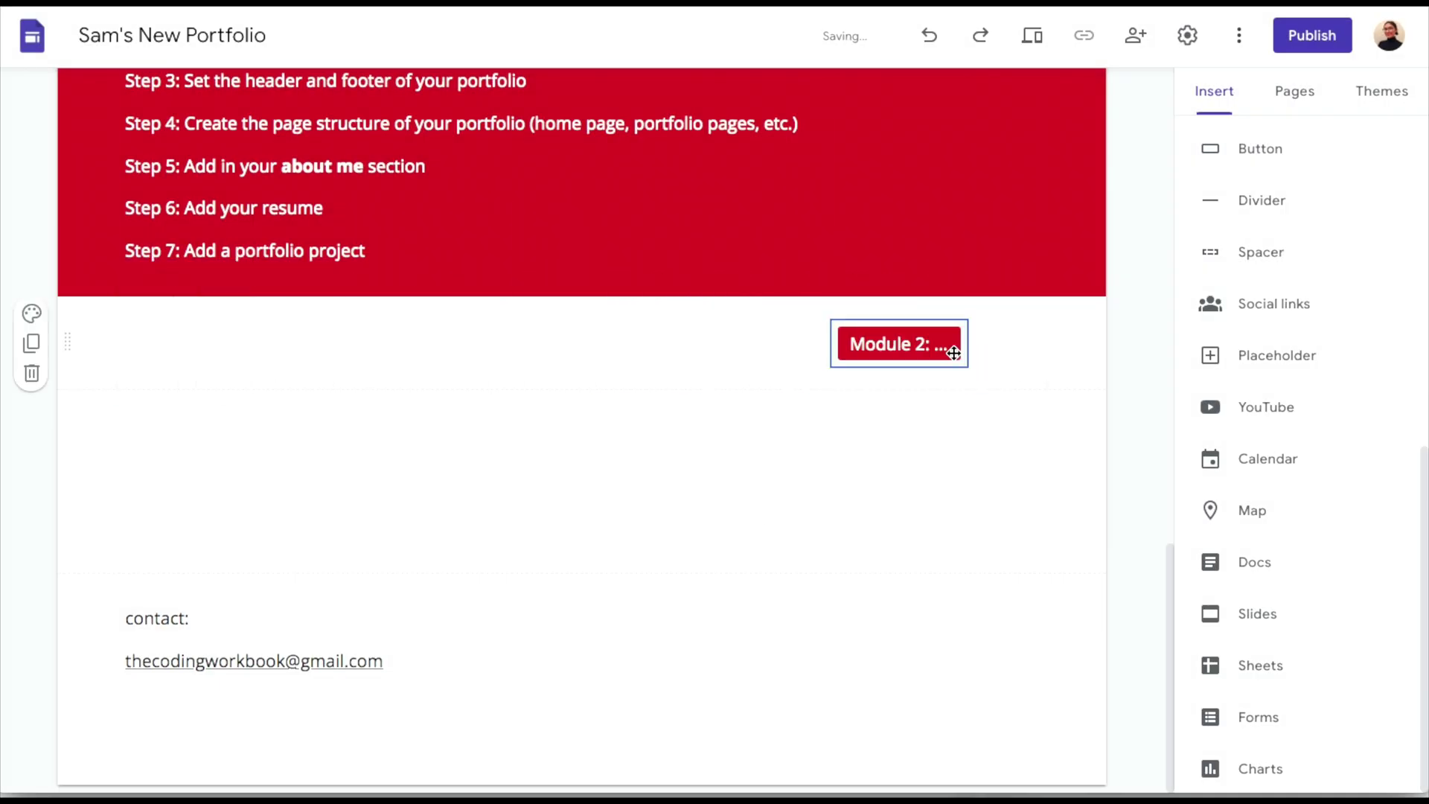
Insert a "Build your portfolio homepage" button linked to the "Portfolio Project 1: Mini course" page.
{"action": "left_click", "coordinate": [1277, 149]}
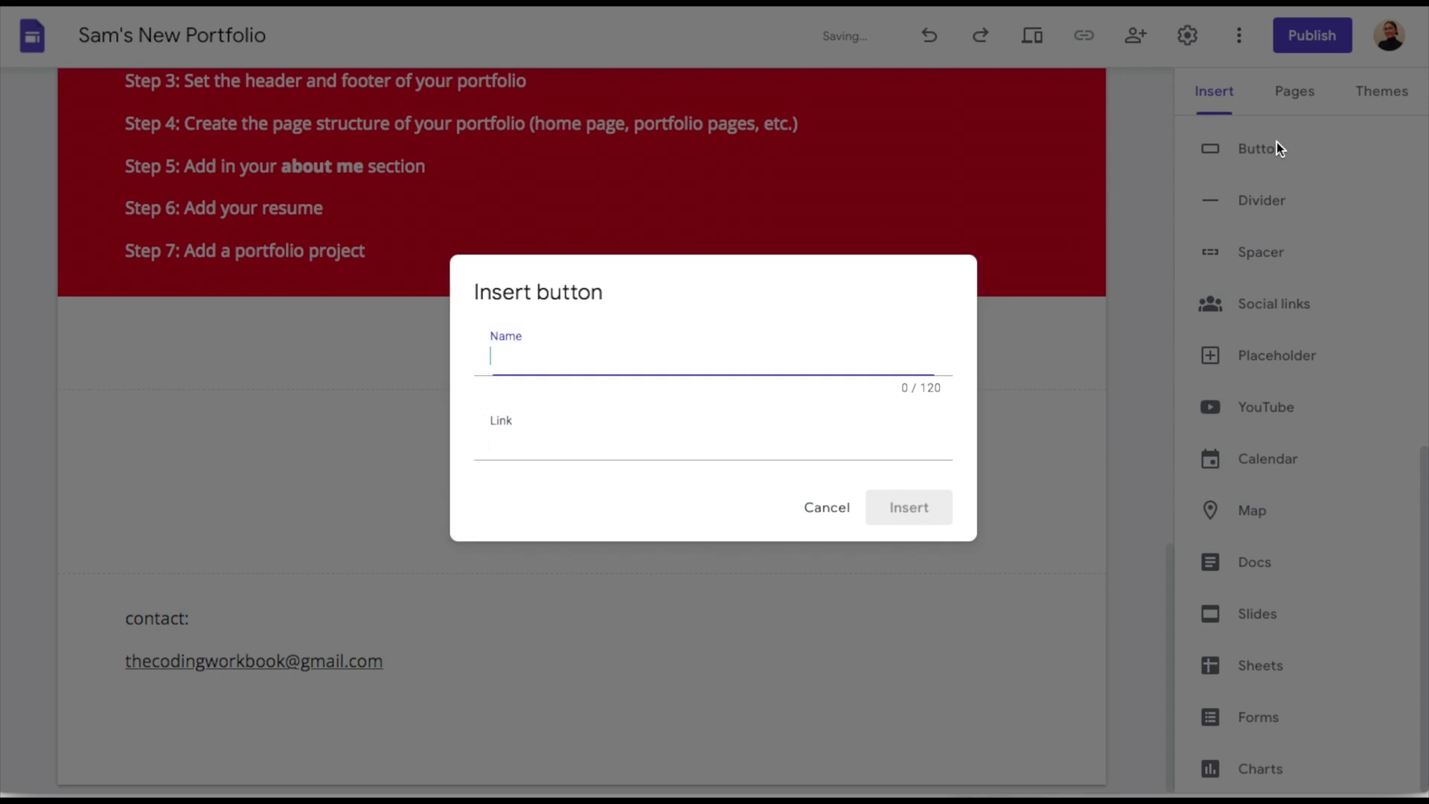
{"action": "type", "text": "Portf"}
{"action": "type", "text": "Build "}
{"action": "type", "text": "your cour"}
{"action": "key", "text": "BackSpace"}
{"action": "key", "text": "BackSpace"}
{"action": "key", "text": "BackSpace"}
{"action": "key", "text": "BackSpace"}
{"action": "type", "text": "portfolio homepage"}
{"action": "left_click", "coordinate": [662, 443]}
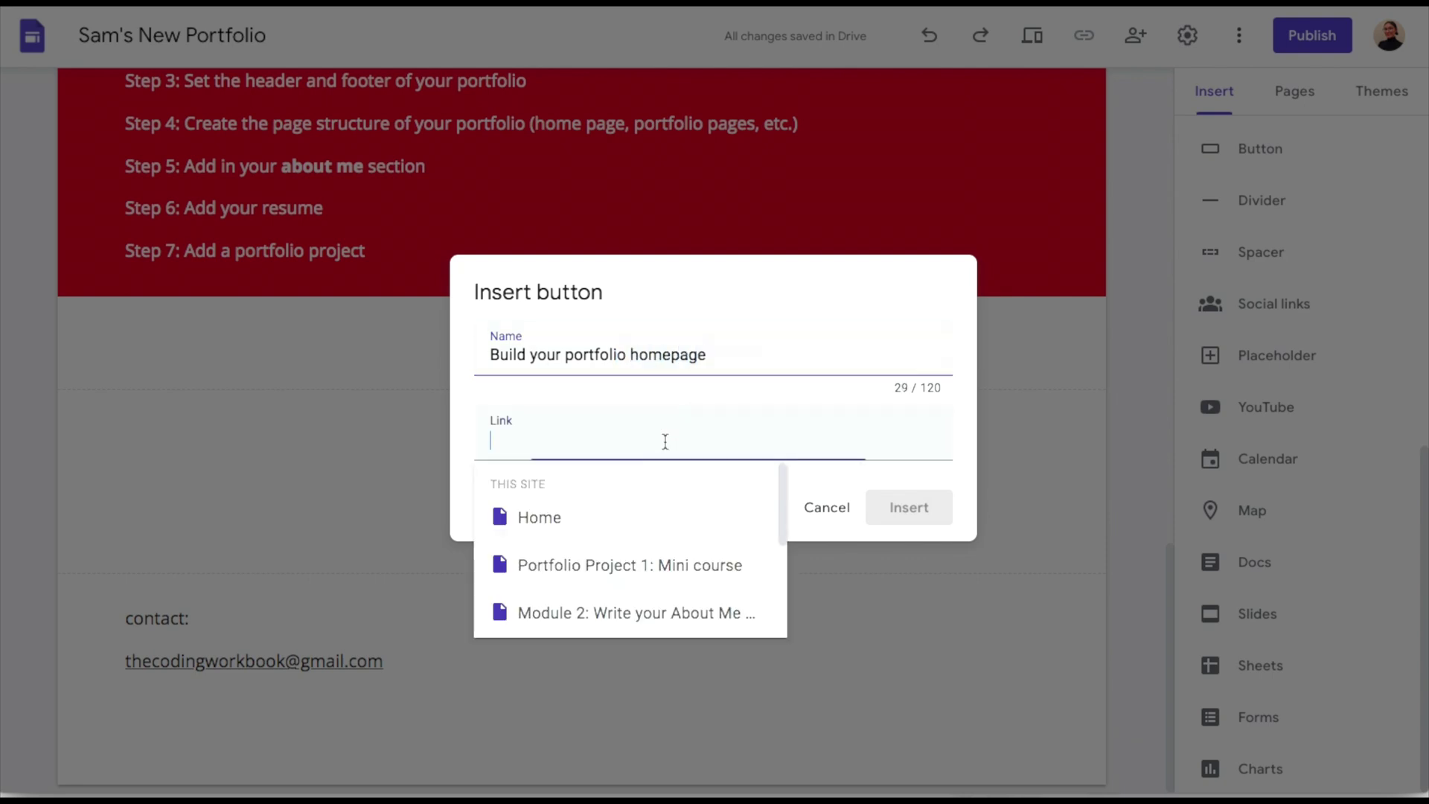
{"action": "left_click", "coordinate": [618, 564]}
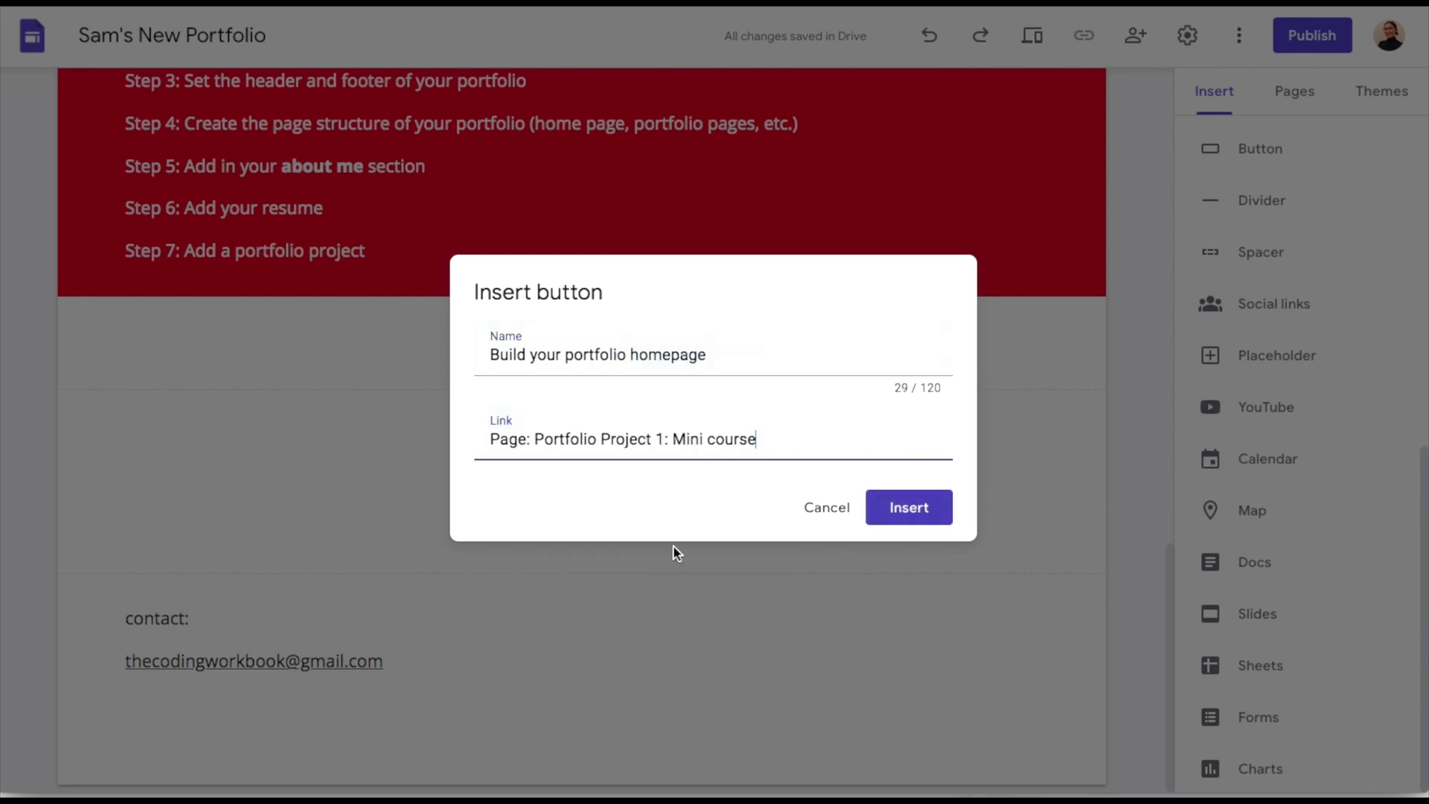
{"action": "left_click", "coordinate": [923, 508]}
Place the "Build your portfolio homepage" button at the left end of the row and the "Module 2" button at the right end.
{"action": "left_click_drag", "start_coordinate": [182, 342], "coordinate": [168, 262]}
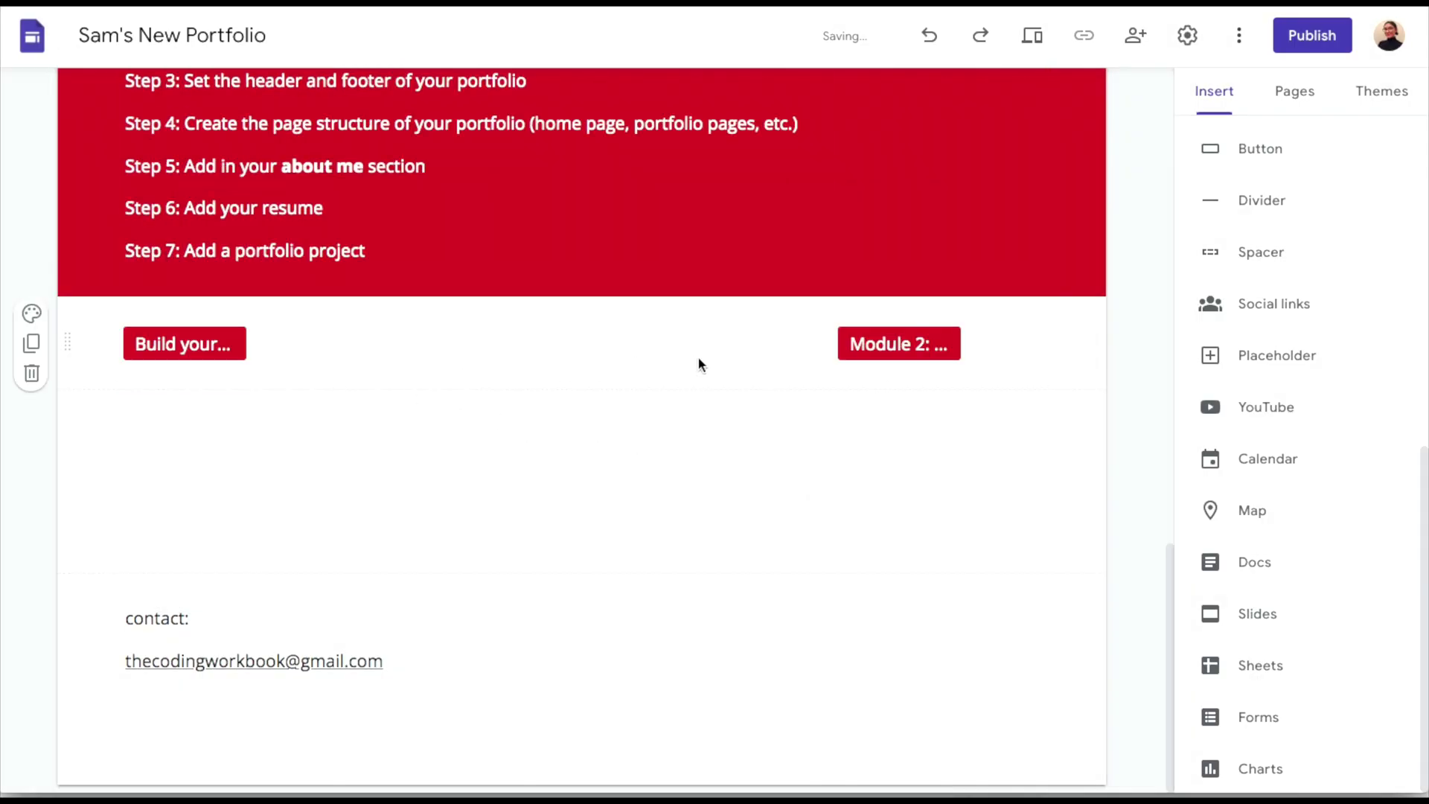
{"action": "left_click_drag", "start_coordinate": [947, 341], "coordinate": [998, 341]}
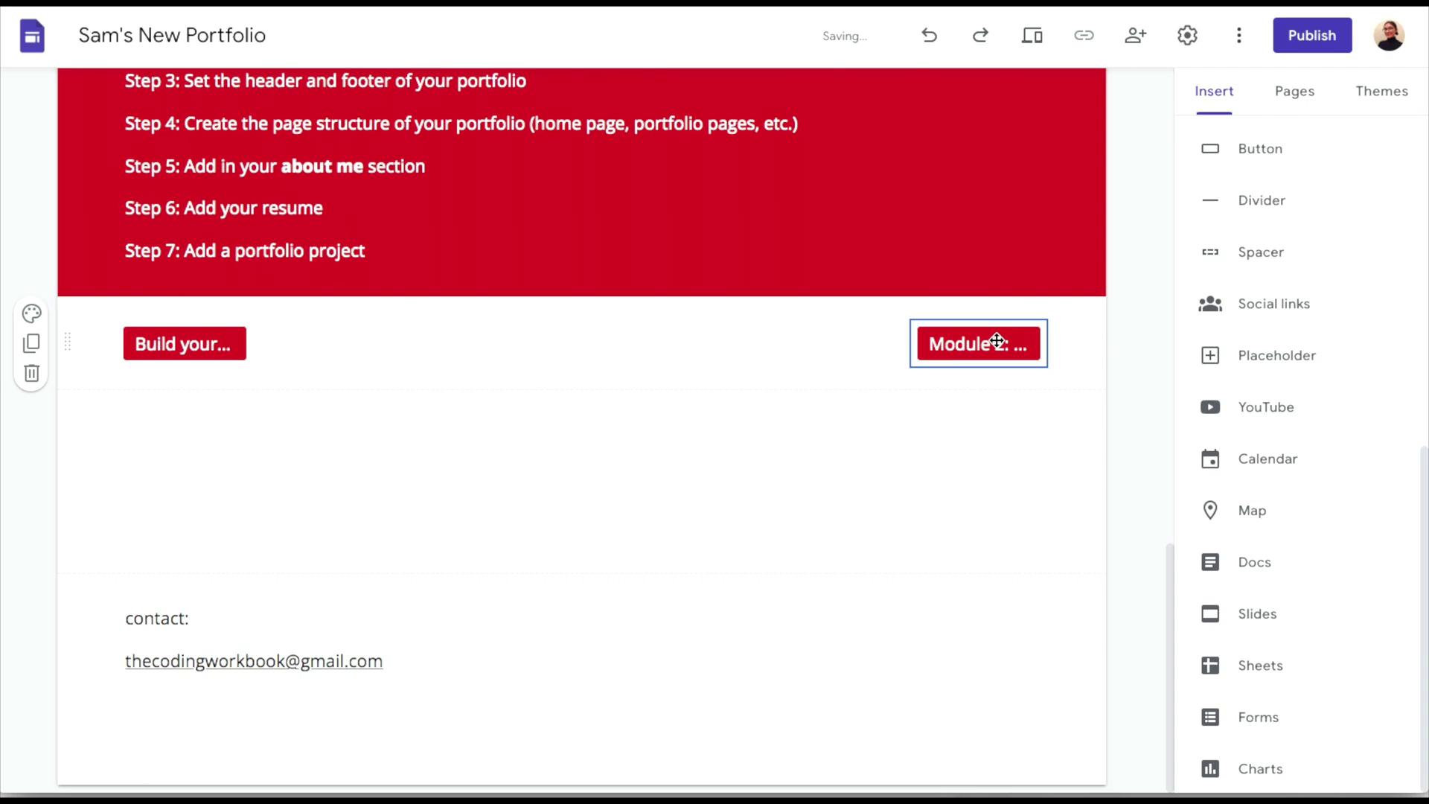
{"action": "scroll", "coordinate": [998, 341], "scroll_direction": "up", "scroll_amount": 15}
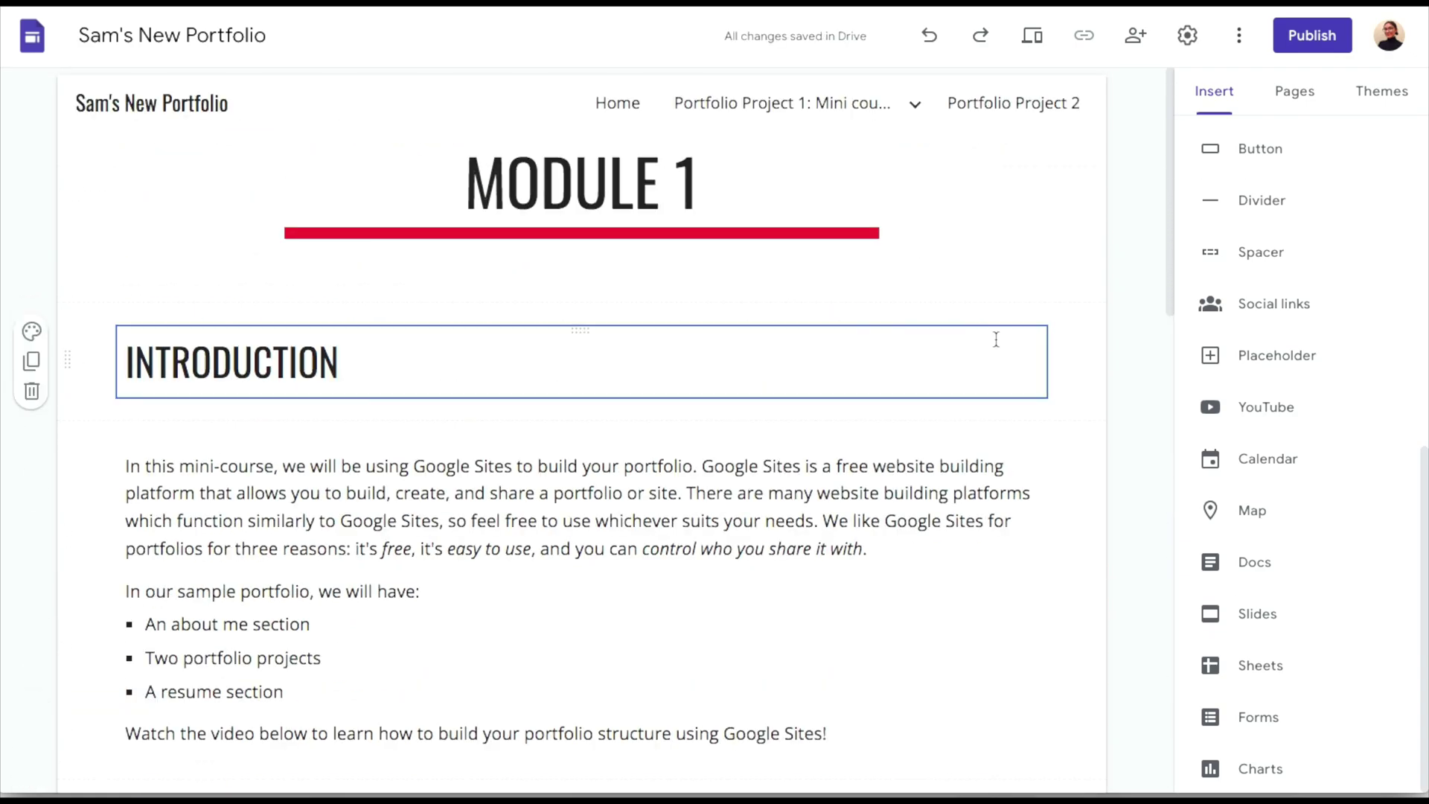
{"action": "scroll", "coordinate": [996, 339], "scroll_direction": "down", "scroll_amount": 15}
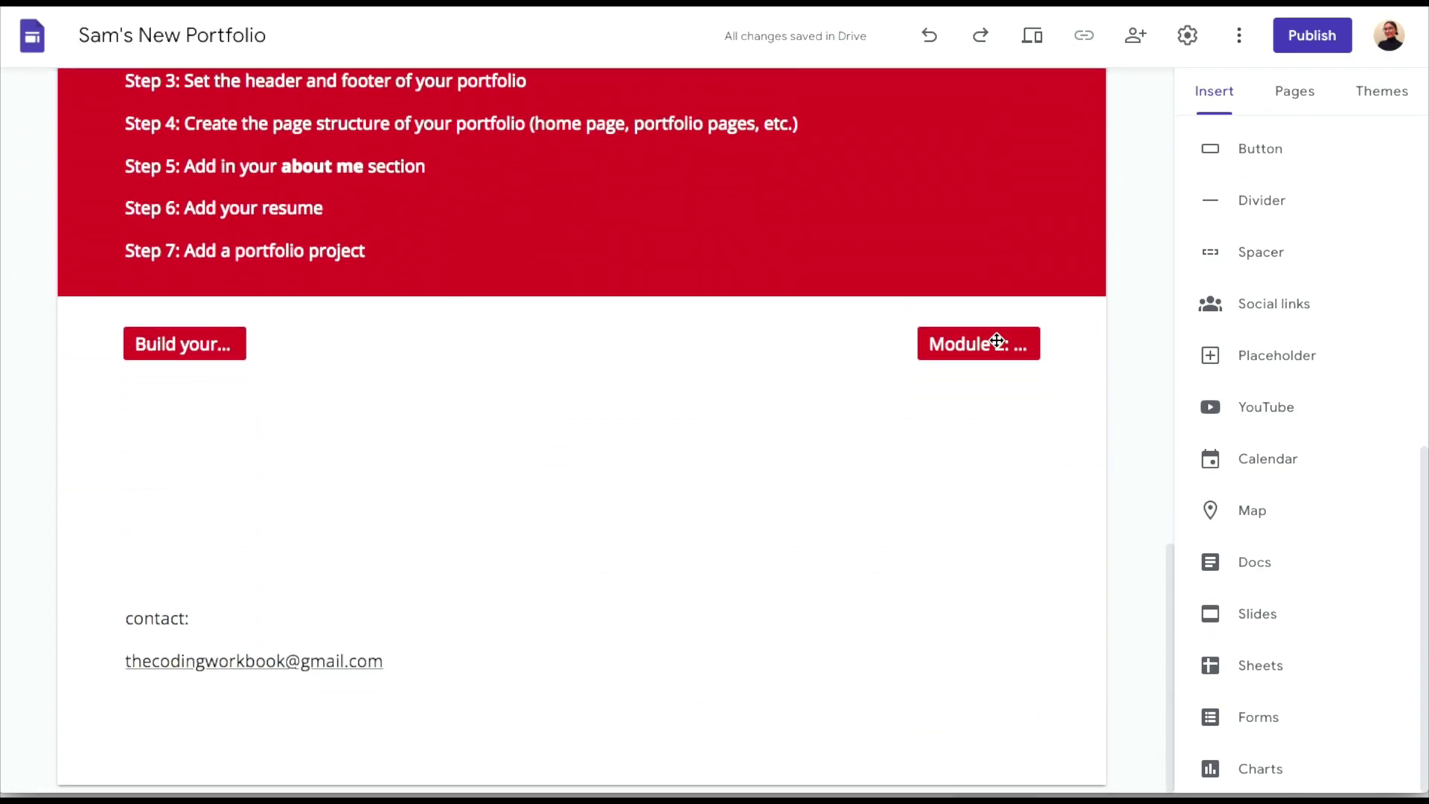
{"action": "scroll", "coordinate": [994, 338], "scroll_direction": "up", "scroll_amount": 15}
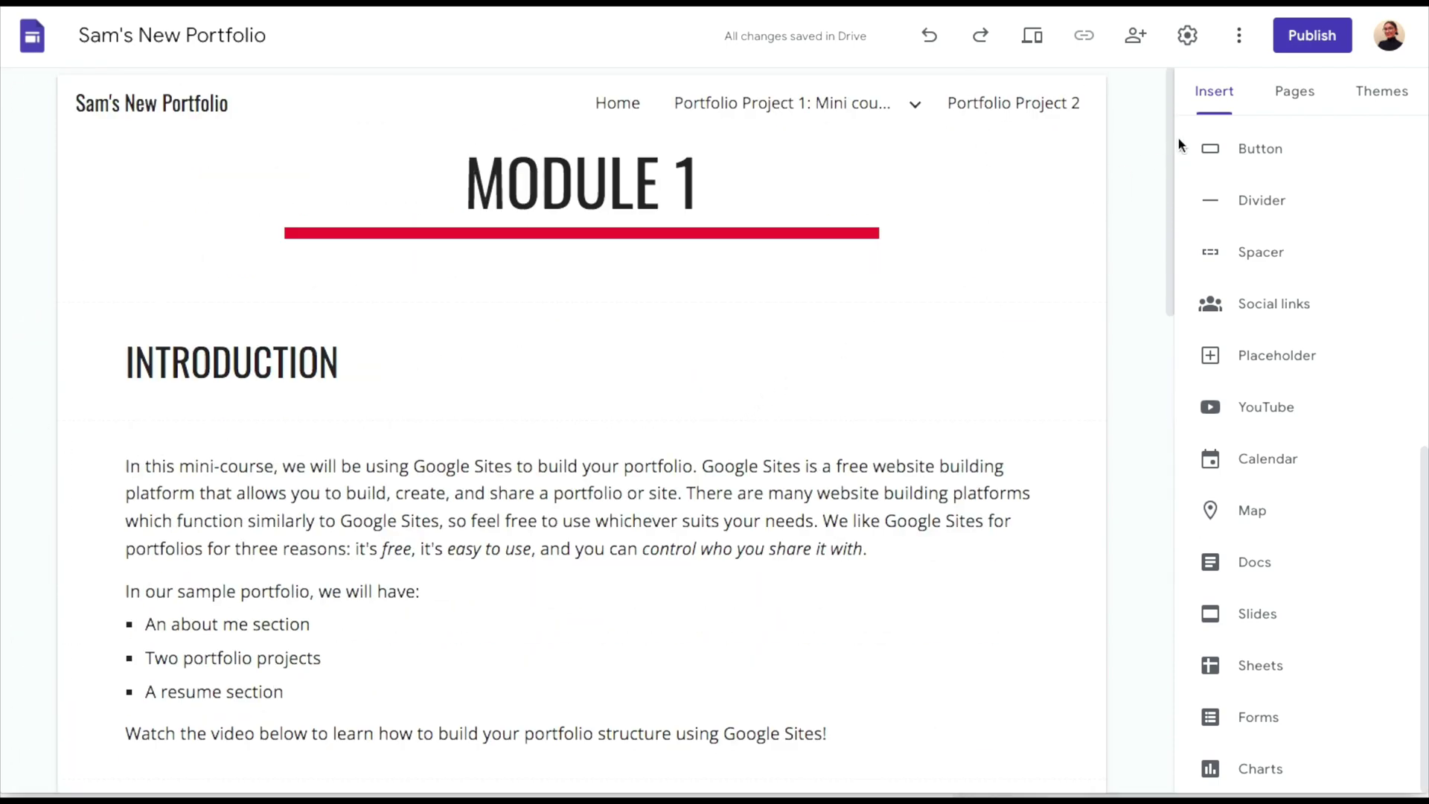
On the Module 2 subpage, replace the "Module 2 Content" text with "Introduction" and format it as a Heading.
{"action": "left_click", "coordinate": [1295, 91]}
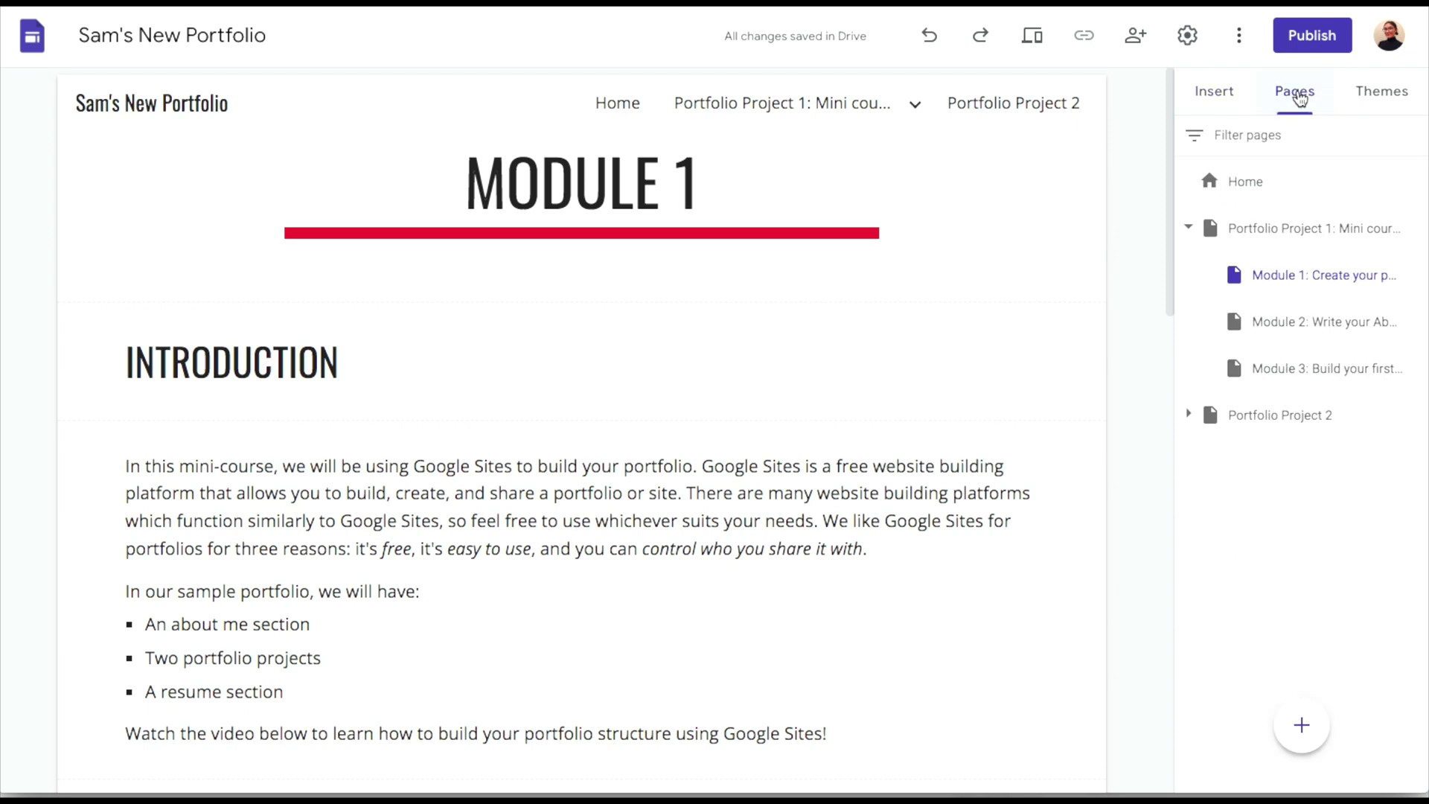
{"action": "left_click", "coordinate": [1277, 328]}
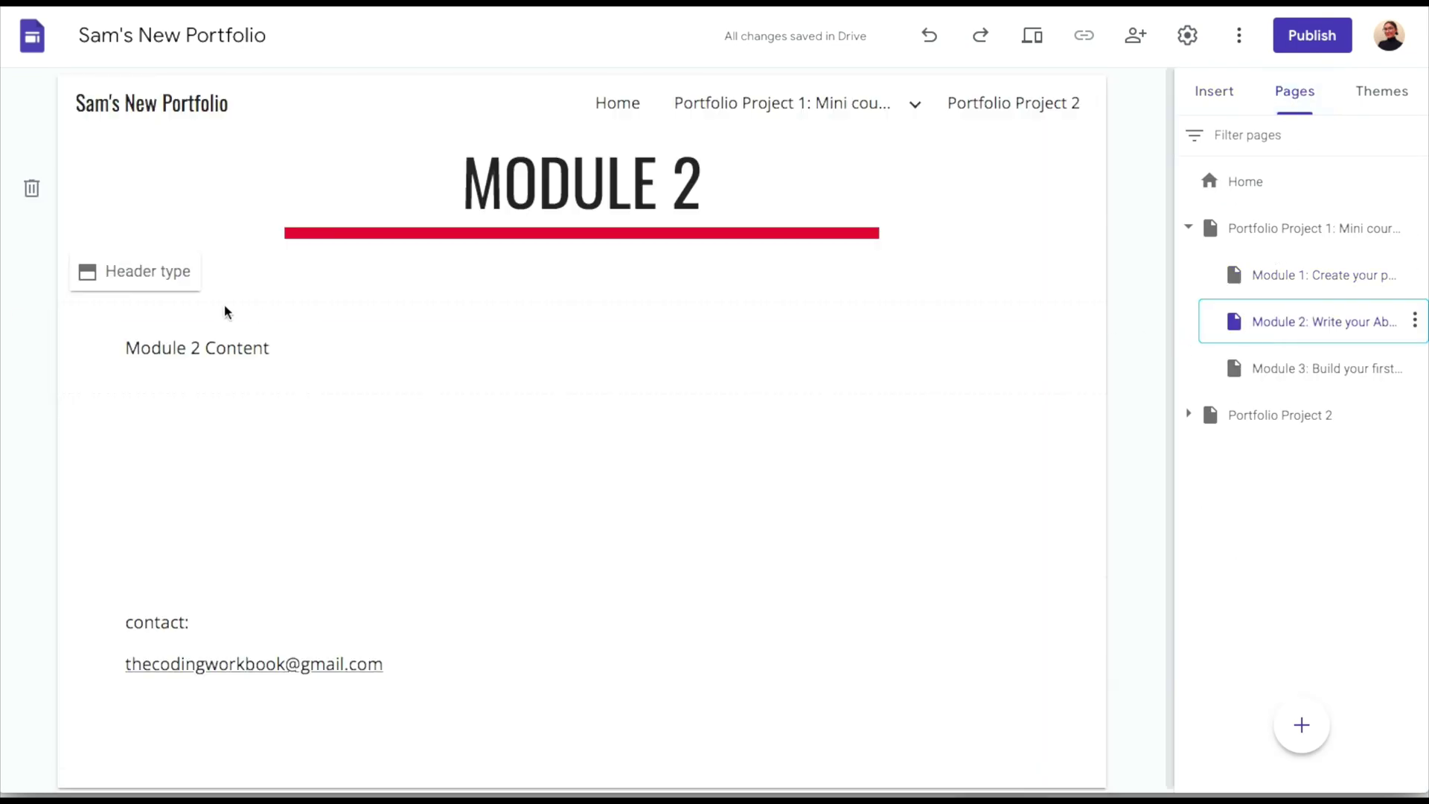
{"action": "triple_click", "coordinate": [237, 349]}
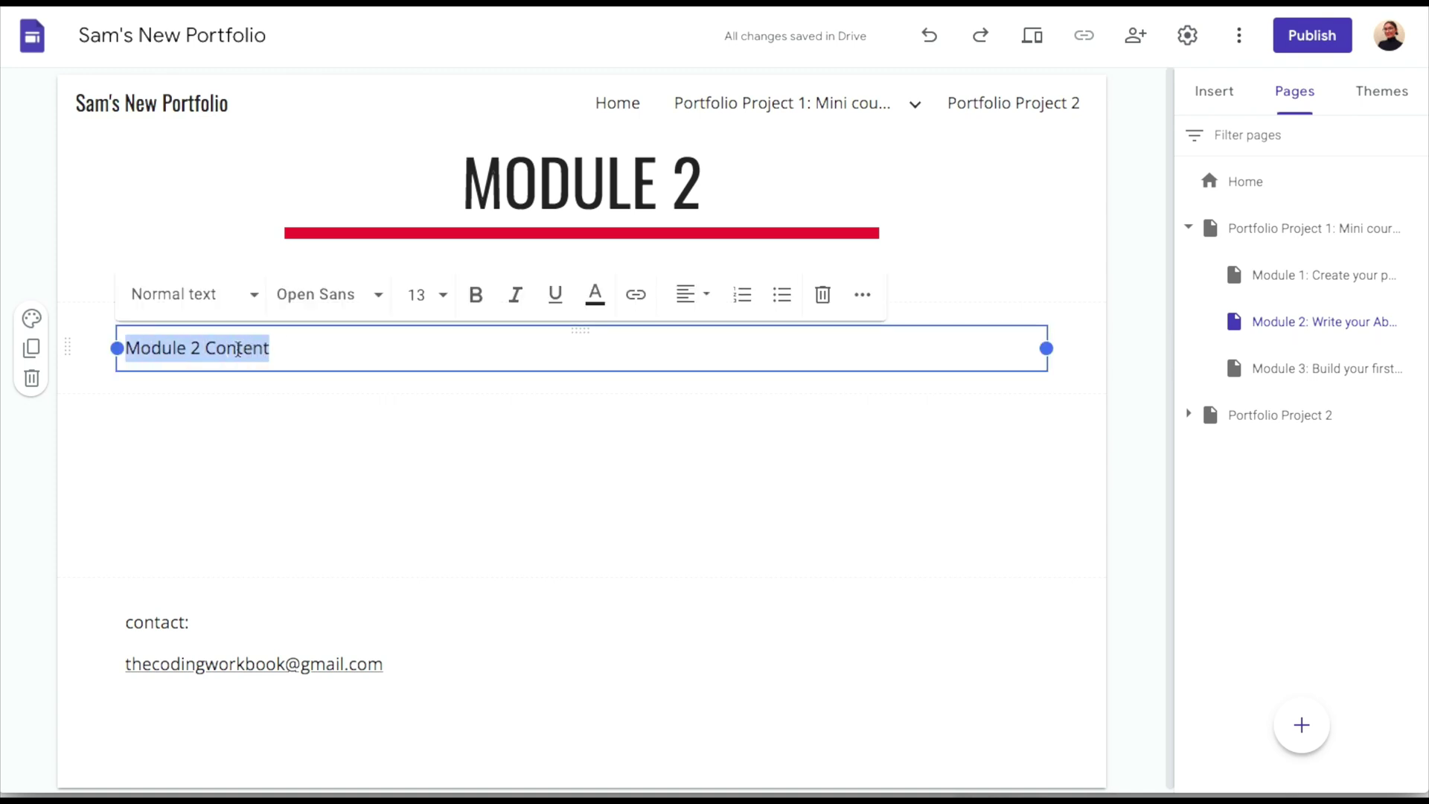
{"action": "key", "text": "BackSpace"}
{"action": "type", "text": "Introduction"}
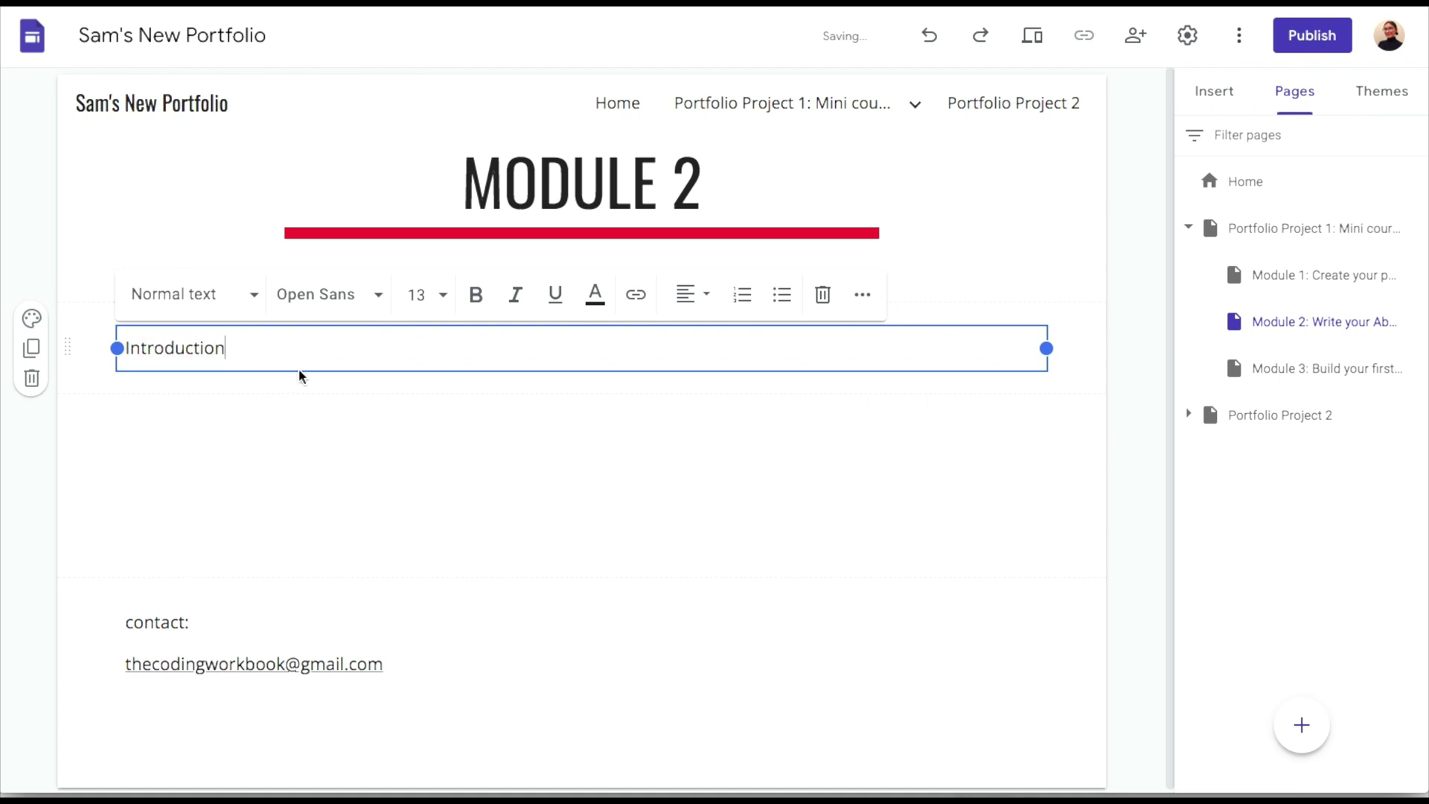
{"action": "left_click_drag", "start_coordinate": [257, 350], "coordinate": [124, 346]}
{"action": "left_click", "coordinate": [212, 294]}
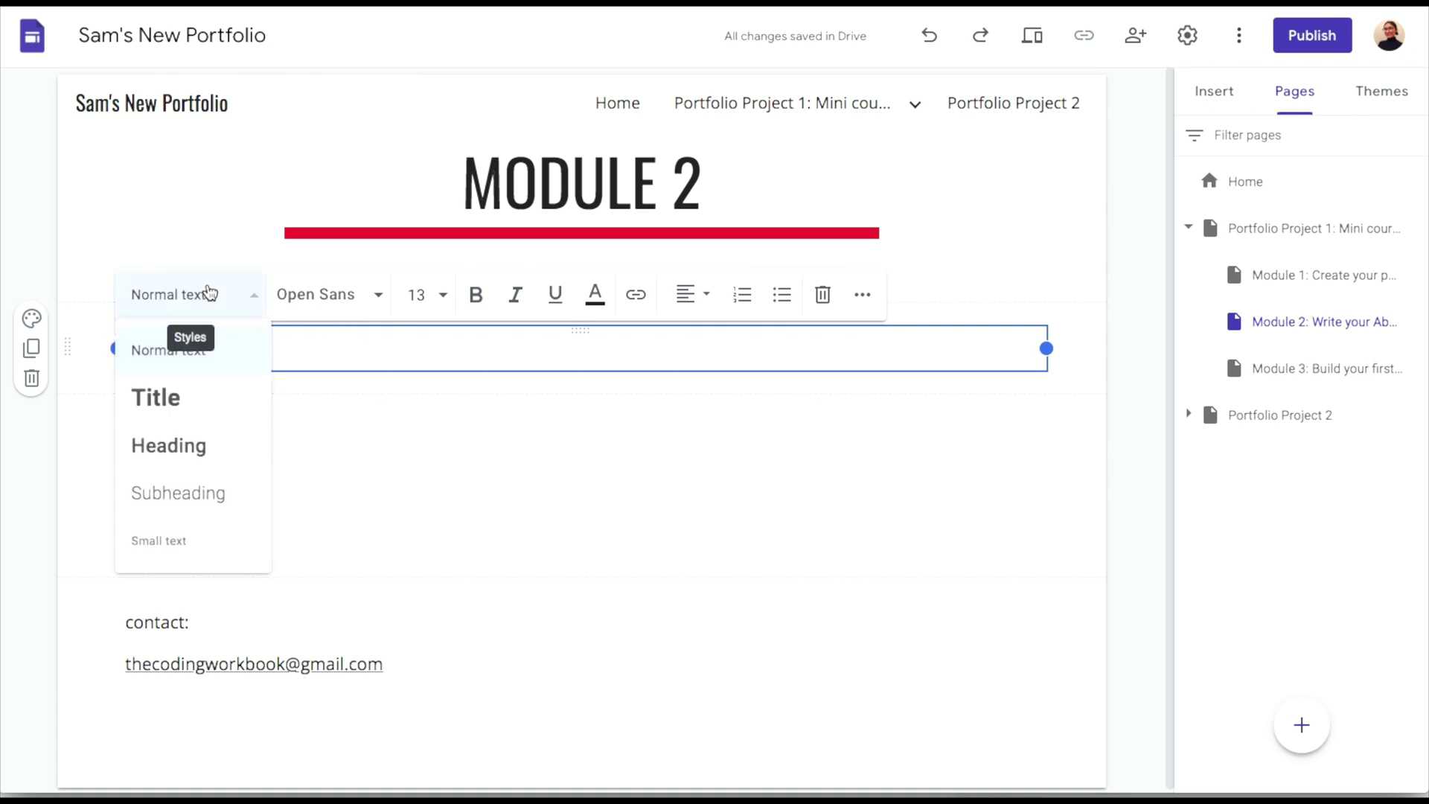
{"action": "left_click", "coordinate": [182, 445]}
Add a text box below the Introduction heading explaining why the About Me section matters, with a five-item bullet list of what to include.
{"action": "double_click", "coordinate": [130, 430]}
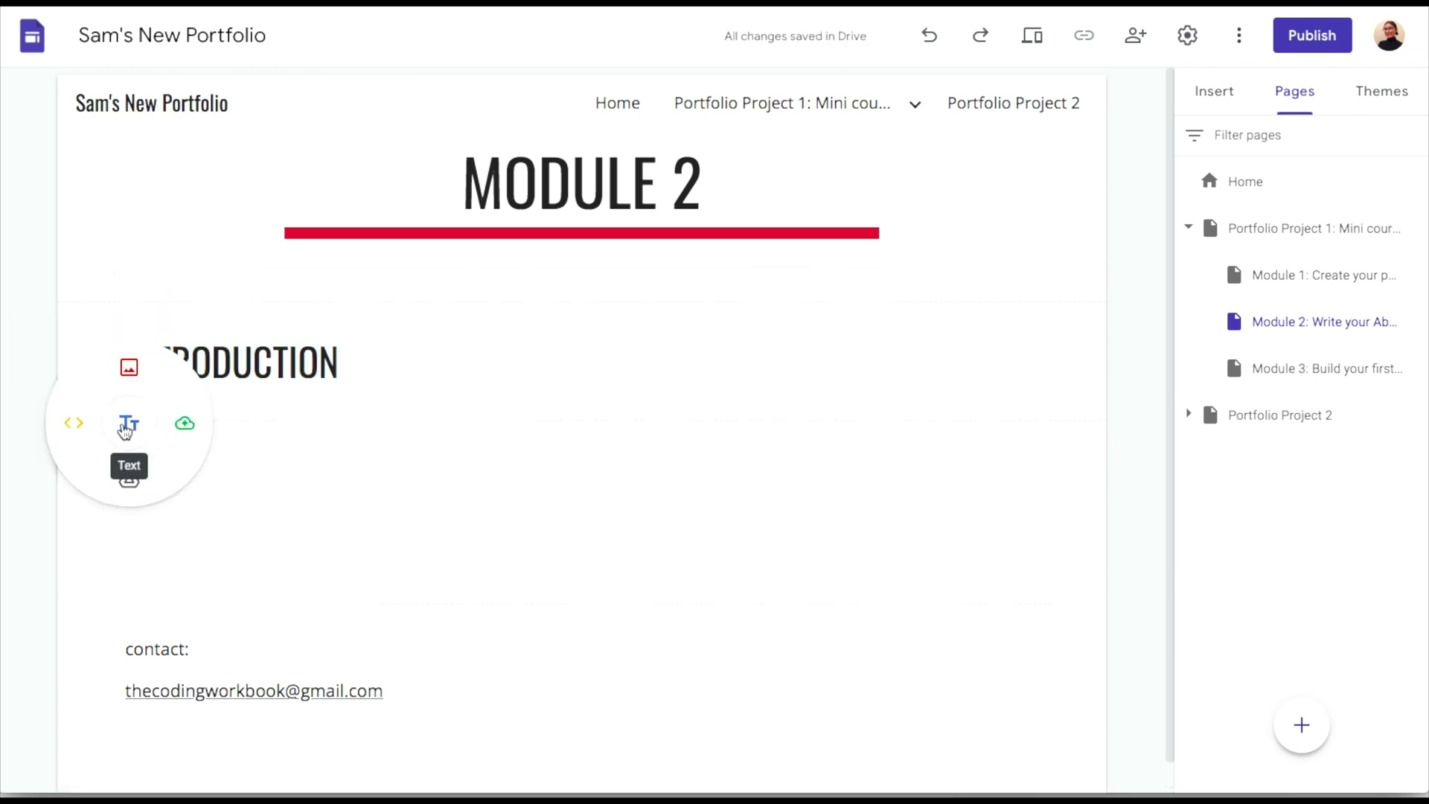
{"action": "left_click", "coordinate": [130, 431]}
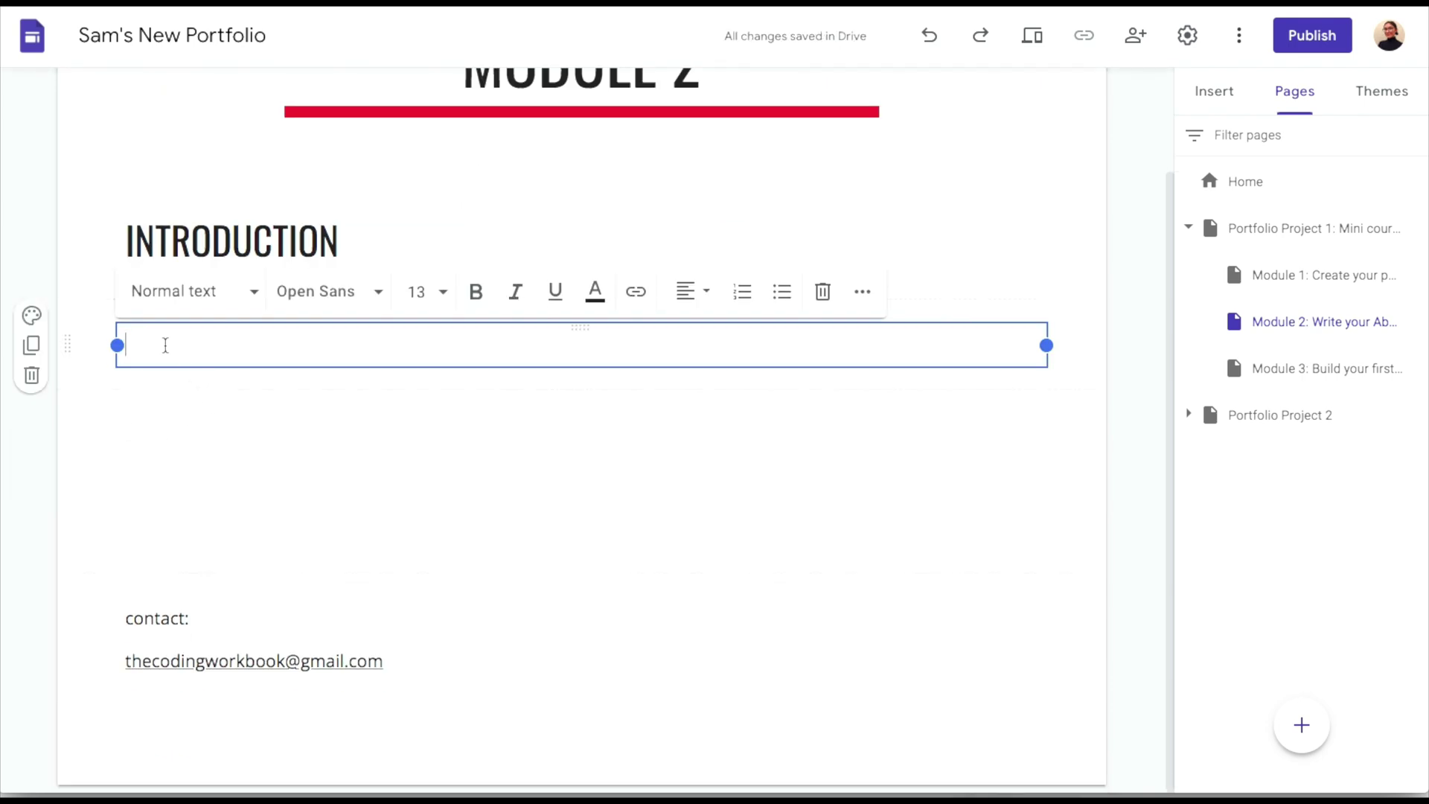
{"action": "type", "text": "One of the first things recruiters will see when they read your portfolio is your About Me section. This is where you want to make a memorable first impression. Your About Me section is your chance to let recruiters know more about you, in addition to all of the information they'll get from reading your resume. So make sure your About Me section isn't just a repeat of your resume! There are a few things you can include in your About Me section that can give recruiters more insight into you as a whole person: A catchy introduction sentence A bit of information about what you do and why you do it An accomplishment you're proud of Some information about yourself outside of work A call to action - let recruiters know how they can work with you (email? LinkedIn?) Let's take a look at a few examples of bad versus good About me sections."}
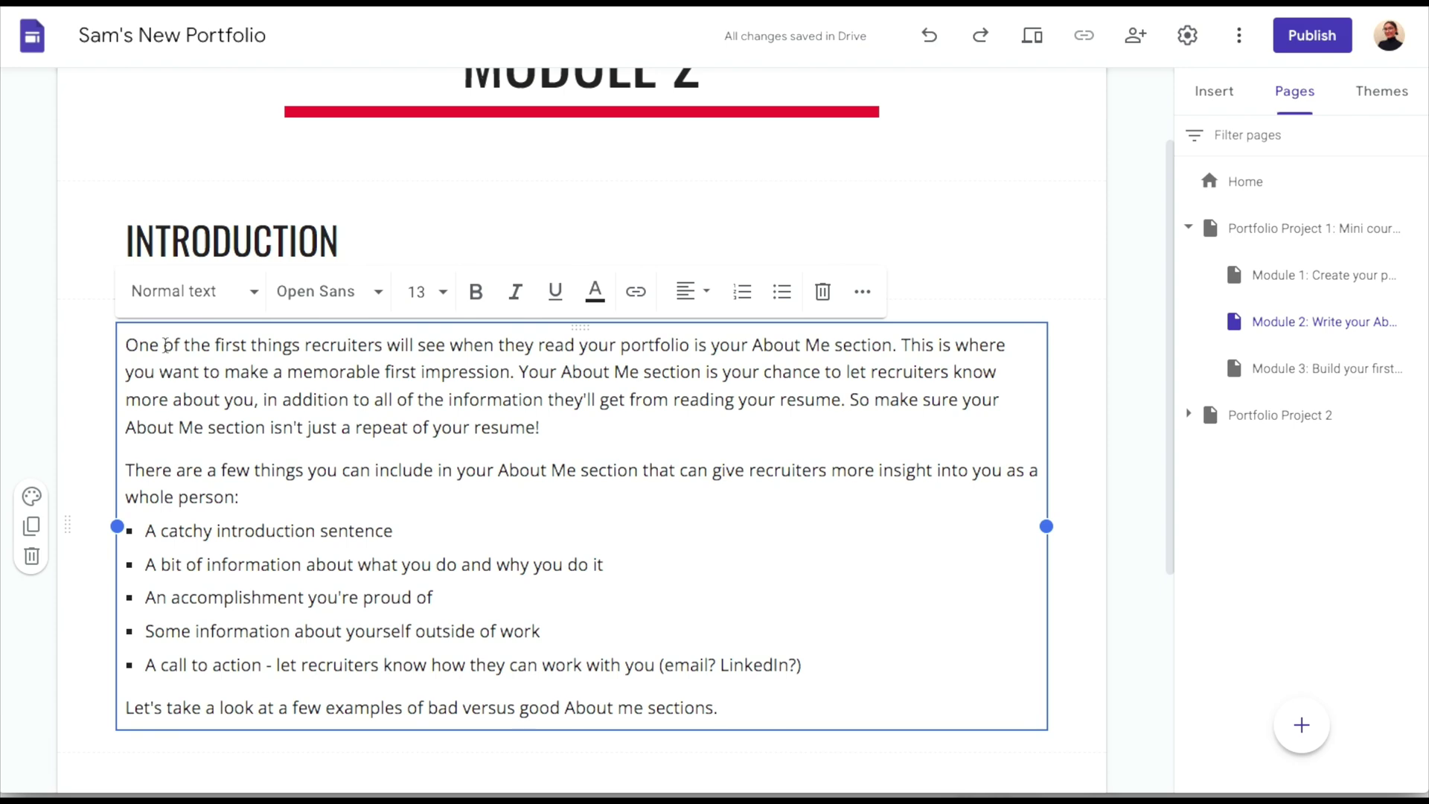
{"action": "scroll", "coordinate": [177, 534], "scroll_direction": "down", "scroll_amount": 3}
{"action": "scroll", "coordinate": [177, 533], "scroll_direction": "down", "scroll_amount": 3}
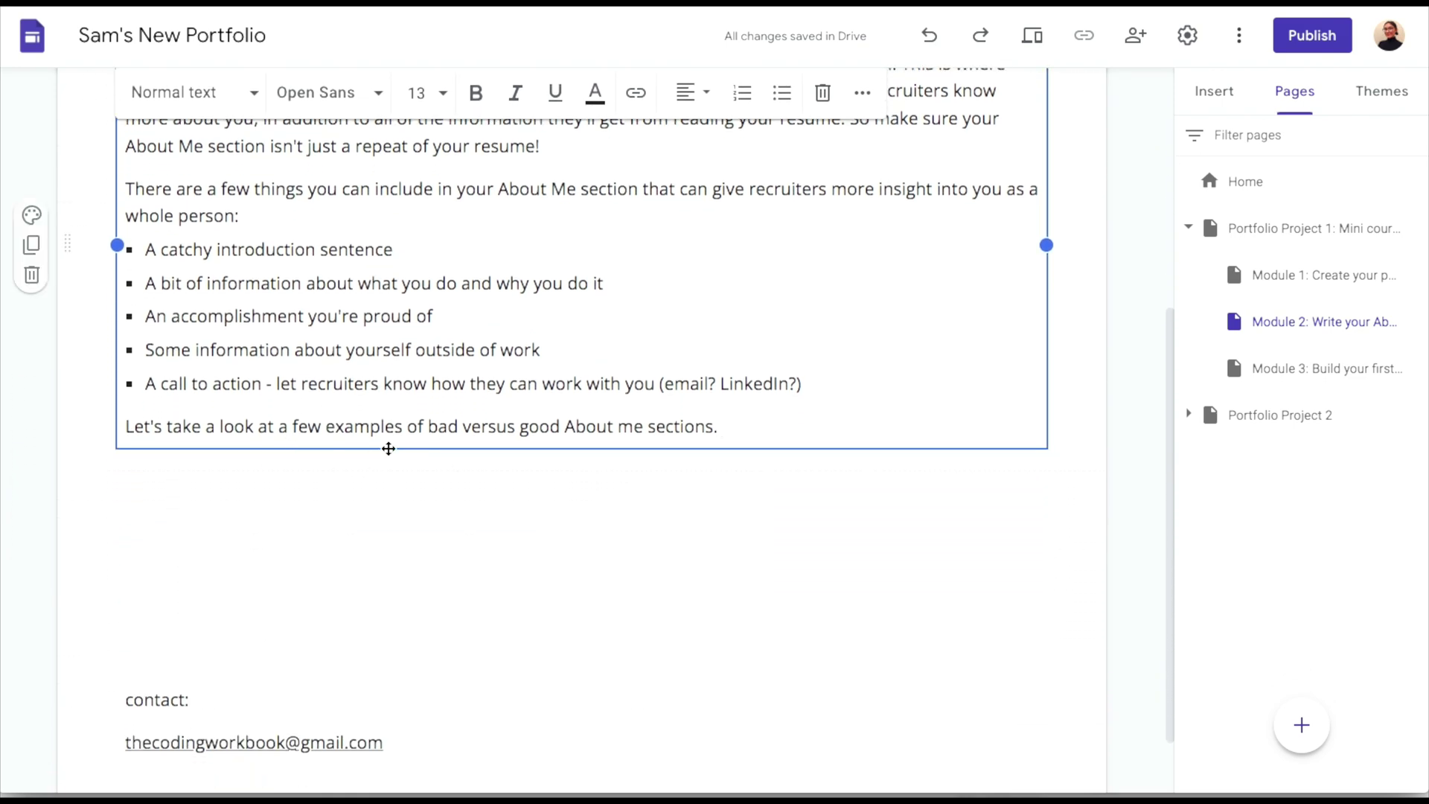
{"action": "left_click", "coordinate": [385, 481]}
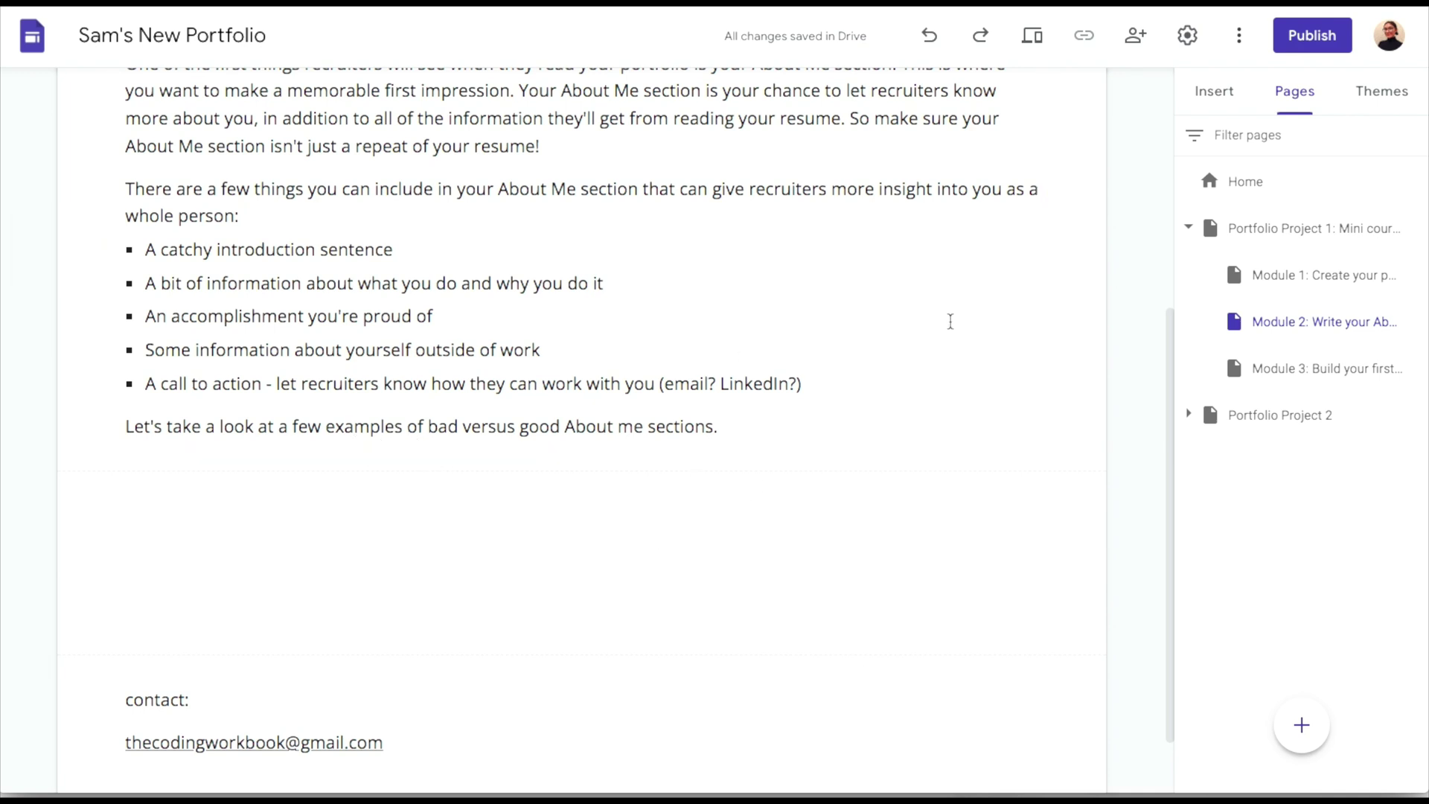
Insert a collapsible group below the introduction text, title it "BAD EXAMPLE" and color the word "BAD" red.
{"action": "left_click", "coordinate": [1215, 93]}
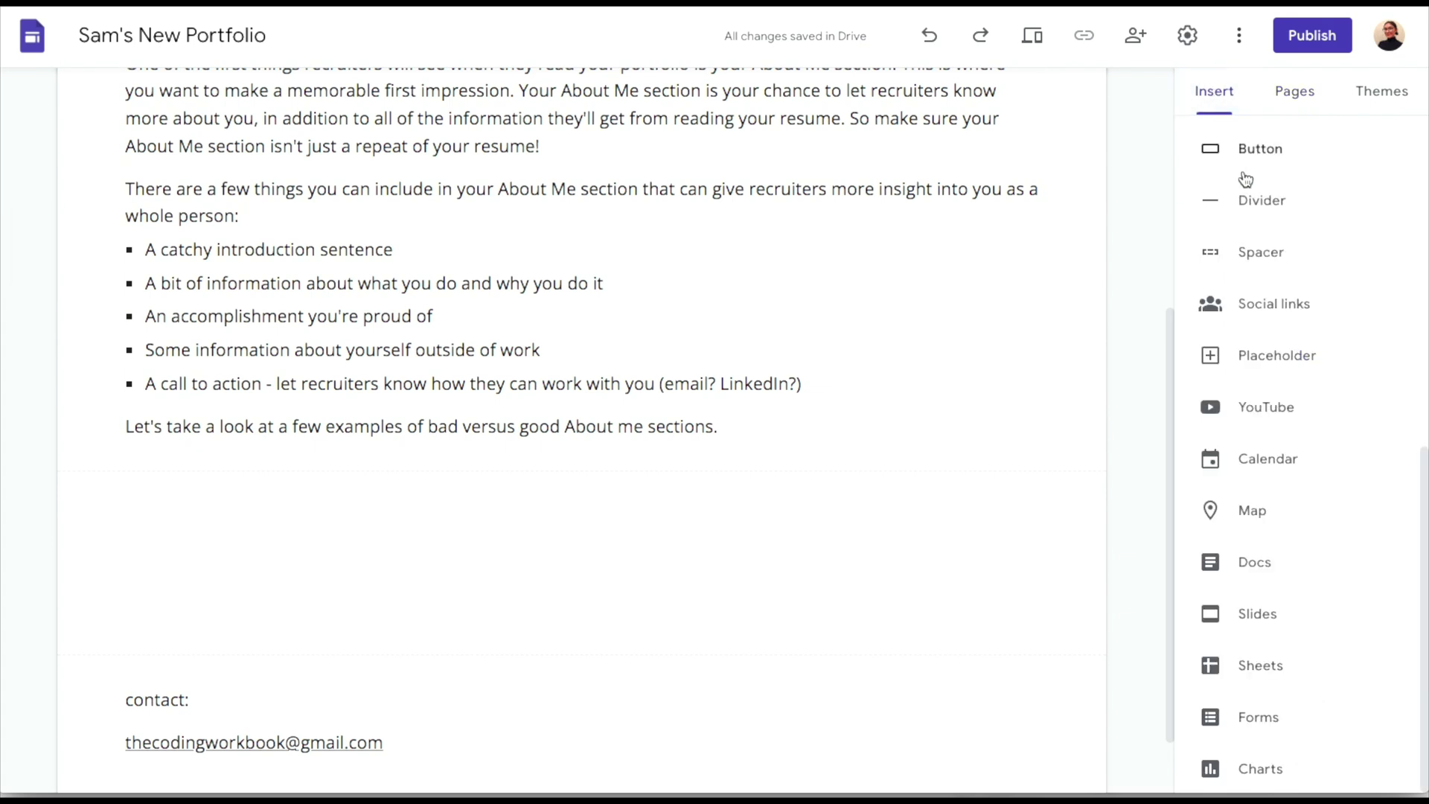
{"action": "scroll", "coordinate": [1262, 367], "scroll_direction": "up", "scroll_amount": 2}
{"action": "scroll", "coordinate": [1263, 366], "scroll_direction": "up", "scroll_amount": 4}
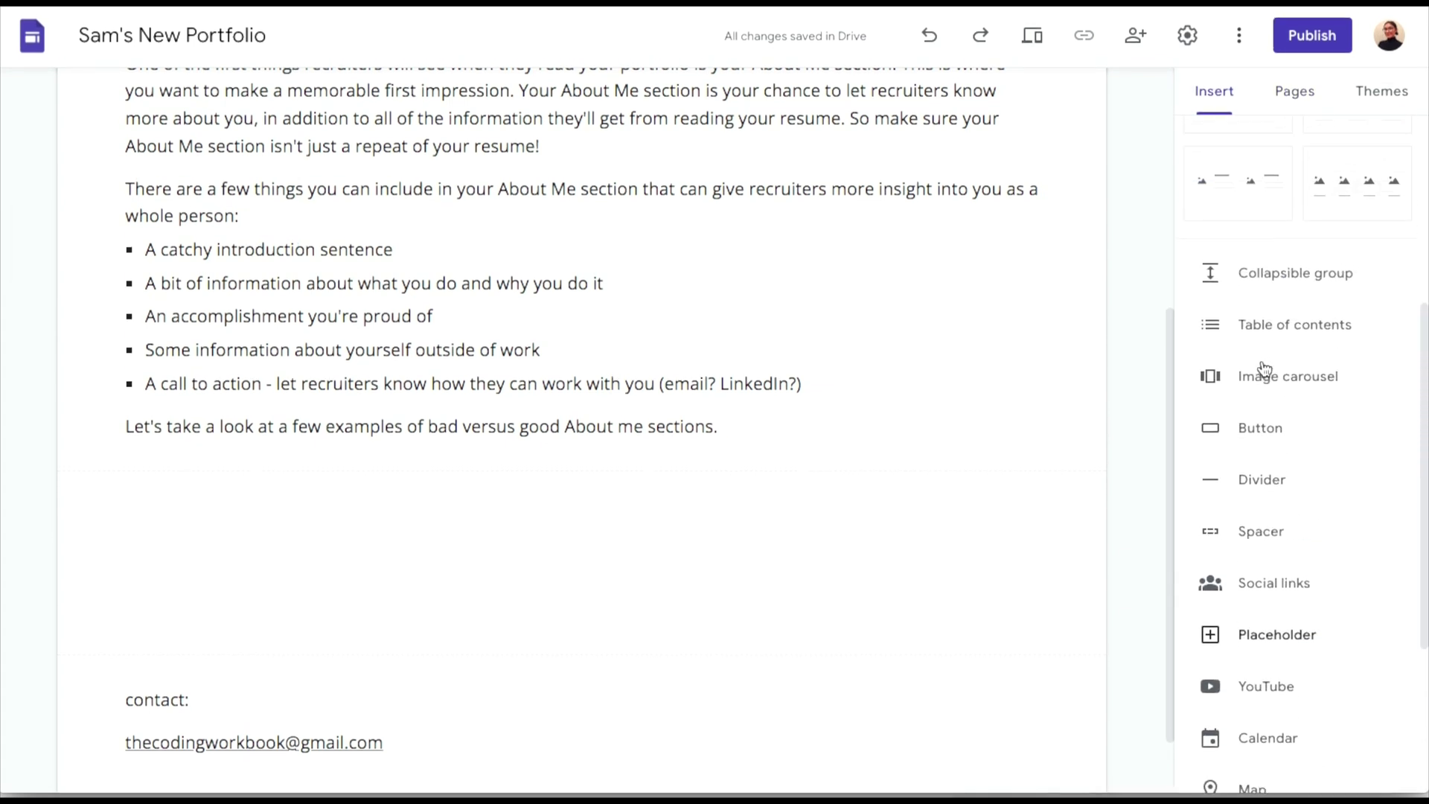
{"action": "left_click", "coordinate": [1256, 335]}
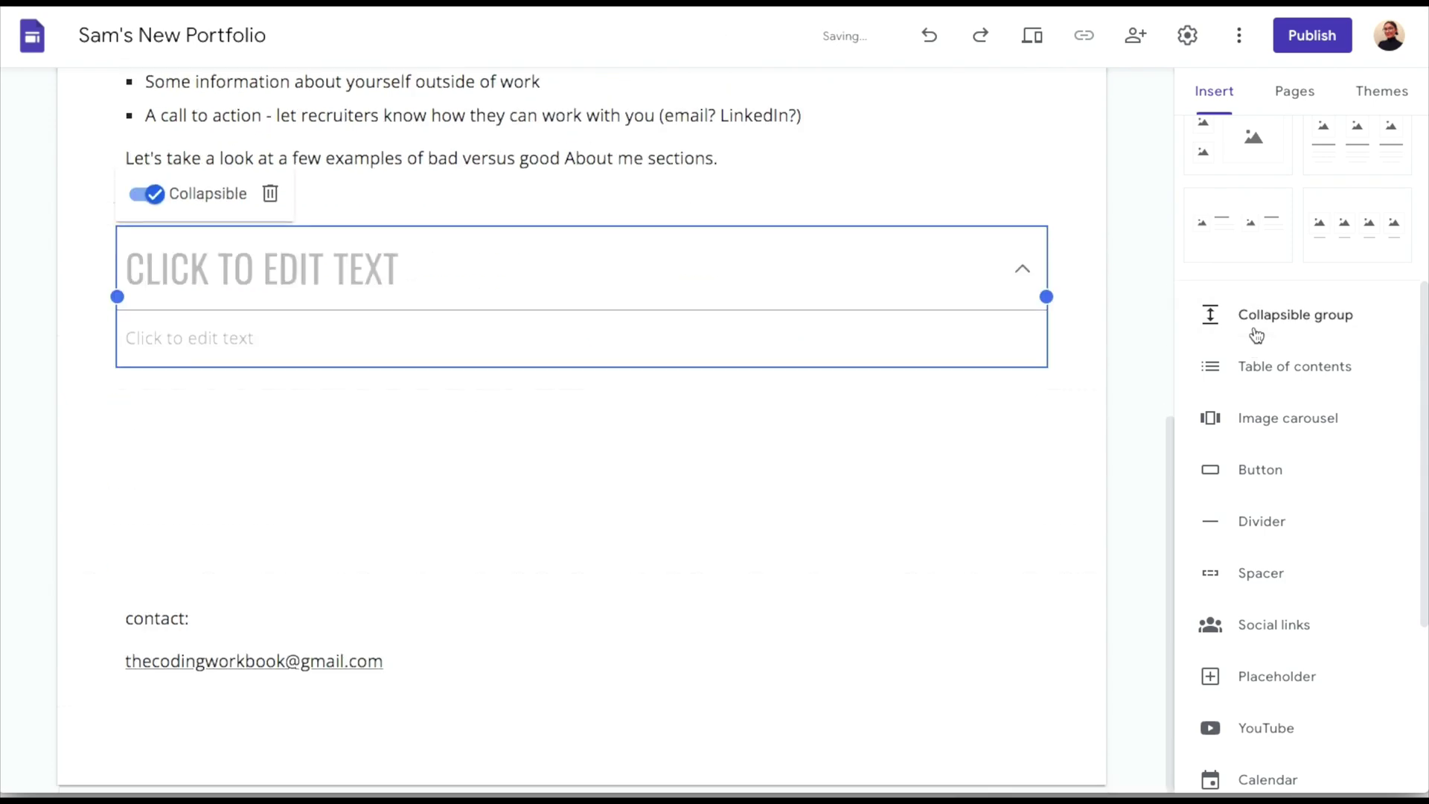
{"action": "left_click", "coordinate": [152, 269]}
{"action": "type", "text": "BAD EXAMPLE"}
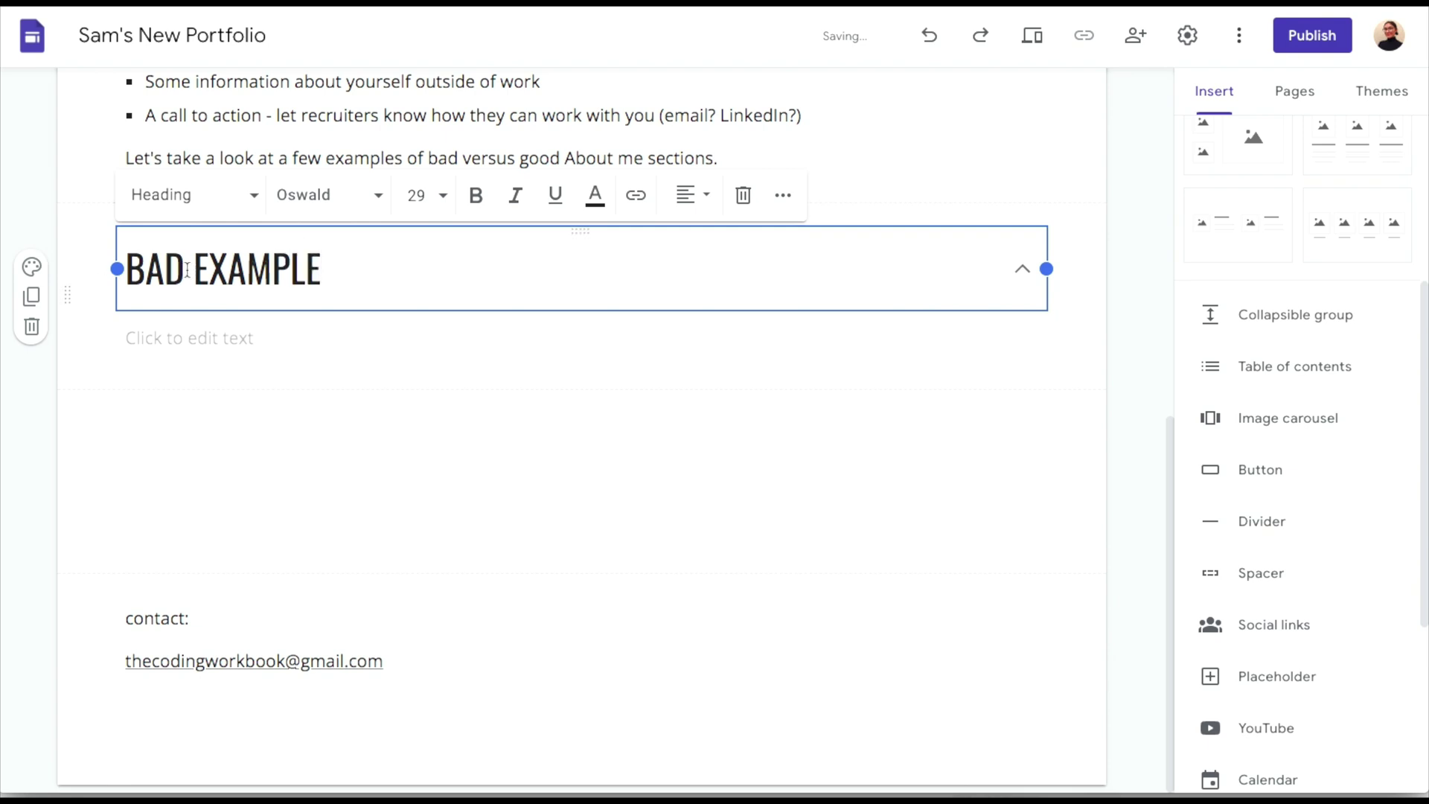
{"action": "left_click_drag", "start_coordinate": [191, 272], "coordinate": [121, 268]}
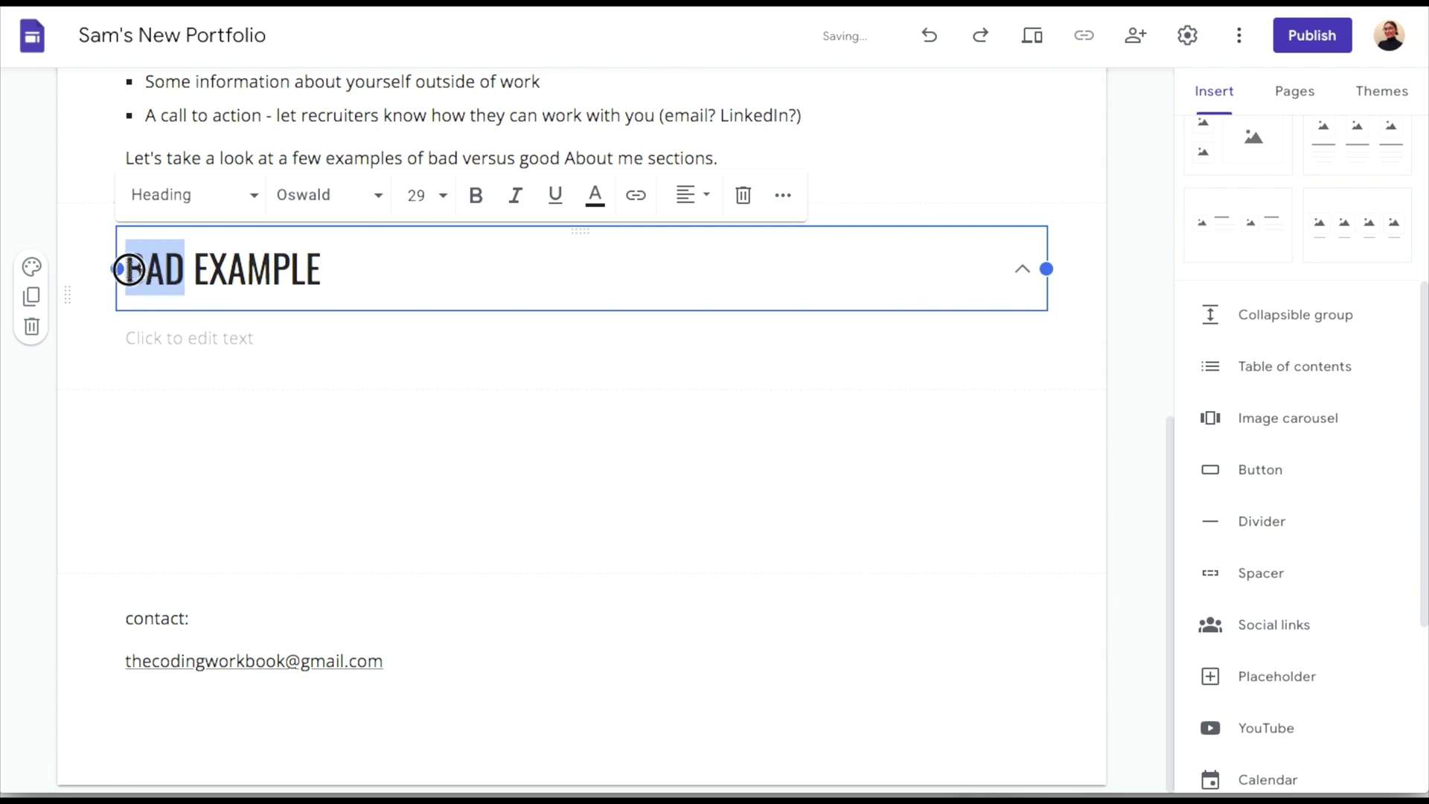
{"action": "left_click", "coordinate": [595, 195]}
{"action": "left_click", "coordinate": [581, 274]}
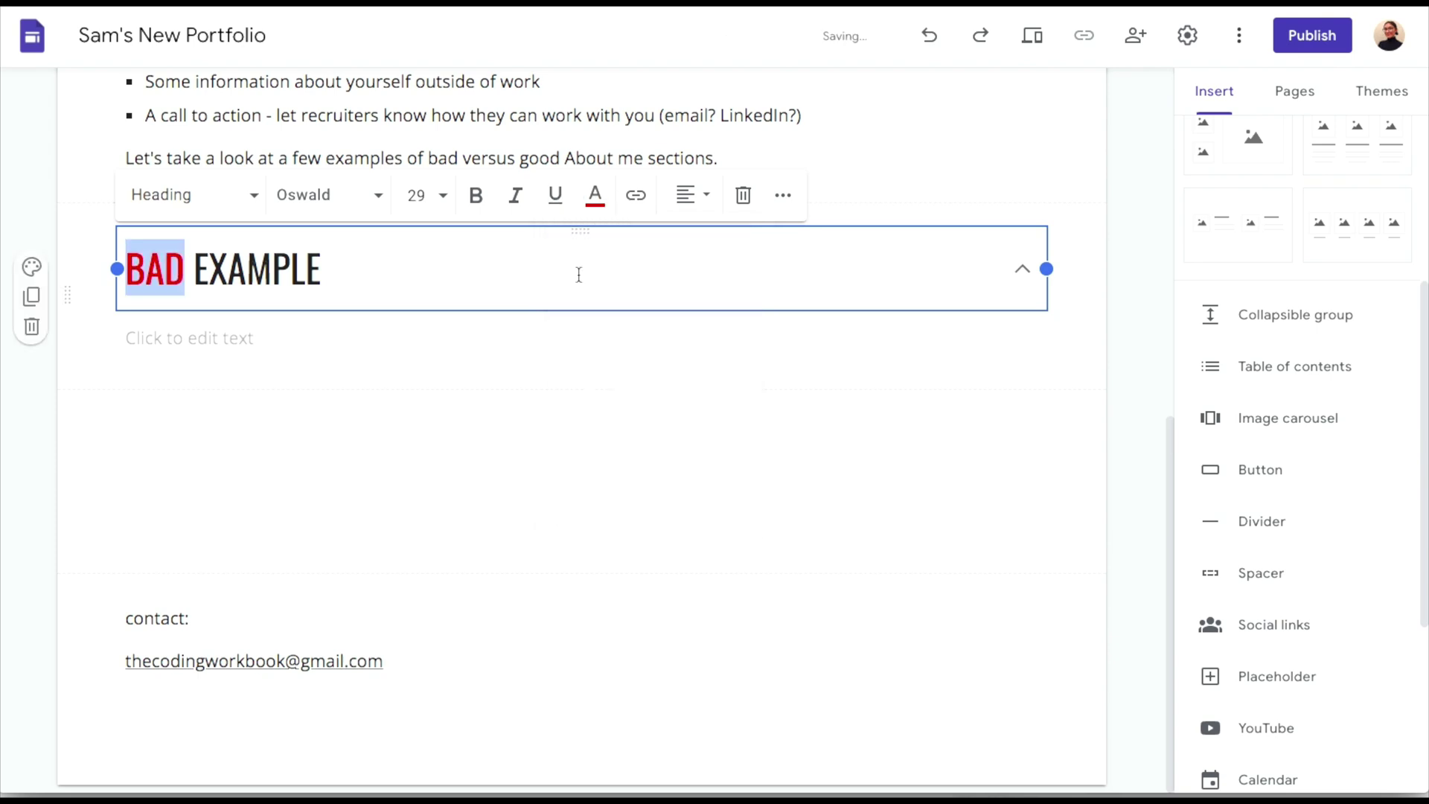
Write a sample About Me paragraph by an Instructional Designer with 5 years of experience in the "BAD EXAMPLE" body and collapse the group.
{"action": "left_click", "coordinate": [352, 325]}
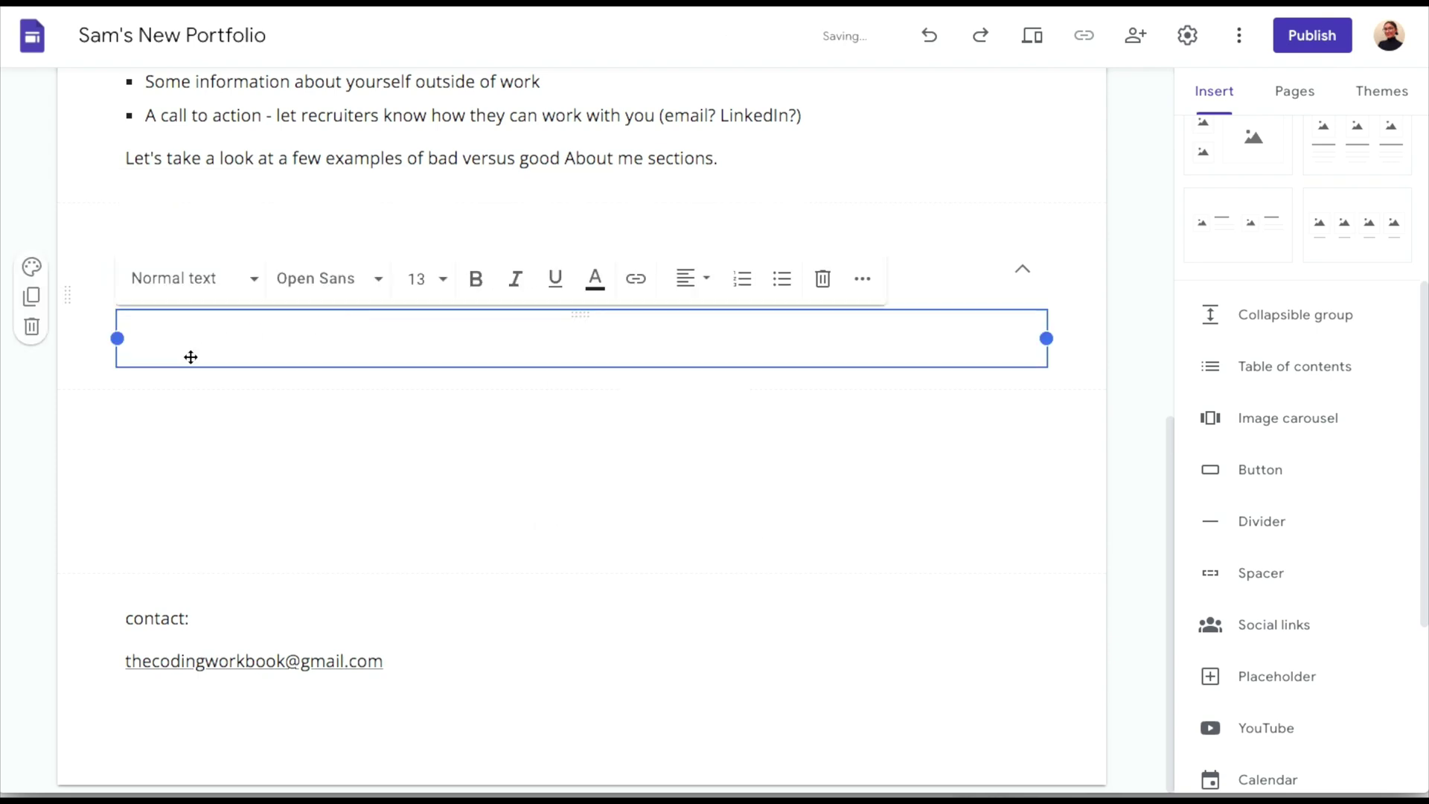
{"action": "type", "text": "Hey everyone! My name is Sam and I am an Instructional Designer. I have spent 5 years working as an Instructional Designer and spend most of my day writing and editing. I used to be a teacher, so I love teaching and think it really helps with my skills as an Instructional Designer. Thanks for reading!"}
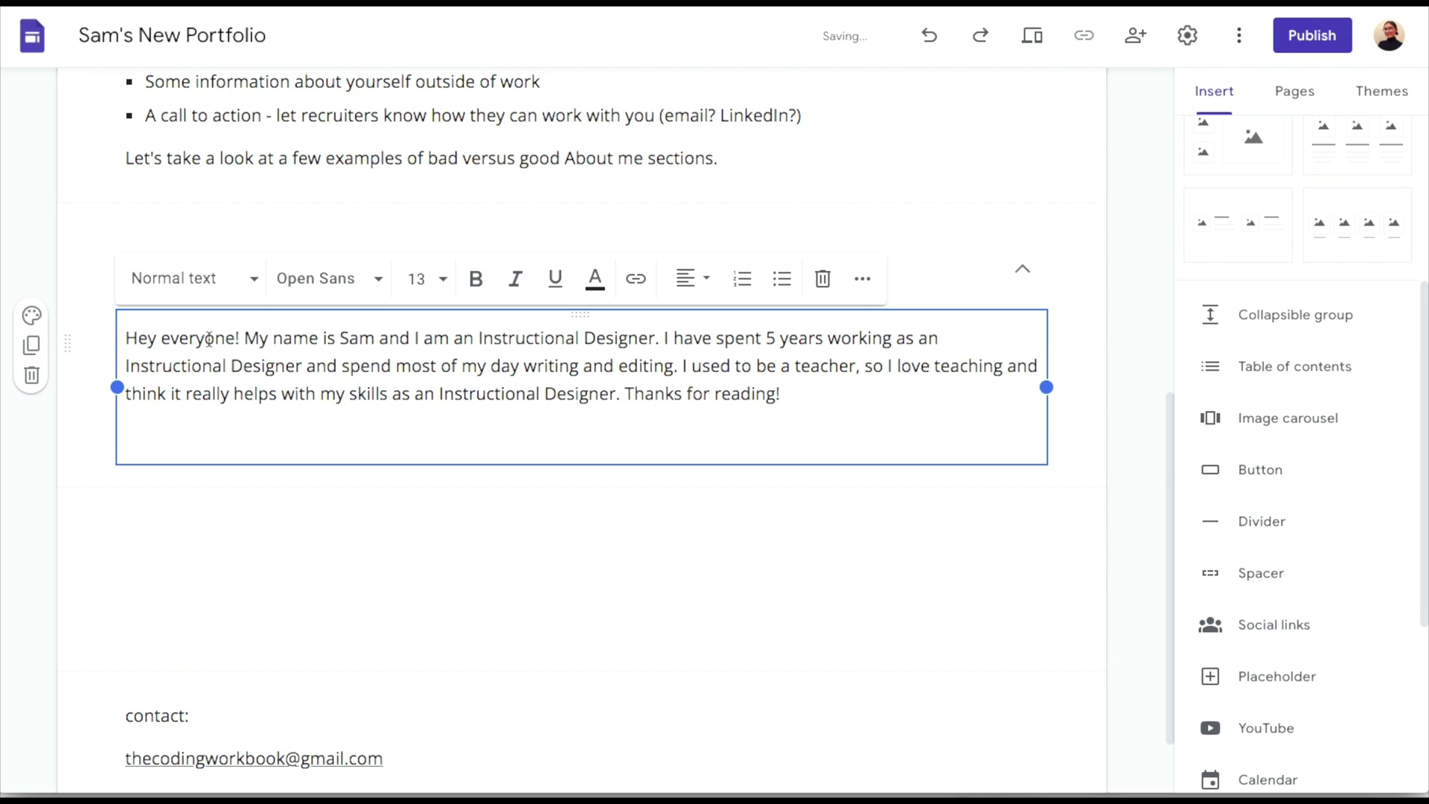
{"action": "key", "text": "BackSpace"}
{"action": "left_click", "coordinate": [1023, 269]}
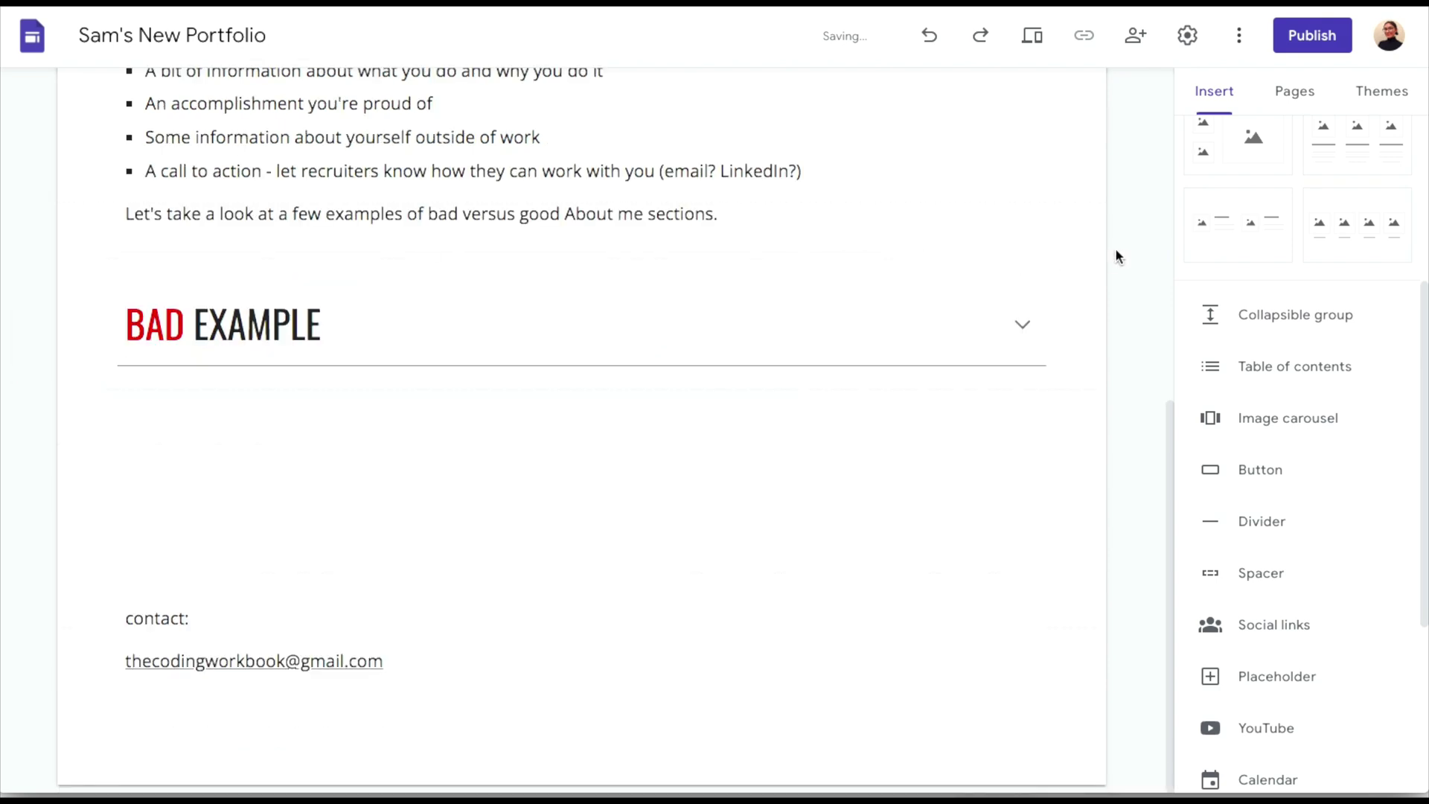
{"action": "left_click", "coordinate": [1023, 323]}
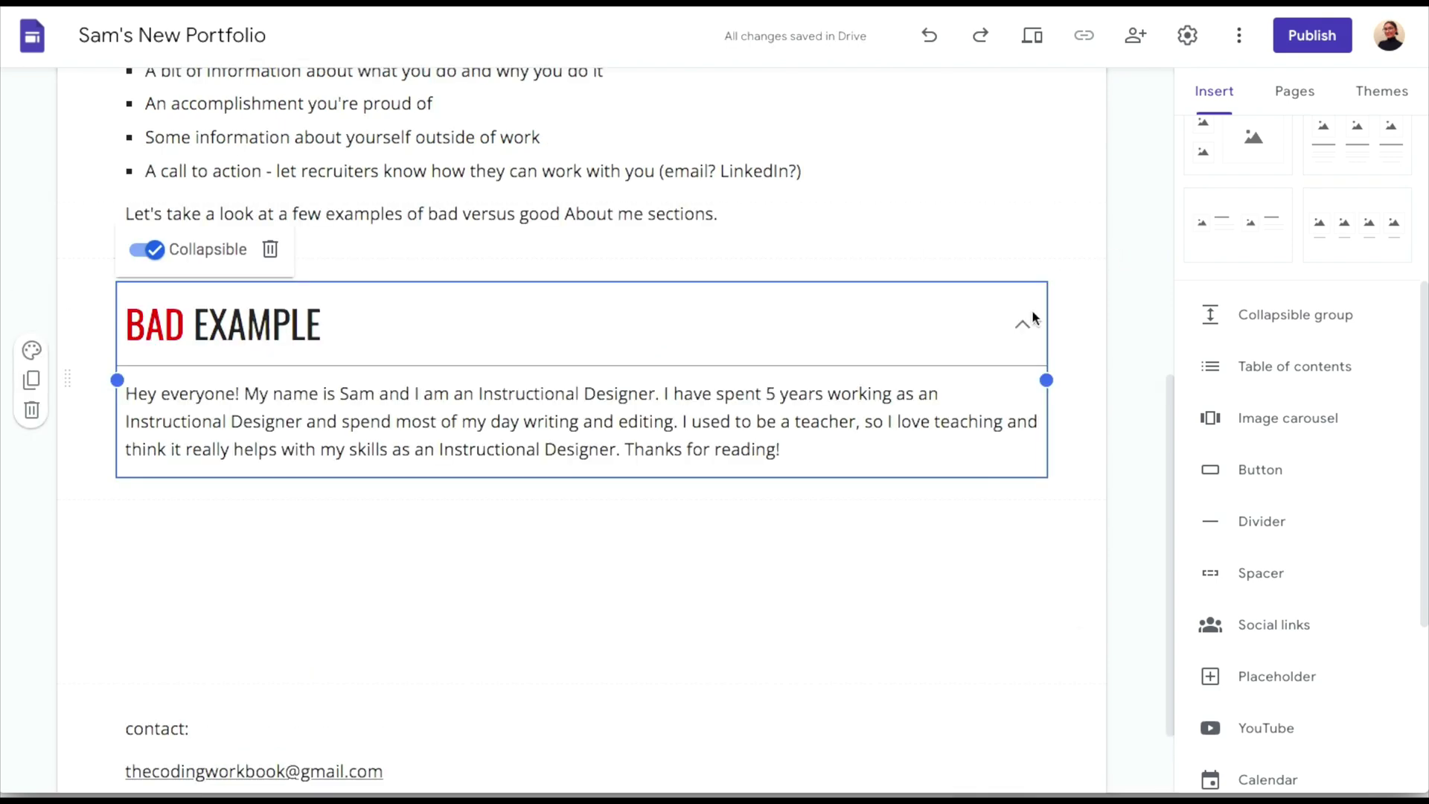
{"action": "left_click", "coordinate": [1022, 323]}
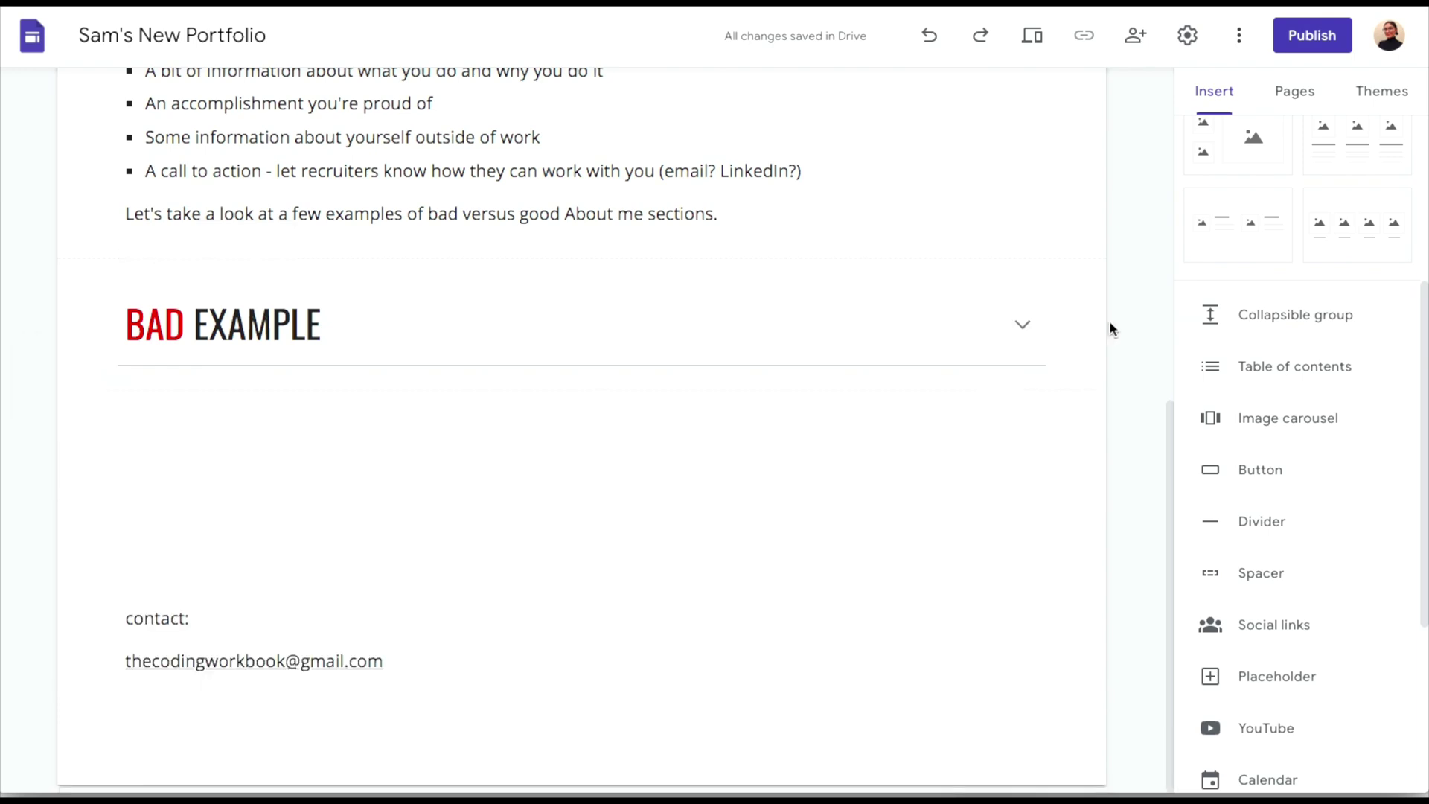
{"action": "left_click", "coordinate": [1023, 323]}
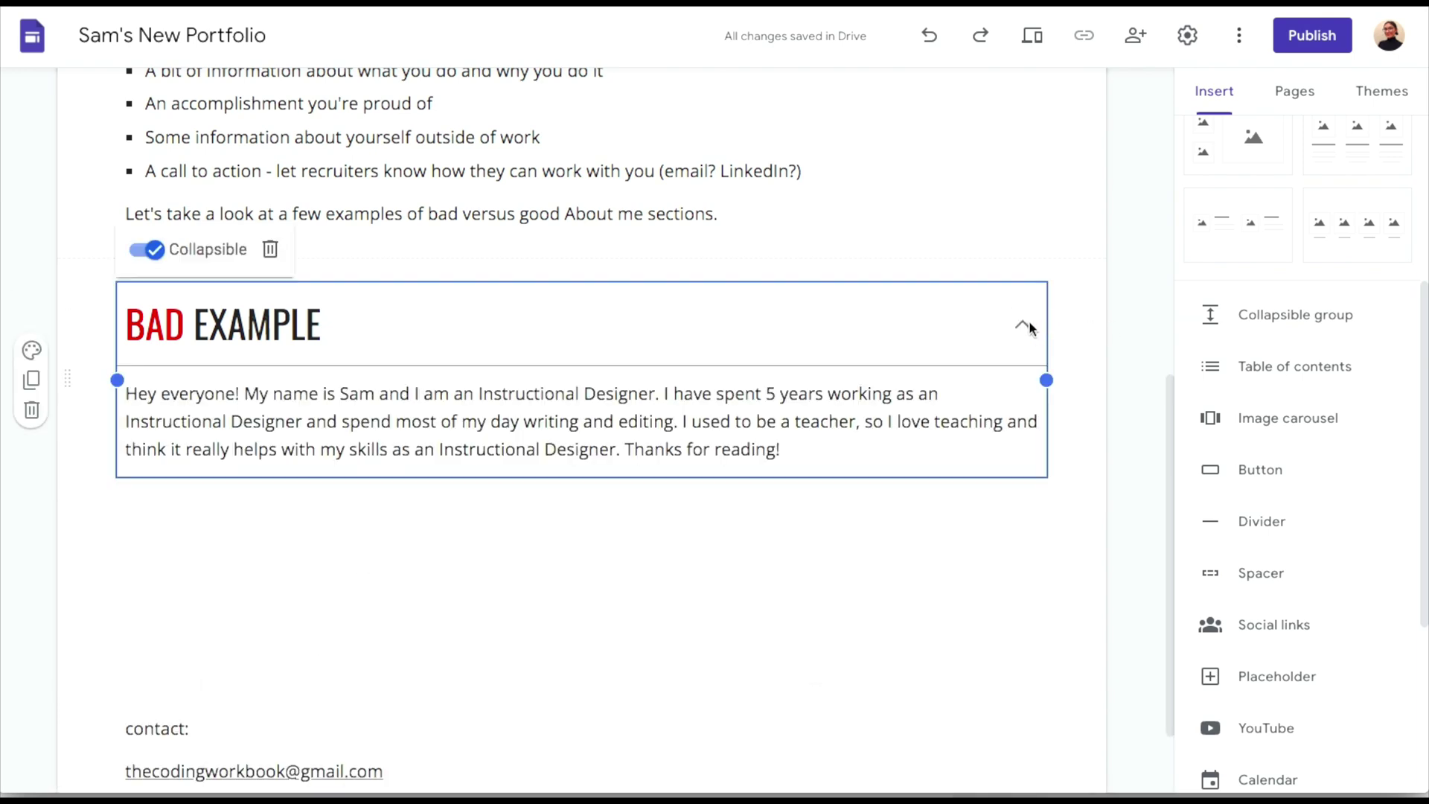
{"action": "left_click", "coordinate": [1022, 323]}
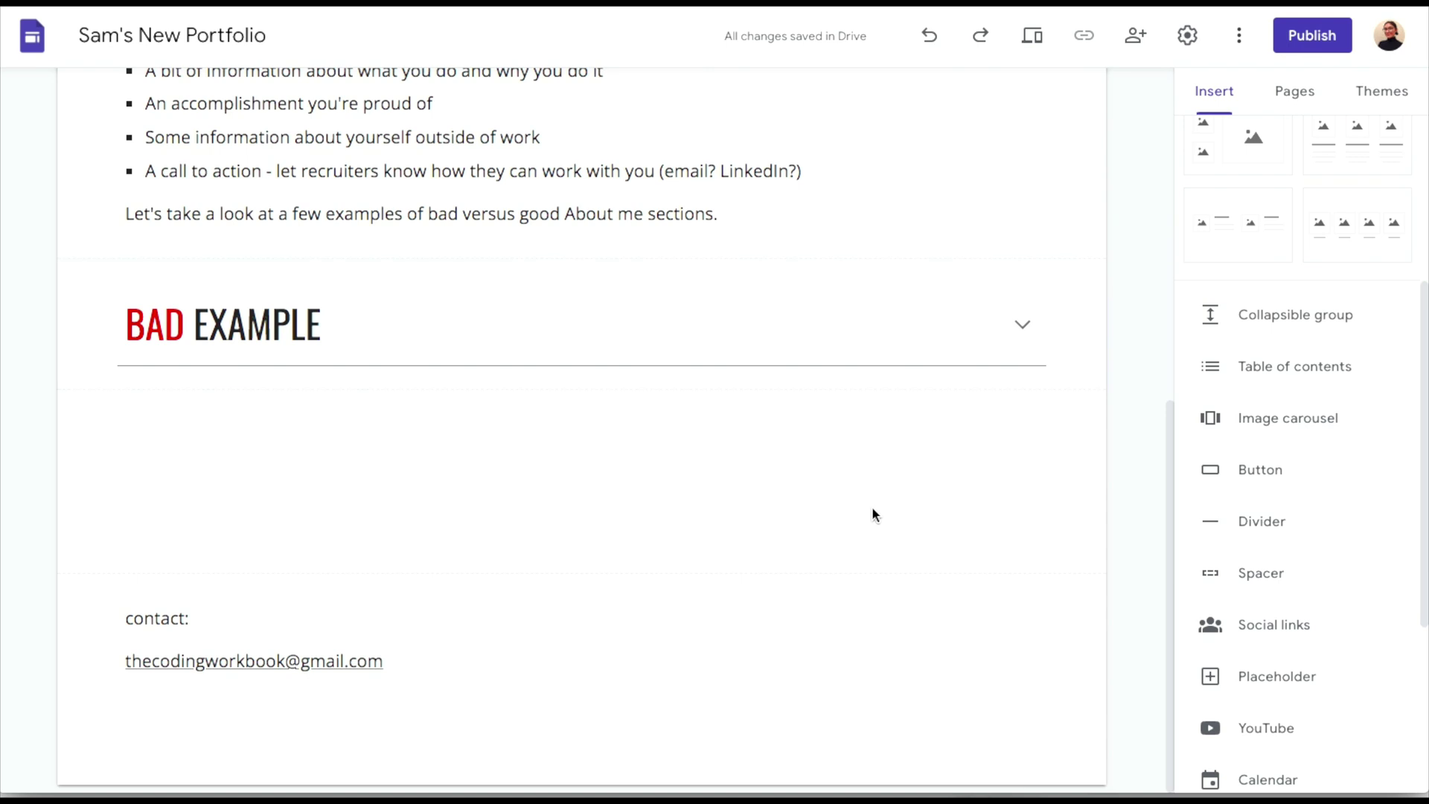
Insert a second collapsible group below the first, title it "GOOD EXAMPLE" and color the word "GOOD" green.
{"action": "left_click", "coordinate": [1188, 316]}
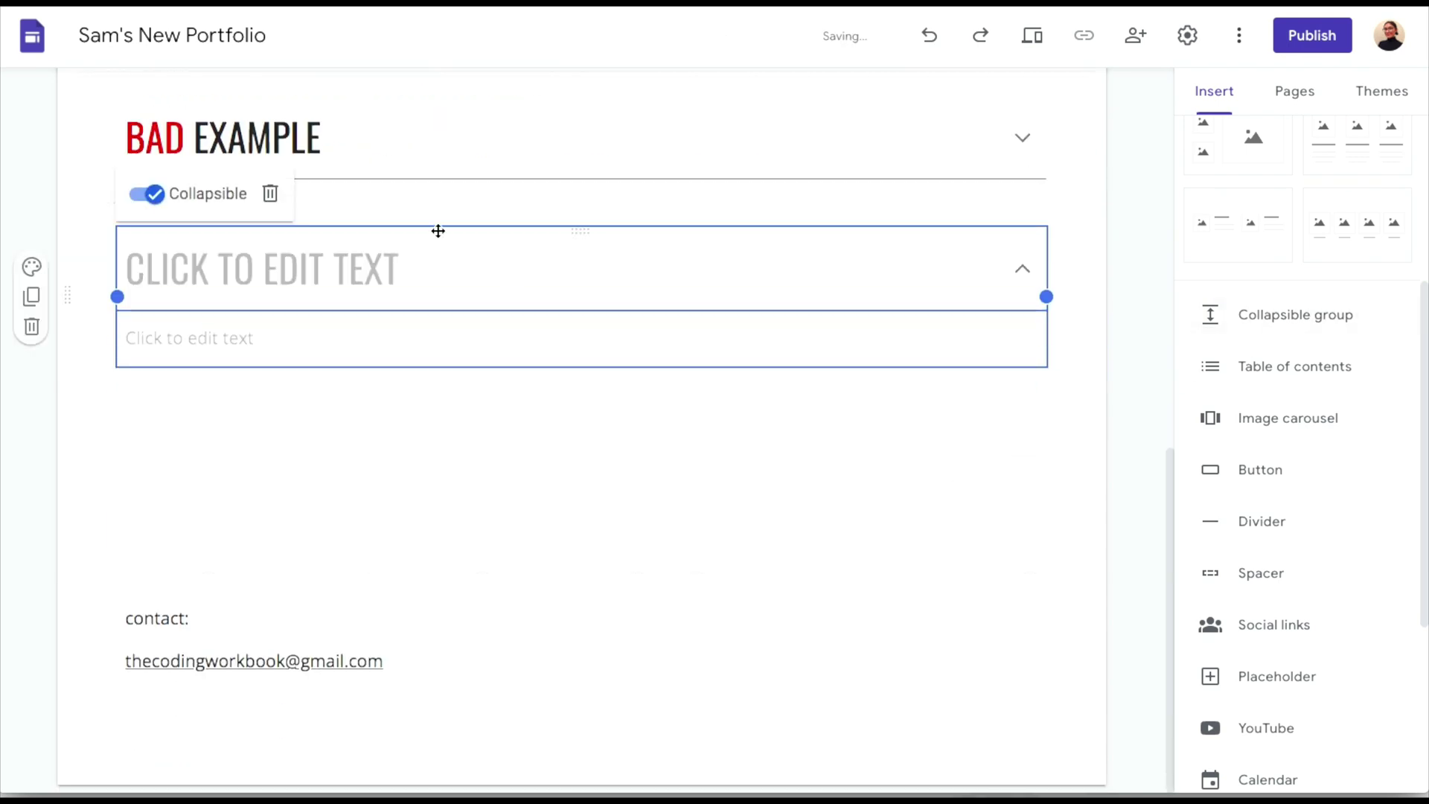
{"action": "left_click", "coordinate": [369, 278]}
{"action": "type", "text": "GOOD E"}
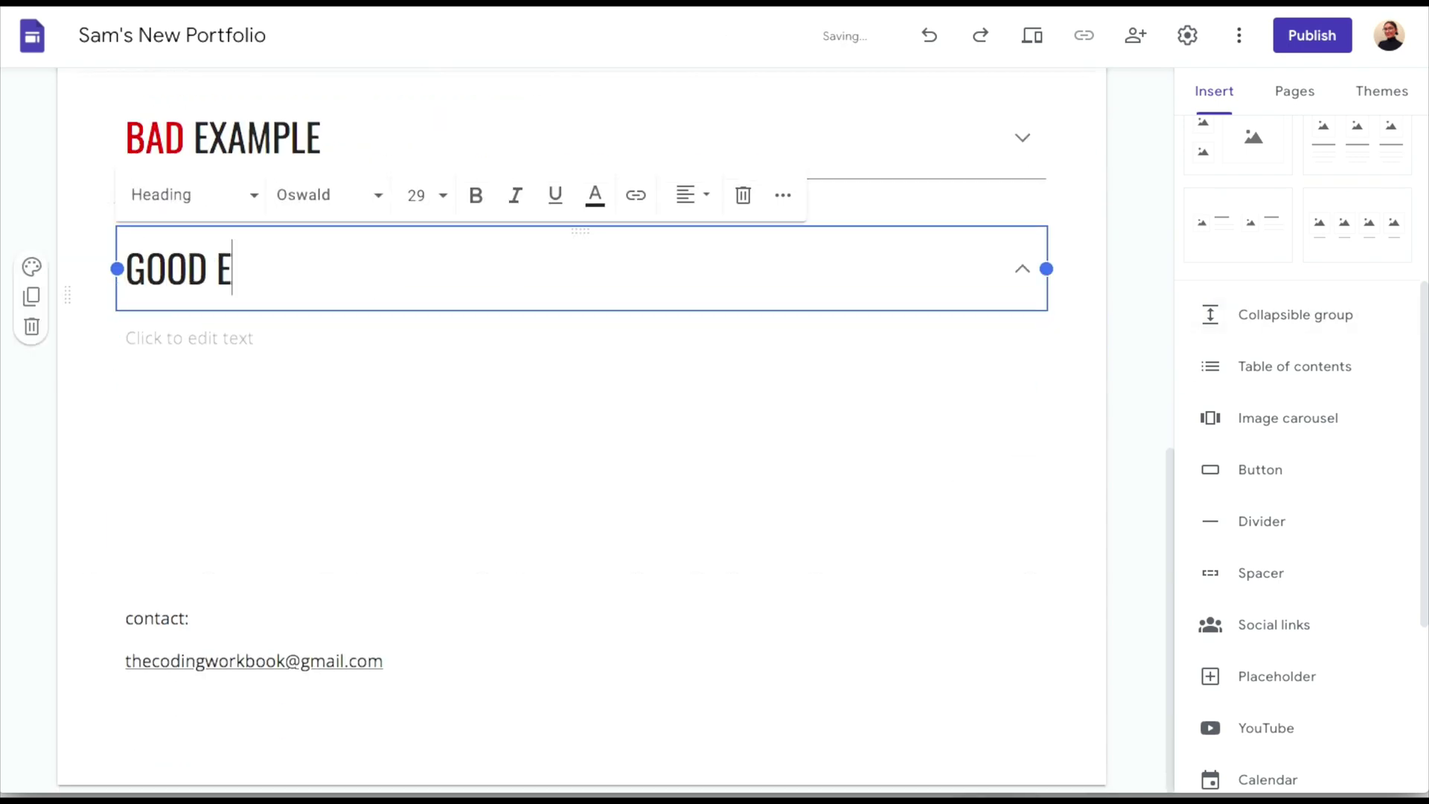
{"action": "type", "text": "XAMPLE"}
{"action": "left_click_drag", "start_coordinate": [206, 269], "coordinate": [121, 268]}
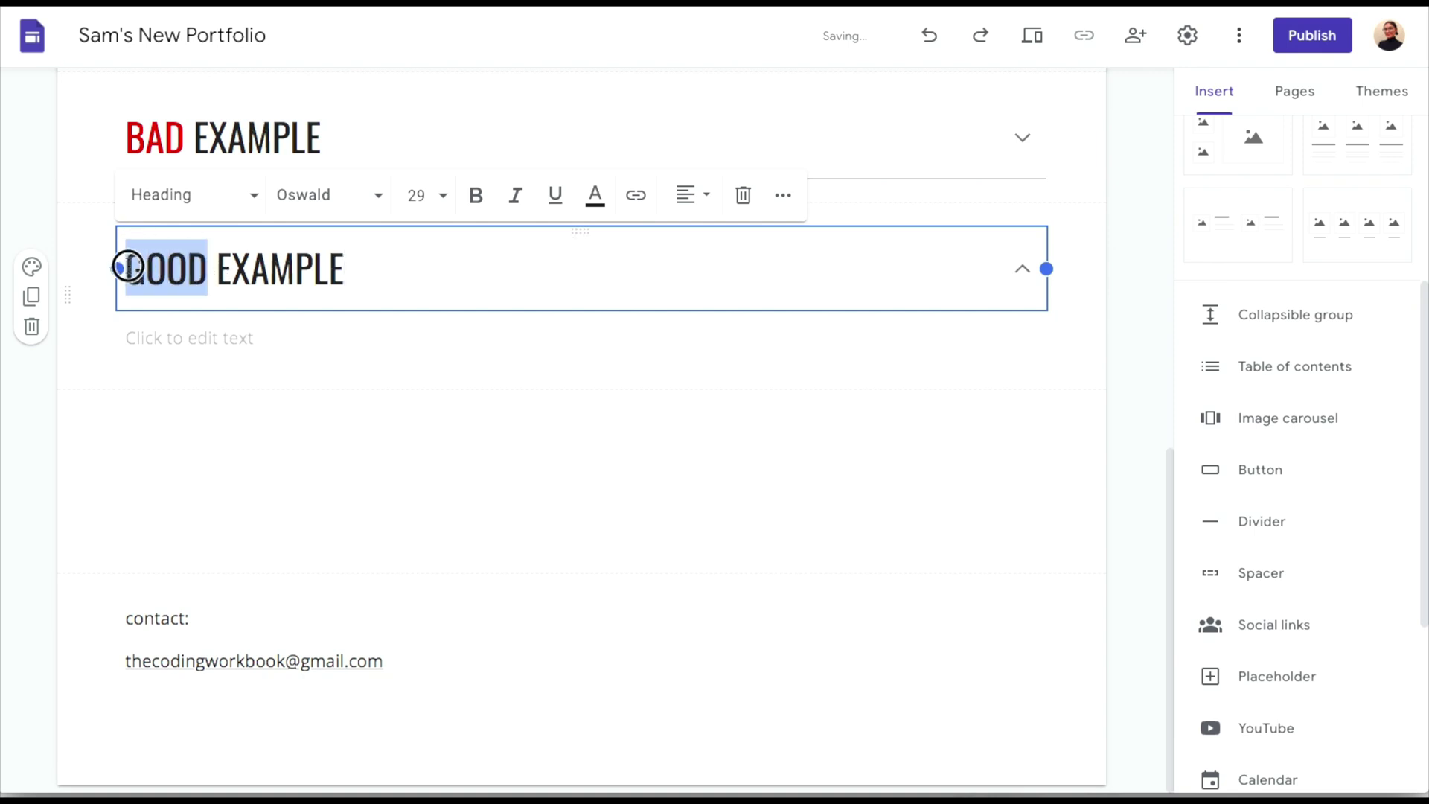
{"action": "left_click", "coordinate": [593, 197]}
{"action": "left_click", "coordinate": [645, 367]}
{"action": "left_click", "coordinate": [474, 275]}
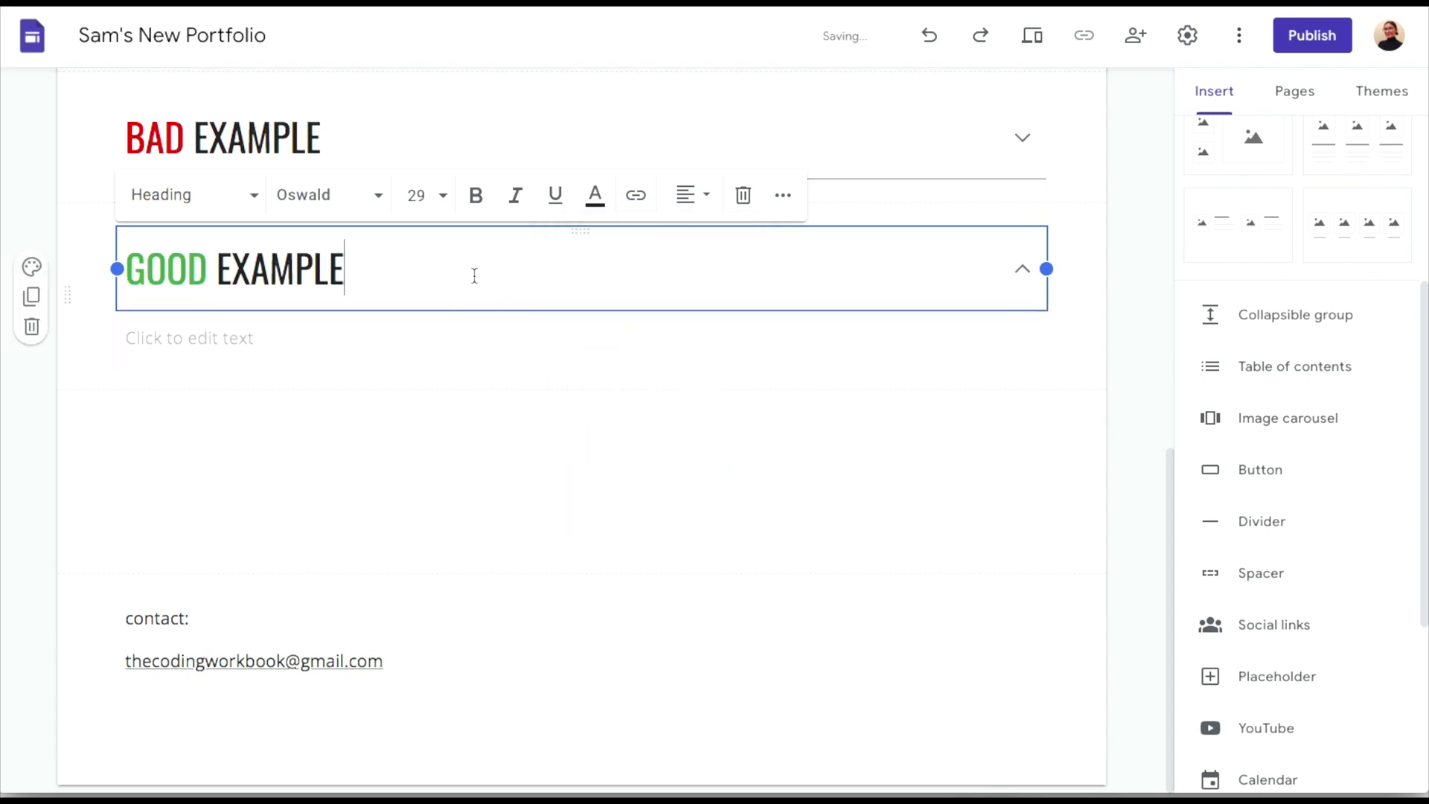
Write a sample About Me paragraph opening with the "How to send an email" course in the "GOOD EXAMPLE" body and collapse the group.
{"action": "left_click", "coordinate": [1139, 352]}
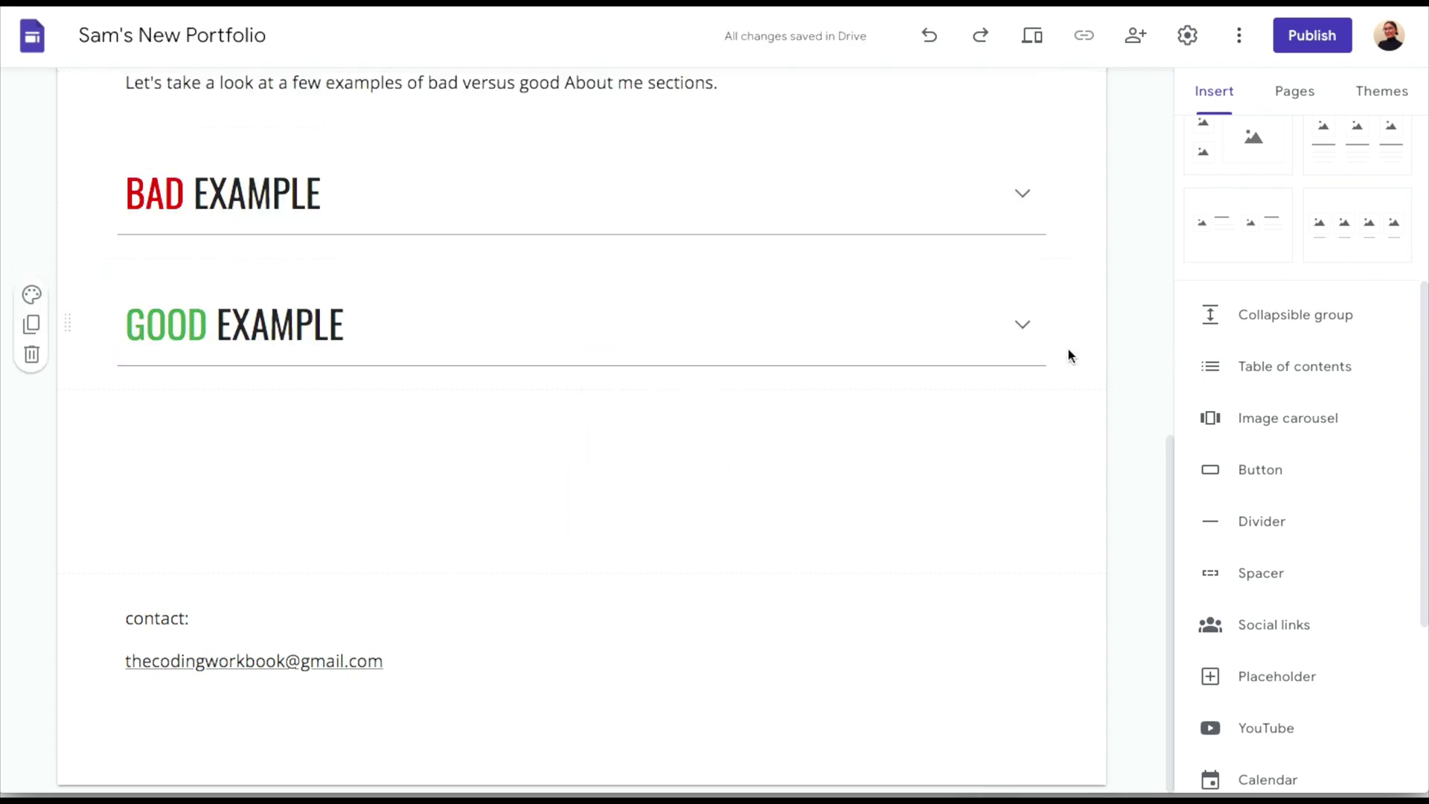
{"action": "left_click", "coordinate": [1027, 326]}
{"action": "left_click", "coordinate": [186, 568]}
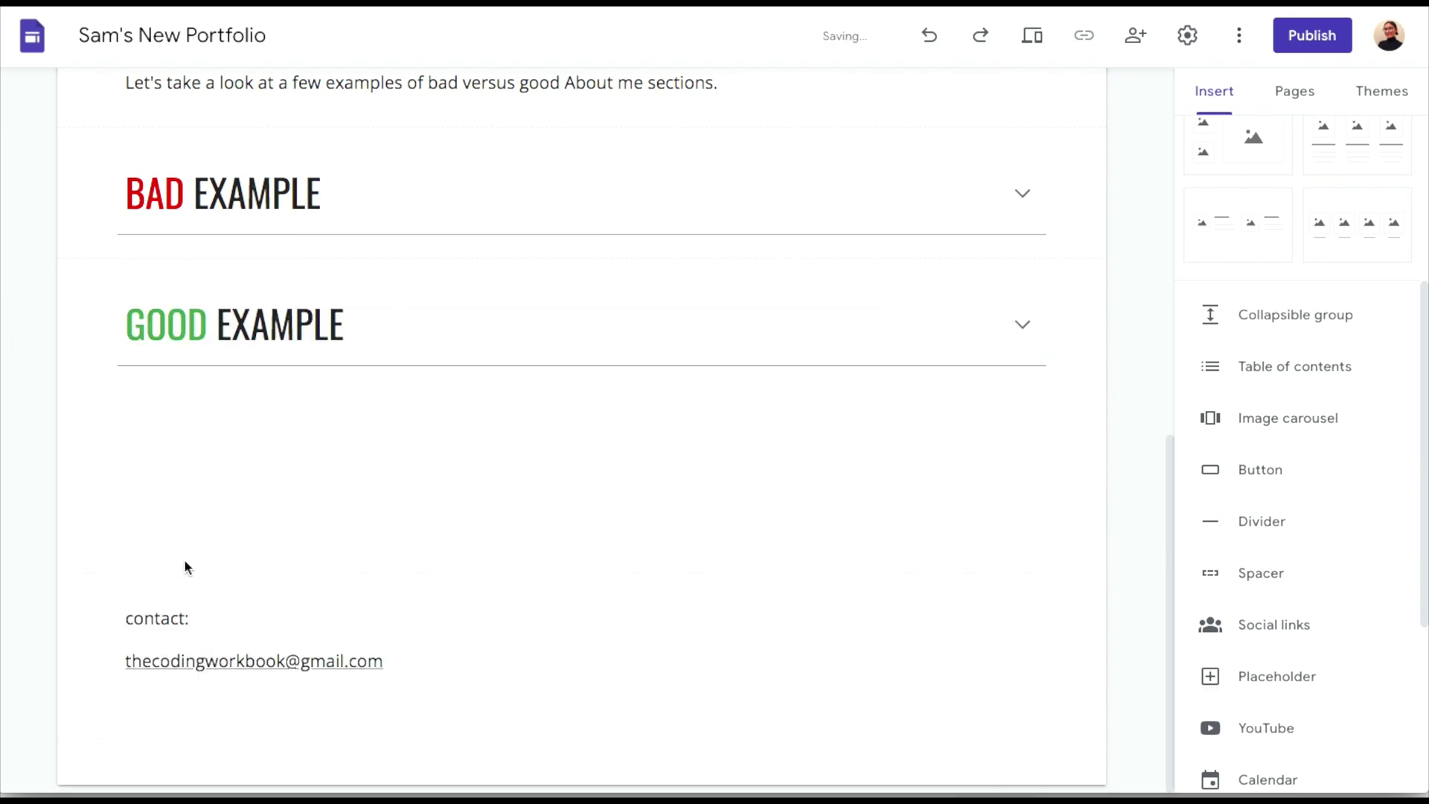
{"action": "left_click", "coordinate": [1022, 323]}
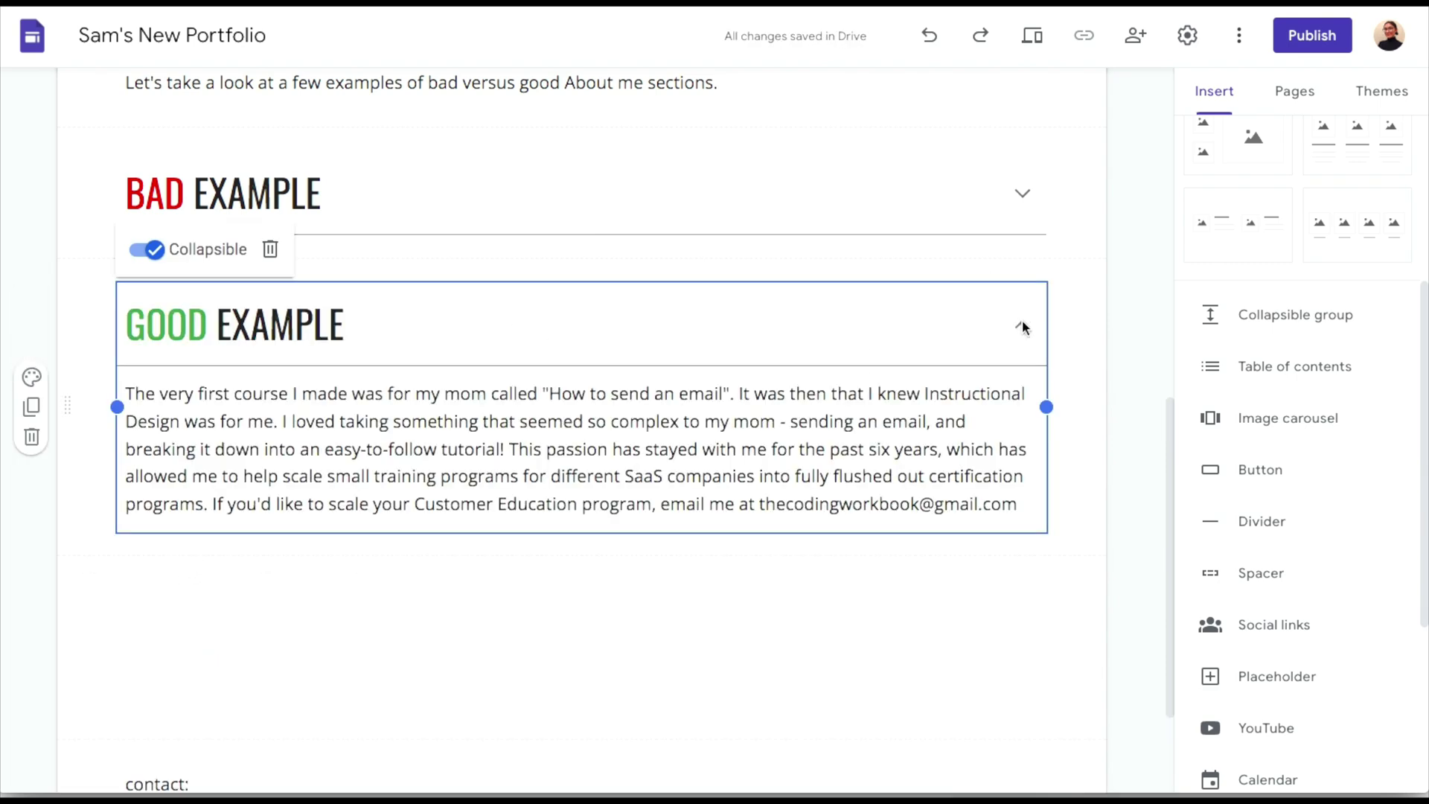
{"action": "left_click", "coordinate": [1094, 326]}
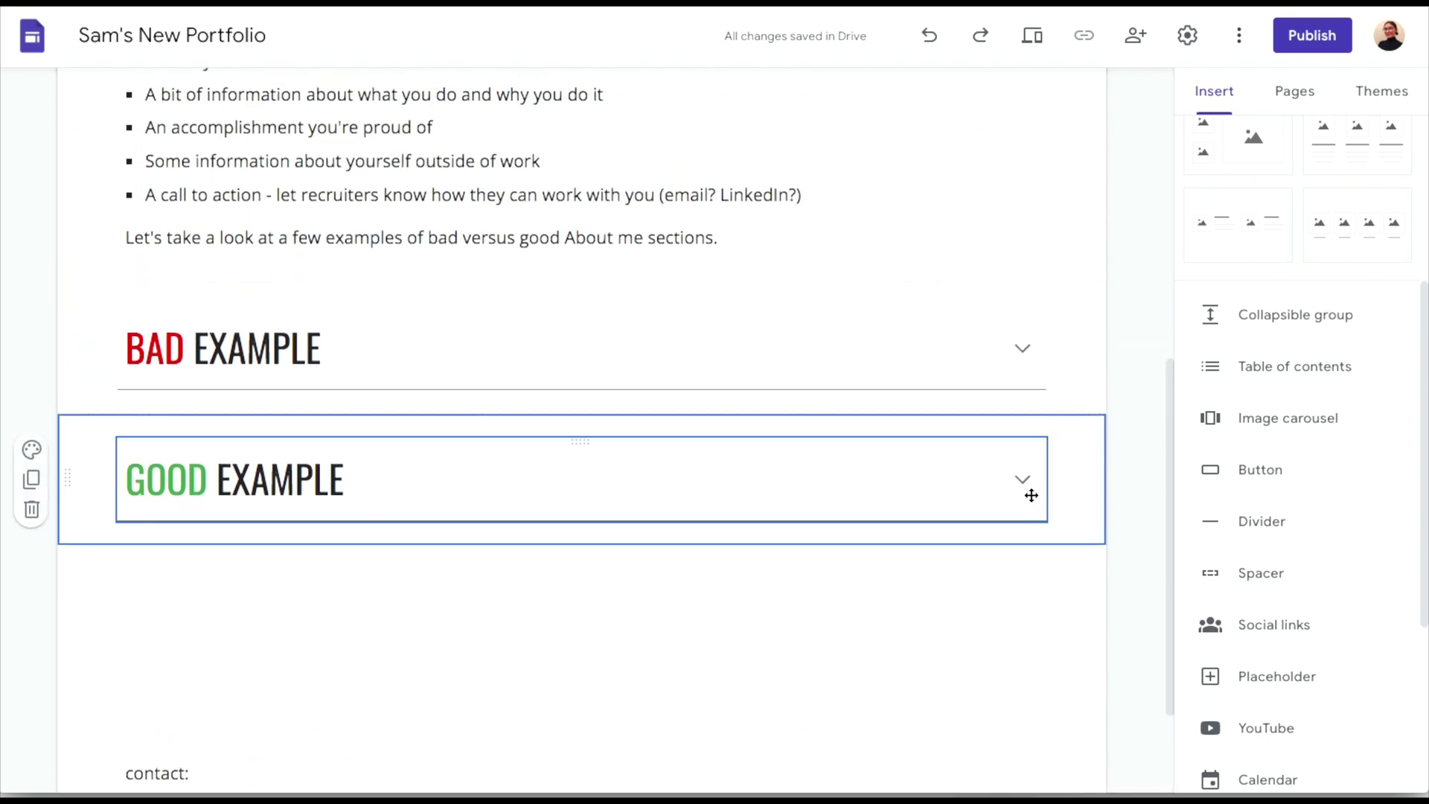
Add a text box below the "GOOD EXAMPLE" group reading "Your turn: Write your About Me section".
{"action": "scroll", "coordinate": [1030, 494], "scroll_direction": "down", "scroll_amount": 1}
{"action": "left_click", "coordinate": [233, 525]}
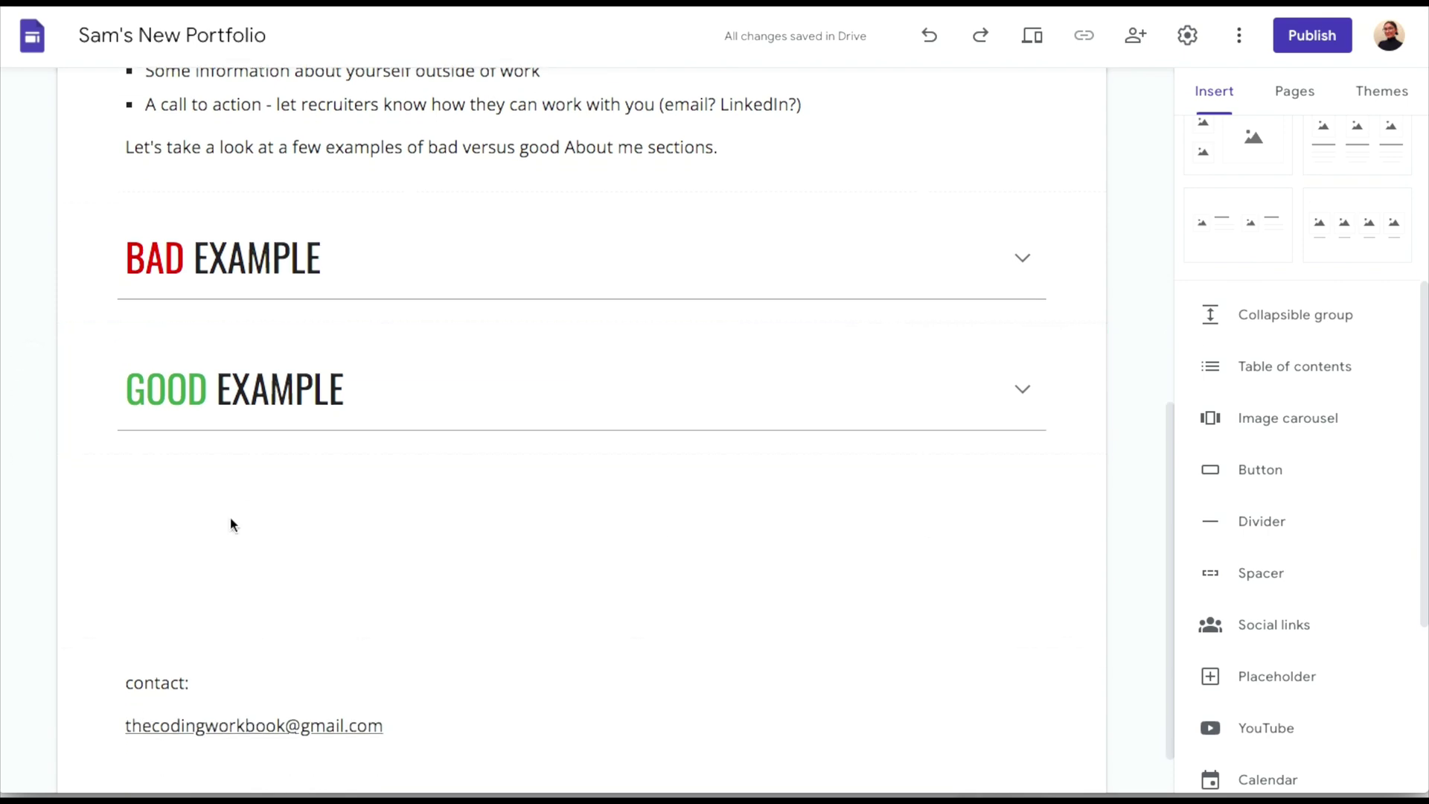
{"action": "double_click", "coordinate": [182, 472]}
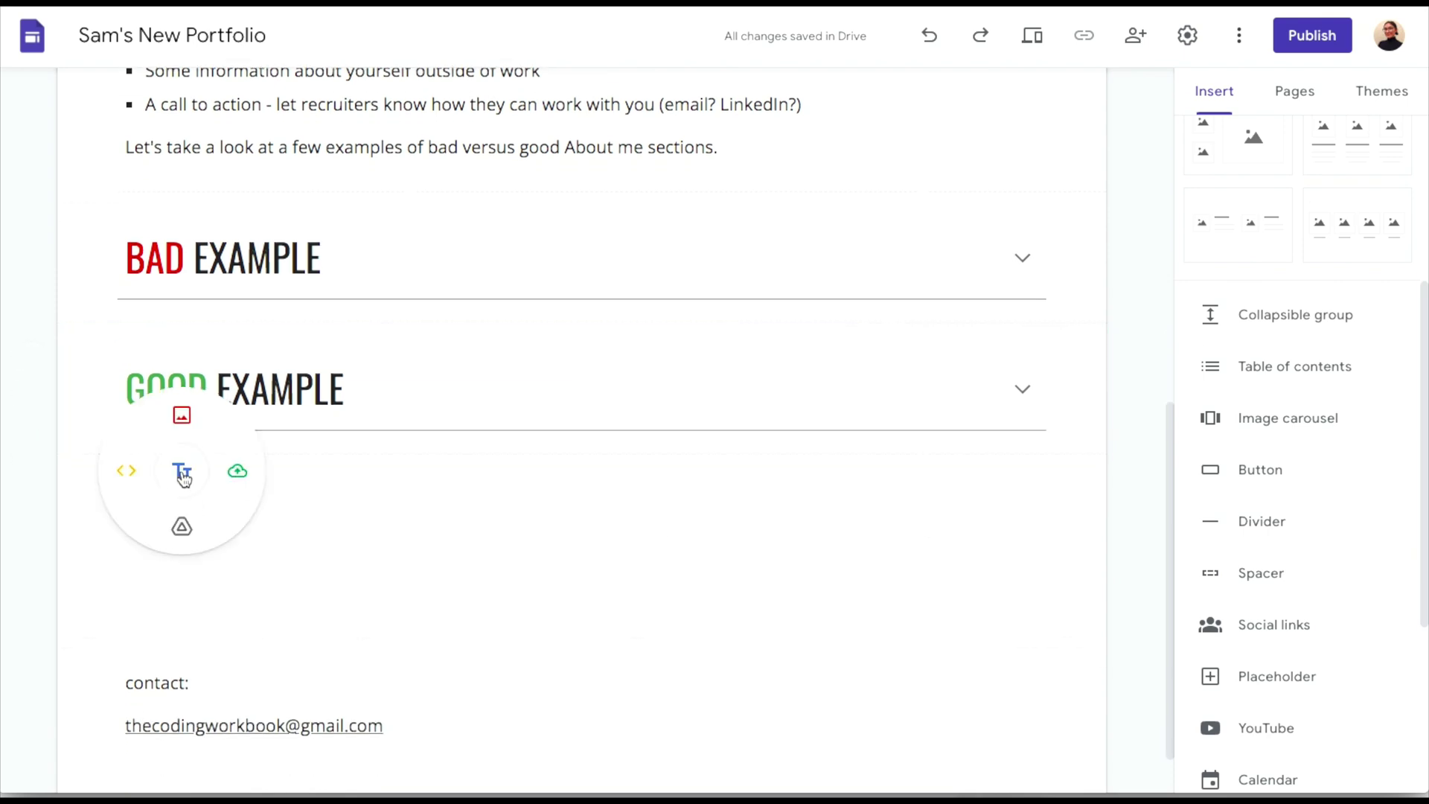
{"action": "left_click", "coordinate": [182, 472]}
{"action": "type", "text": "You"}
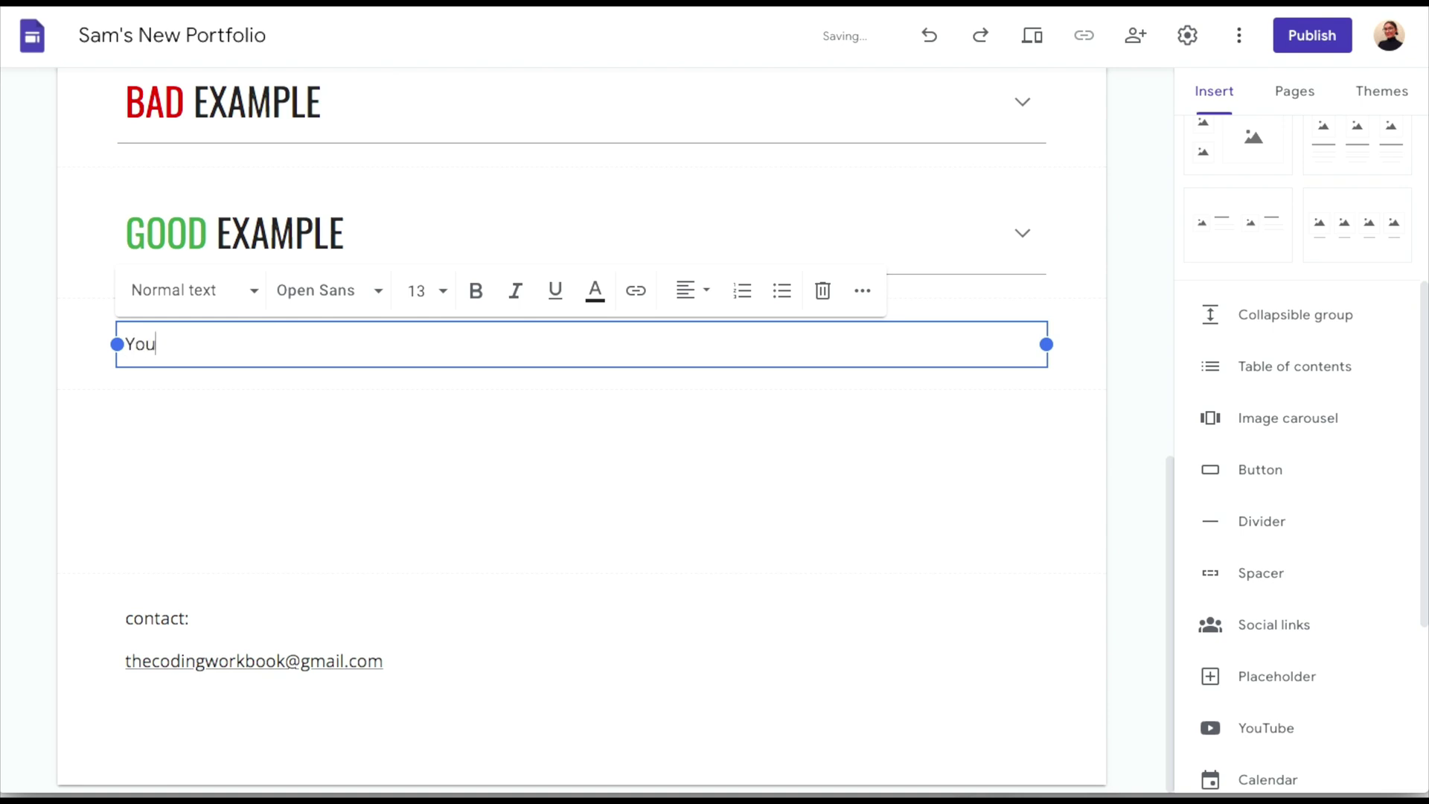
{"action": "type", "text": "r turn: Write yuo"}
{"action": "type", "text": "r"}
{"action": "key", "text": "BackSpace"}
{"action": "key", "text": "BackSpace"}
{"action": "key", "text": "BackSpace"}
{"action": "type", "text": "our About Me"}
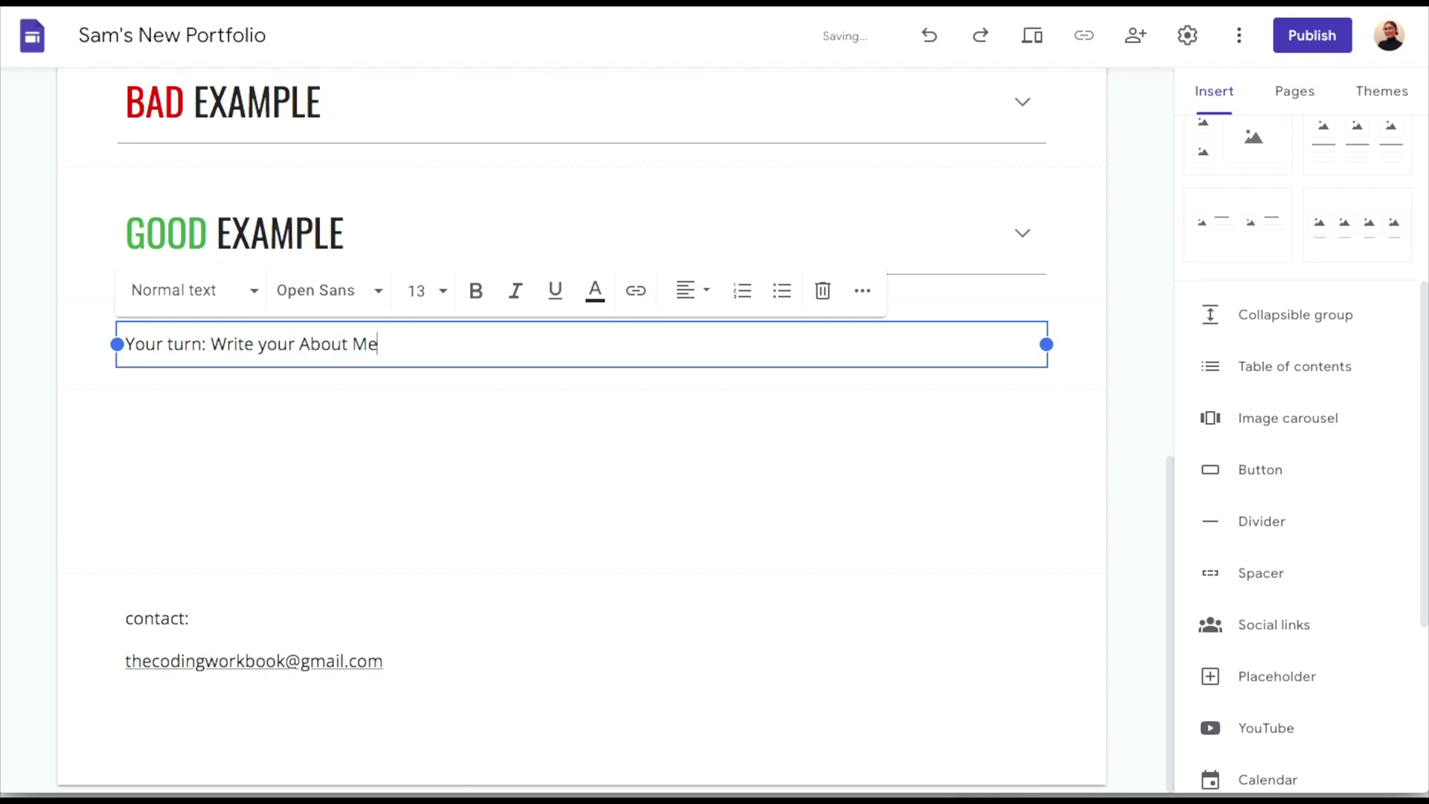
{"action": "type", "text": " section"}
Format the "Your turn" line as a bold white subheading, reword it to introduce prompts, and add four numbered prompts on a red section background.
{"action": "triple_click", "coordinate": [195, 340]}
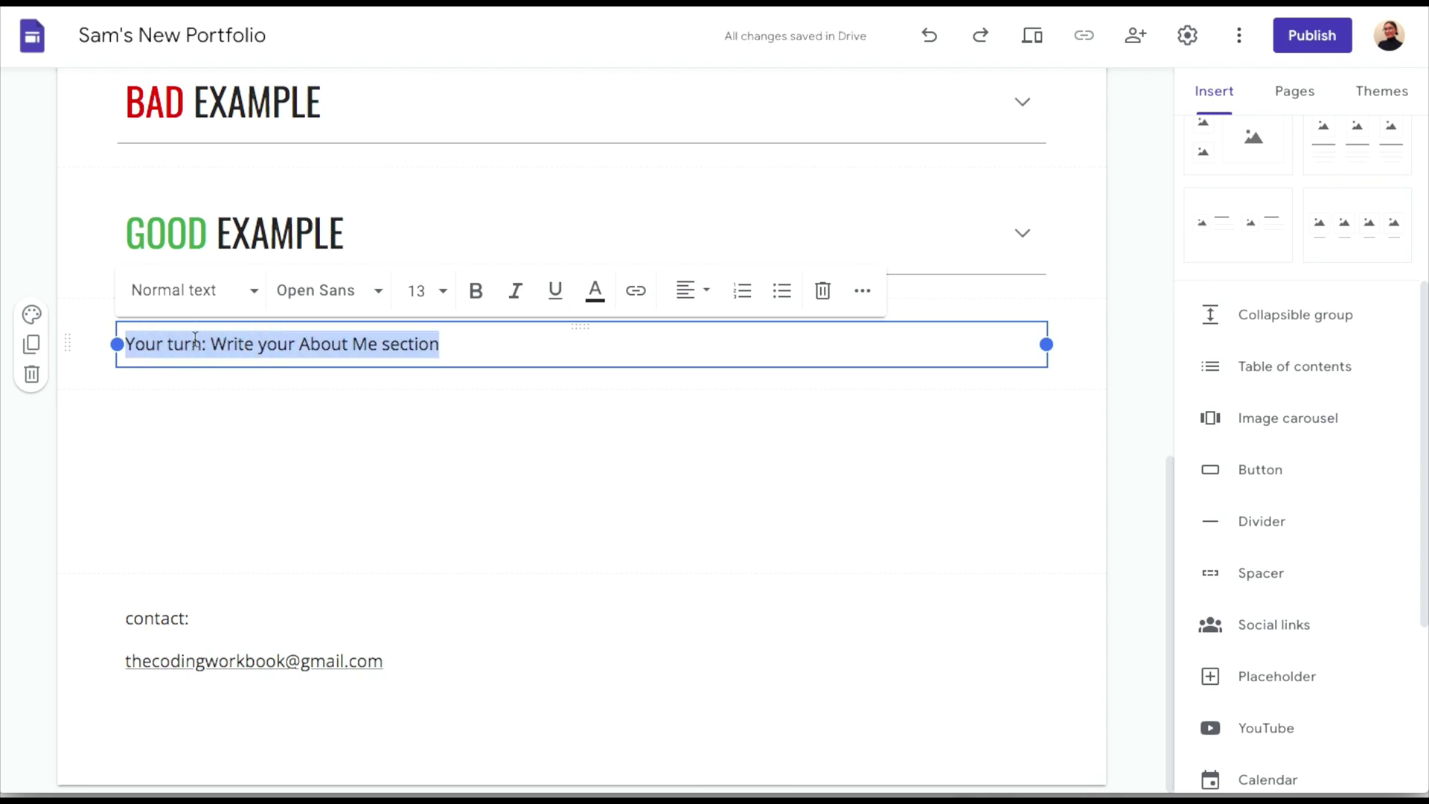
{"action": "left_click", "coordinate": [208, 309]}
{"action": "left_click", "coordinate": [176, 488]}
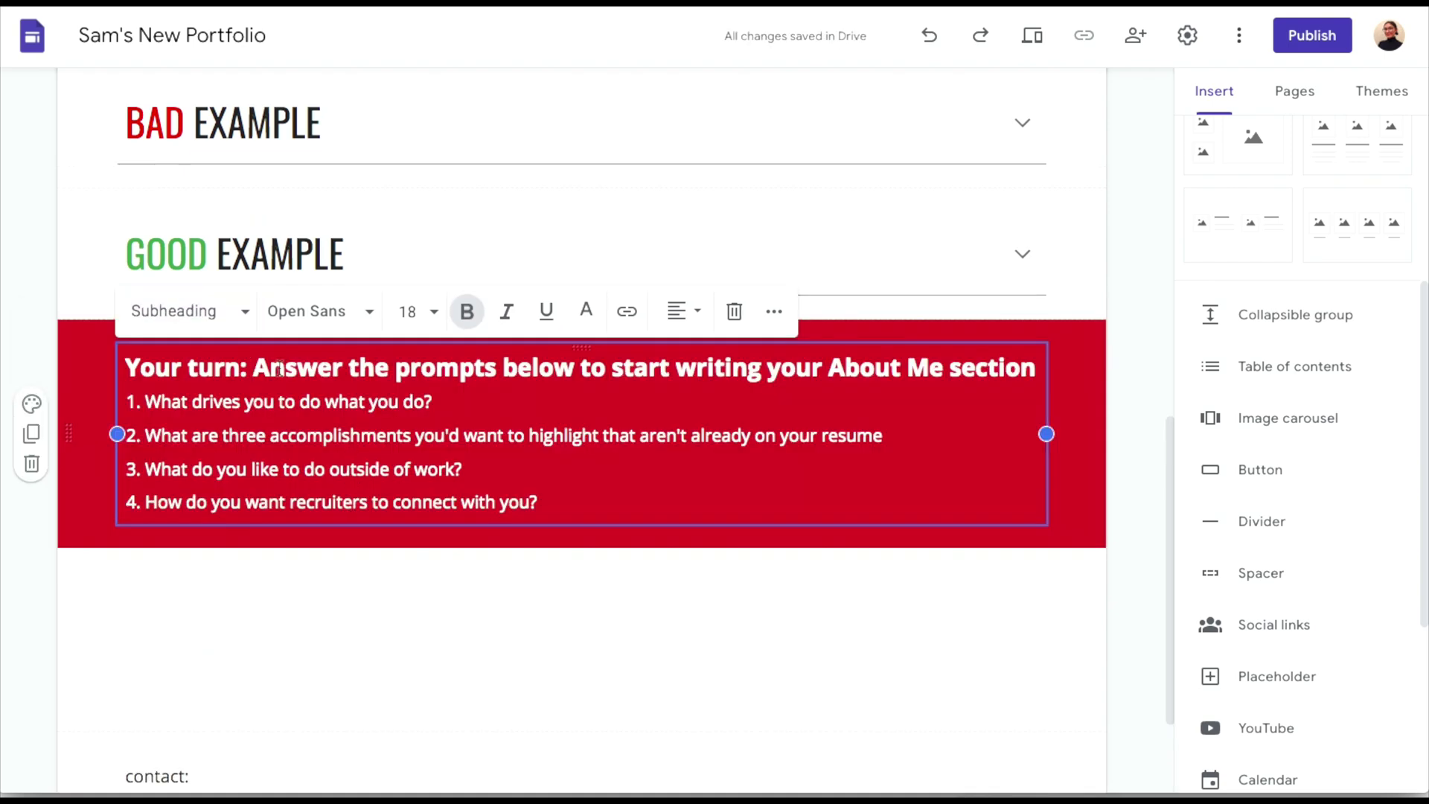
{"action": "left_click", "coordinate": [315, 588]}
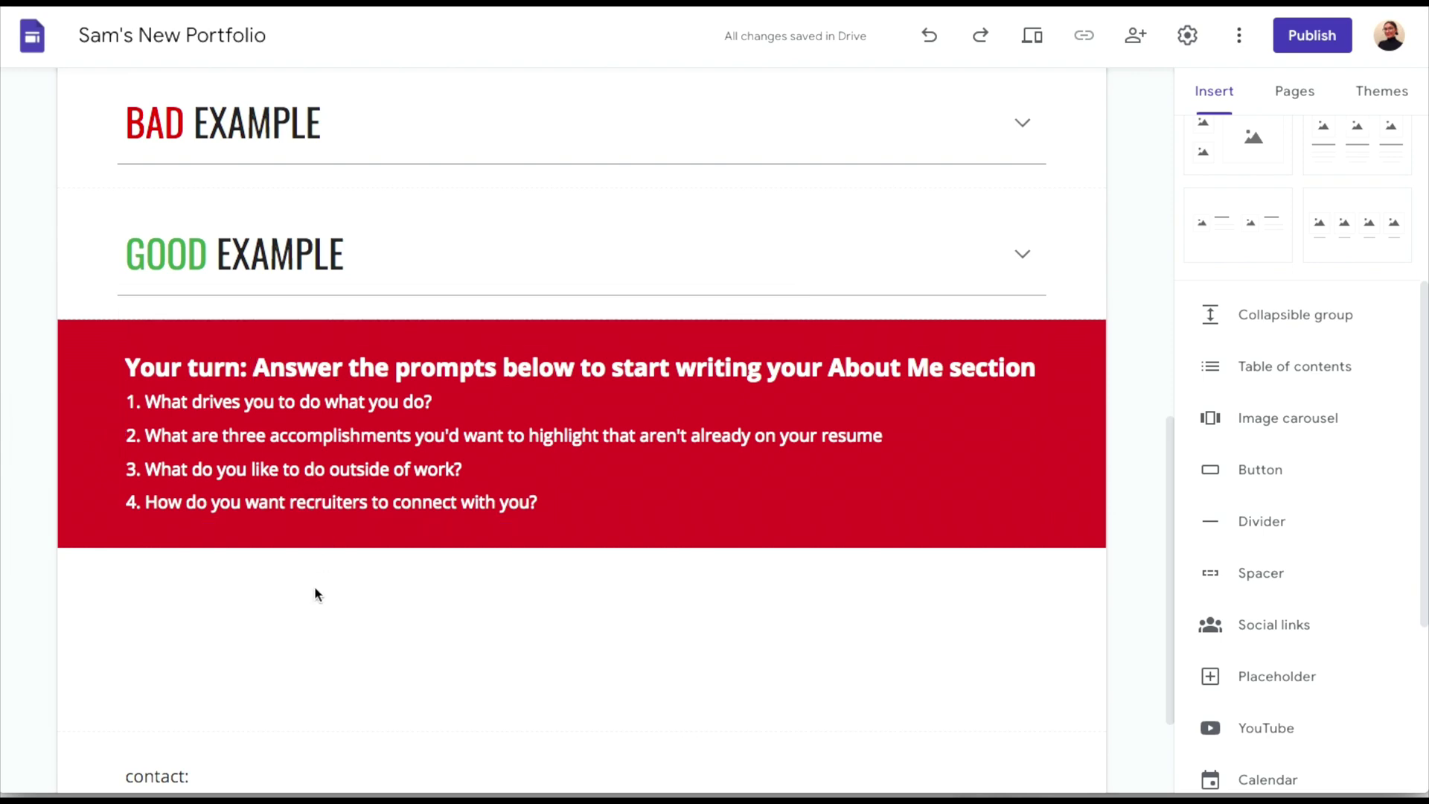
Preview the Module 2 page, test expanding and collapsing the "BAD EXAMPLE" and "GOOD EXAMPLE" groups, and return to the editor.
{"action": "scroll", "coordinate": [314, 593], "scroll_direction": "up", "scroll_amount": 10}
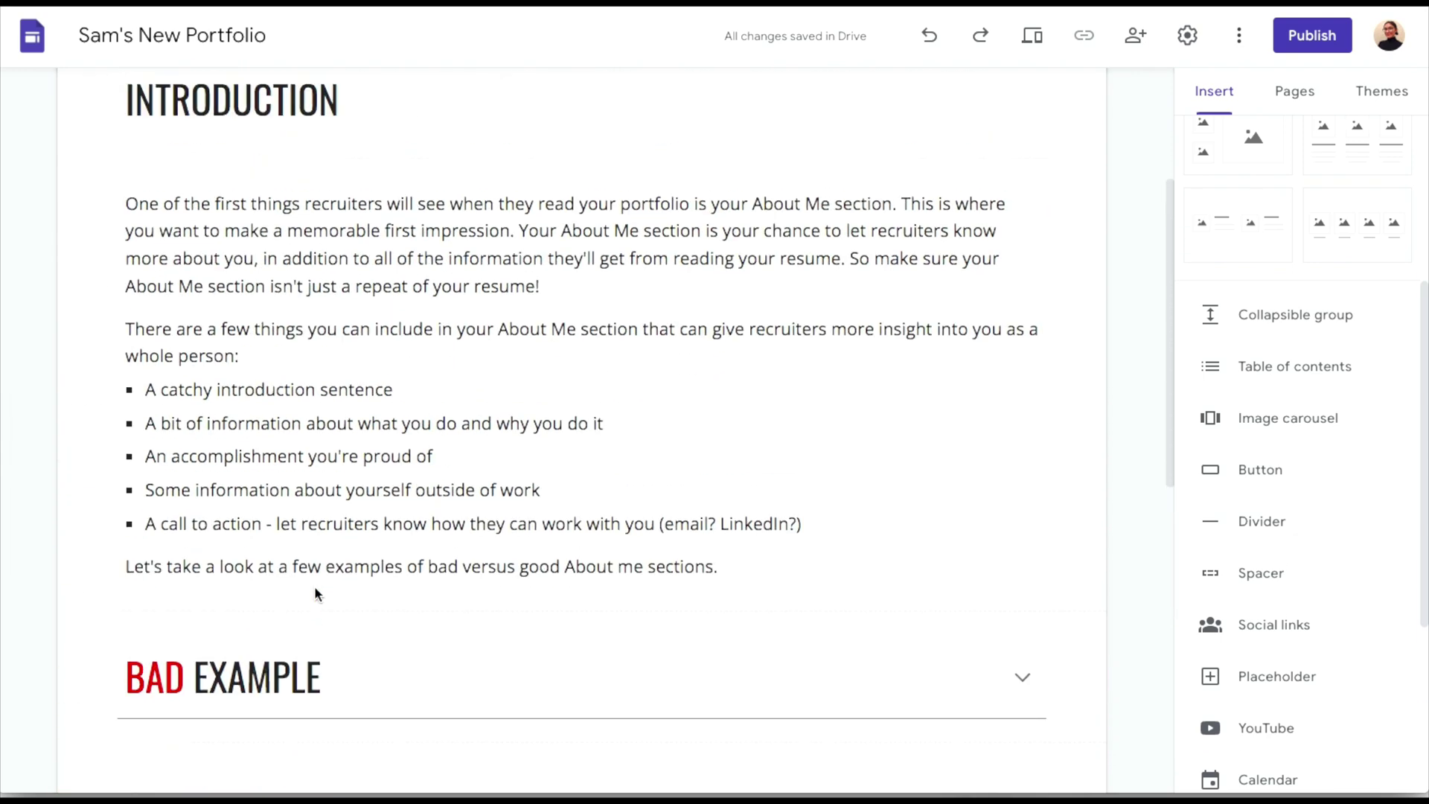
{"action": "scroll", "coordinate": [315, 587], "scroll_direction": "down", "scroll_amount": 10}
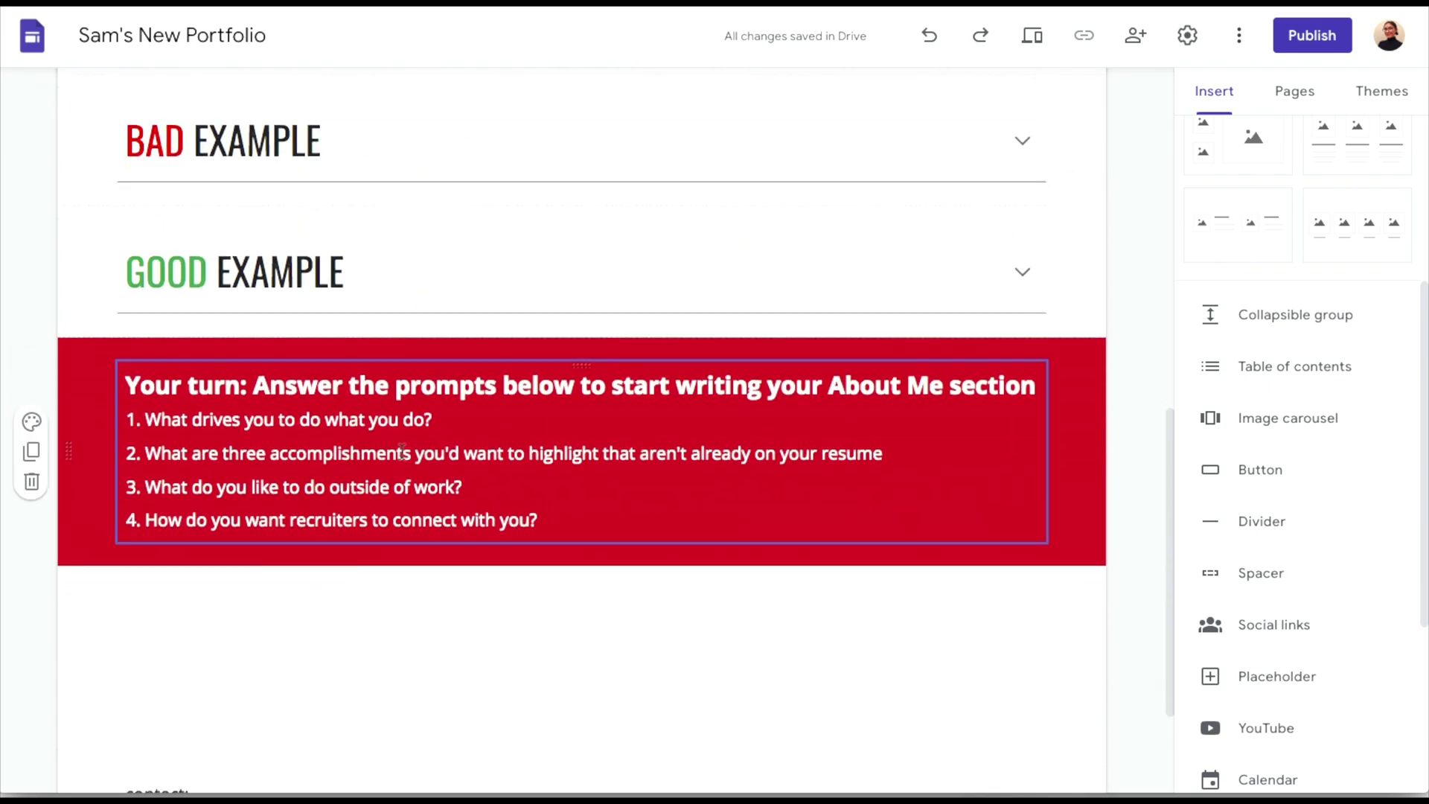
{"action": "scroll", "coordinate": [402, 457], "scroll_direction": "up", "scroll_amount": 5}
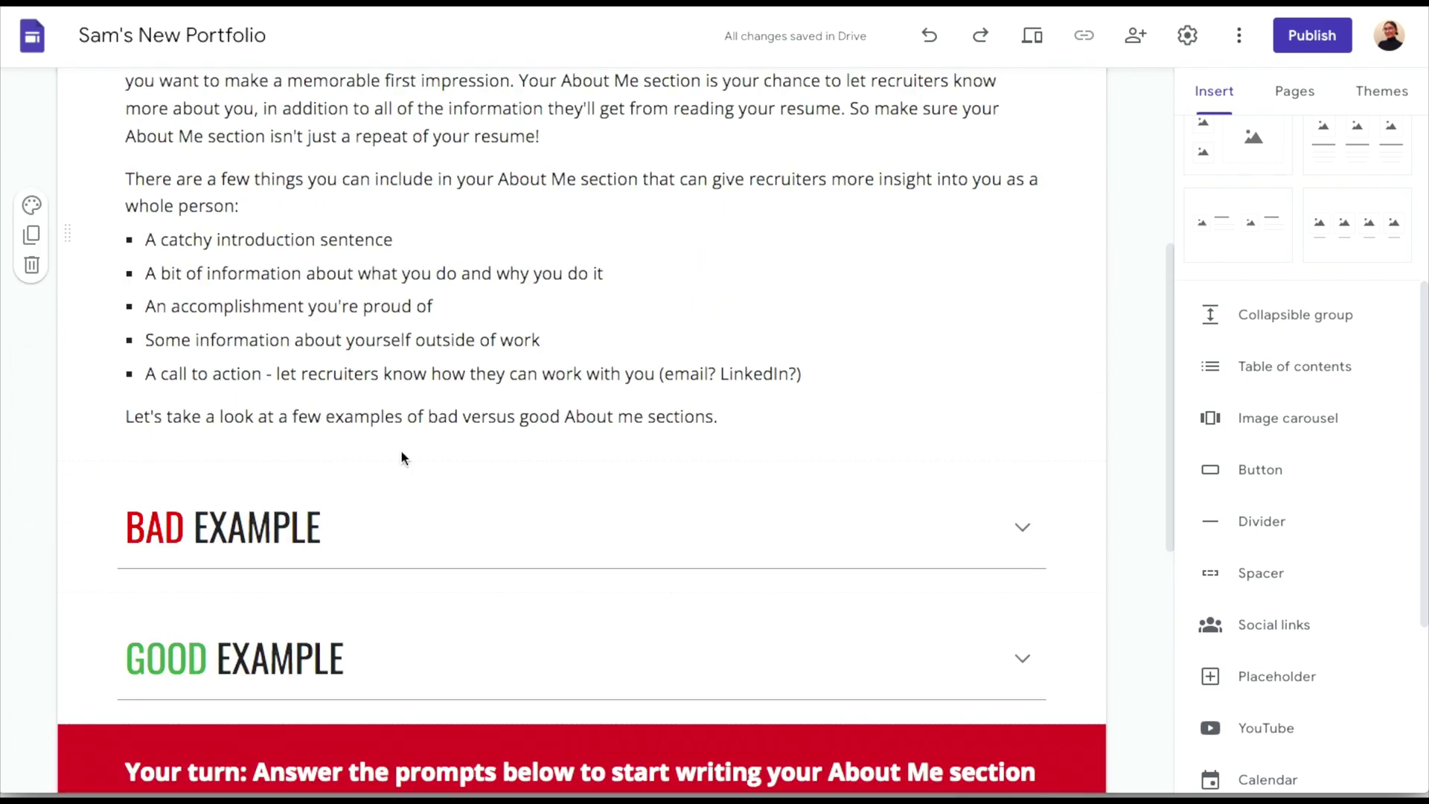
{"action": "left_click", "coordinate": [1025, 51]}
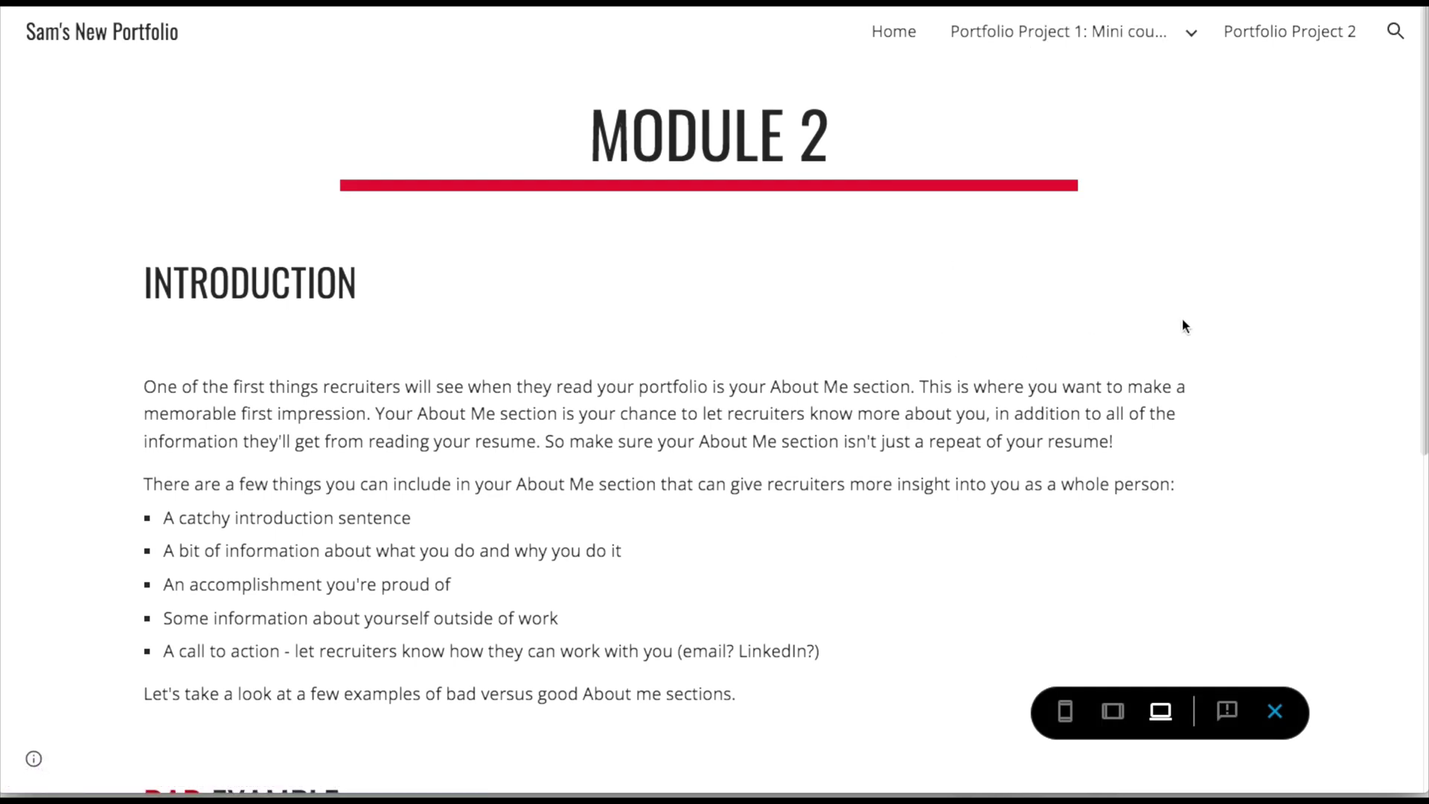
{"action": "scroll", "coordinate": [1185, 326], "scroll_direction": "down", "scroll_amount": 4}
{"action": "scroll", "coordinate": [1190, 345], "scroll_direction": "down", "scroll_amount": 1}
{"action": "left_click", "coordinate": [1241, 469]}
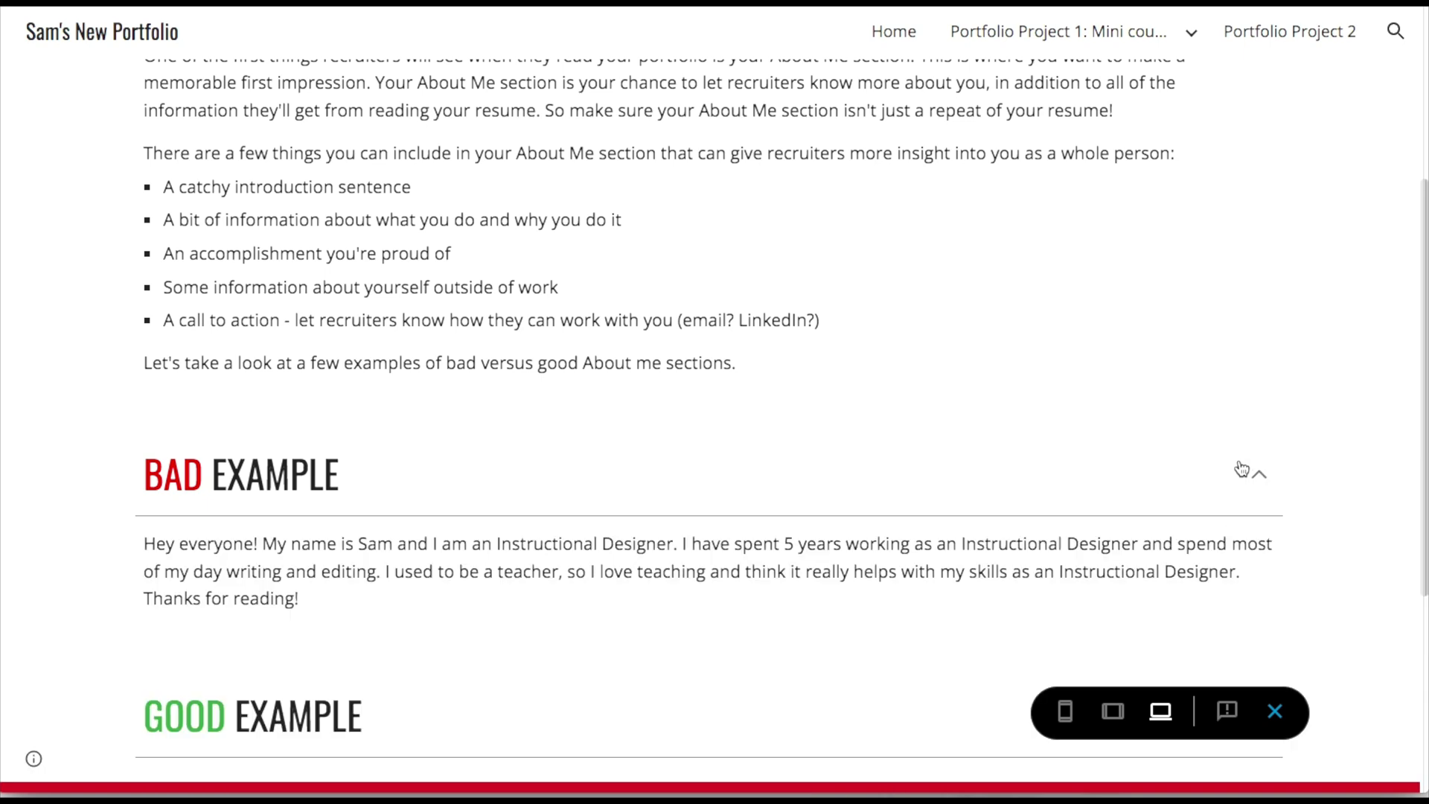
{"action": "left_click", "coordinate": [1241, 469]}
{"action": "scroll", "coordinate": [1243, 461], "scroll_direction": "down", "scroll_amount": 3}
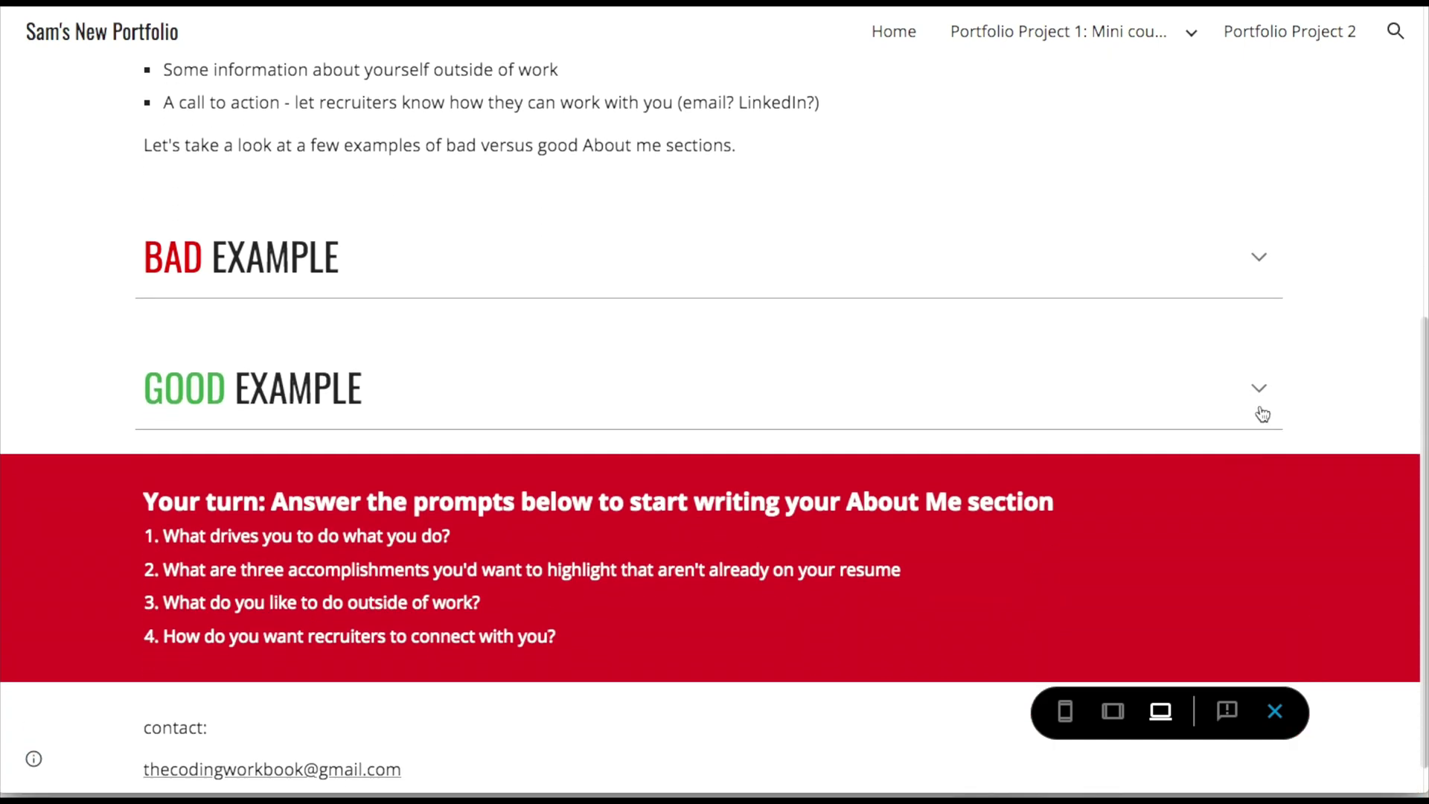
{"action": "left_click", "coordinate": [1260, 394]}
{"action": "left_click", "coordinate": [1263, 414]}
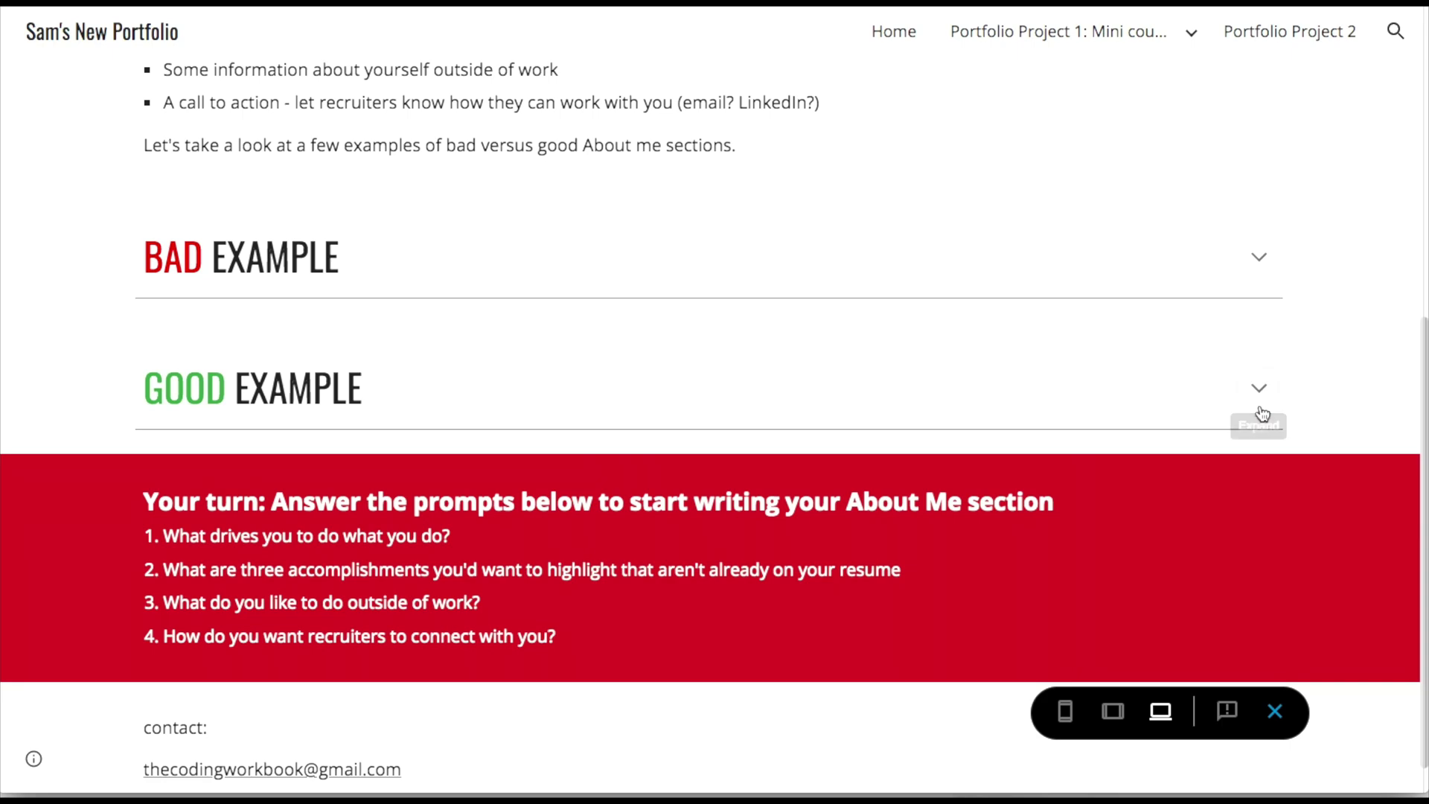
{"action": "scroll", "coordinate": [1264, 411], "scroll_direction": "down", "scroll_amount": 1}
{"action": "scroll", "coordinate": [1264, 411], "scroll_direction": "up", "scroll_amount": 8}
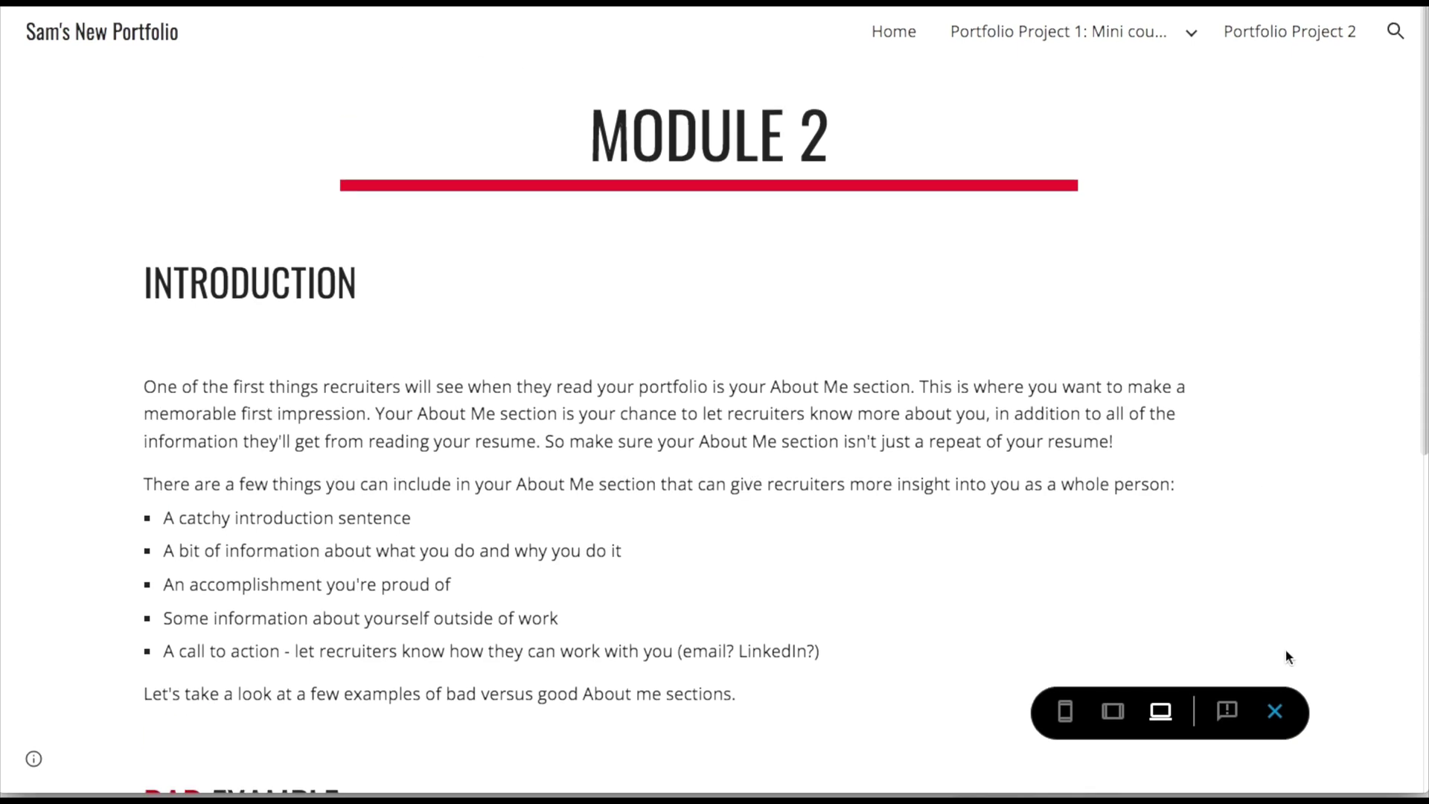
{"action": "left_click", "coordinate": [1275, 711]}
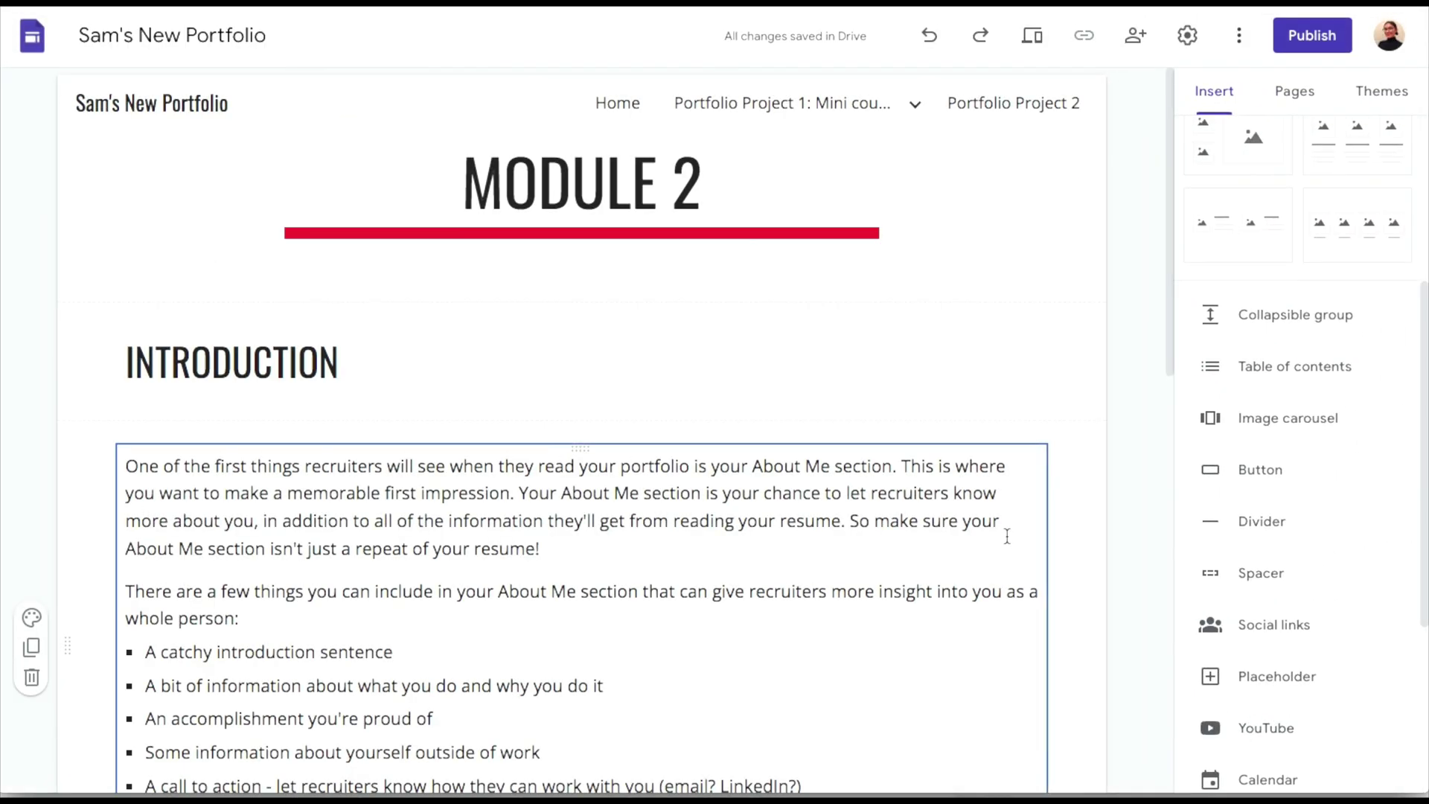
Insert a button named "Module 3: Build your first portfolio project" linked to the Module 3 page and place it at the section's right edge.
{"action": "scroll", "coordinate": [1005, 536], "scroll_direction": "down", "scroll_amount": 12}
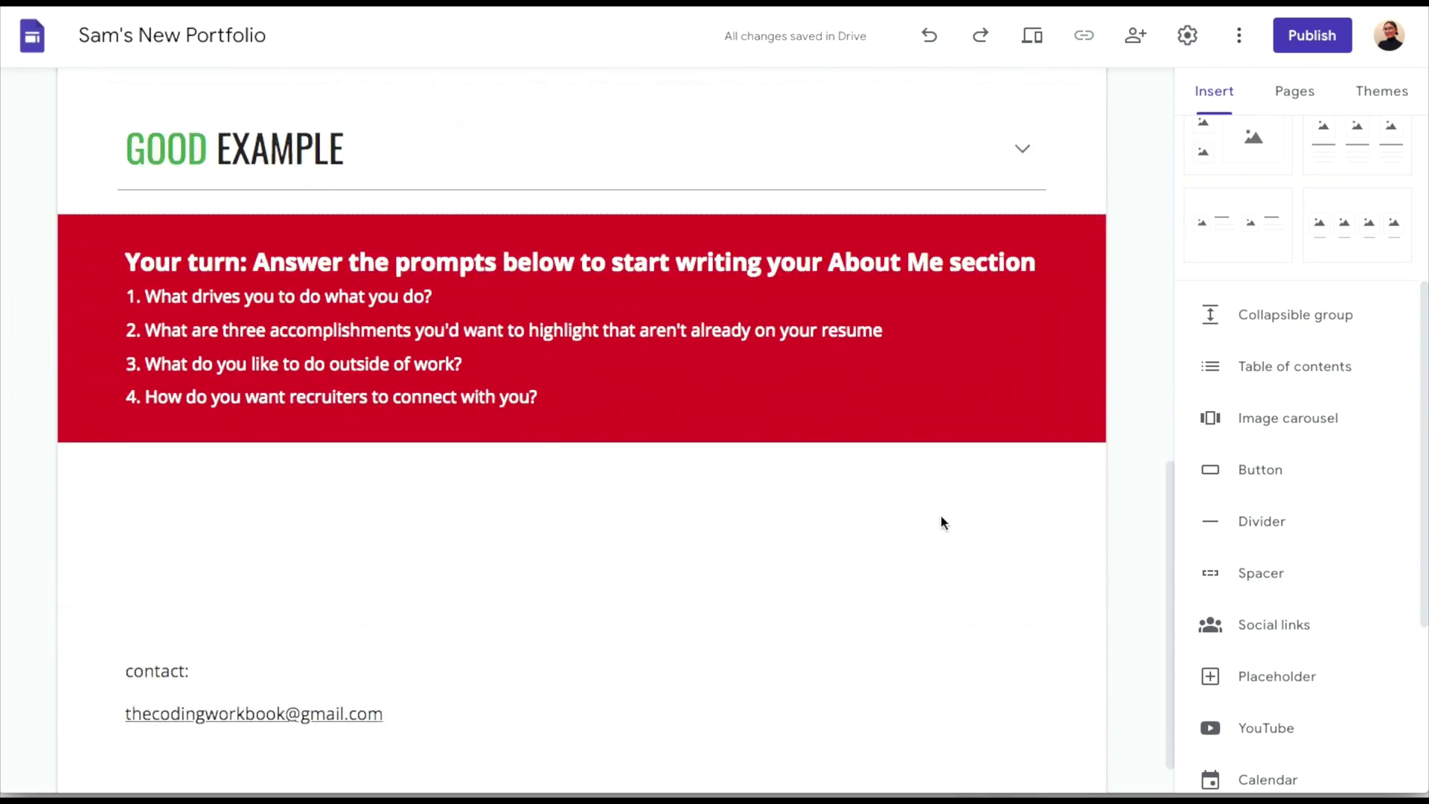
{"action": "left_click", "coordinate": [1219, 476]}
{"action": "type", "text": "Module 3"}
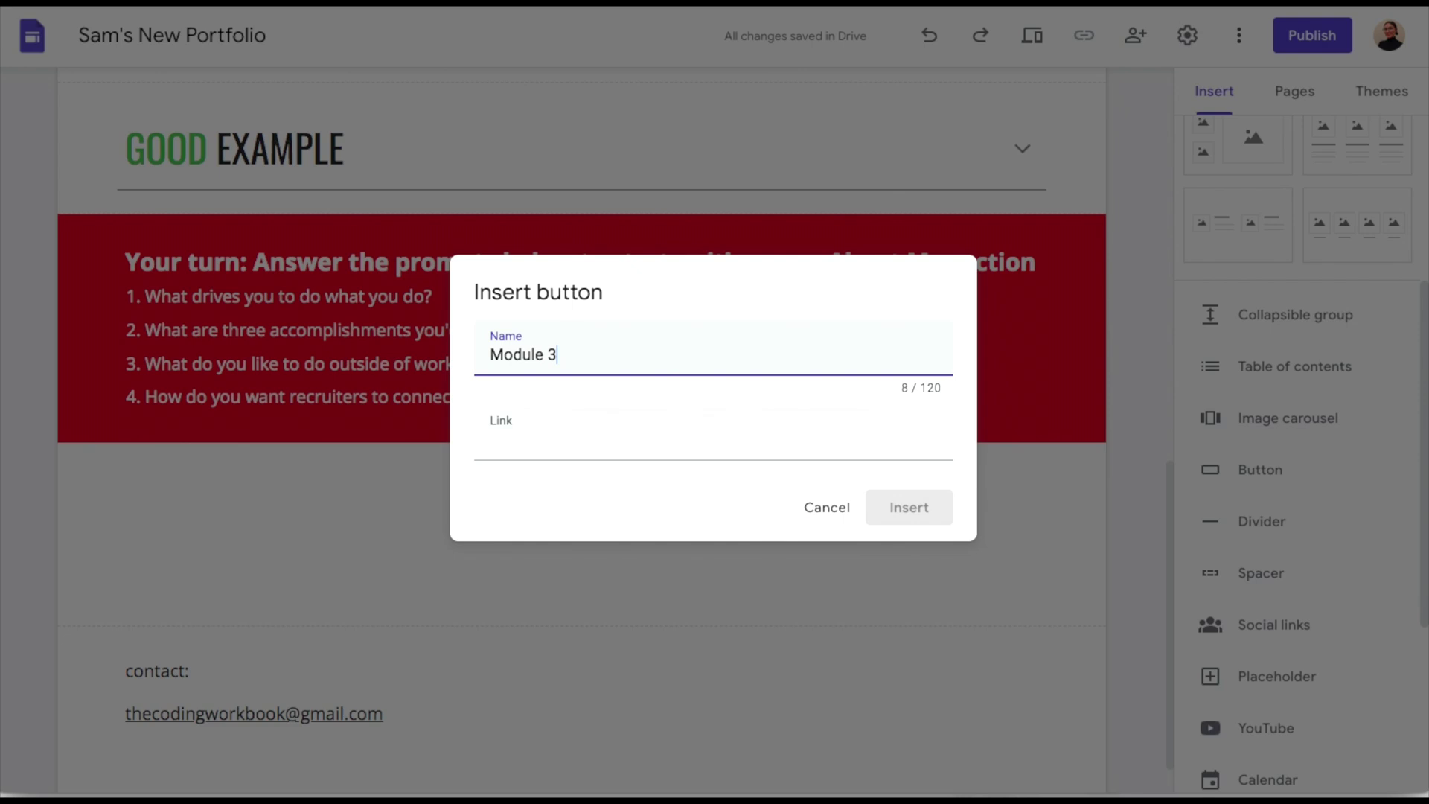
{"action": "type", "text": ": Build your first portfolio project"}
{"action": "left_click", "coordinate": [660, 439]}
{"action": "scroll", "coordinate": [625, 549], "scroll_direction": "down", "scroll_amount": 2}
{"action": "left_click", "coordinate": [625, 552]}
{"action": "left_click", "coordinate": [910, 509]}
{"action": "left_click_drag", "start_coordinate": [178, 341], "coordinate": [975, 340]}
Insert a button named "Module 1: Create your portfolio structure" linked to the Module 1 page.
{"action": "double_click", "coordinate": [173, 338]}
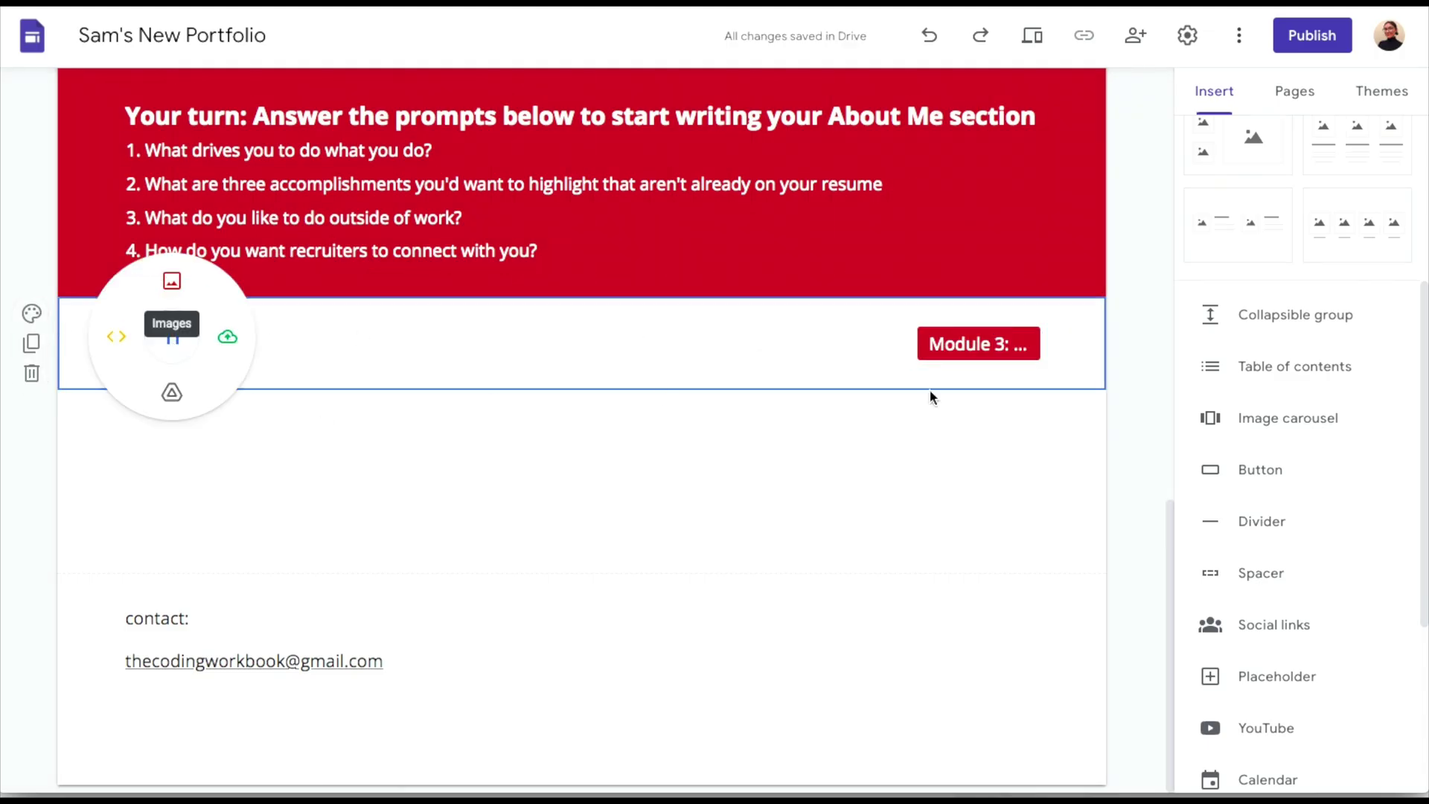
{"action": "left_click", "coordinate": [1238, 467]}
{"action": "type", "text": "Module 1"}
{"action": "type", "text": ": Build your portfolio s"}
{"action": "type", "text": "tructure"}
{"action": "double_click", "coordinate": [582, 355]}
{"action": "type", "text": "Create"}
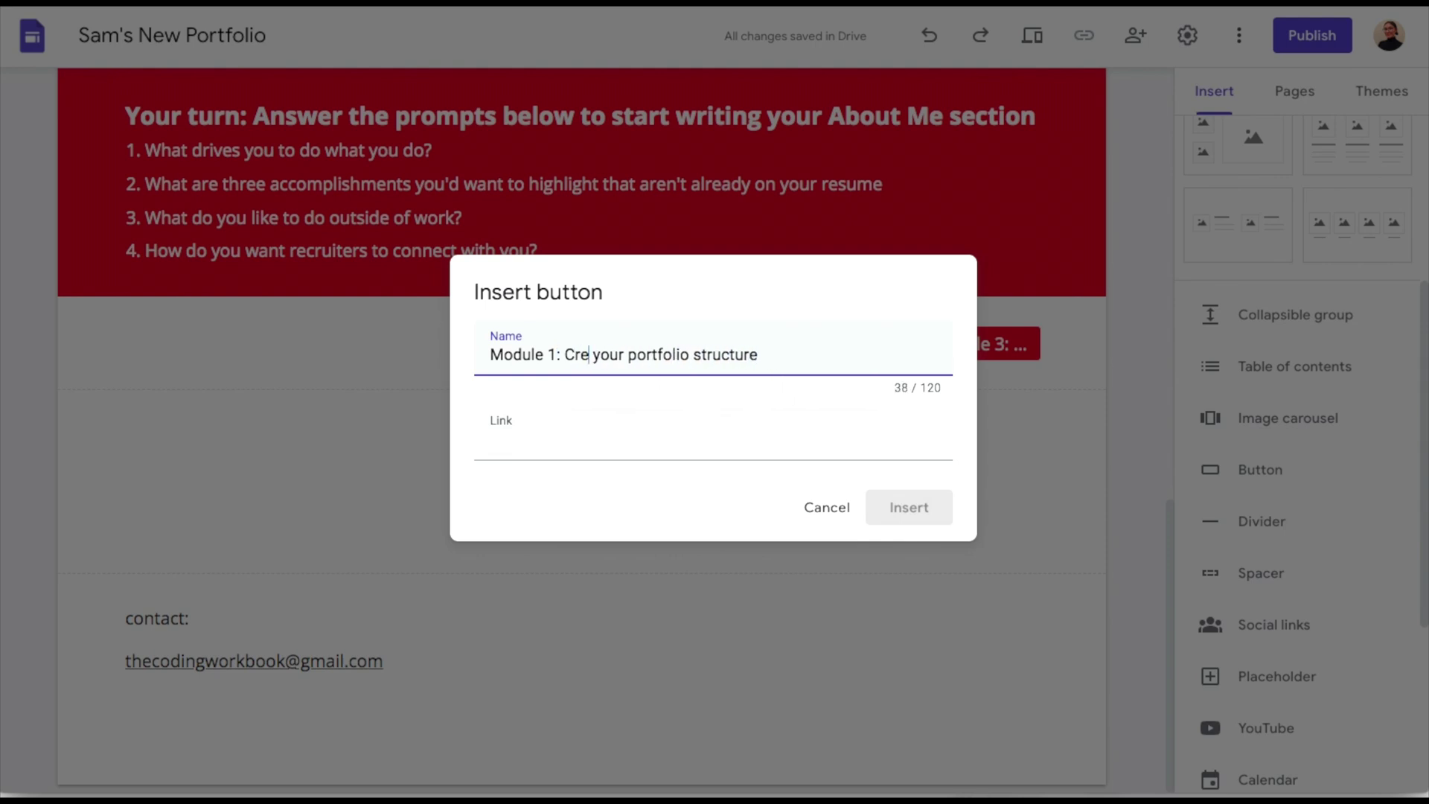
{"action": "left_click", "coordinate": [533, 442]}
{"action": "left_click", "coordinate": [632, 612]}
{"action": "left_click", "coordinate": [930, 508]}
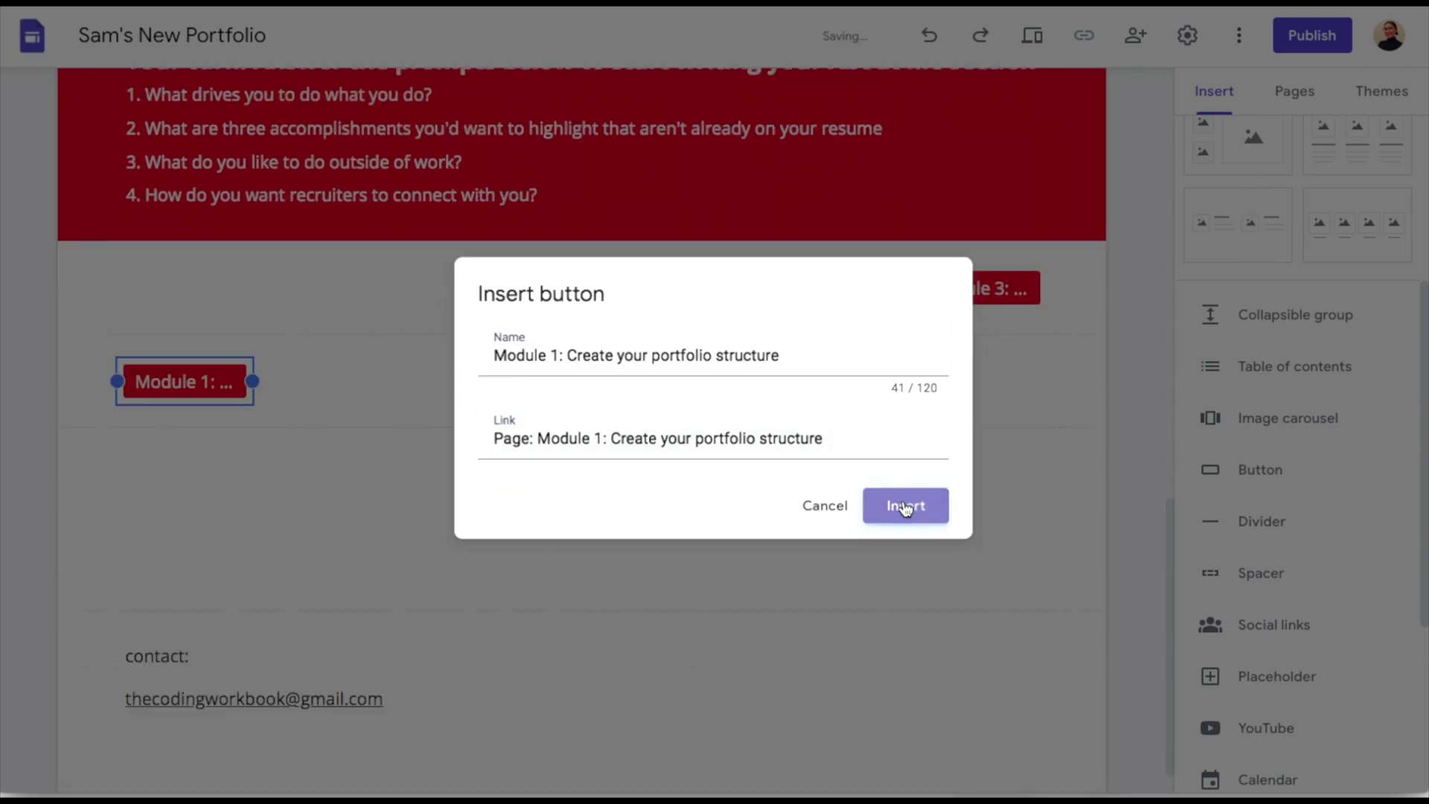
{"action": "left_click", "coordinate": [380, 349]}
Open the Module 3 page and replace the "Module 3 content" placeholder with "Introduction".
{"action": "scroll", "coordinate": [382, 351], "scroll_direction": "up", "scroll_amount": 6}
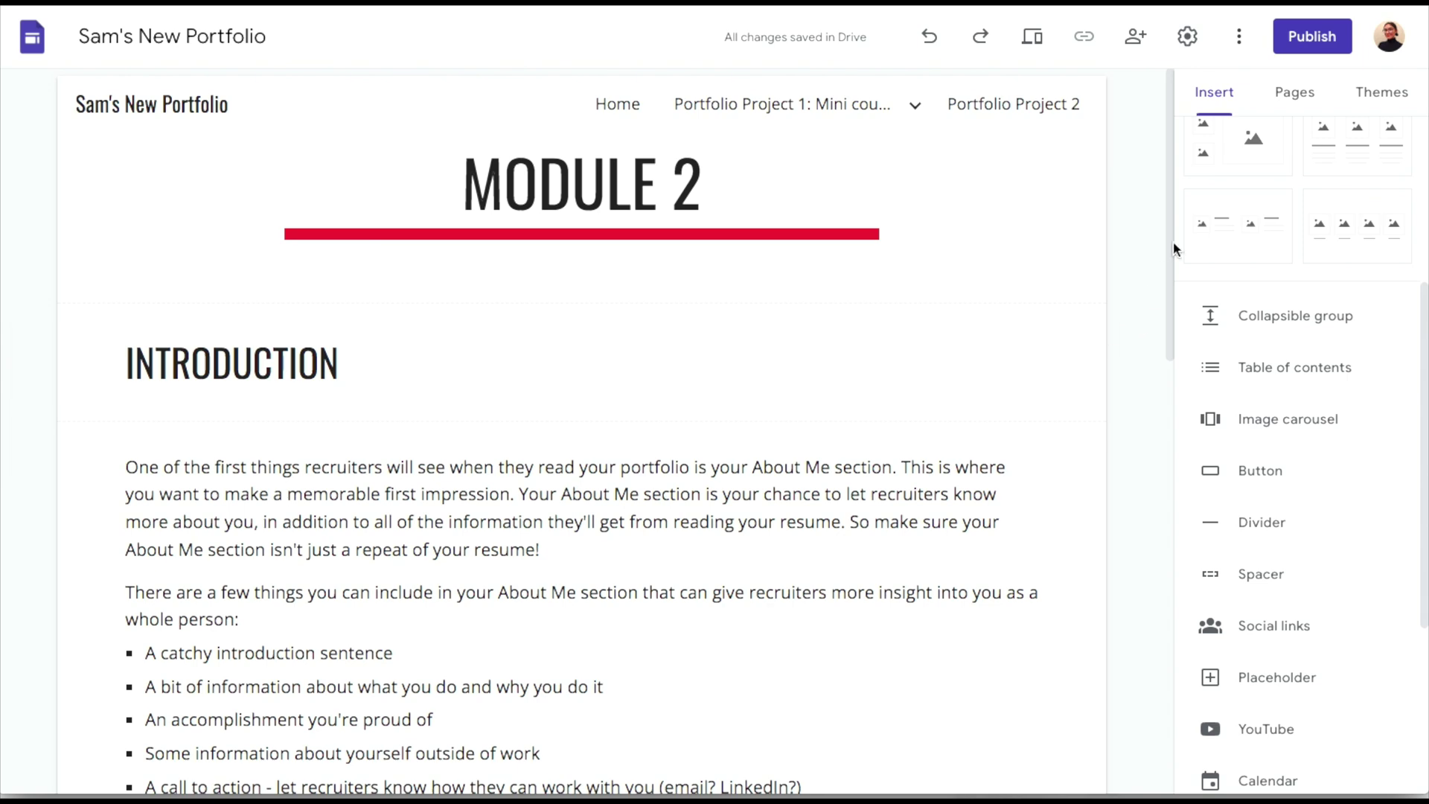
{"action": "left_click", "coordinate": [1285, 112]}
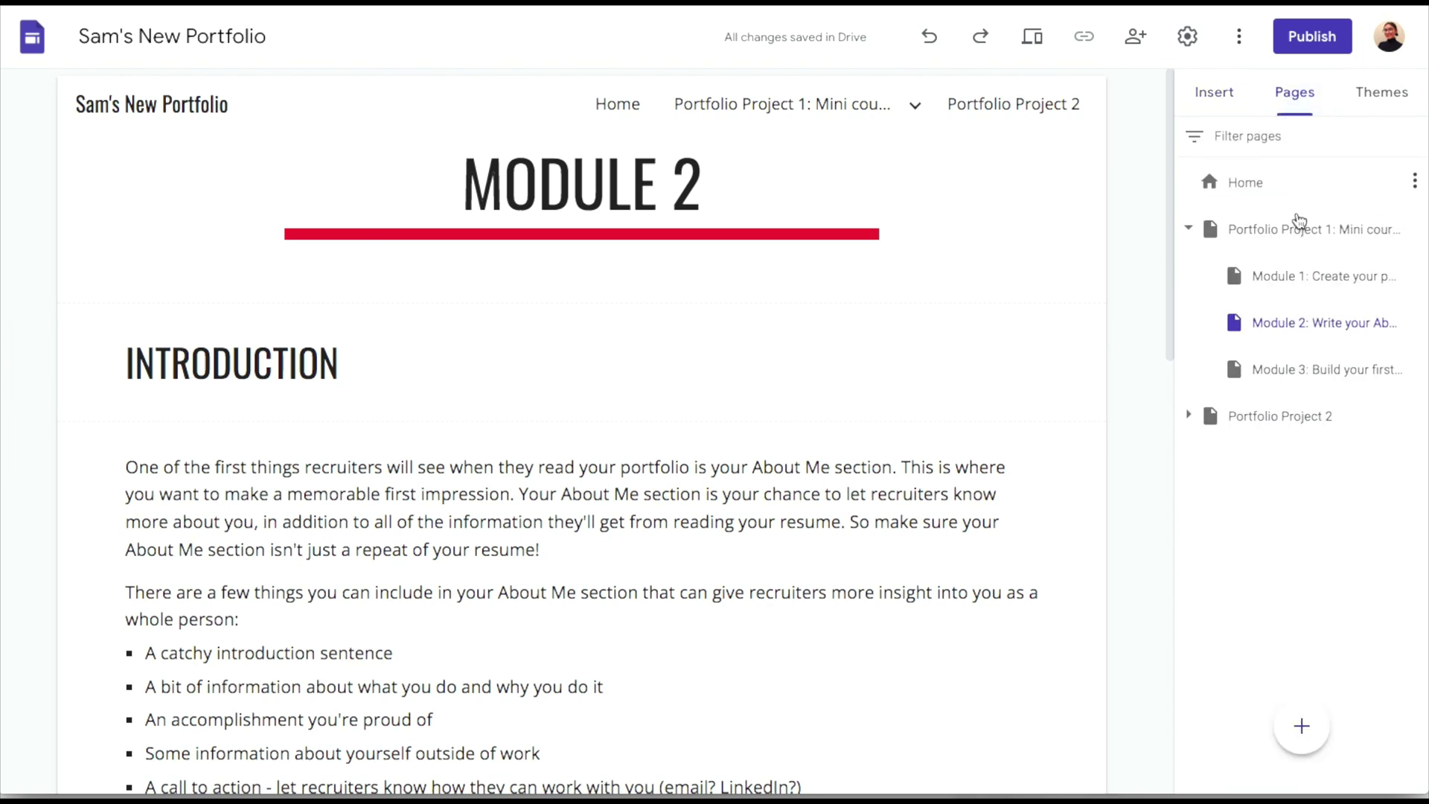
{"action": "left_click", "coordinate": [1301, 370]}
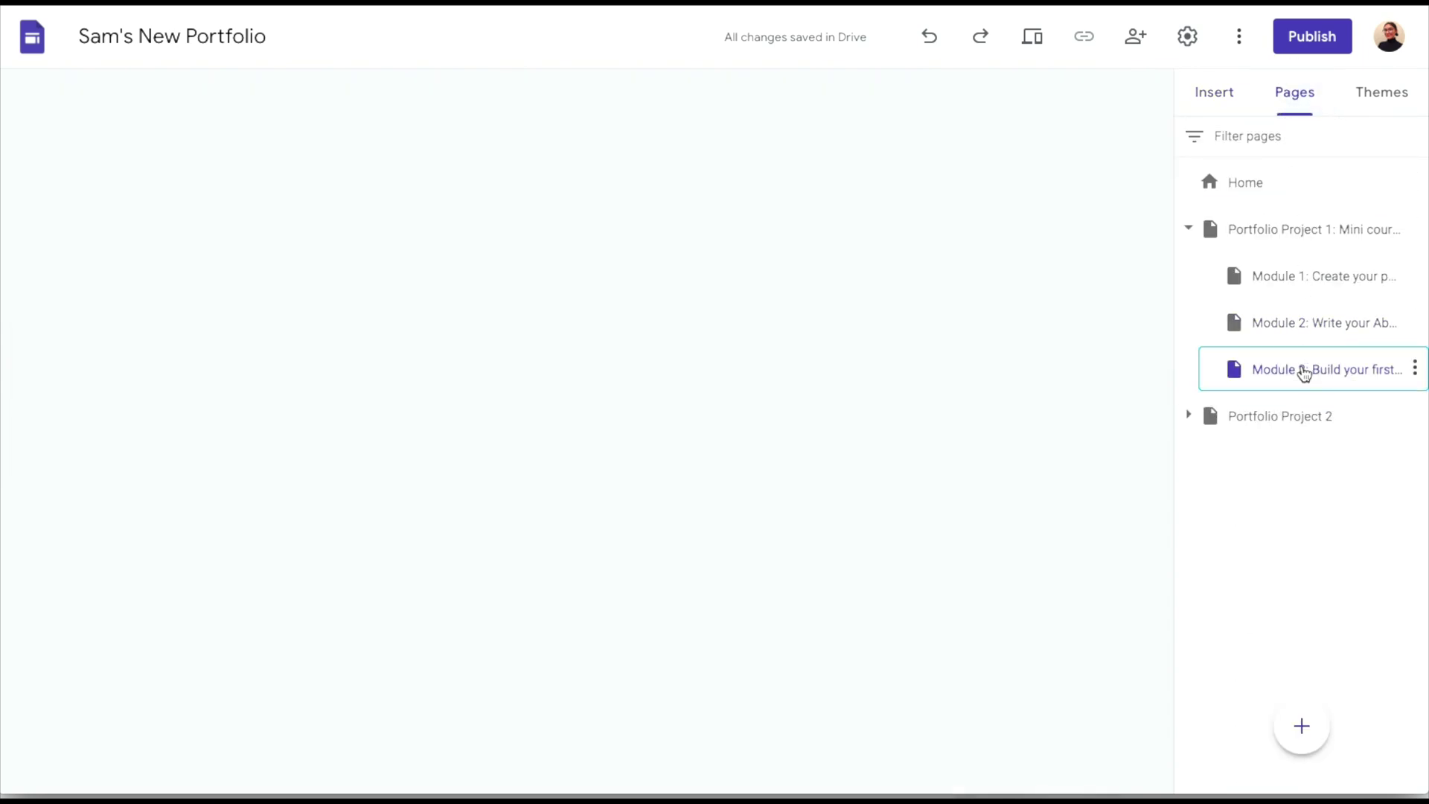
{"action": "left_click", "coordinate": [387, 350]}
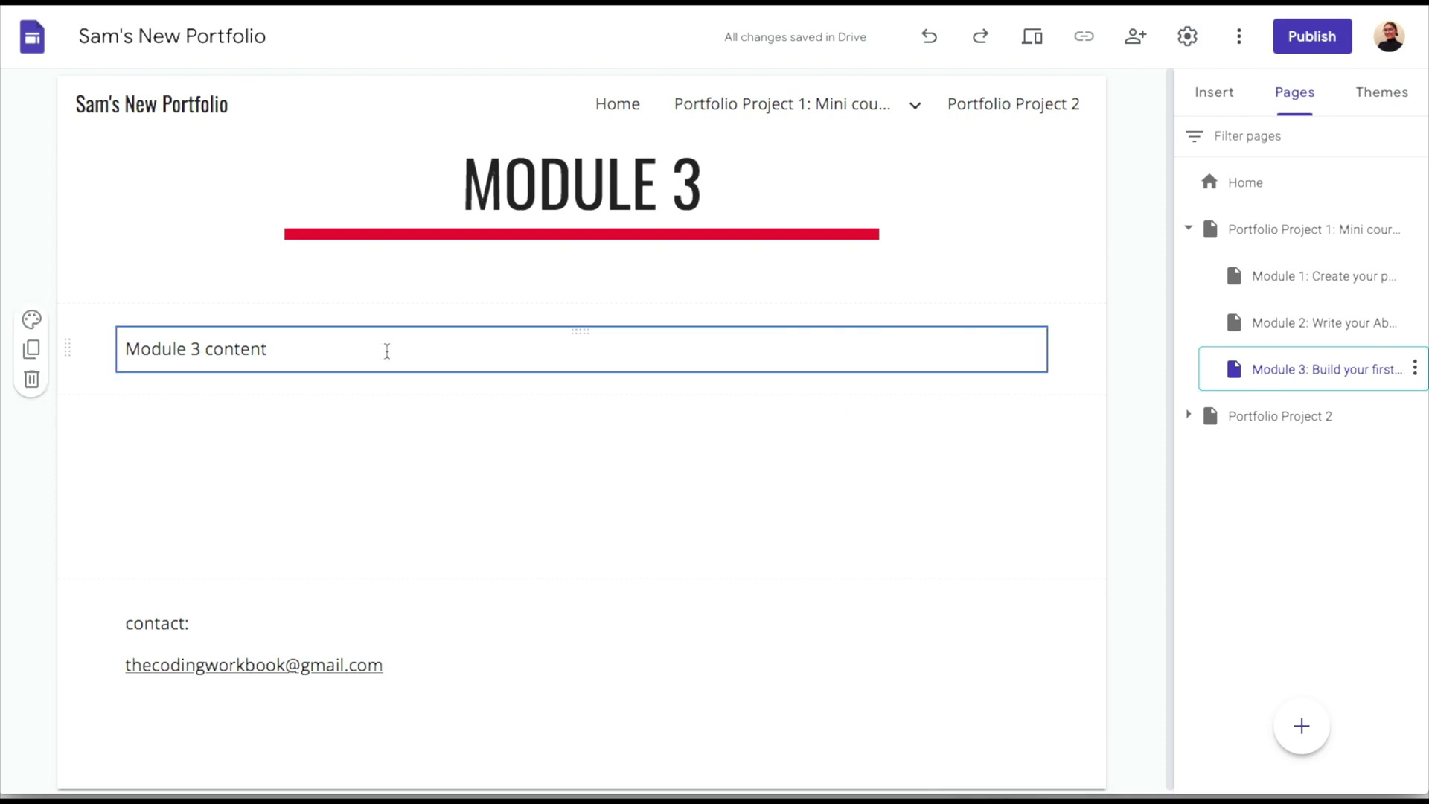
{"action": "left_click", "coordinate": [198, 349]}
{"action": "key", "text": "ctrl+a"}
{"action": "type", "text": "Introduction"}
Apply the Heading style to the "Introduction" text on the Module 3 page.
{"action": "double_click", "coordinate": [166, 356]}
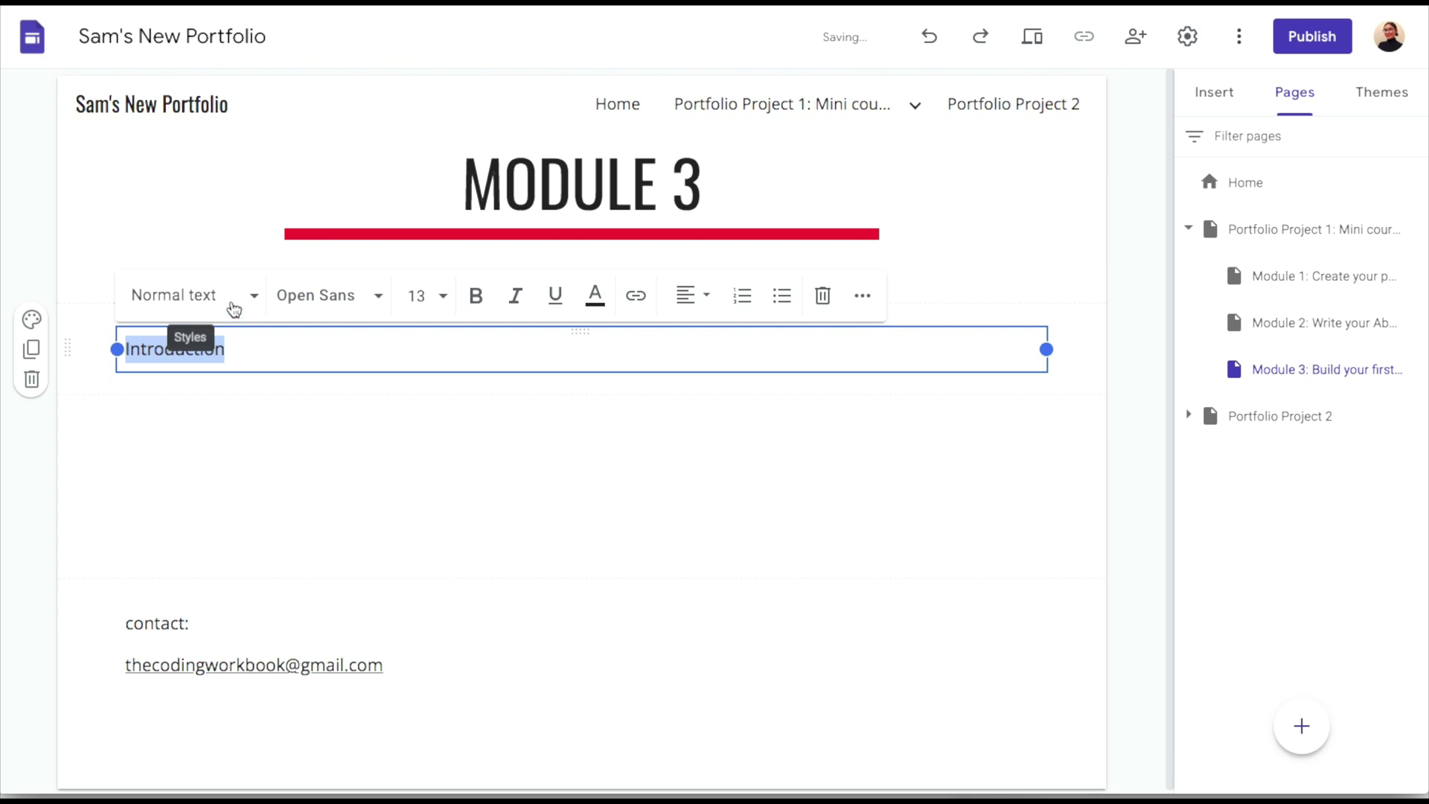
{"action": "left_click", "coordinate": [230, 309]}
{"action": "left_click", "coordinate": [204, 398]}
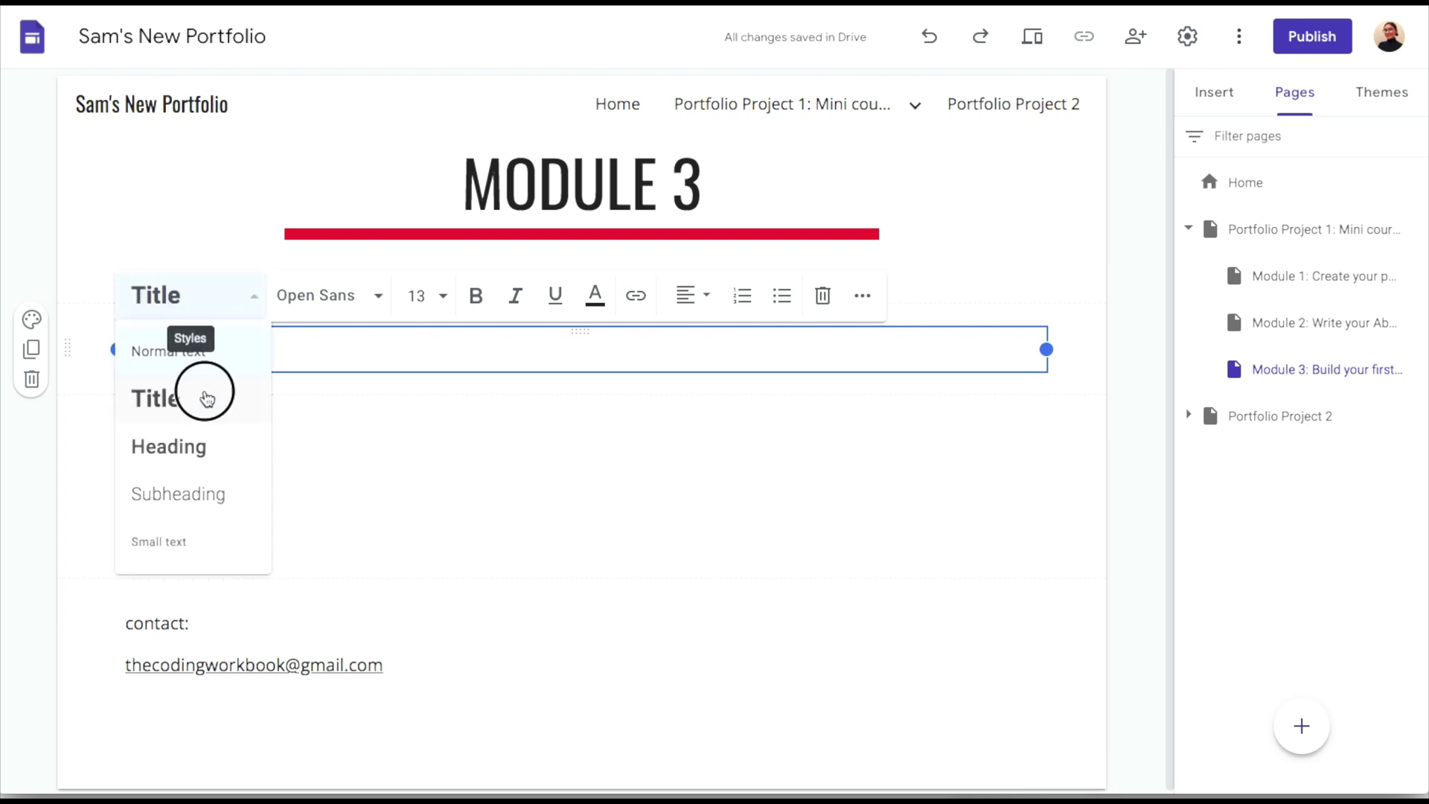
{"action": "left_click", "coordinate": [217, 312]}
{"action": "left_click", "coordinate": [200, 446]}
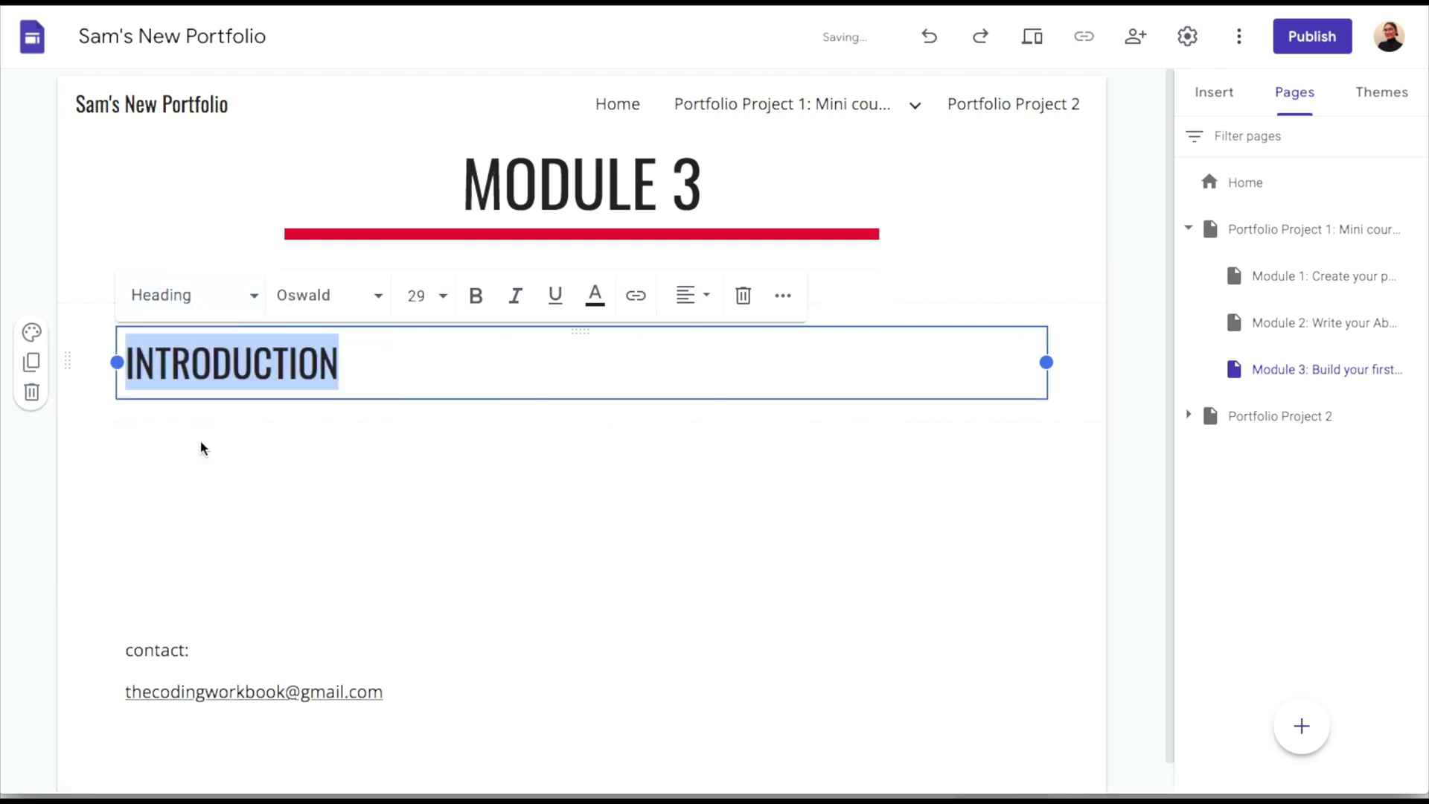
Add a text box below "Introduction" with the text on building a first portfolio project, the three project categories and the Gmail template job aid.
{"action": "left_click", "coordinate": [176, 426]}
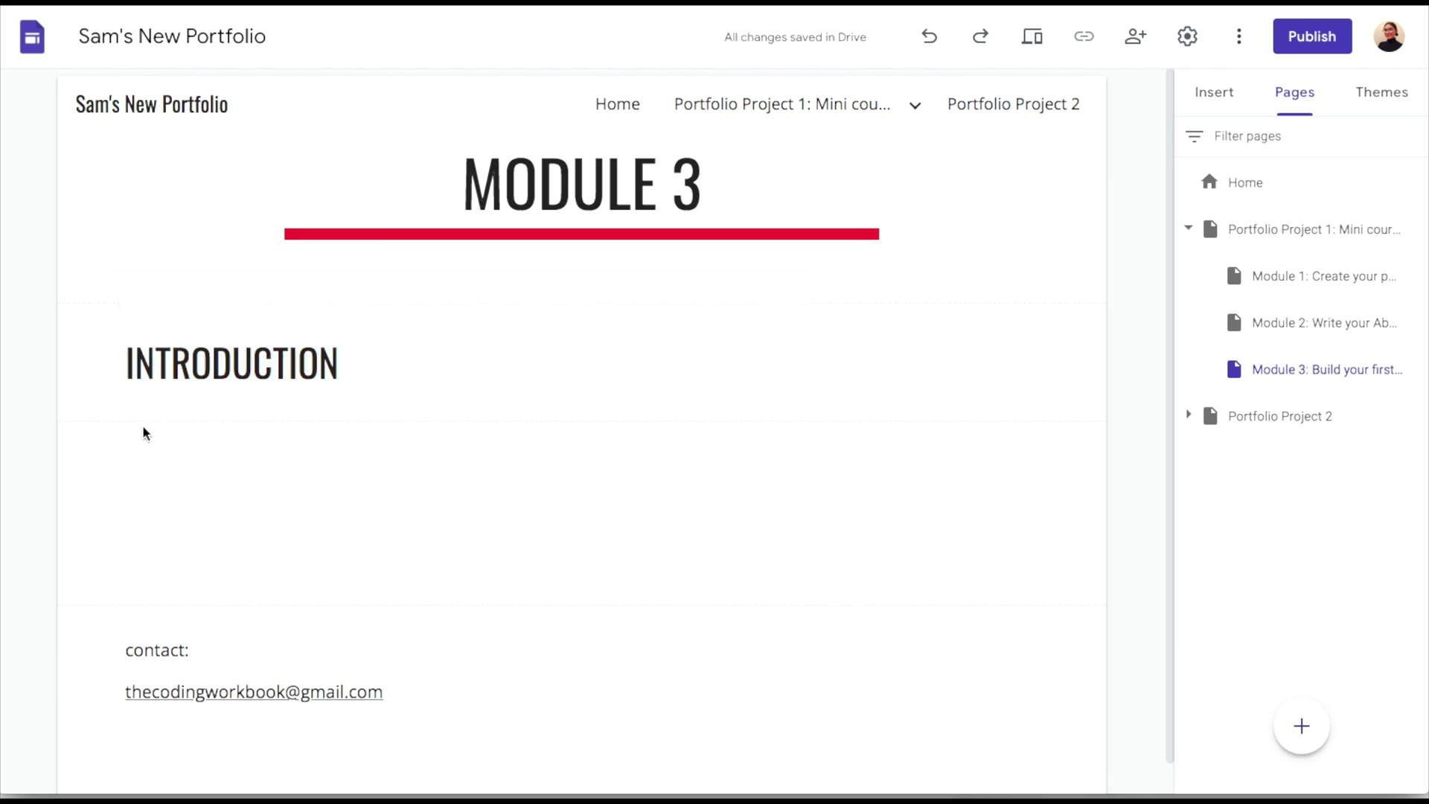
{"action": "double_click", "coordinate": [144, 430]}
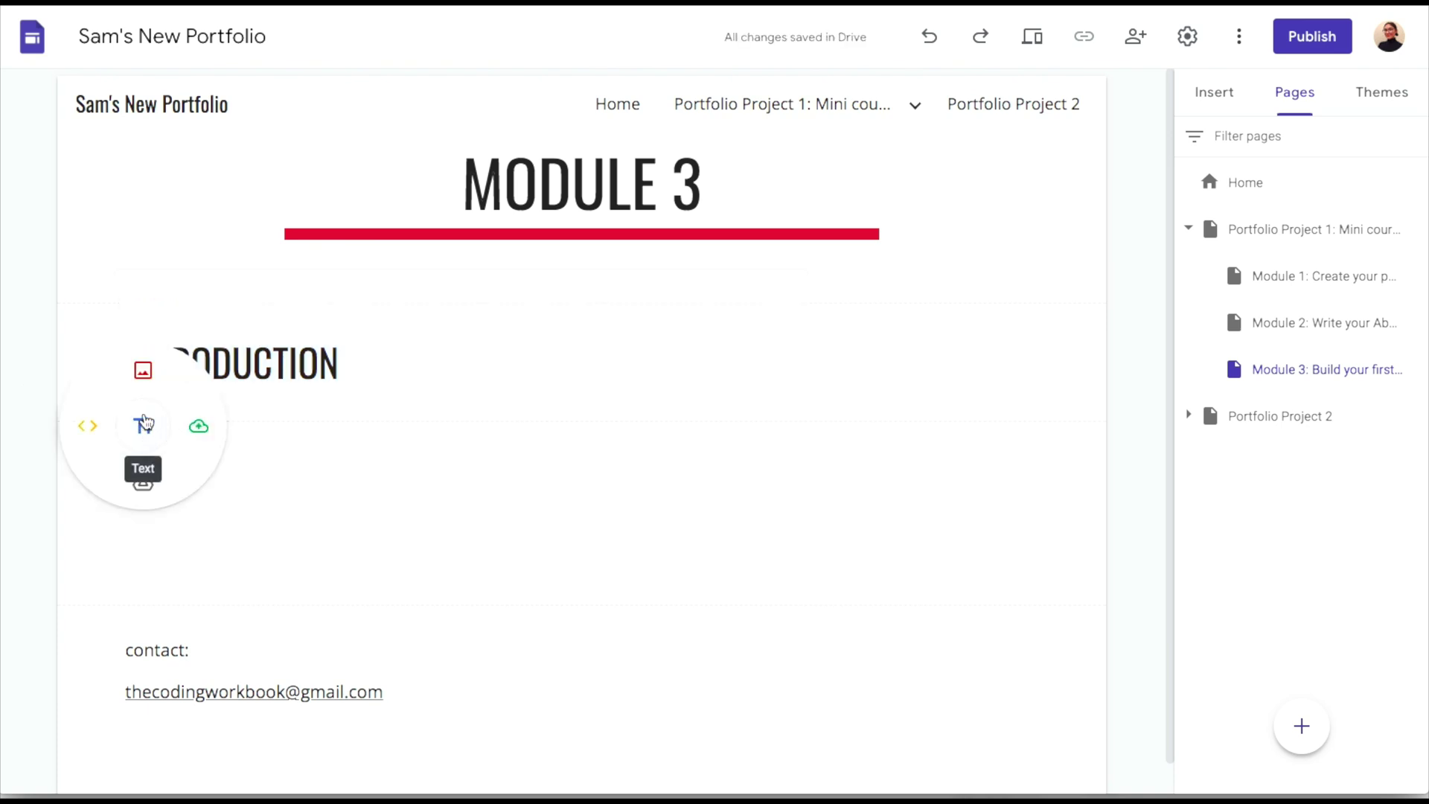
{"action": "left_click", "coordinate": [139, 427]}
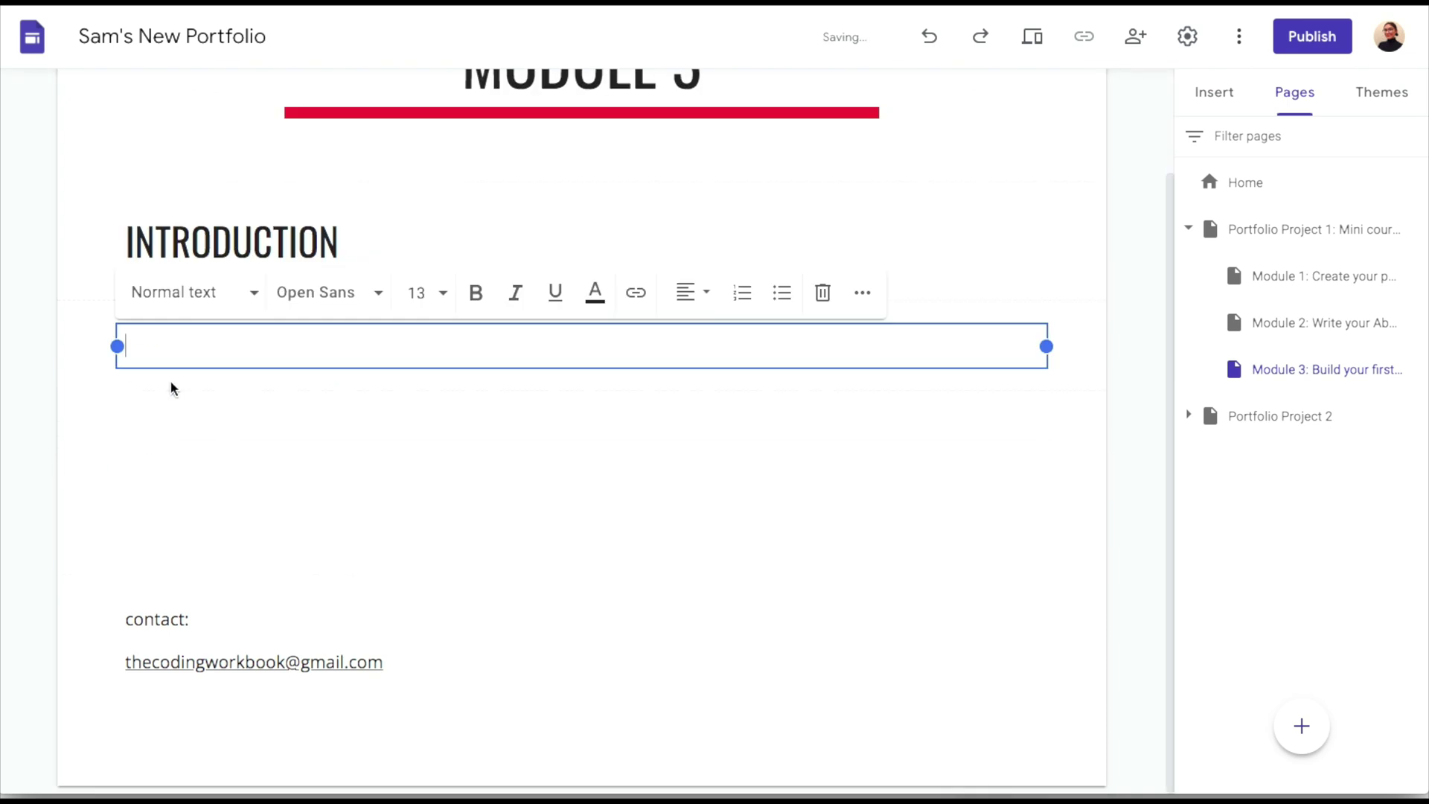
{"action": "type", "text": "Now that you've written your About Me section"}
{"action": "left_click", "coordinate": [596, 356]}
{"action": "type", "text": ", it's time to build your"}
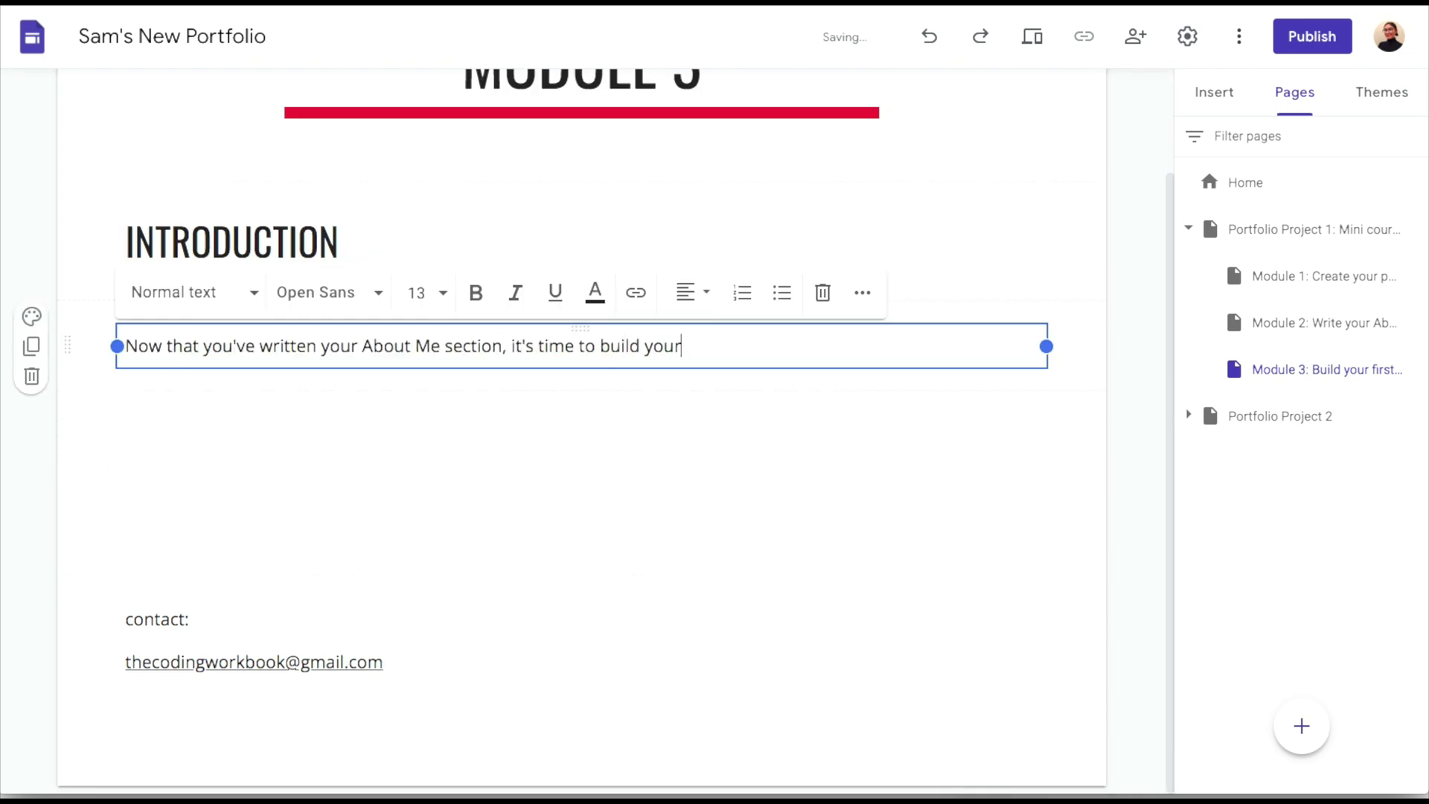
{"action": "type", "text": " first portfolio project."}
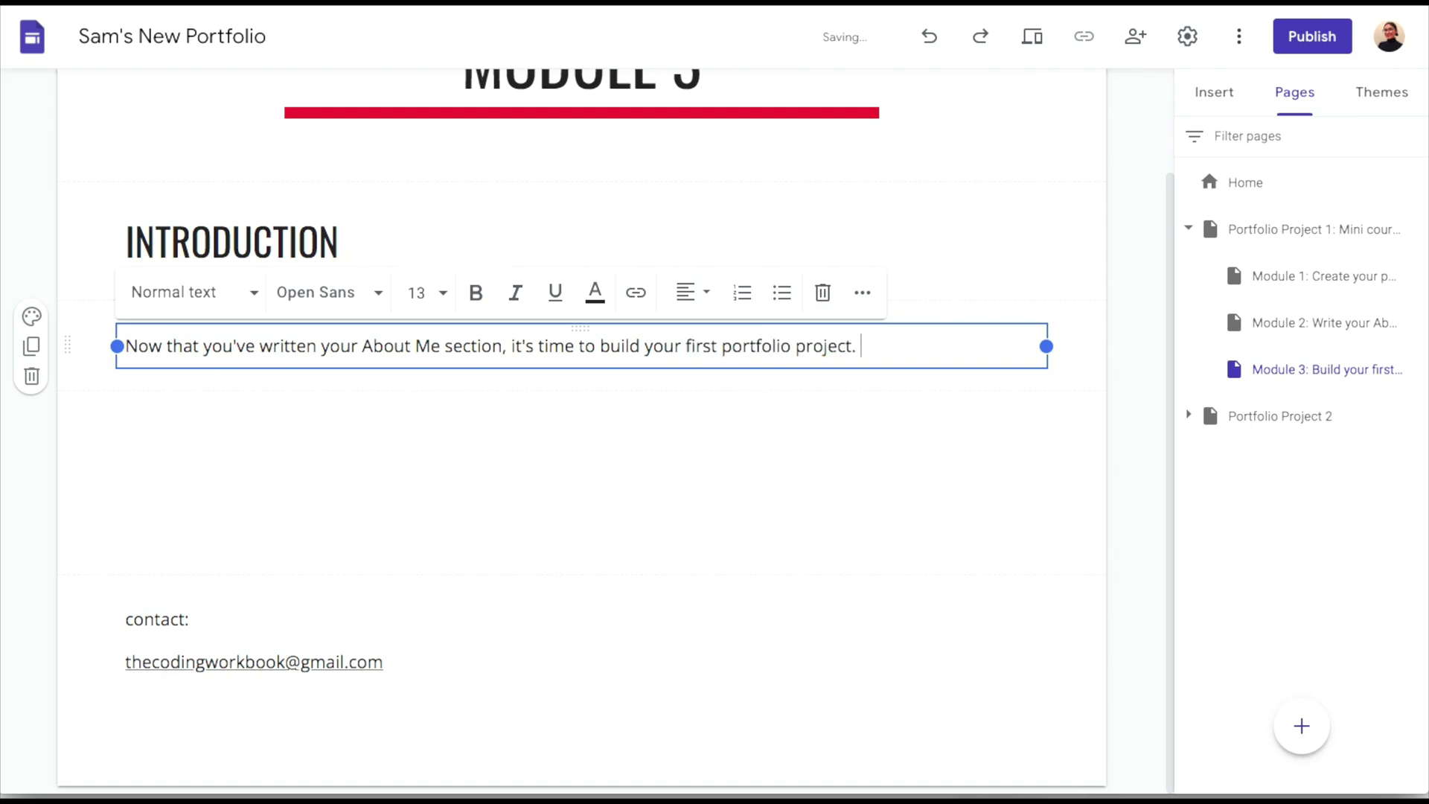
{"action": "key", "text": "ctrl+v"}
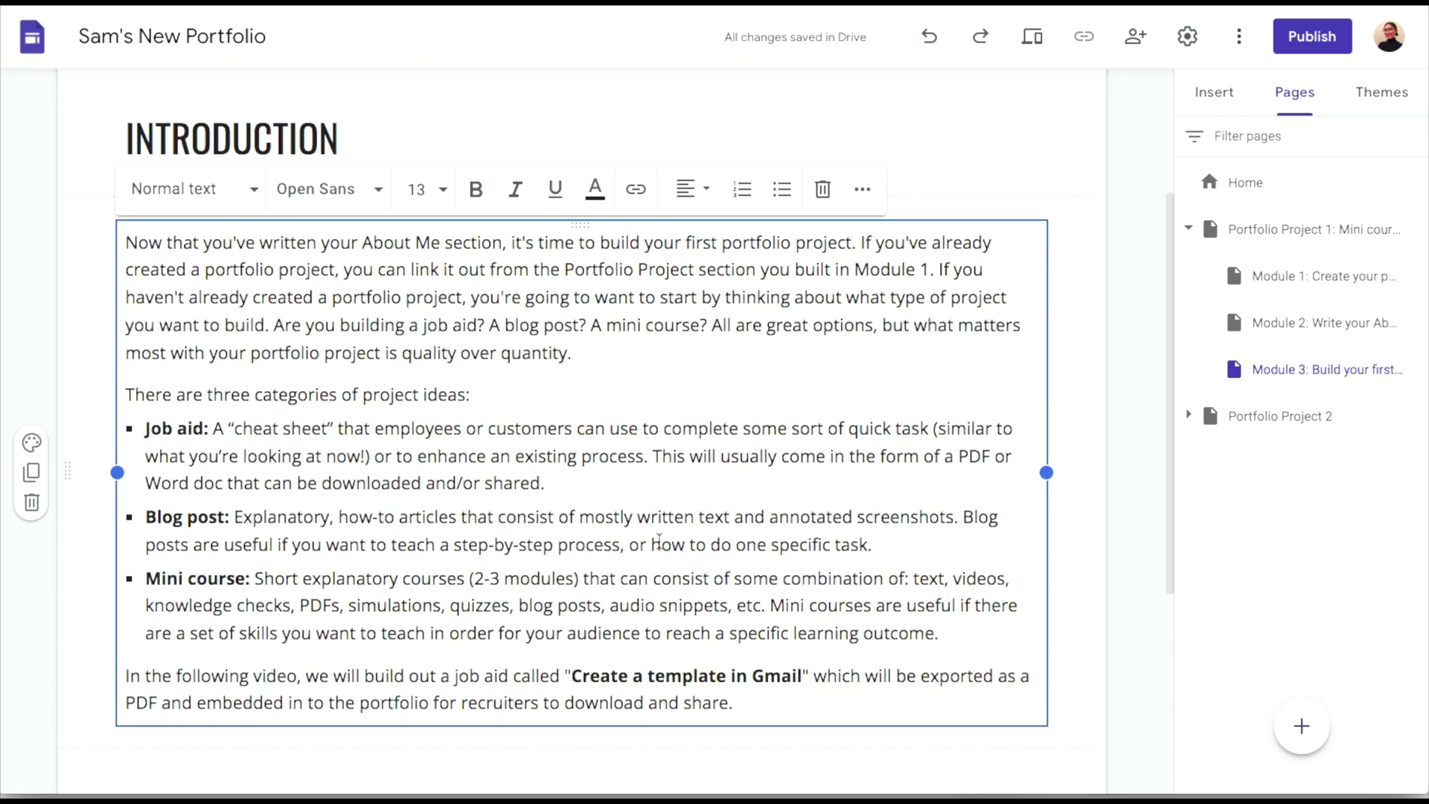
Insert a collapsible group below the introduction text and title it "Portfolio Project Ideas".
{"action": "scroll", "coordinate": [659, 541], "scroll_direction": "down", "scroll_amount": 3}
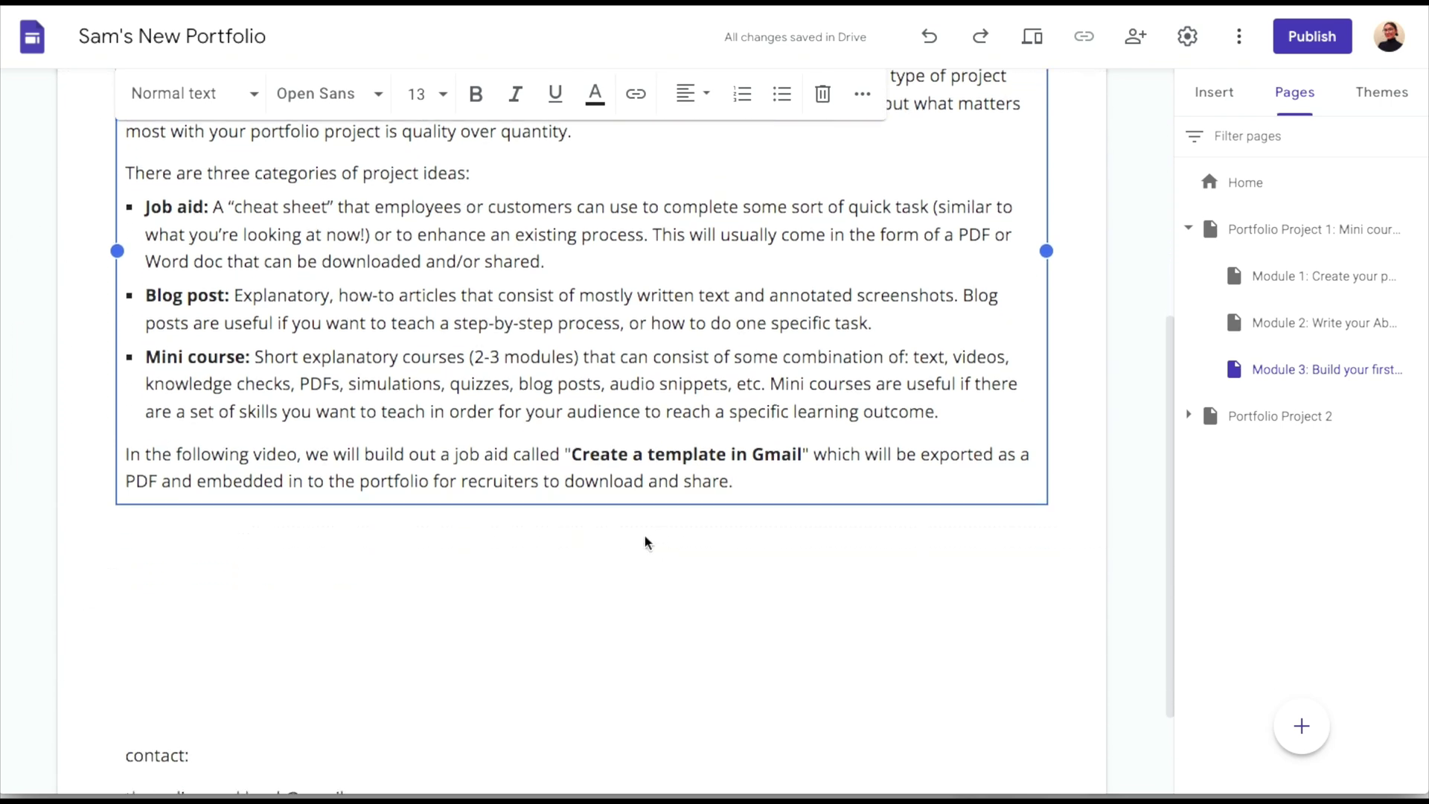
{"action": "double_click", "coordinate": [607, 533]}
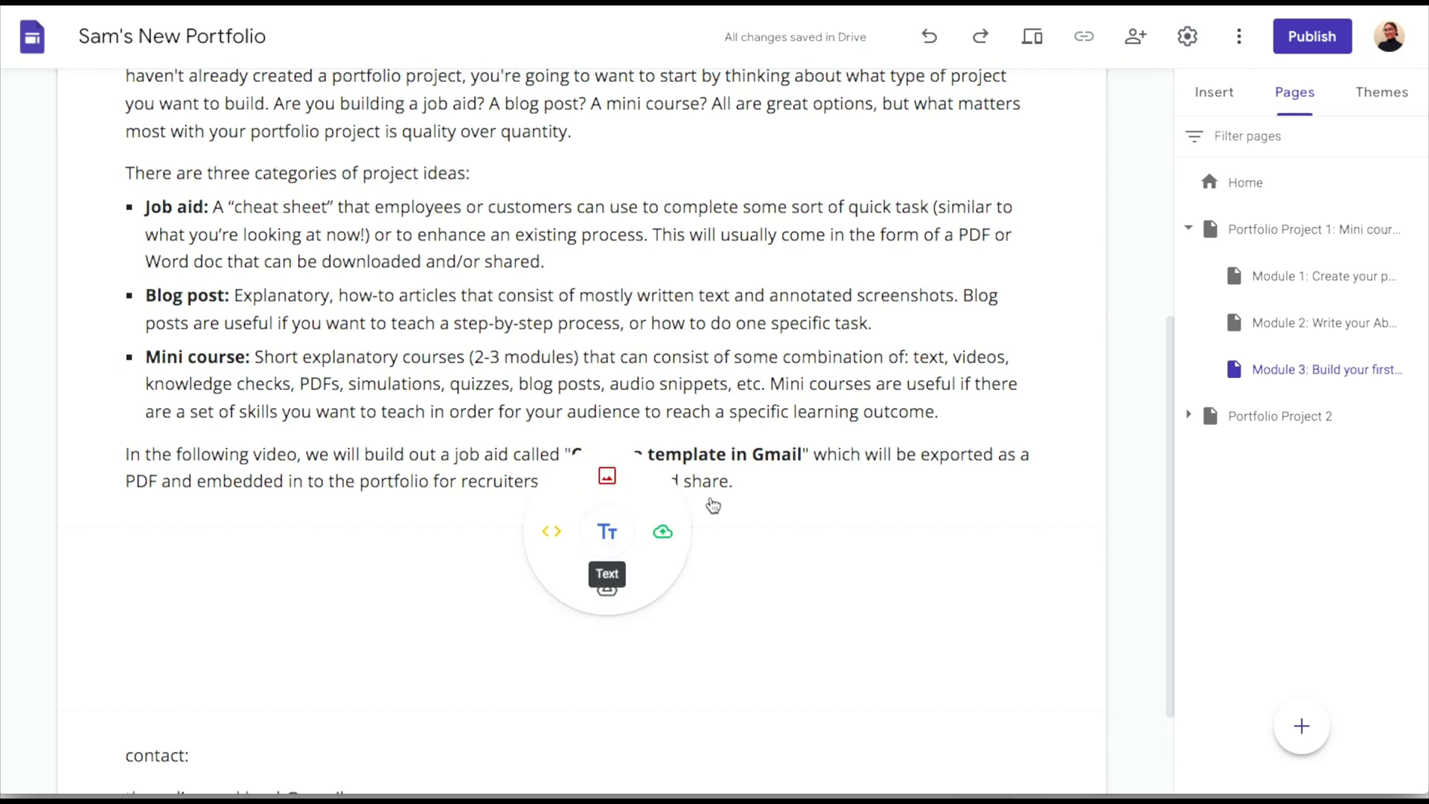
{"action": "left_click", "coordinate": [1217, 92]}
{"action": "left_click", "coordinate": [1266, 317]}
{"action": "scroll", "coordinate": [313, 310], "scroll_direction": "down", "scroll_amount": 4}
{"action": "left_click", "coordinate": [305, 257]}
{"action": "type", "text": "P"}
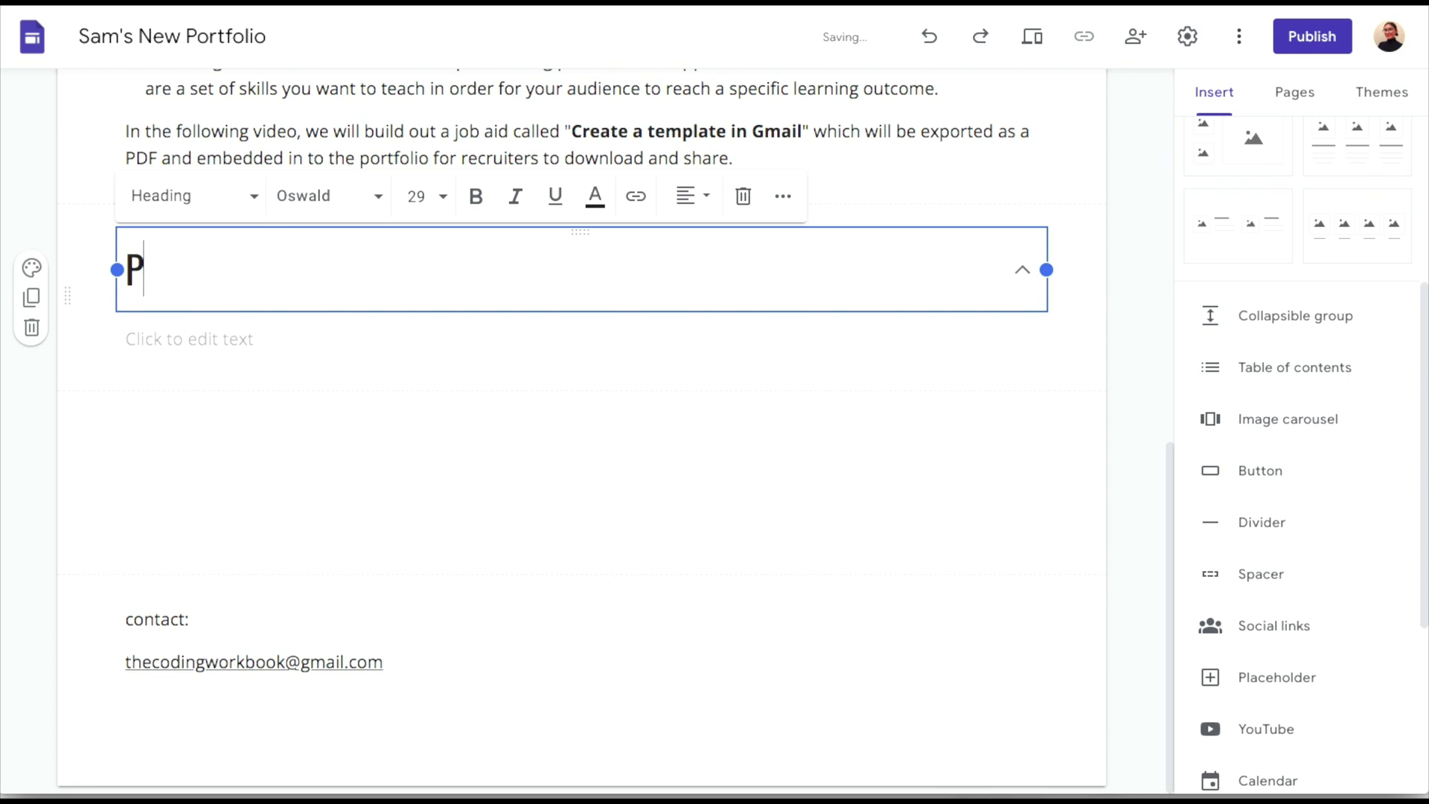
{"action": "type", "text": "ORTFOLIO PROJECT IDEAS"}
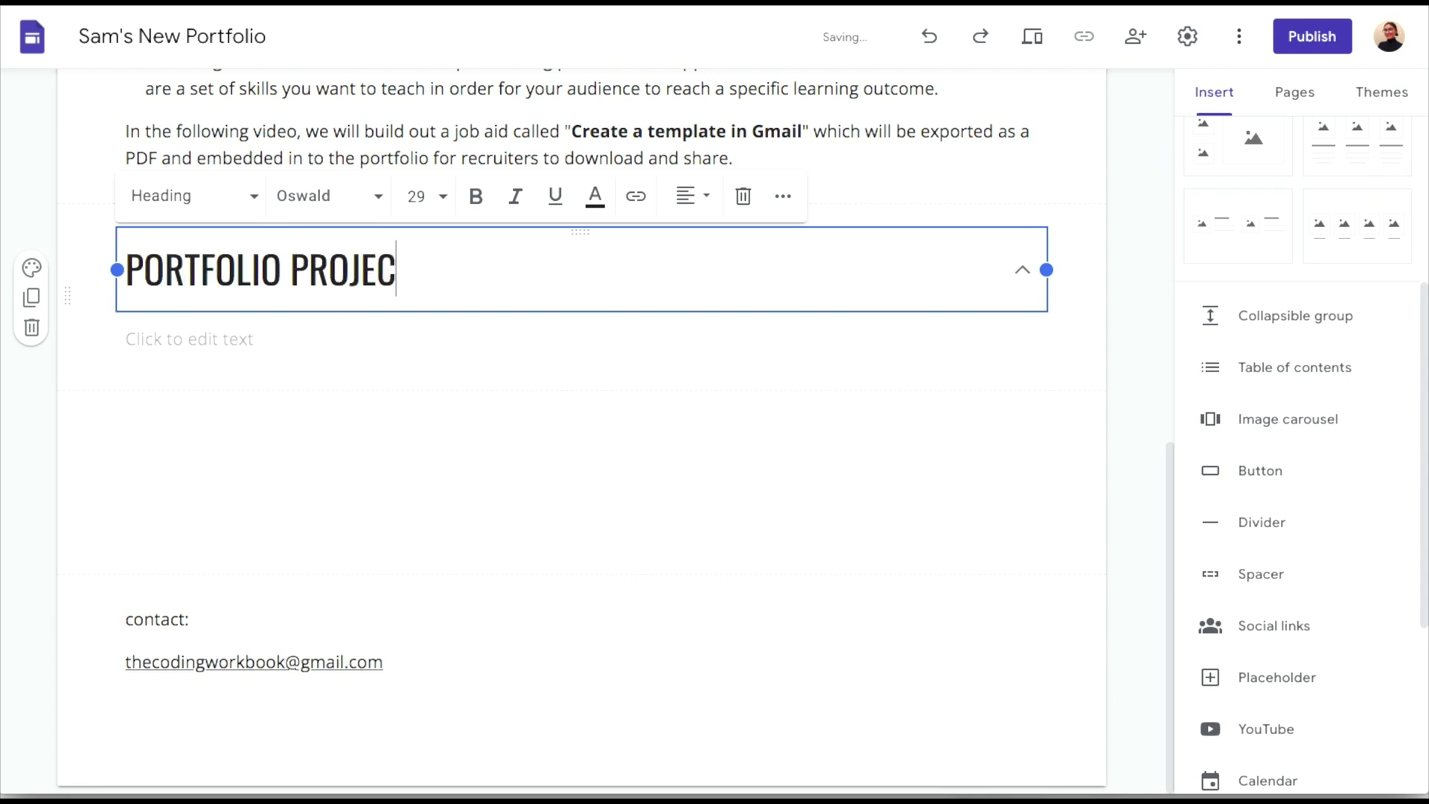
Fill the body of the collapsible group with a bulleted list of "Idea 1", "Idea 2" and "Idea 3".
{"action": "left_click", "coordinate": [216, 349]}
{"action": "left_click", "coordinate": [201, 338]}
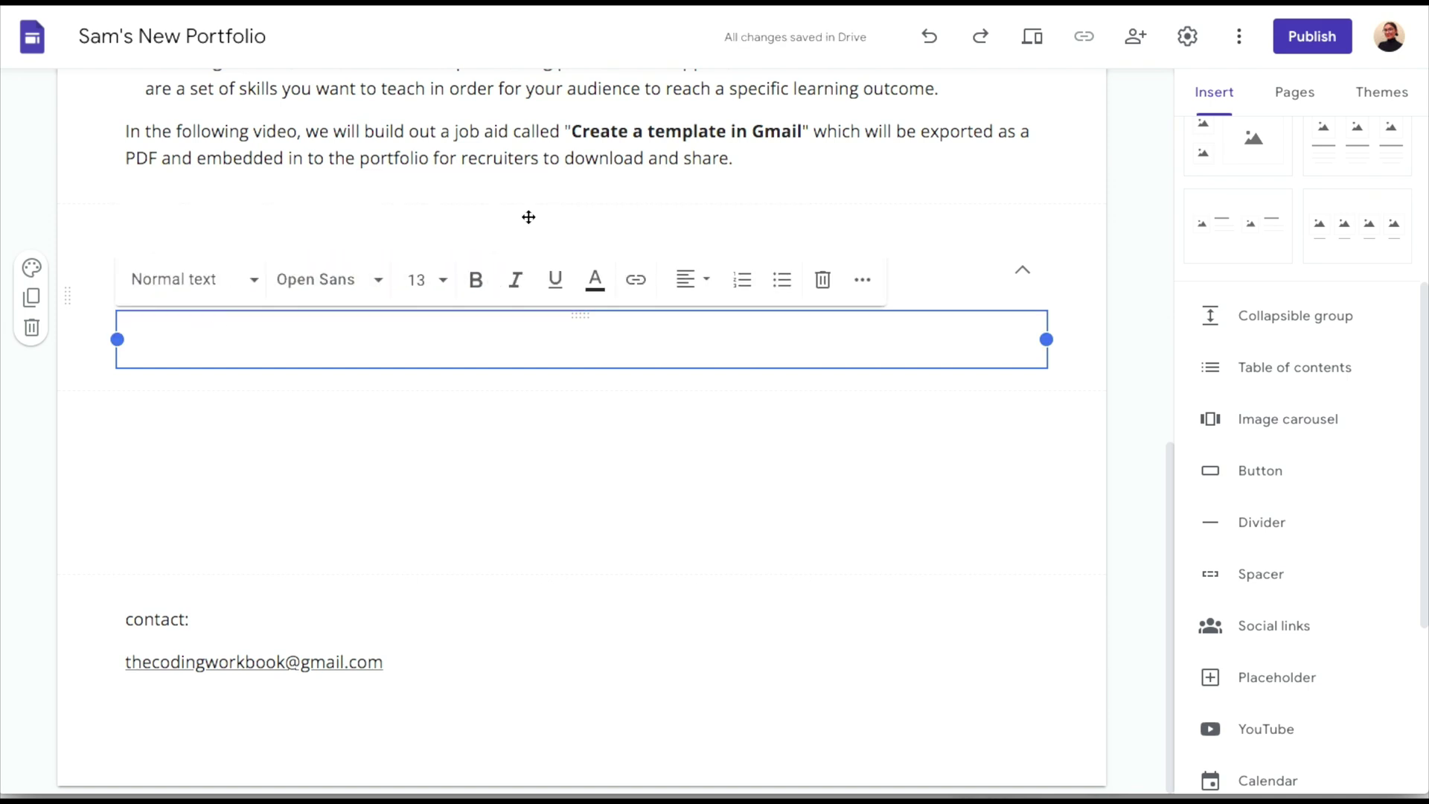
{"action": "left_click", "coordinate": [777, 290]}
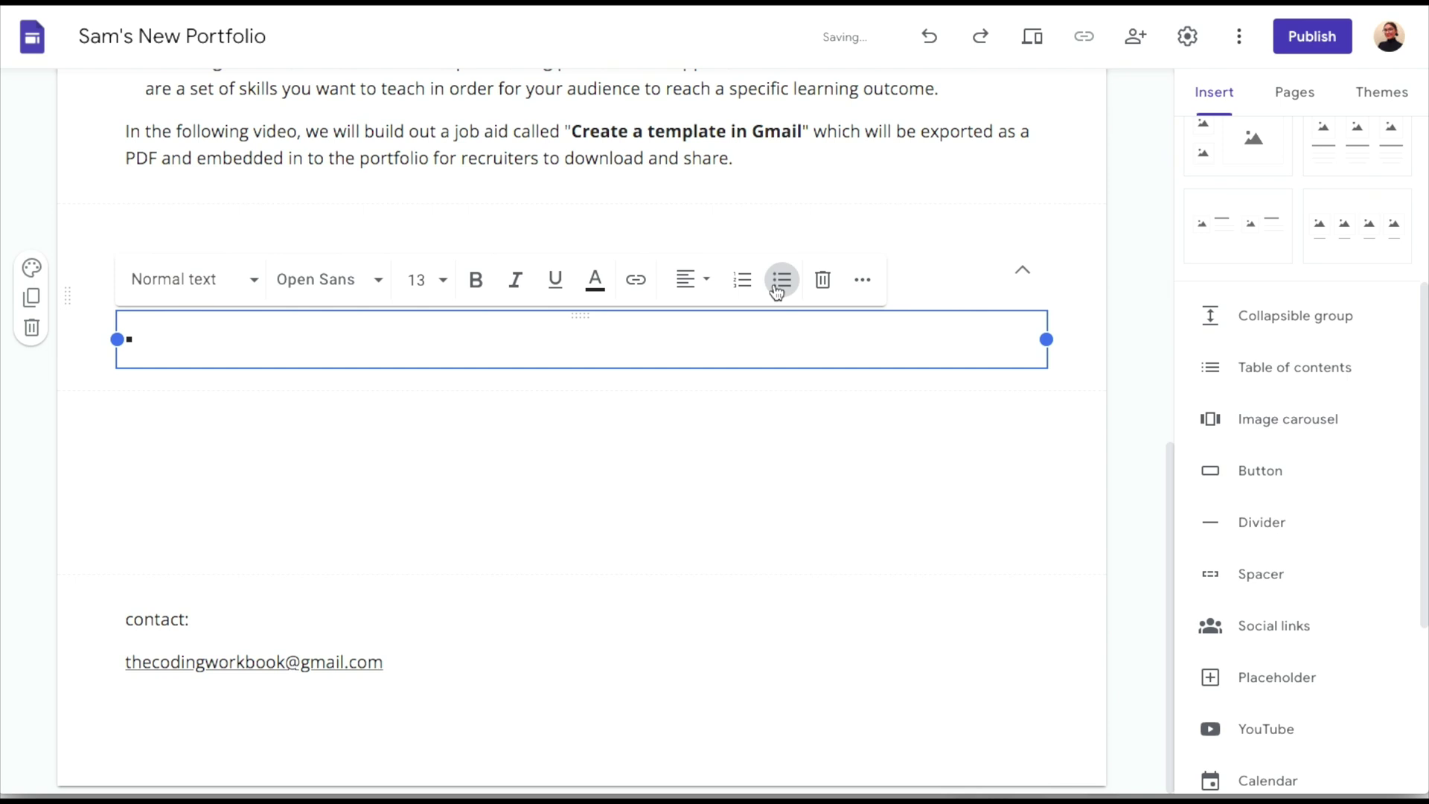
{"action": "type", "text": "Idea 1"}
{"action": "key", "text": "Return"}
{"action": "type", "text": "Idea 2"}
{"action": "key", "text": "Return"}
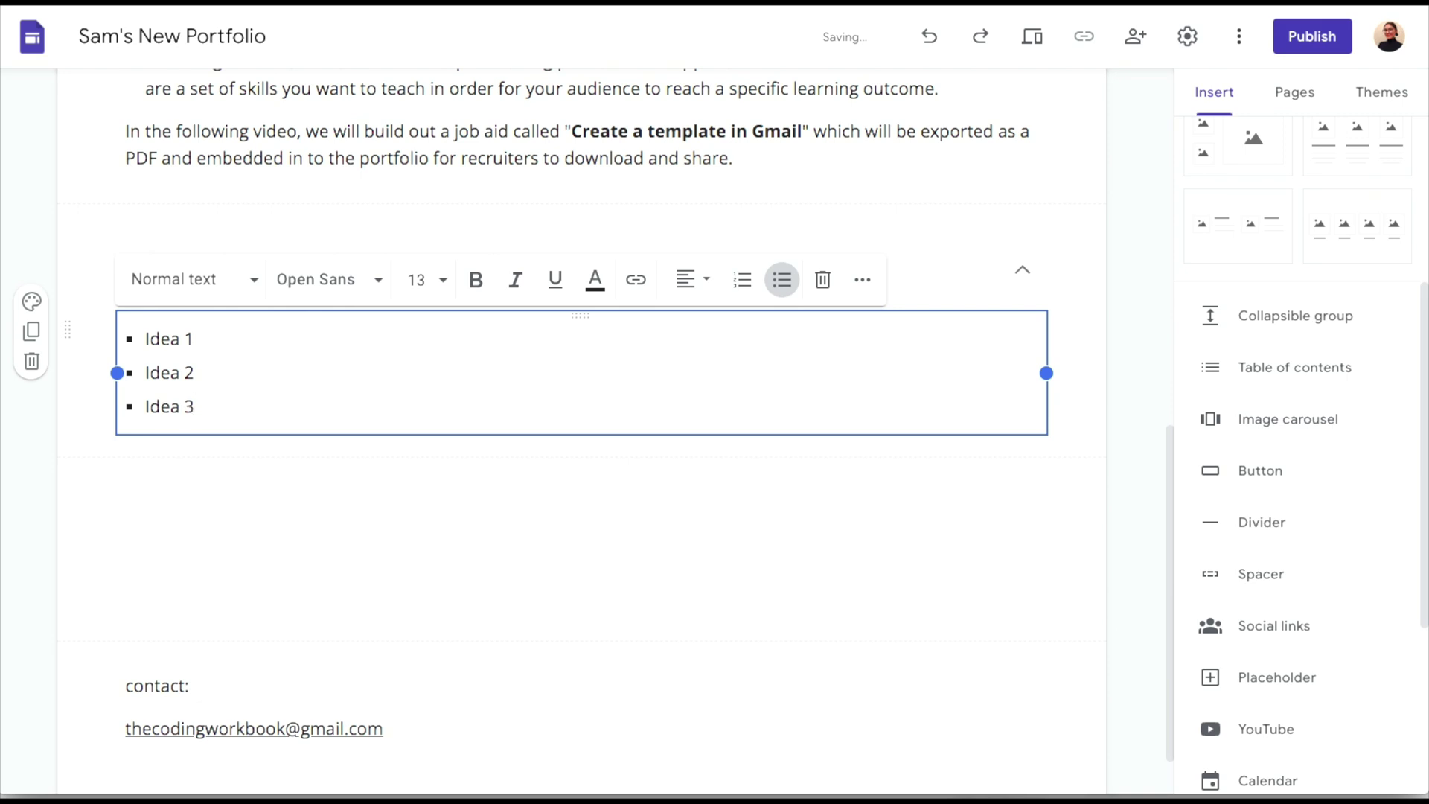
{"action": "left_click", "coordinate": [705, 484]}
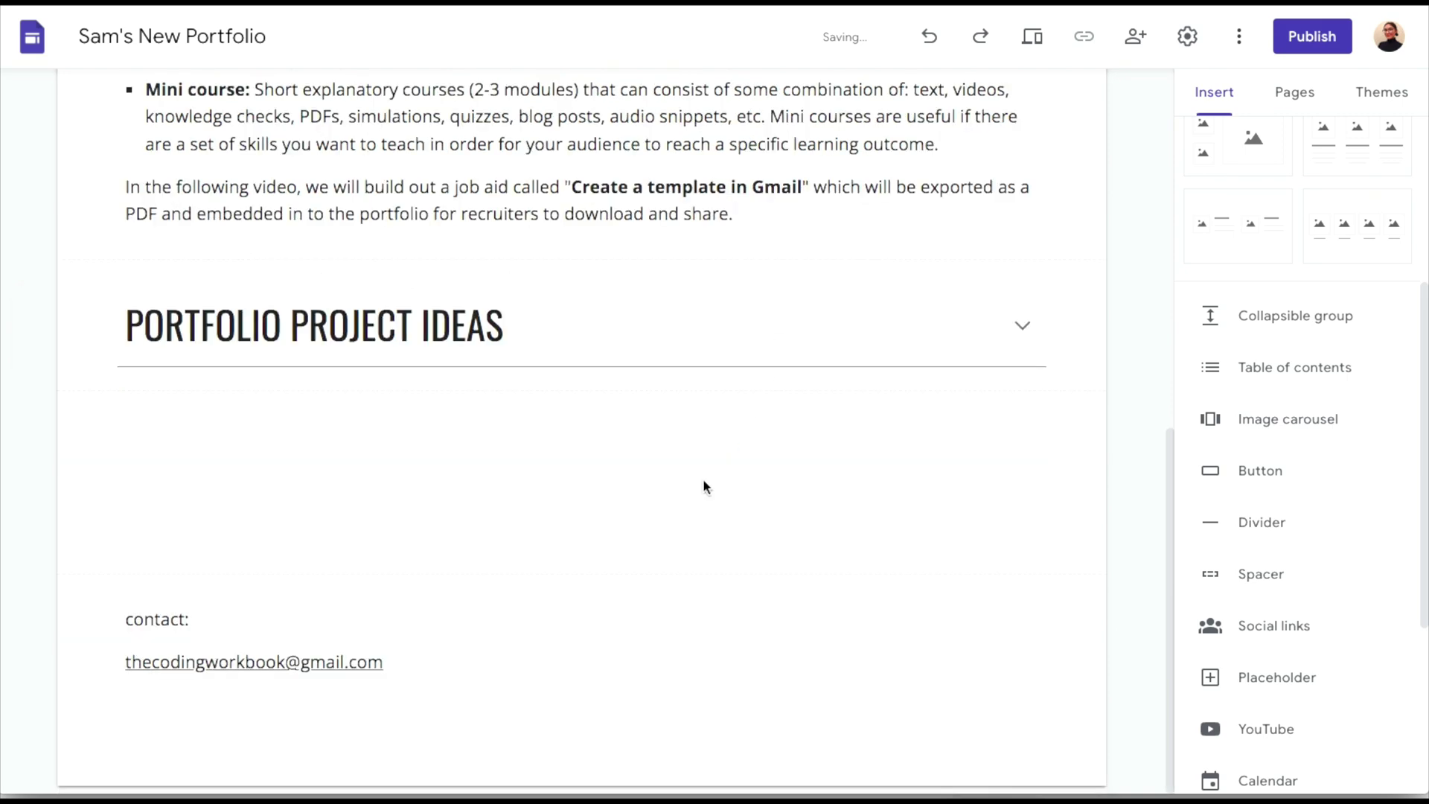
Expand and collapse the "Portfolio Project Ideas" group to check how it behaves.
{"action": "left_click", "coordinate": [1019, 338]}
{"action": "left_click", "coordinate": [1019, 338]}
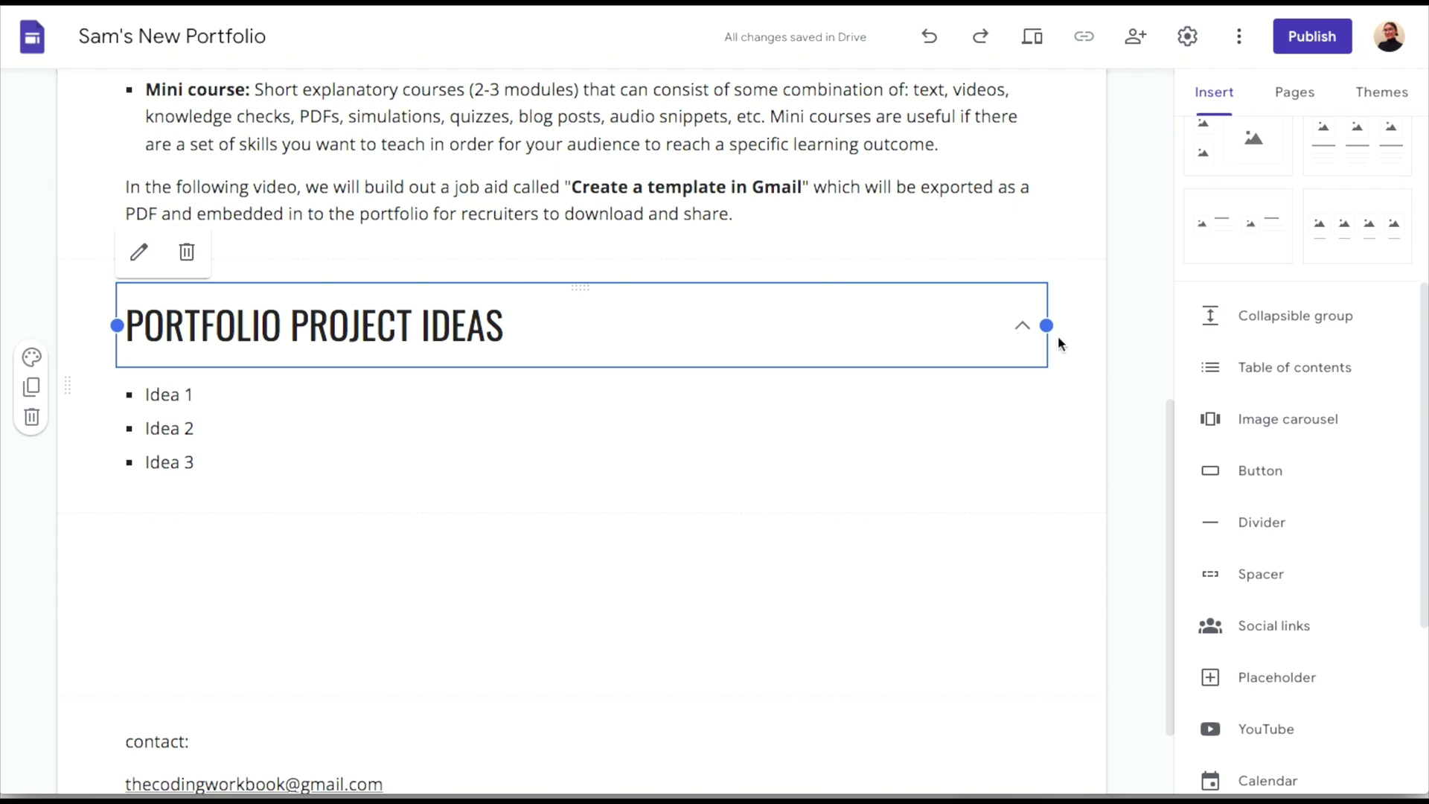
{"action": "left_click", "coordinate": [1110, 341]}
{"action": "left_click", "coordinate": [1033, 309]}
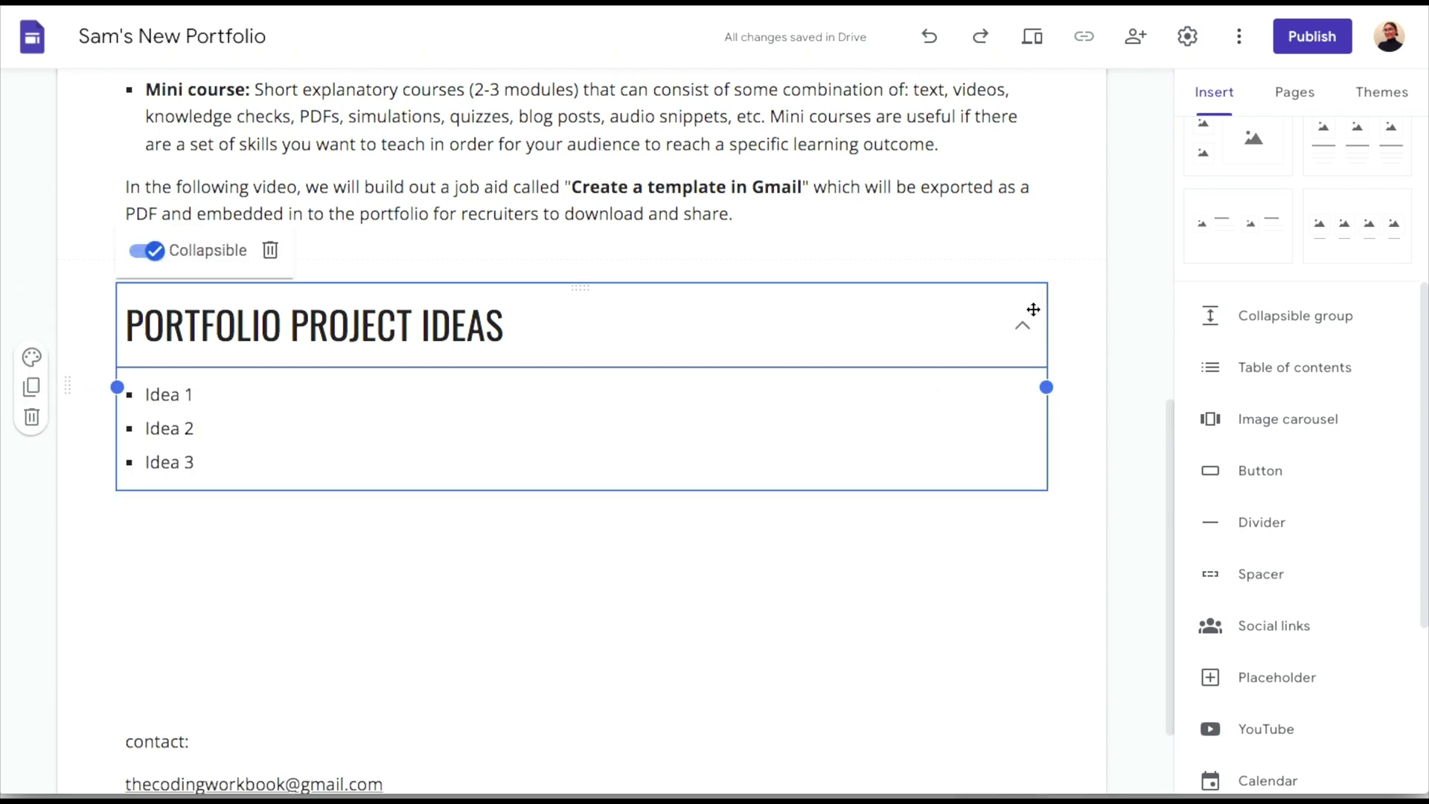
{"action": "left_click", "coordinate": [1084, 325]}
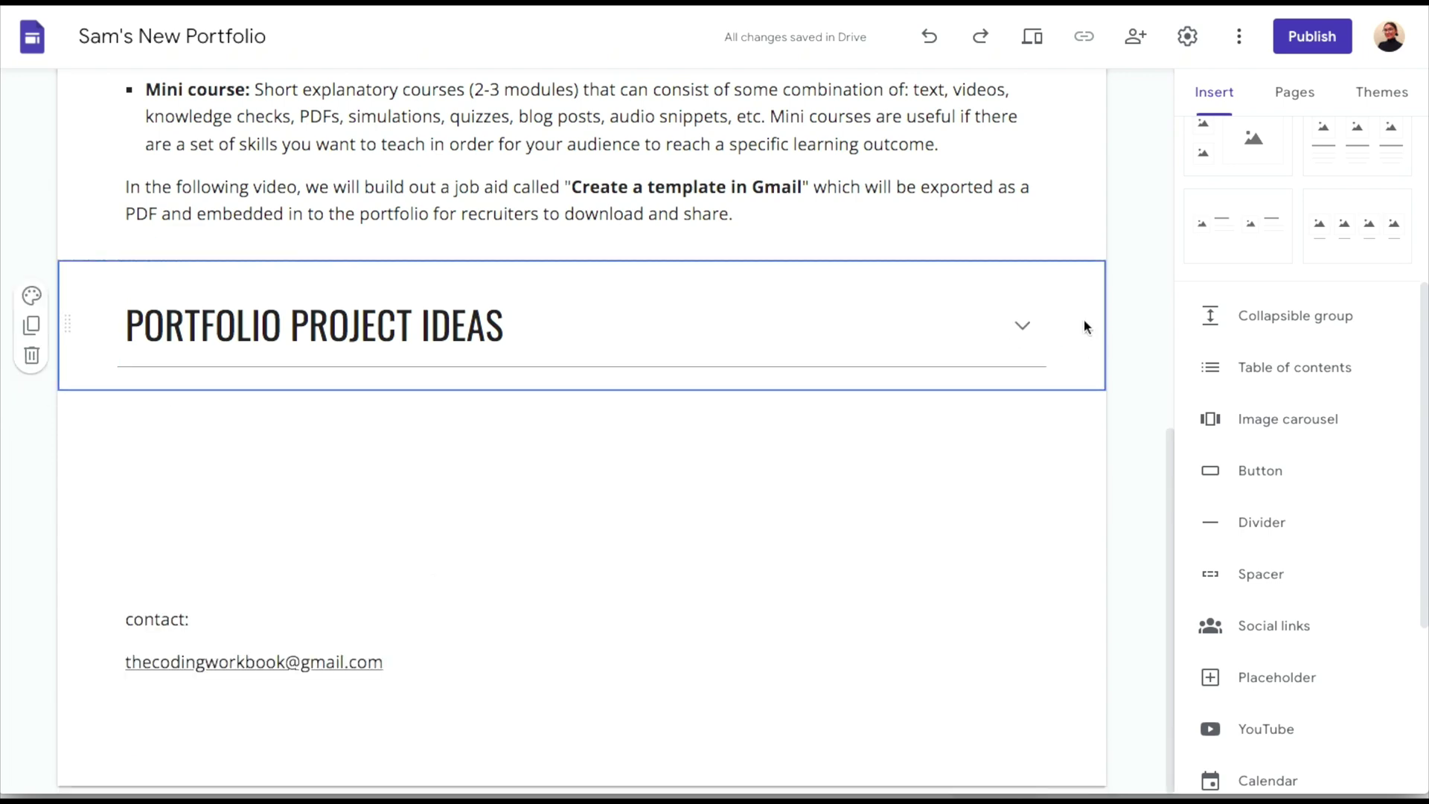
{"action": "left_click", "coordinate": [809, 477]}
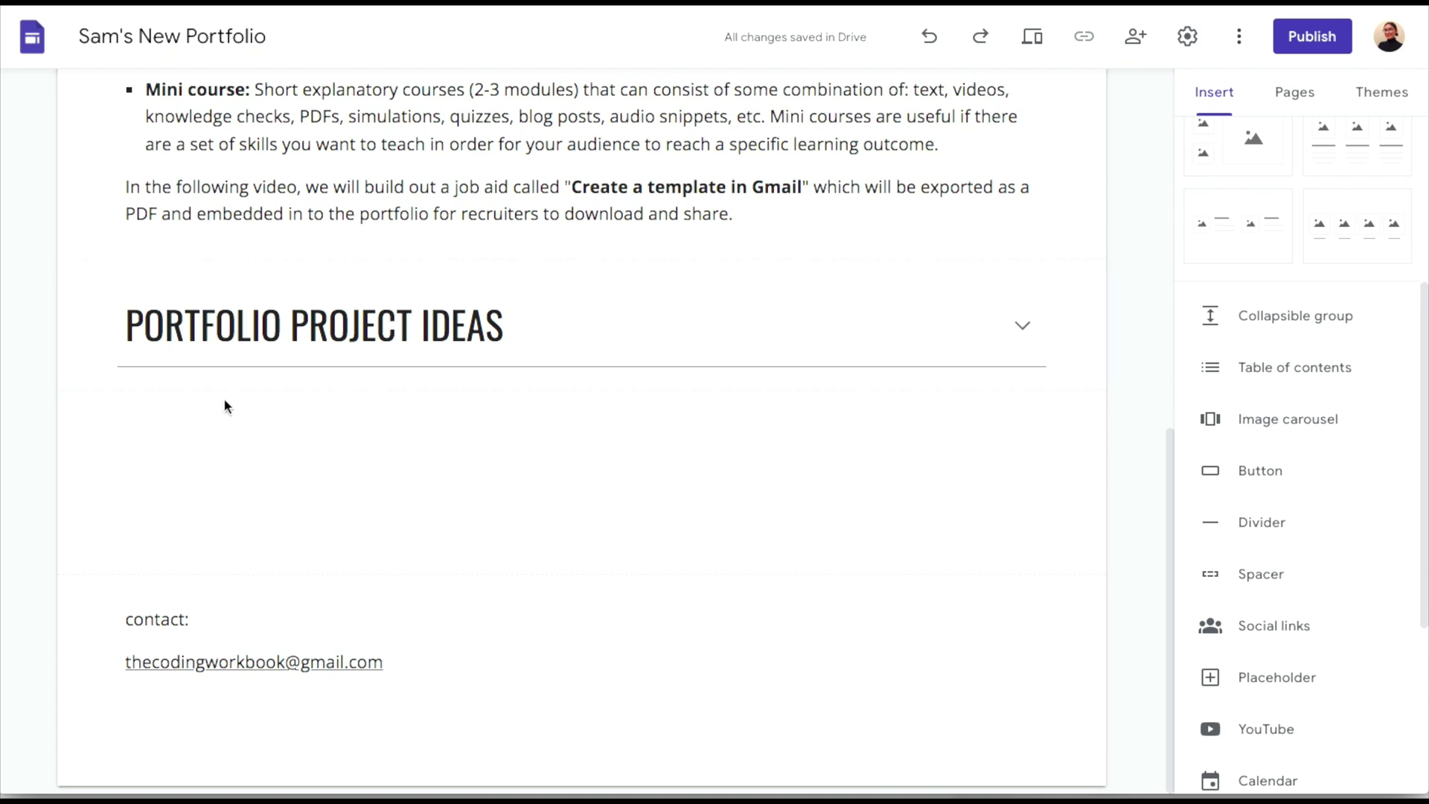
Add the text "Video: Build your first portfolio project" below the collapsible group and apply the Heading style.
{"action": "double_click", "coordinate": [172, 400]}
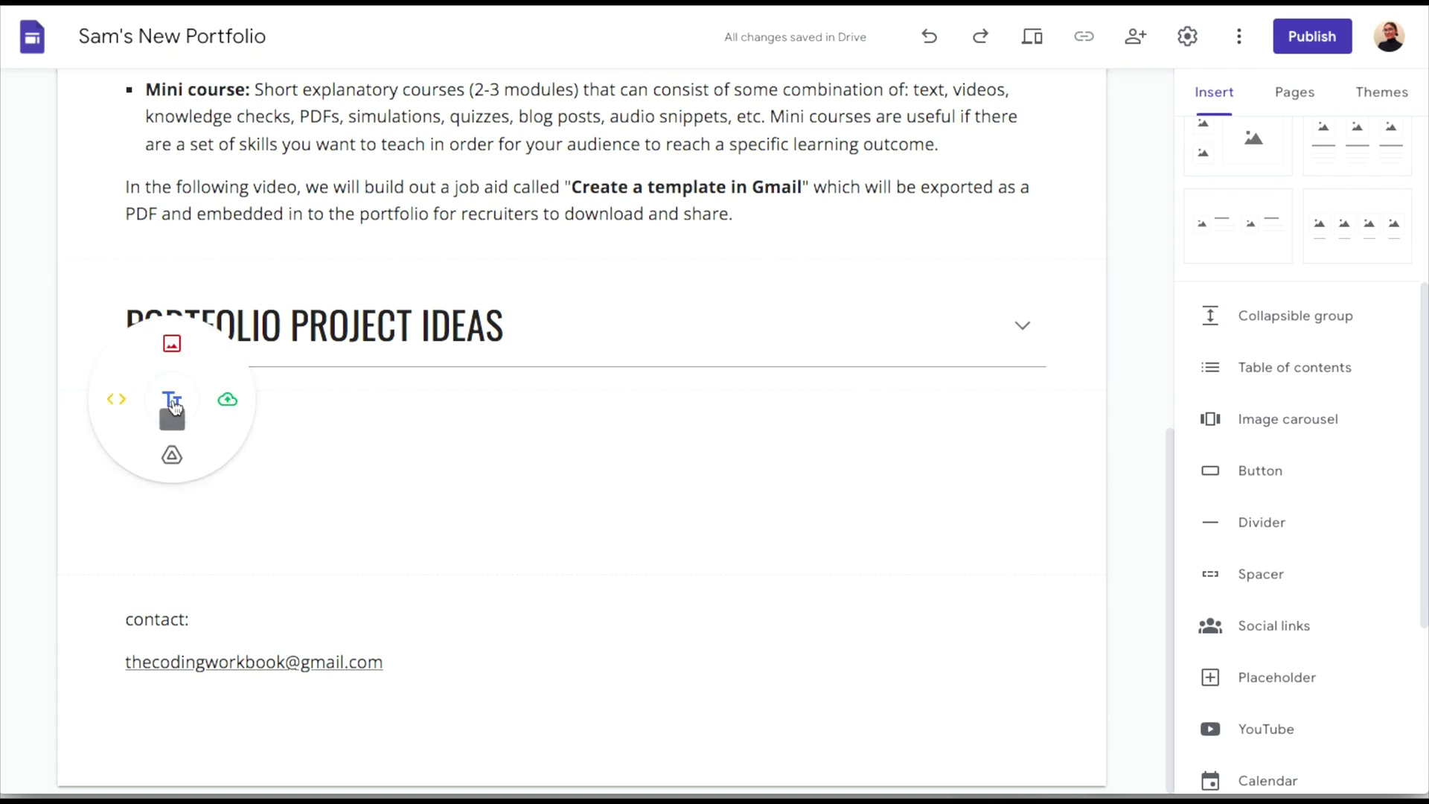
{"action": "left_click", "coordinate": [172, 400]}
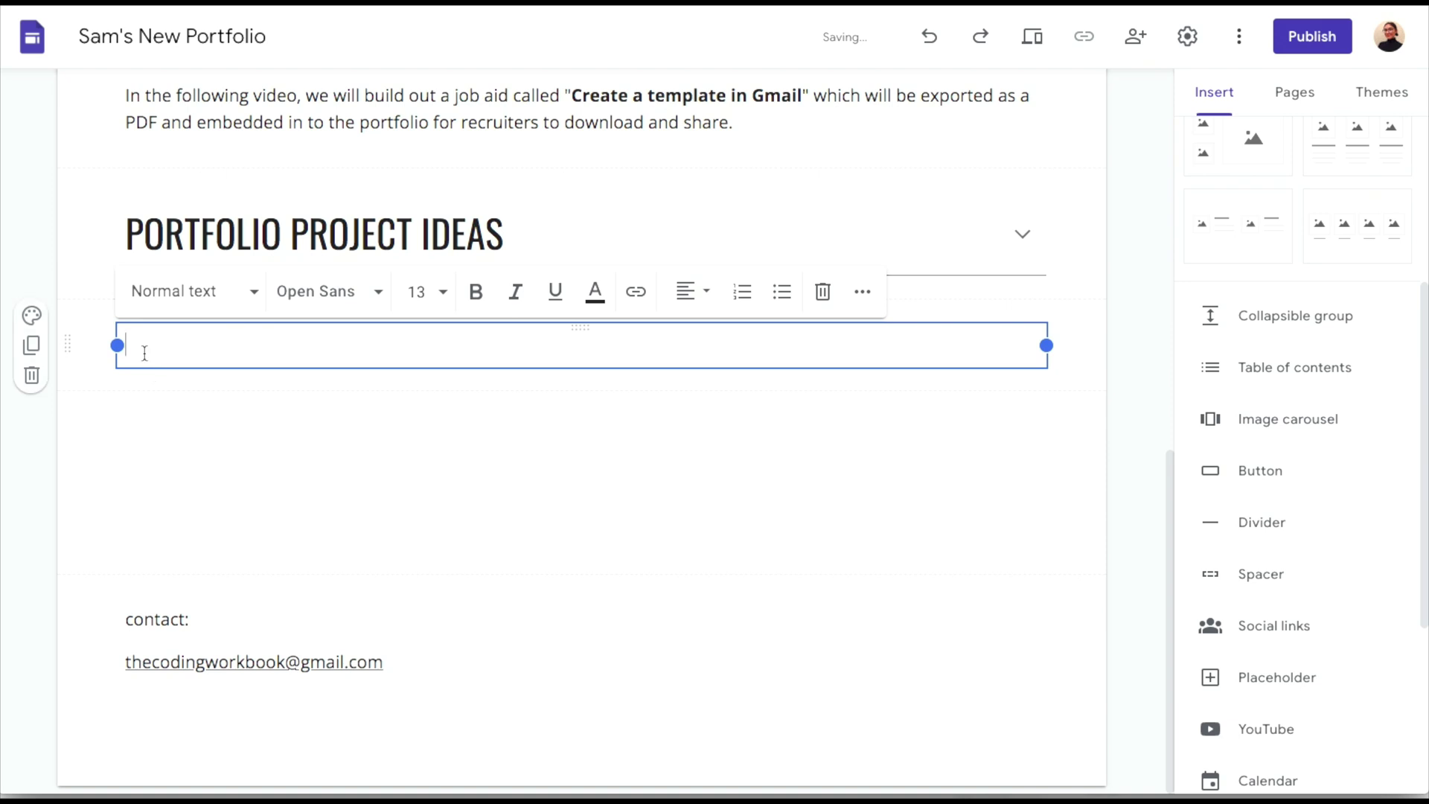
{"action": "type", "text": "Video: Build yout f"}
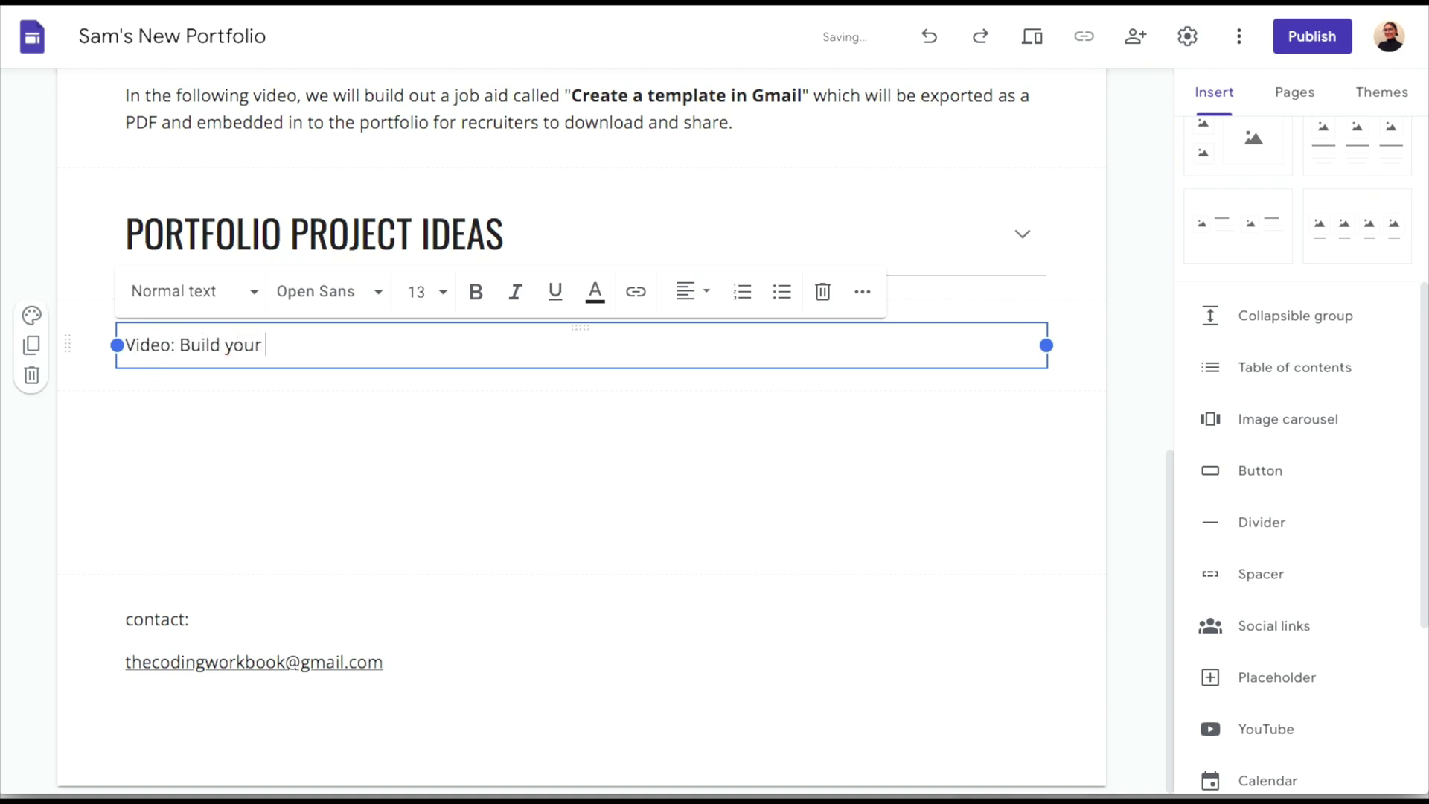
{"action": "type", "text": "portfolio project"}
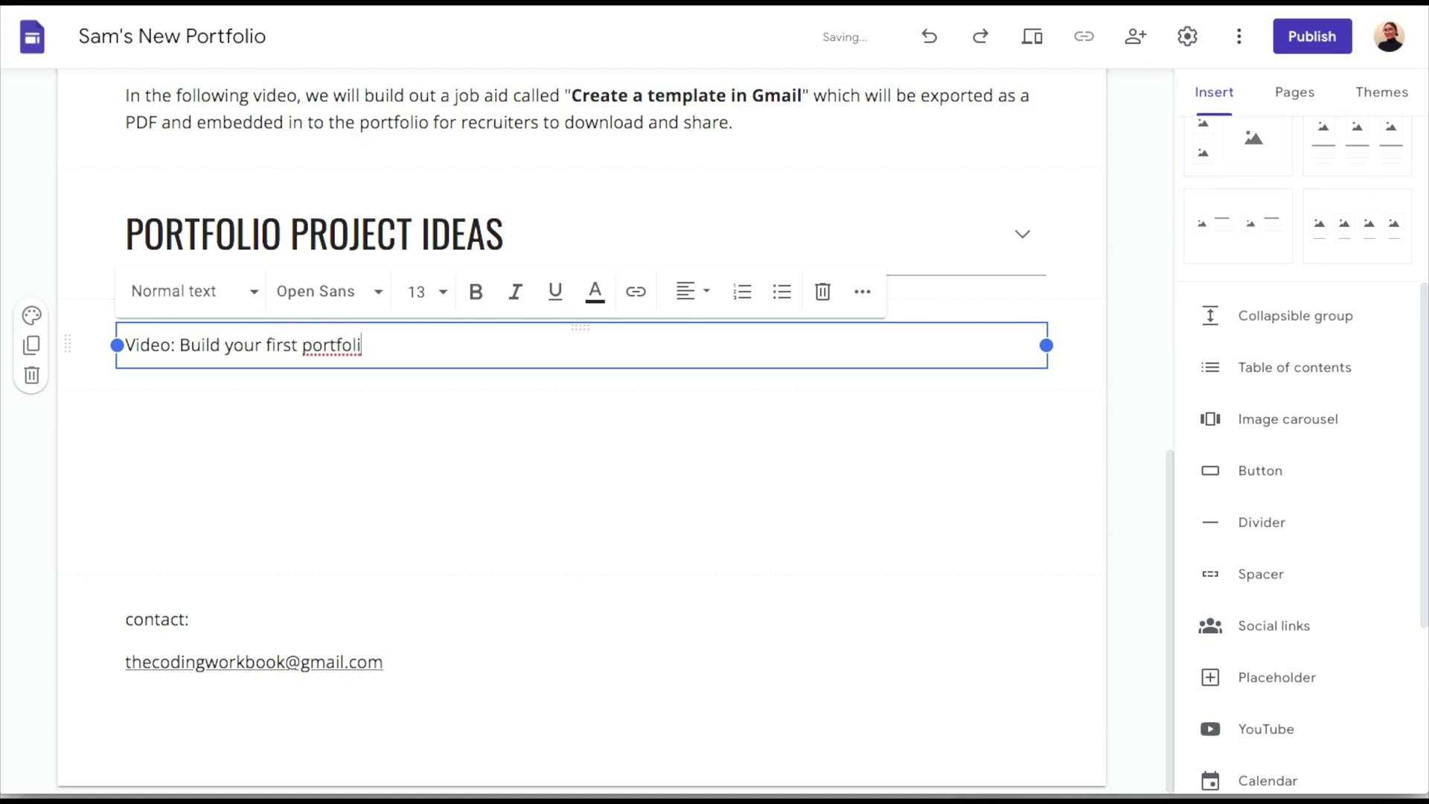
{"action": "left_click", "coordinate": [195, 293]}
{"action": "left_click", "coordinate": [180, 439]}
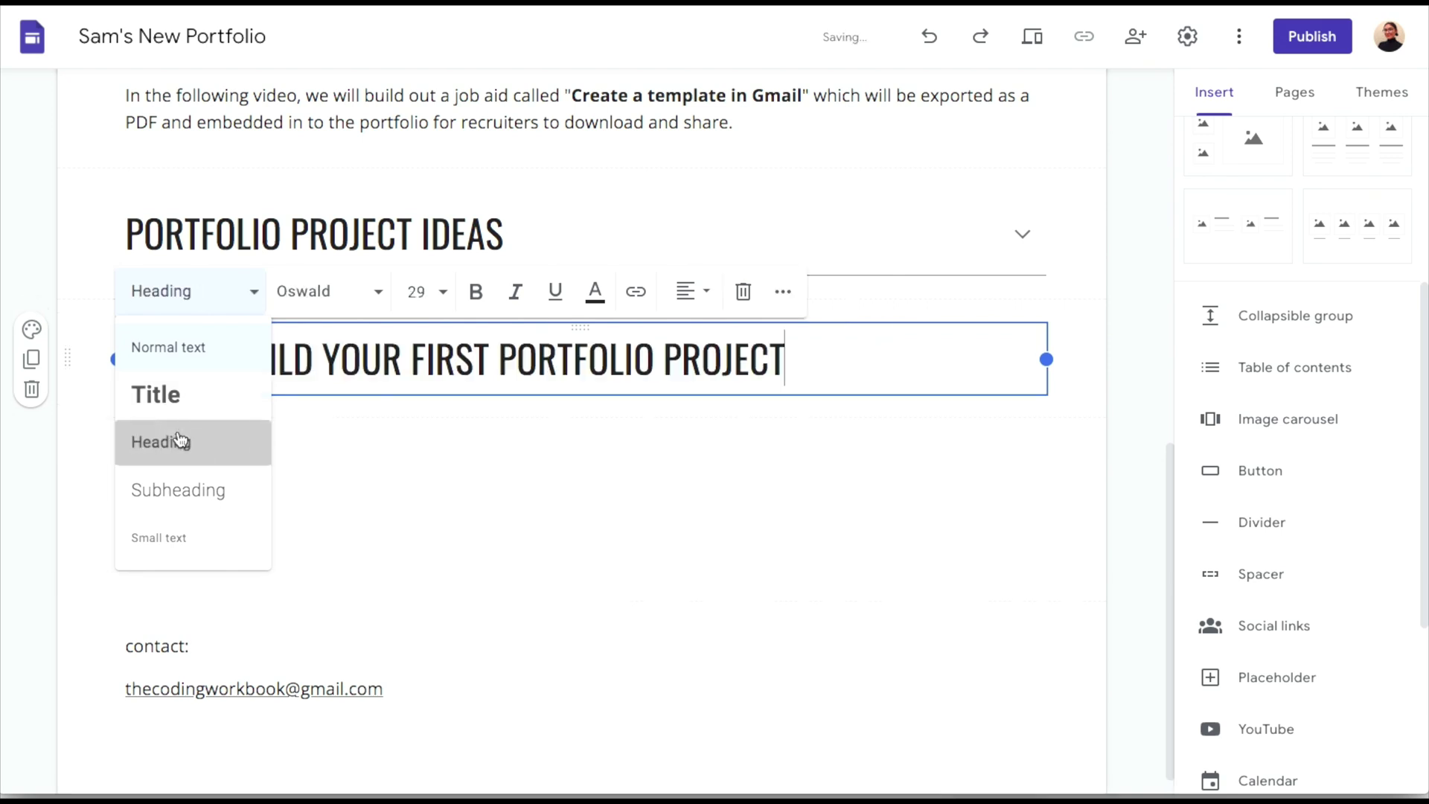
{"action": "left_click", "coordinate": [316, 405]}
{"action": "left_click", "coordinate": [327, 450]}
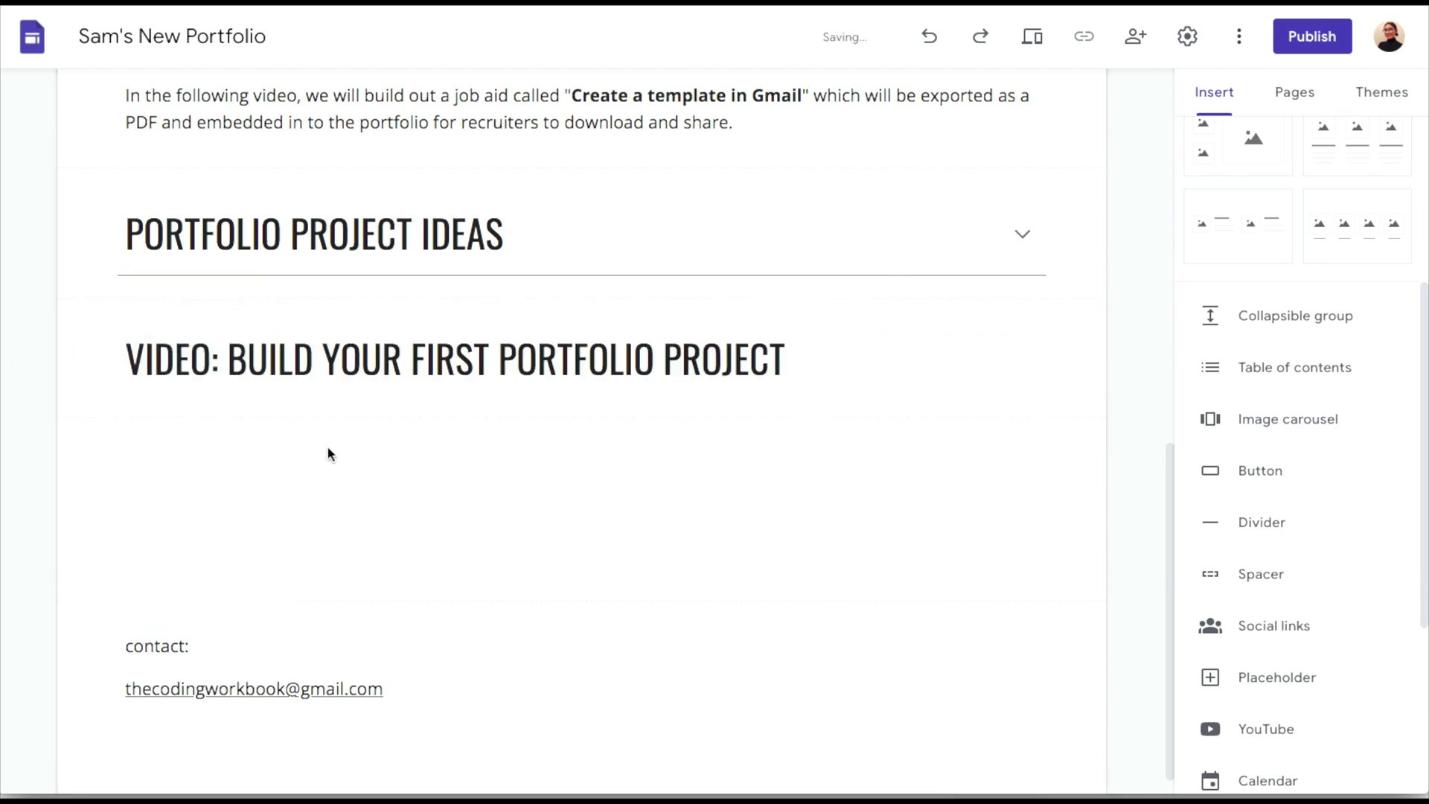
Insert the email template job aid video from Drive below the video heading.
{"action": "scroll", "coordinate": [329, 453], "scroll_direction": "down", "scroll_amount": 1}
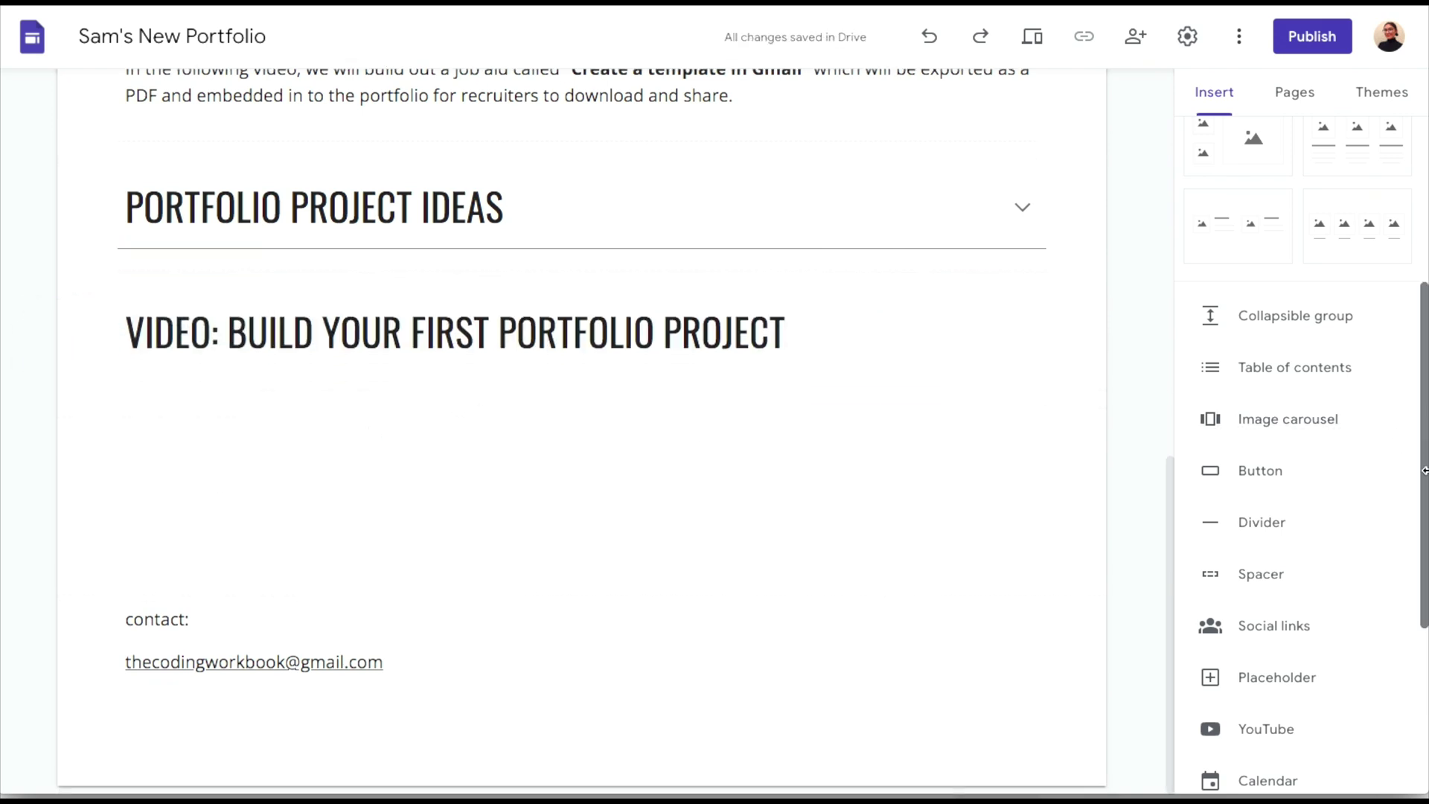
{"action": "scroll", "coordinate": [1321, 578], "scroll_direction": "down", "scroll_amount": 3}
{"action": "scroll", "coordinate": [1321, 578], "scroll_direction": "down", "scroll_amount": 2}
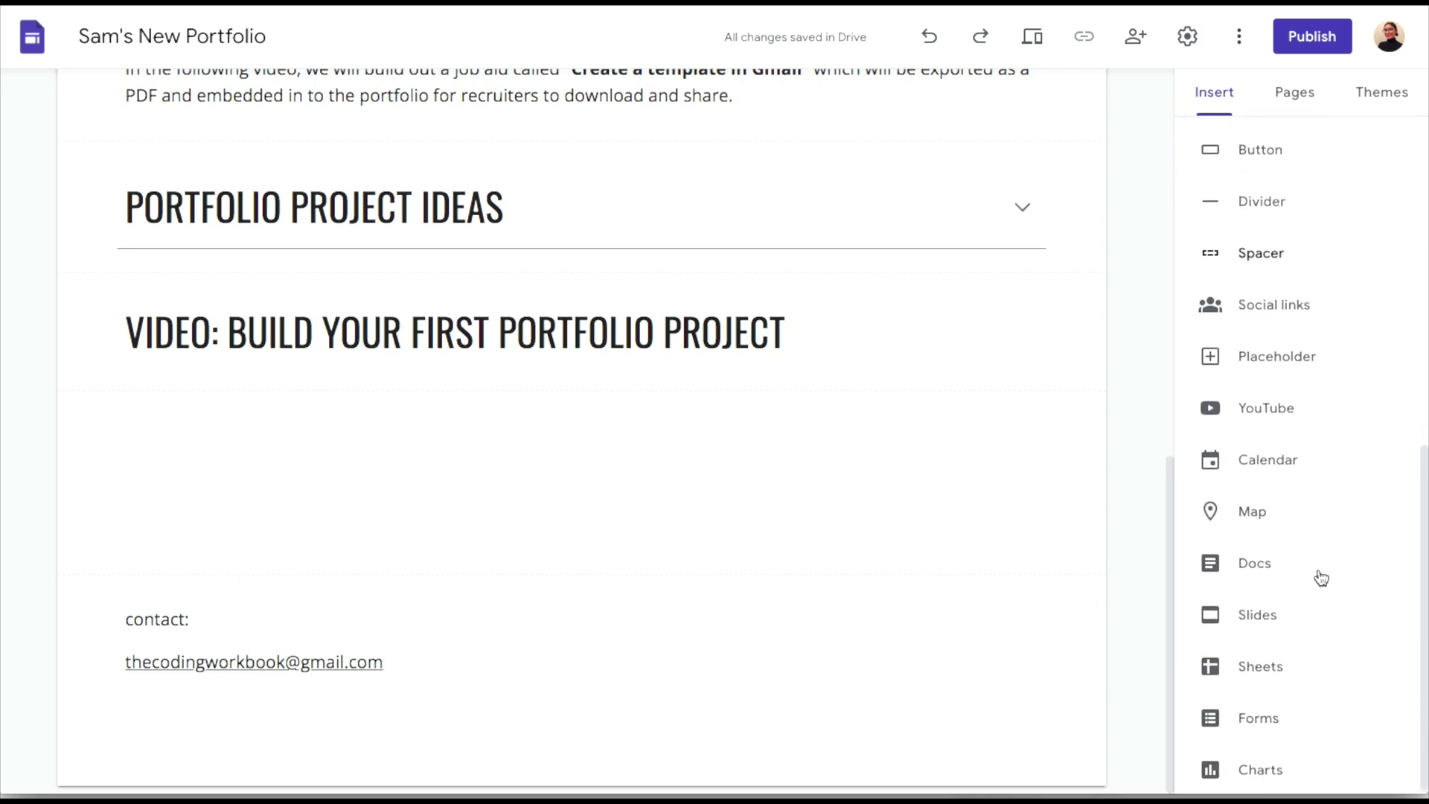
{"action": "double_click", "coordinate": [505, 396]}
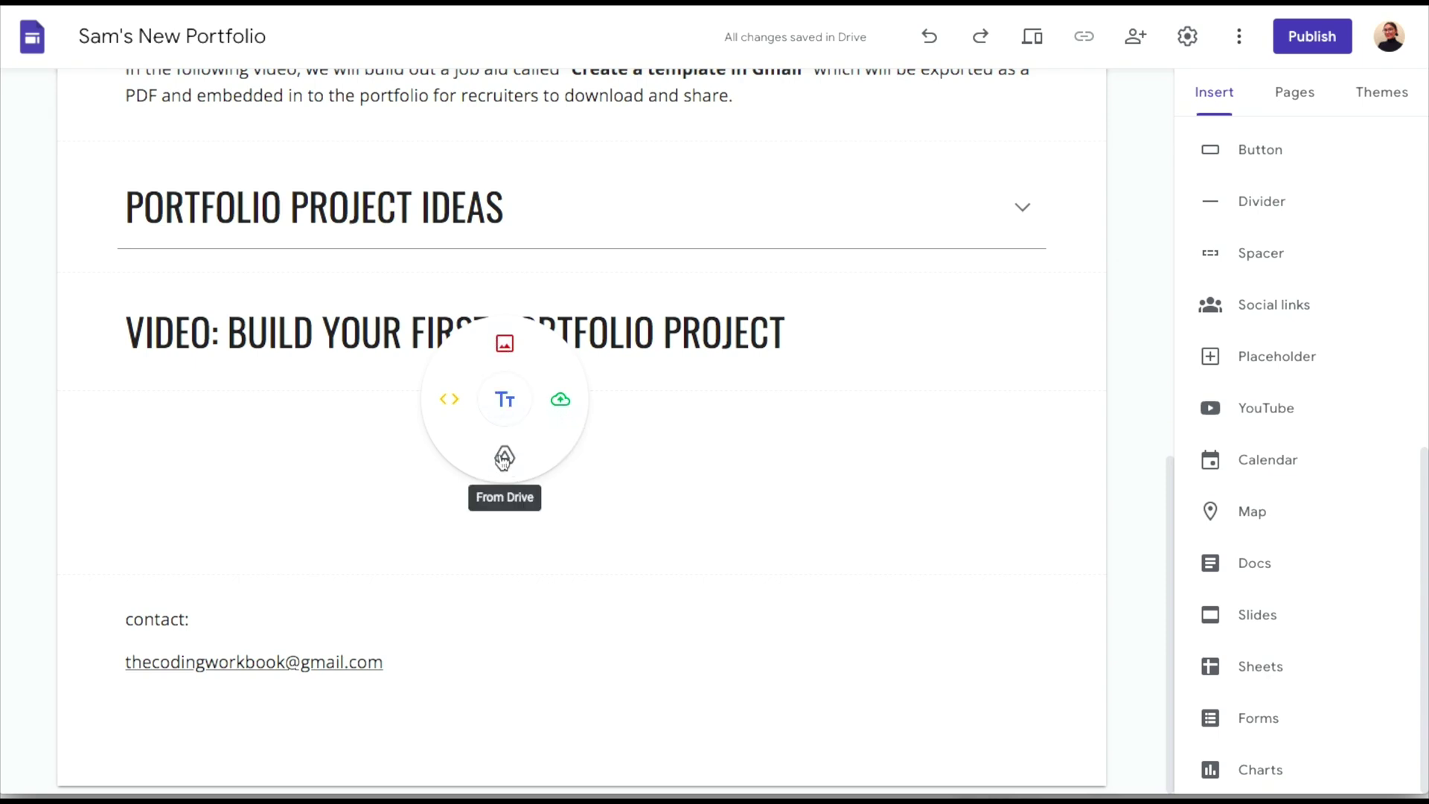
{"action": "left_click", "coordinate": [499, 471]}
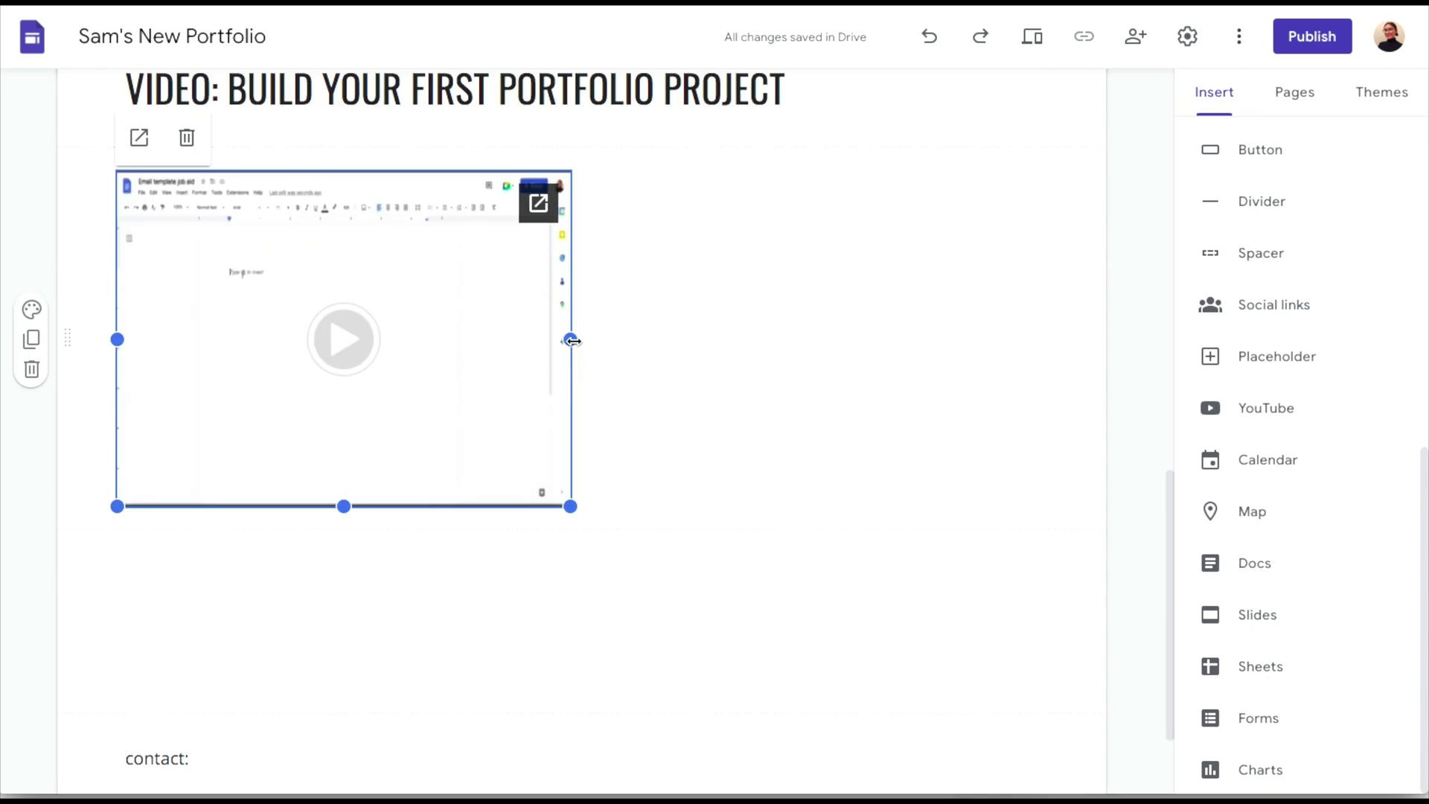
Widen the embedded video to about two thirds of the content width and centre it in its section.
{"action": "left_click_drag", "start_coordinate": [571, 339], "coordinate": [702, 348]}
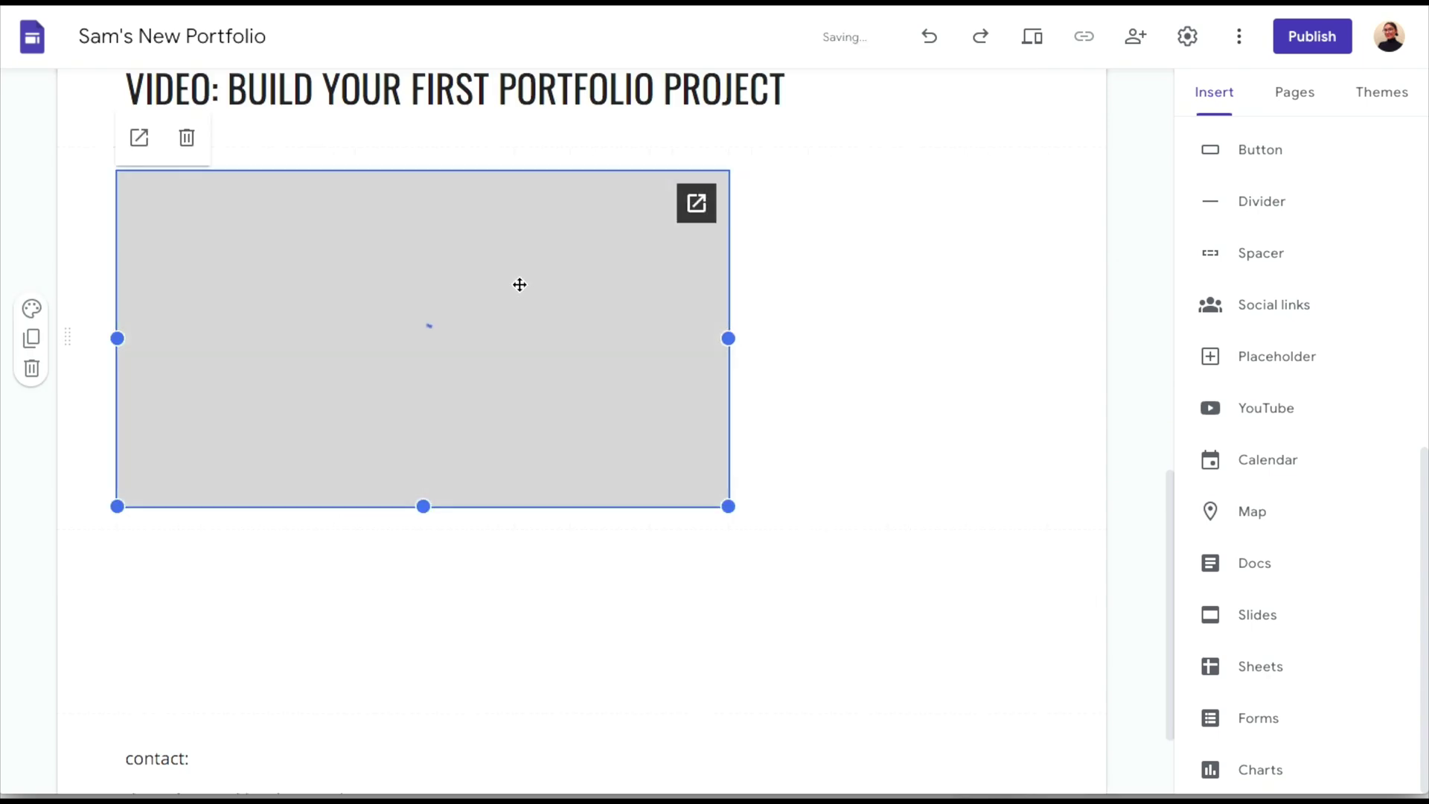
{"action": "left_click_drag", "start_coordinate": [491, 265], "coordinate": [612, 261]}
{"action": "scroll", "coordinate": [612, 262], "scroll_direction": "up", "scroll_amount": 3}
{"action": "scroll", "coordinate": [612, 262], "scroll_direction": "down", "scroll_amount": 2}
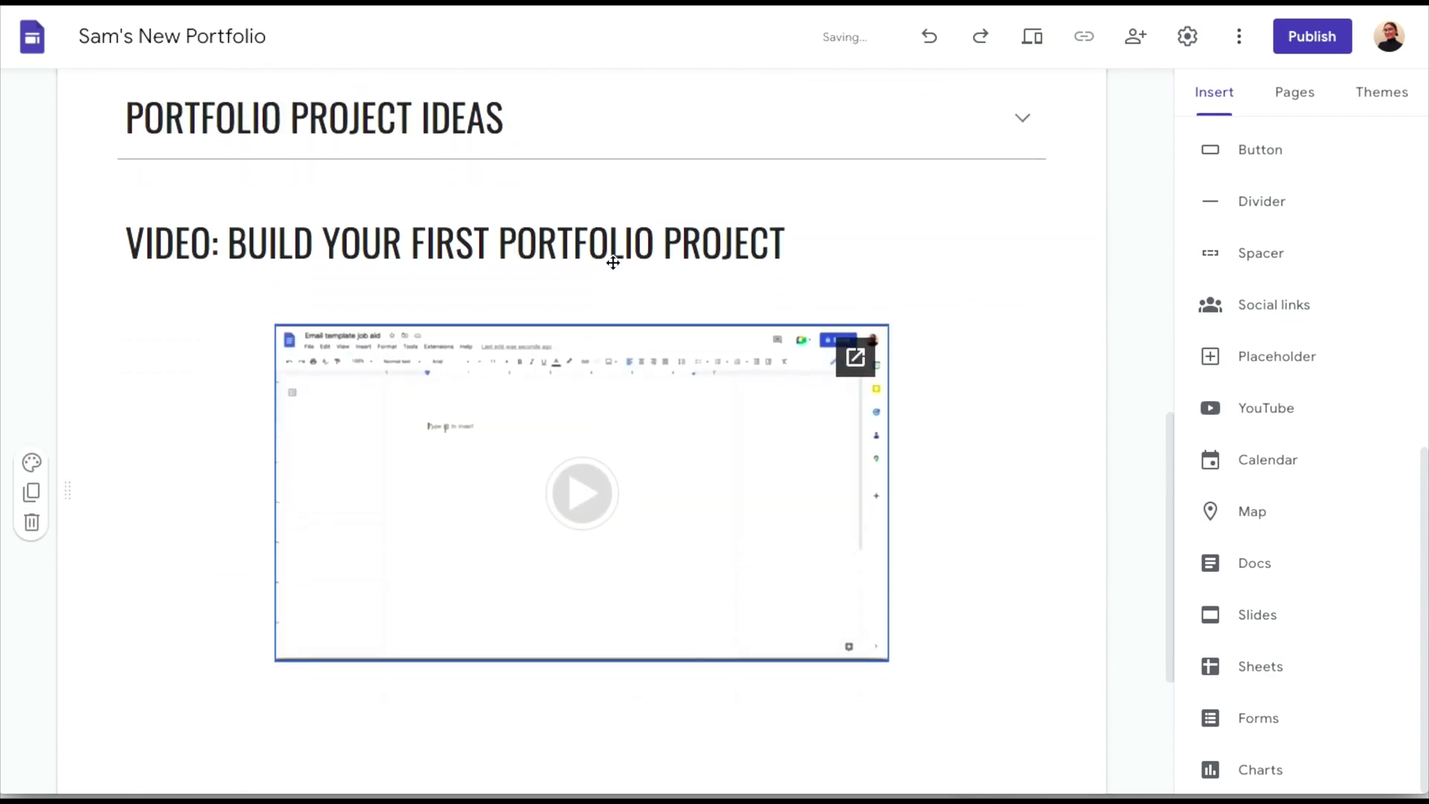
{"action": "left_click", "coordinate": [1004, 455]}
{"action": "scroll", "coordinate": [1005, 455], "scroll_direction": "down", "scroll_amount": 3}
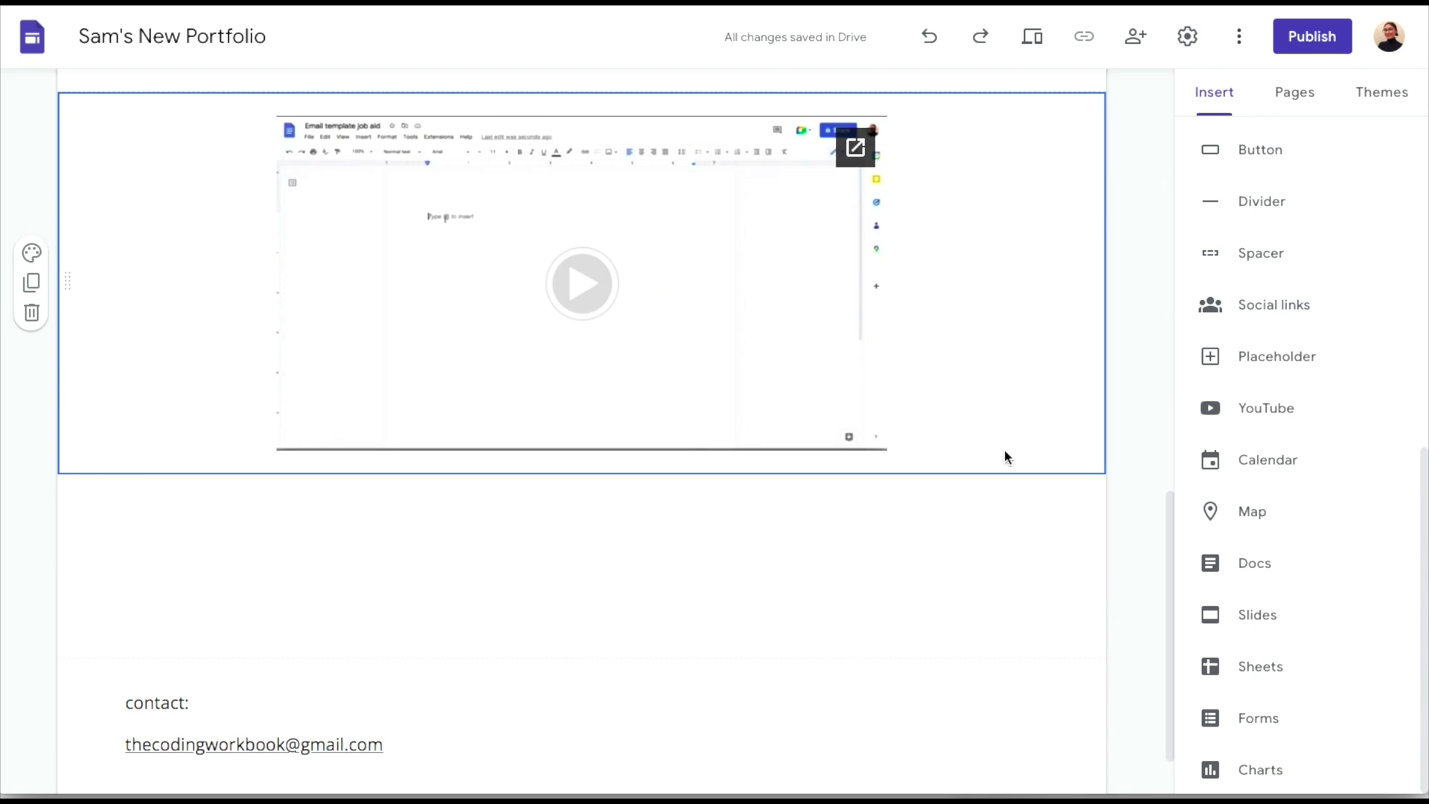
Add a red text section below the video with the bold subheading "Your turn: Build your portfolio project" and Steps 1–4, from deciding the topic to embedding the project.
{"action": "left_click", "coordinate": [323, 471]}
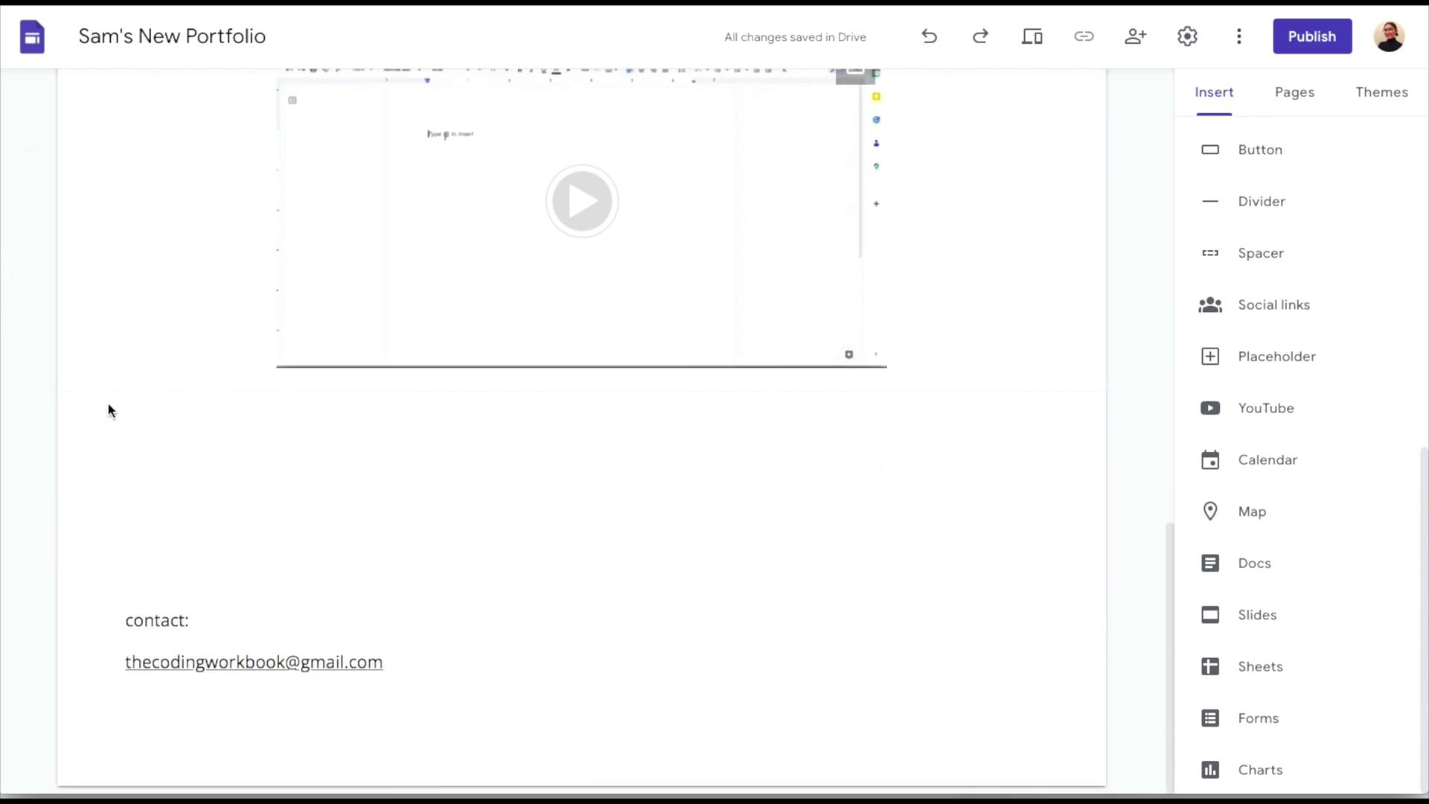
{"action": "double_click", "coordinate": [264, 442]}
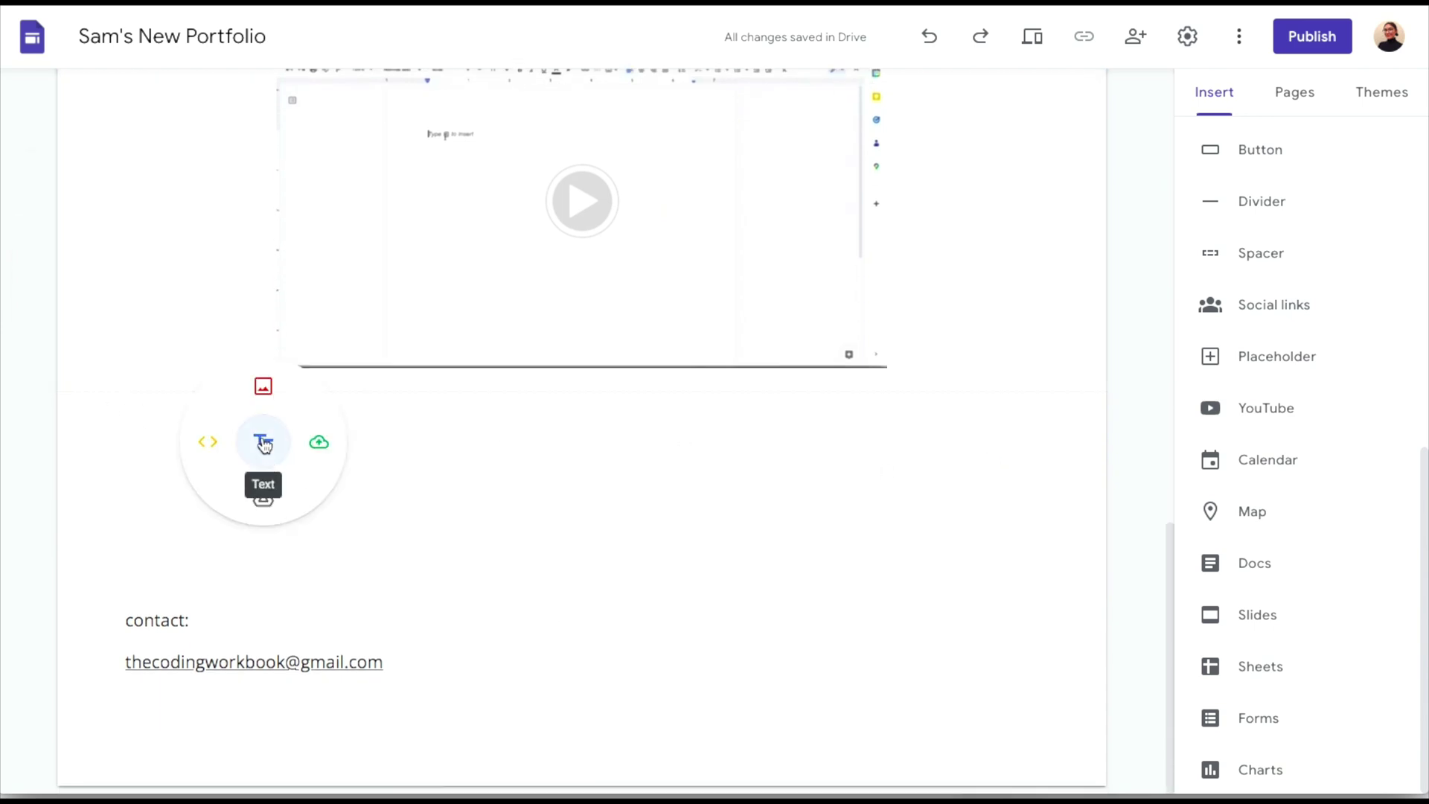
{"action": "left_click", "coordinate": [262, 445]}
{"action": "type", "text": "Your turn: Build your portfolio project"}
{"action": "left_click", "coordinate": [596, 357]}
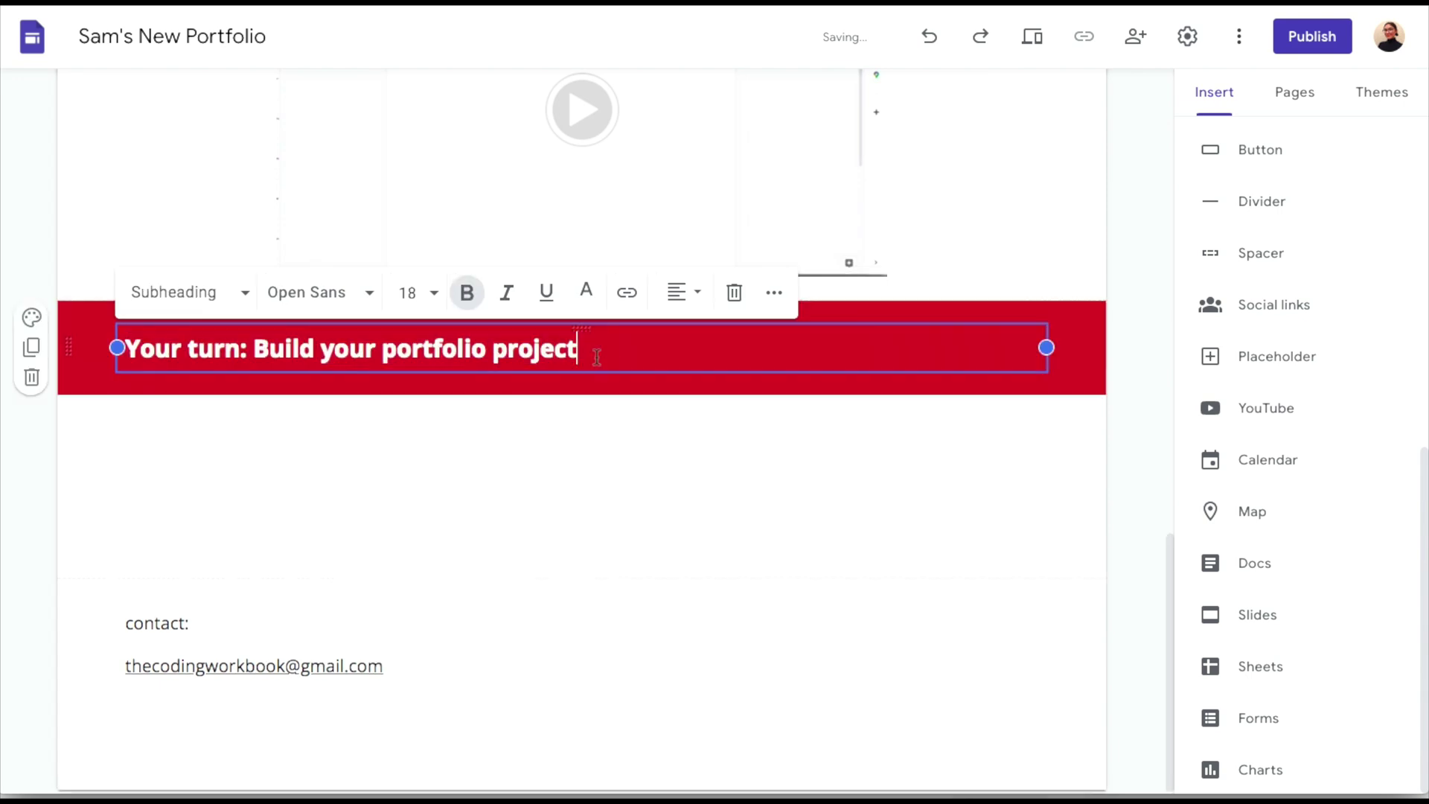
{"action": "key", "text": "Return"}
{"action": "type", "text": "Step 1: Decide on your portfolio project topic Step 2: Choose what format the project should be (job aid, blog post, mini course) Step 3: Build your portfolio project Step 4: Embed your project into your portfolio"}
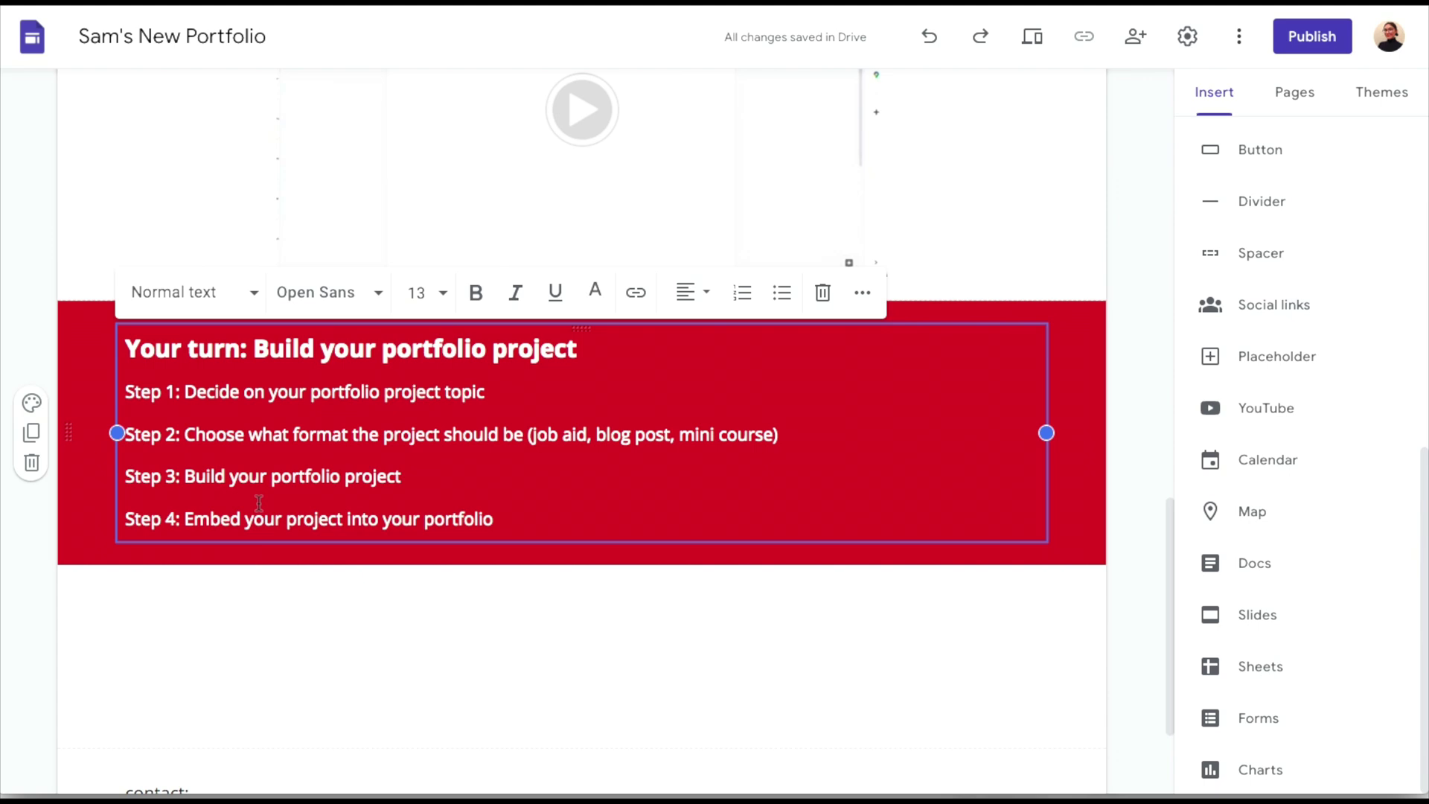
Reword the video heading to read "Video: Build a portfolio project (job aid example)".
{"action": "left_click", "coordinate": [273, 605]}
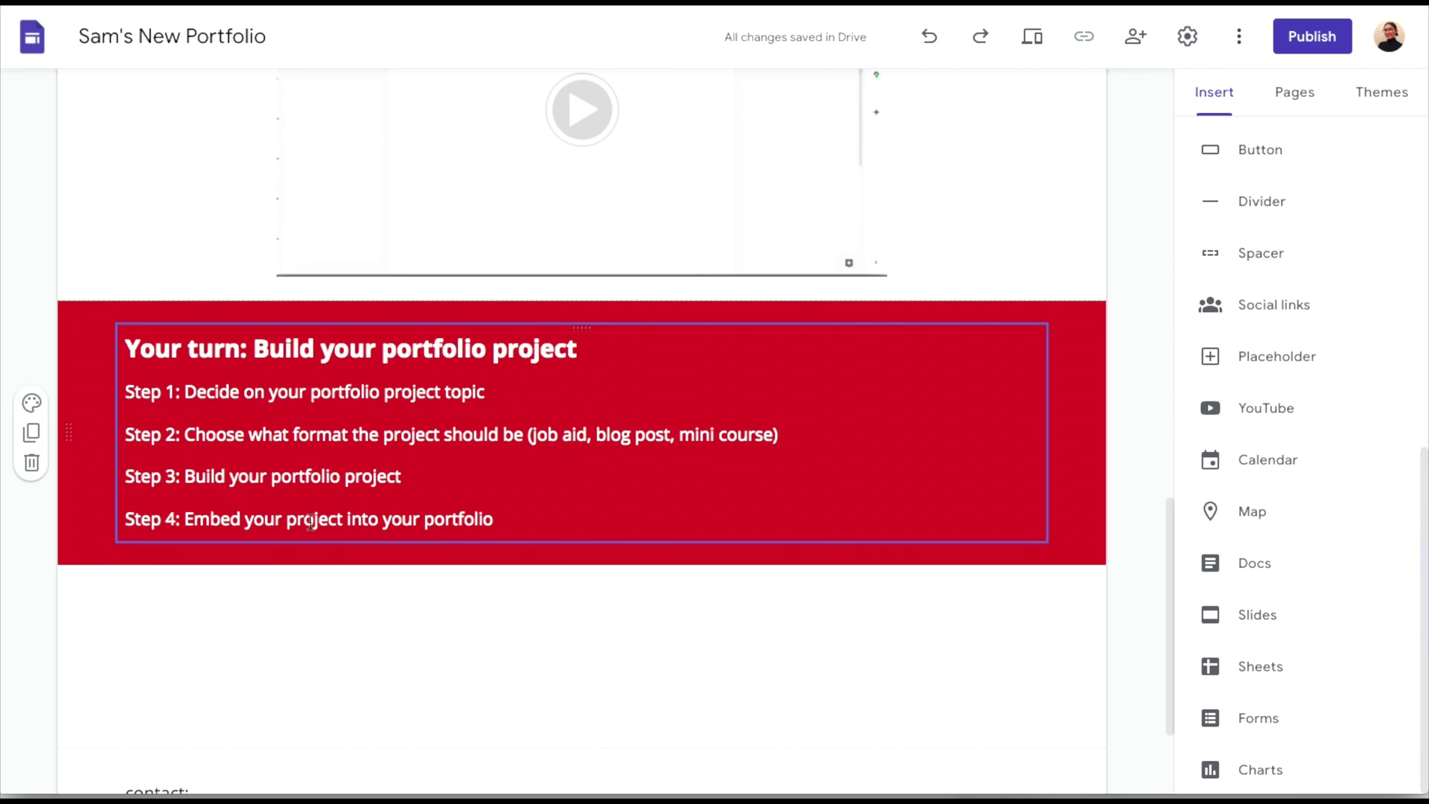
{"action": "scroll", "coordinate": [310, 520], "scroll_direction": "up", "scroll_amount": 5}
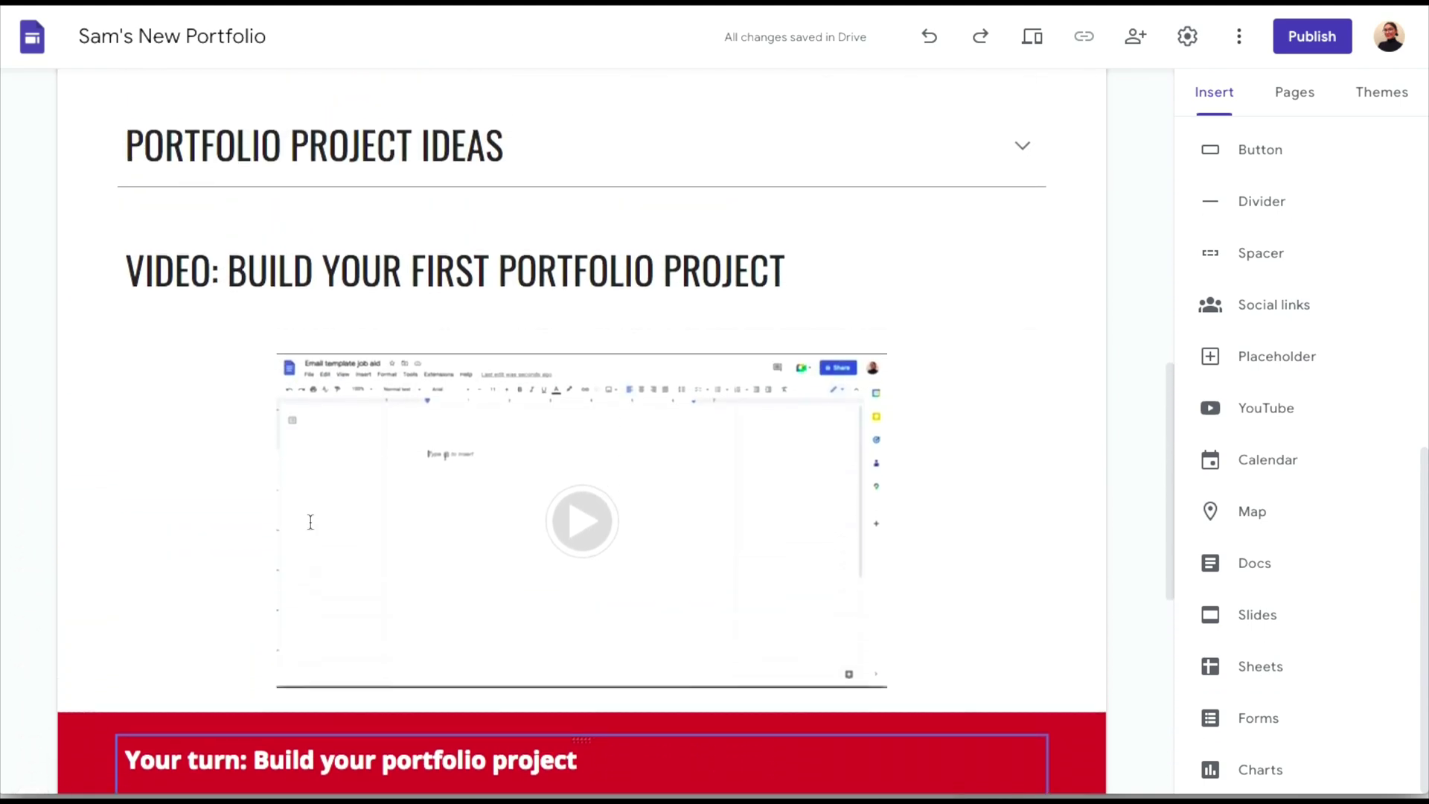
{"action": "left_click", "coordinate": [809, 297]}
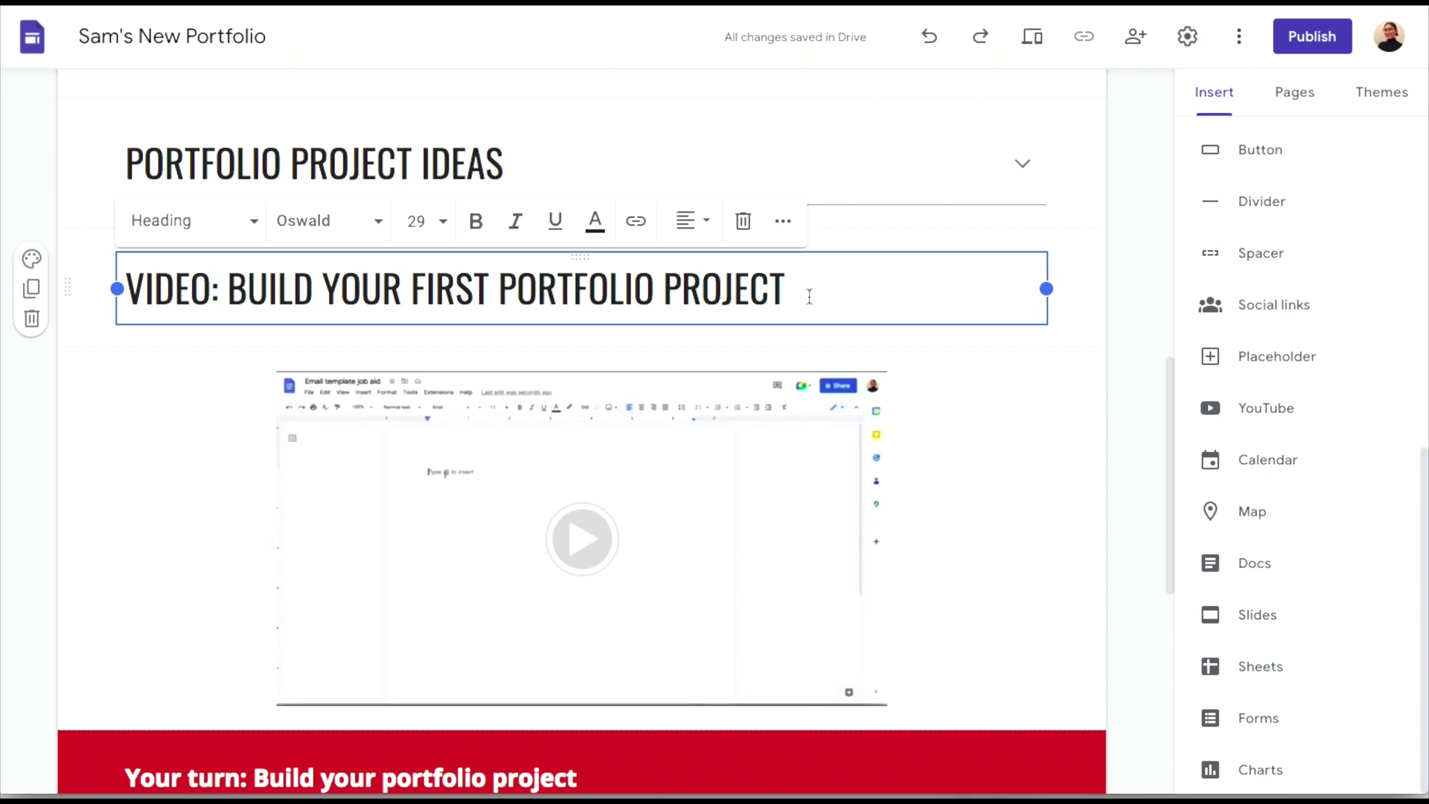
{"action": "type", "text": "9"}
{"action": "key", "text": "BackSpace"}
{"action": "type", "text": "(JOB AI"}
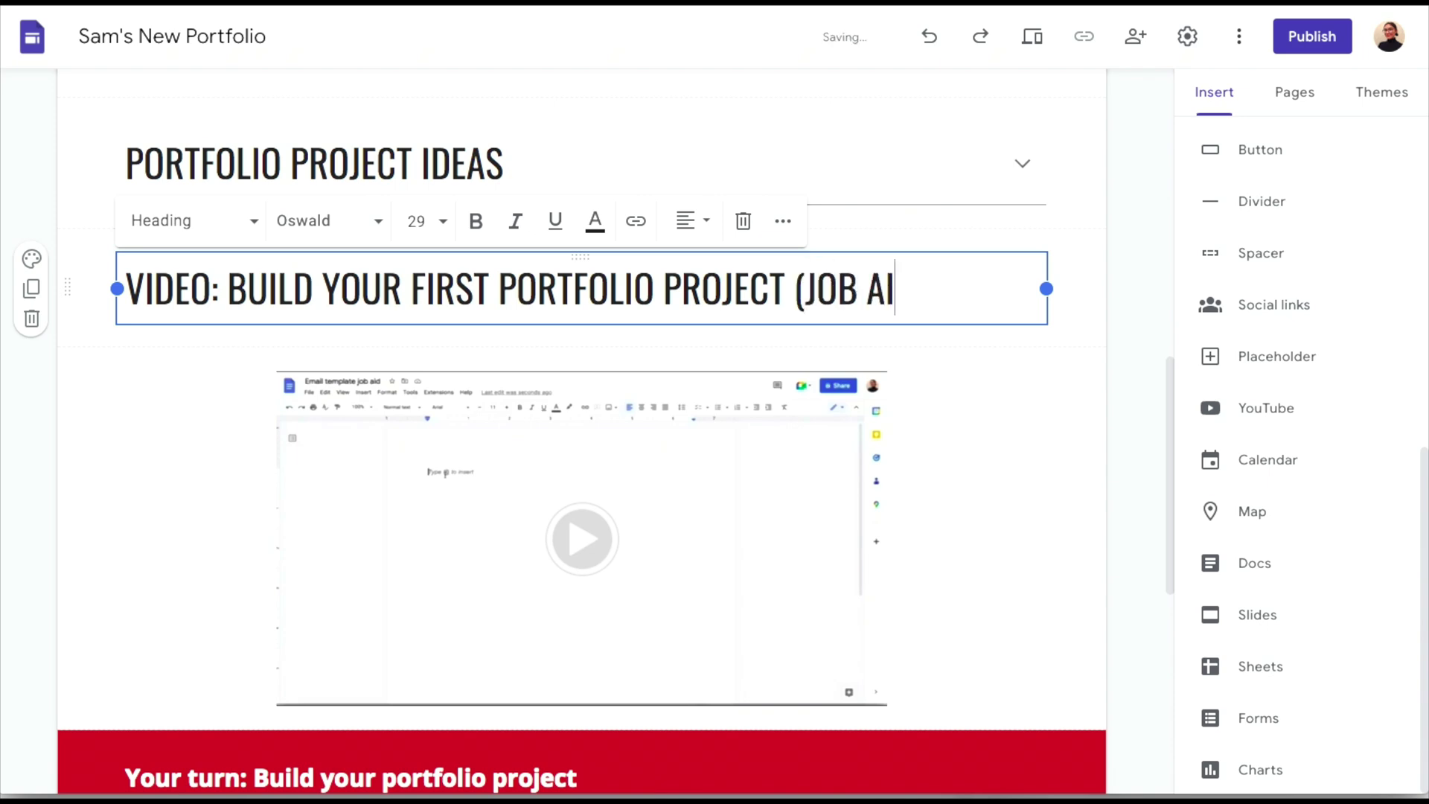
{"action": "type", "text": "D EX"}
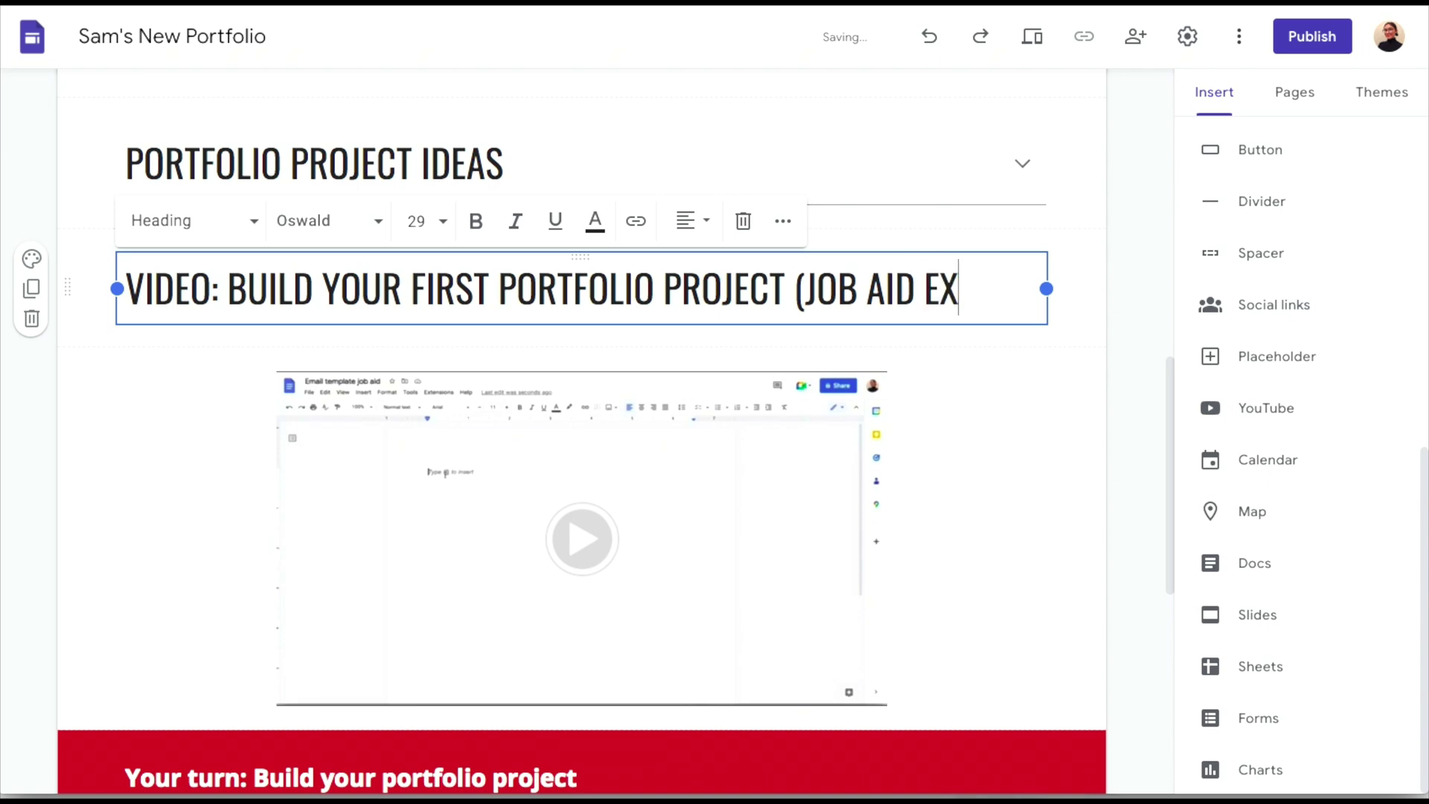
{"action": "type", "text": "AMPLE)"}
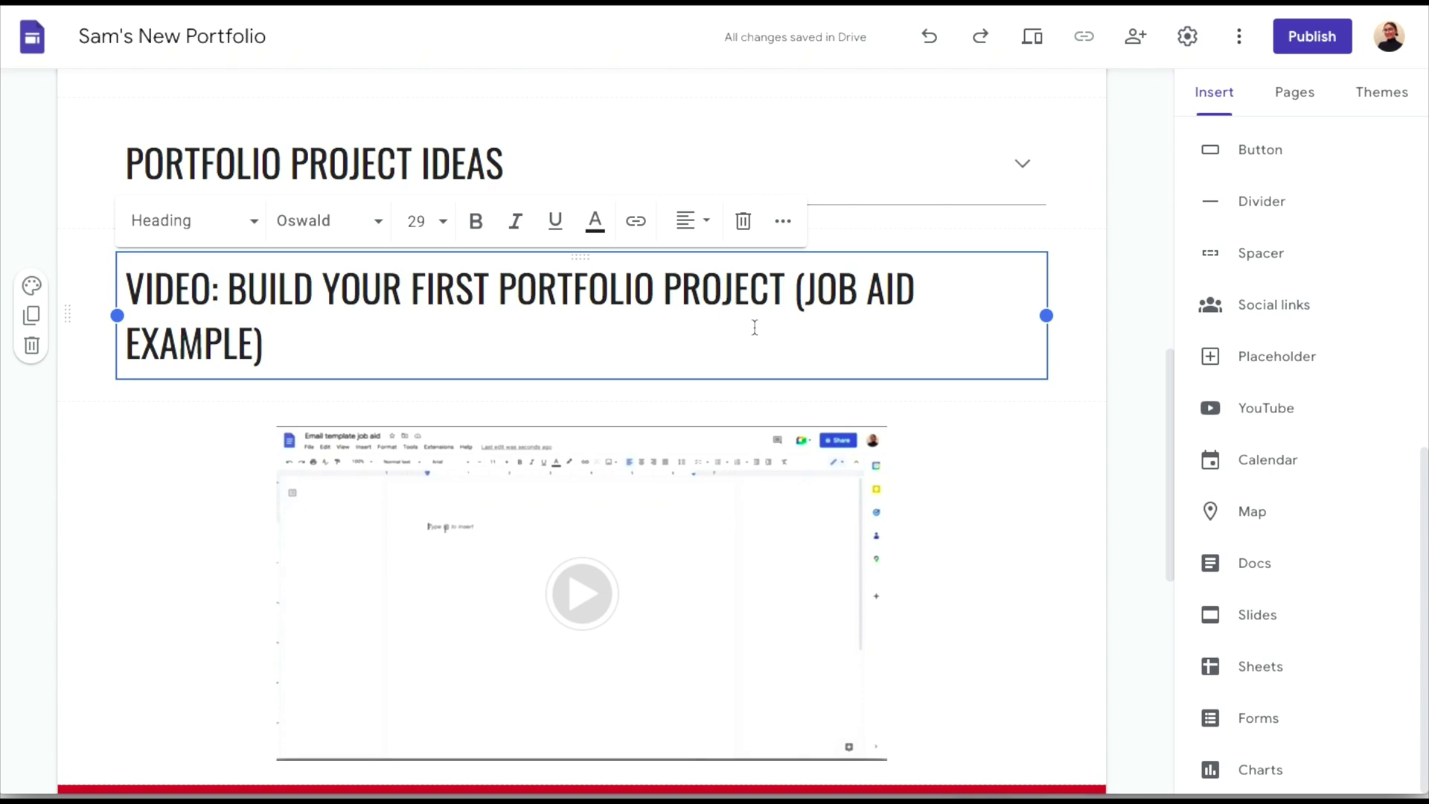
{"action": "left_click_drag", "start_coordinate": [489, 289], "coordinate": [326, 289]}
{"action": "type", "text": "A"}
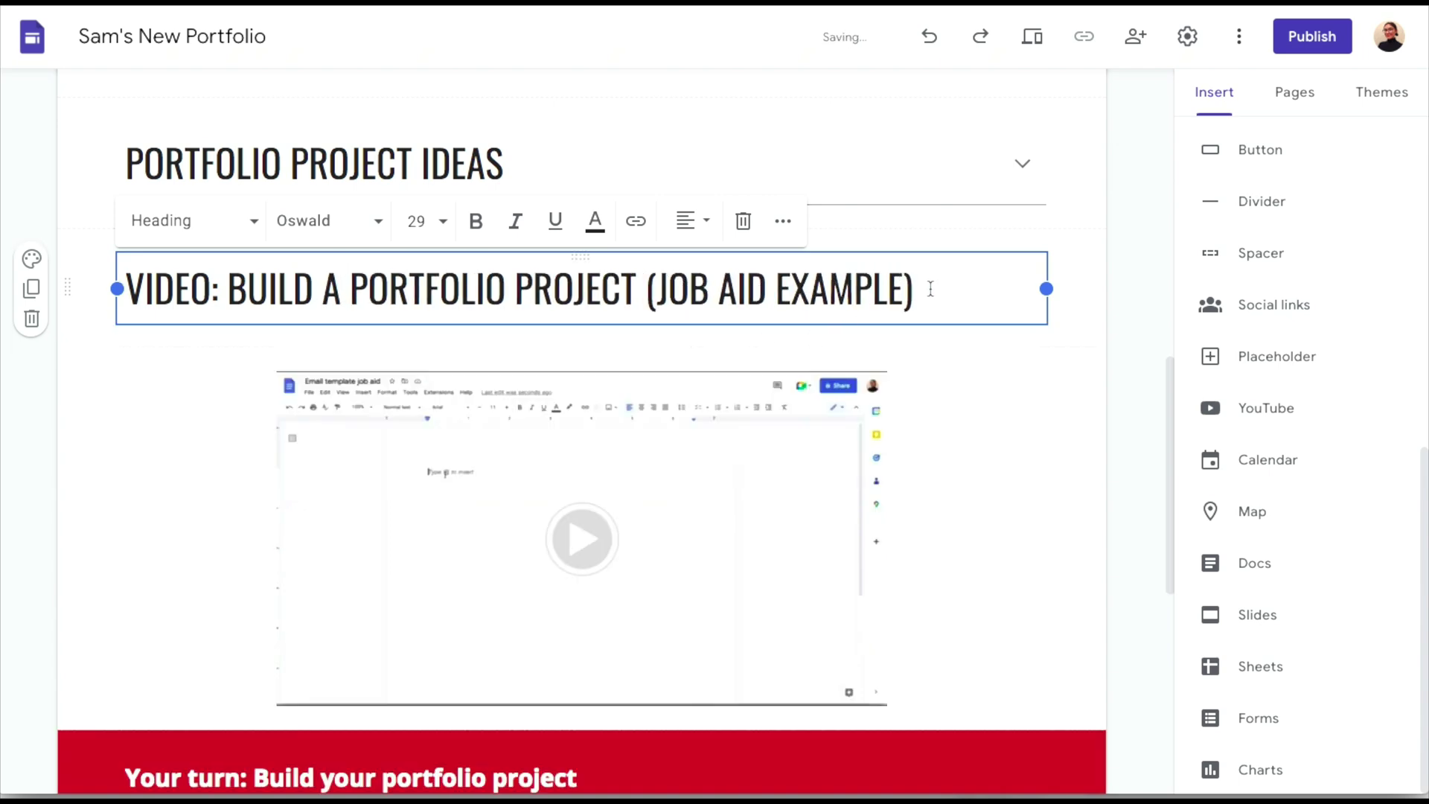
Insert a button named "Module 2: Write your About Me section" below the red exercise section, linked to the Module 2 page.
{"action": "scroll", "coordinate": [715, 533], "scroll_direction": "down", "scroll_amount": 4}
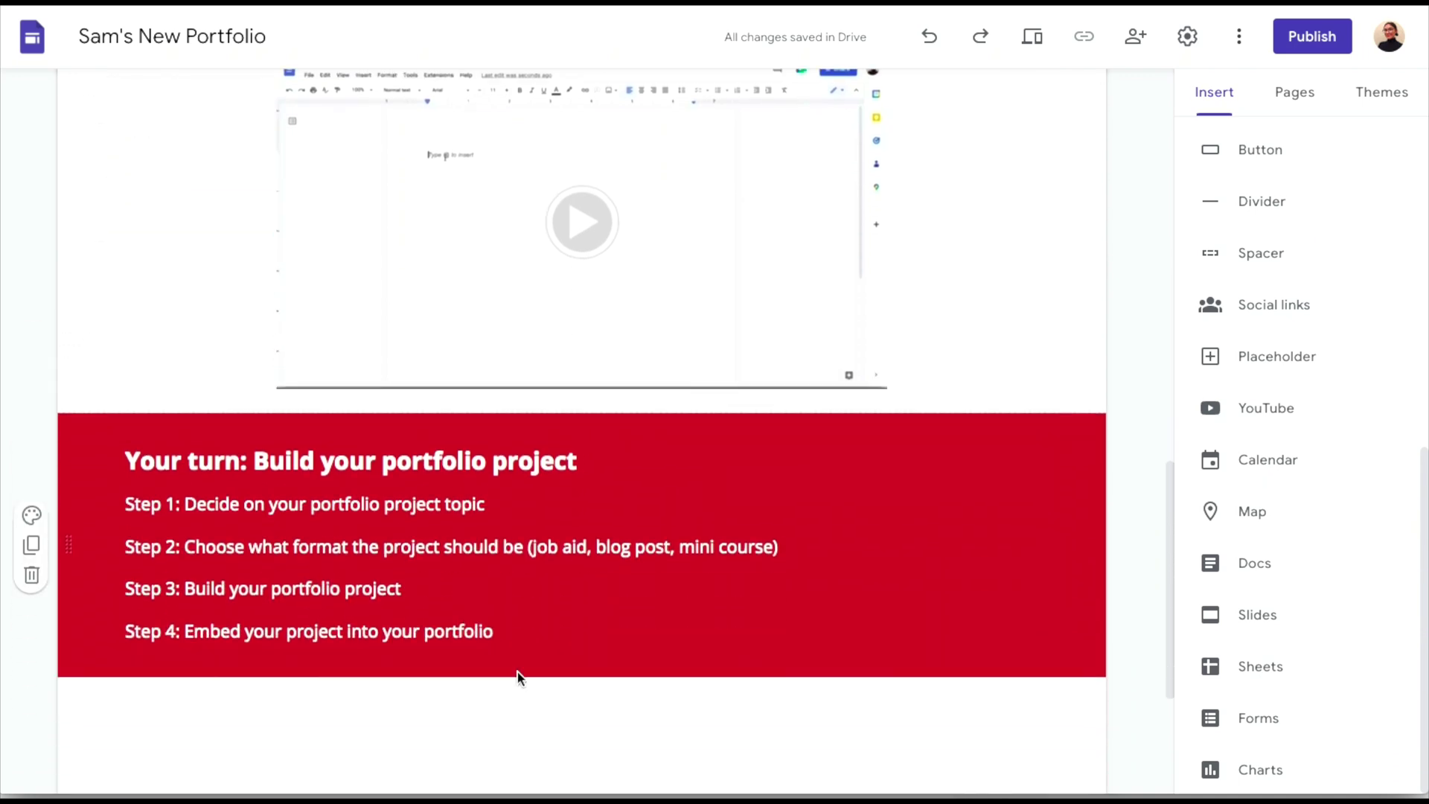
{"action": "scroll", "coordinate": [632, 616], "scroll_direction": "down", "scroll_amount": 2}
{"action": "scroll", "coordinate": [549, 661], "scroll_direction": "down", "scroll_amount": 1}
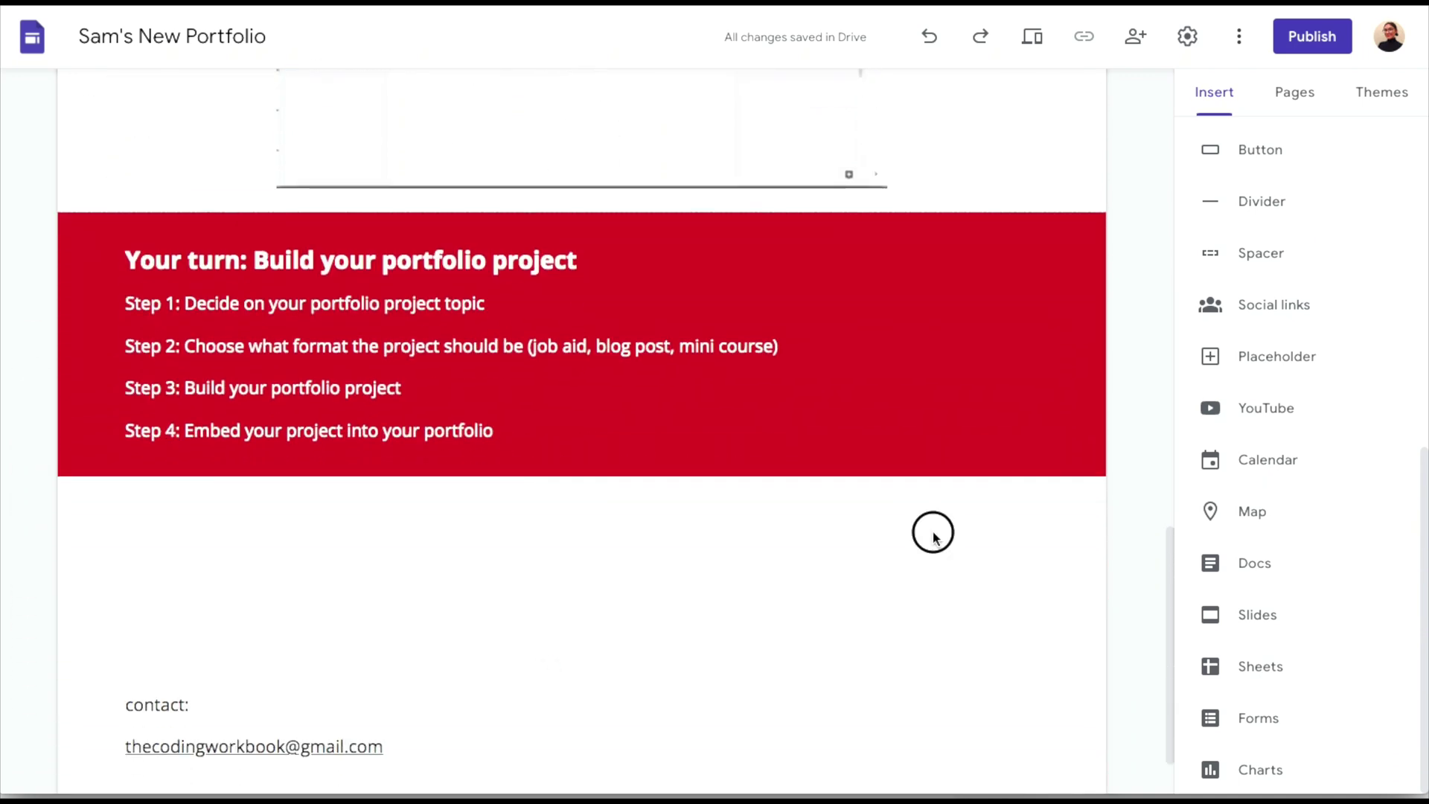
{"action": "left_click", "coordinate": [1261, 152]}
{"action": "type", "text": "Mod"}
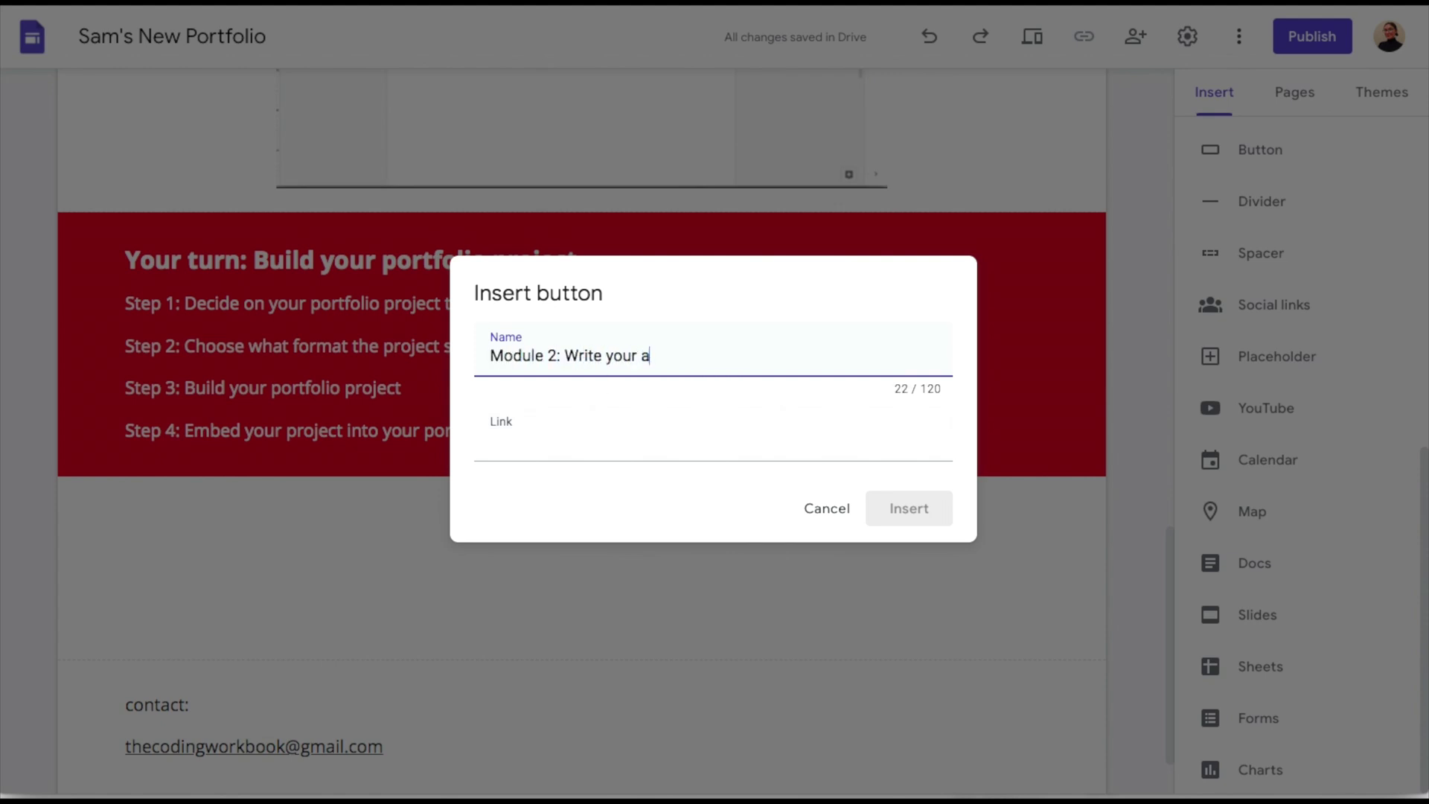
{"action": "type", "text": "ule 2: Write your About Me section"}
{"action": "left_click", "coordinate": [571, 443]}
{"action": "scroll", "coordinate": [583, 554], "scroll_direction": "down", "scroll_amount": 1}
{"action": "left_click", "coordinate": [584, 561]}
{"action": "key", "text": "Return"}
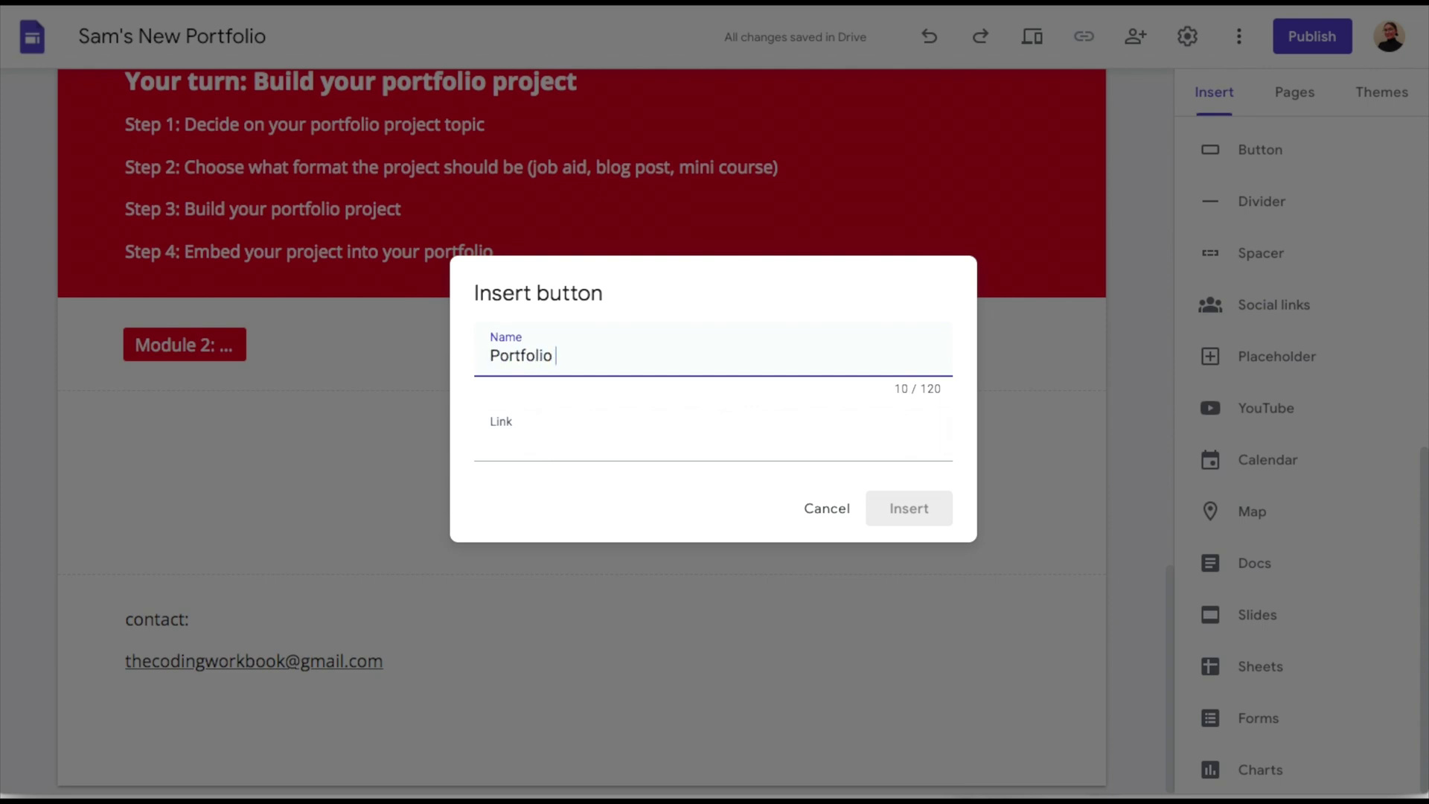
Insert a "Portfolio project 1 home" button linked to the "Portfolio Project 1: Mini course" page and place it right-aligned beside the Module 2 button.
{"action": "left_click", "coordinate": [669, 439]}
{"action": "left_click", "coordinate": [636, 564]}
{"action": "left_click", "coordinate": [553, 357]}
{"action": "type", "text": "project 1 home"}
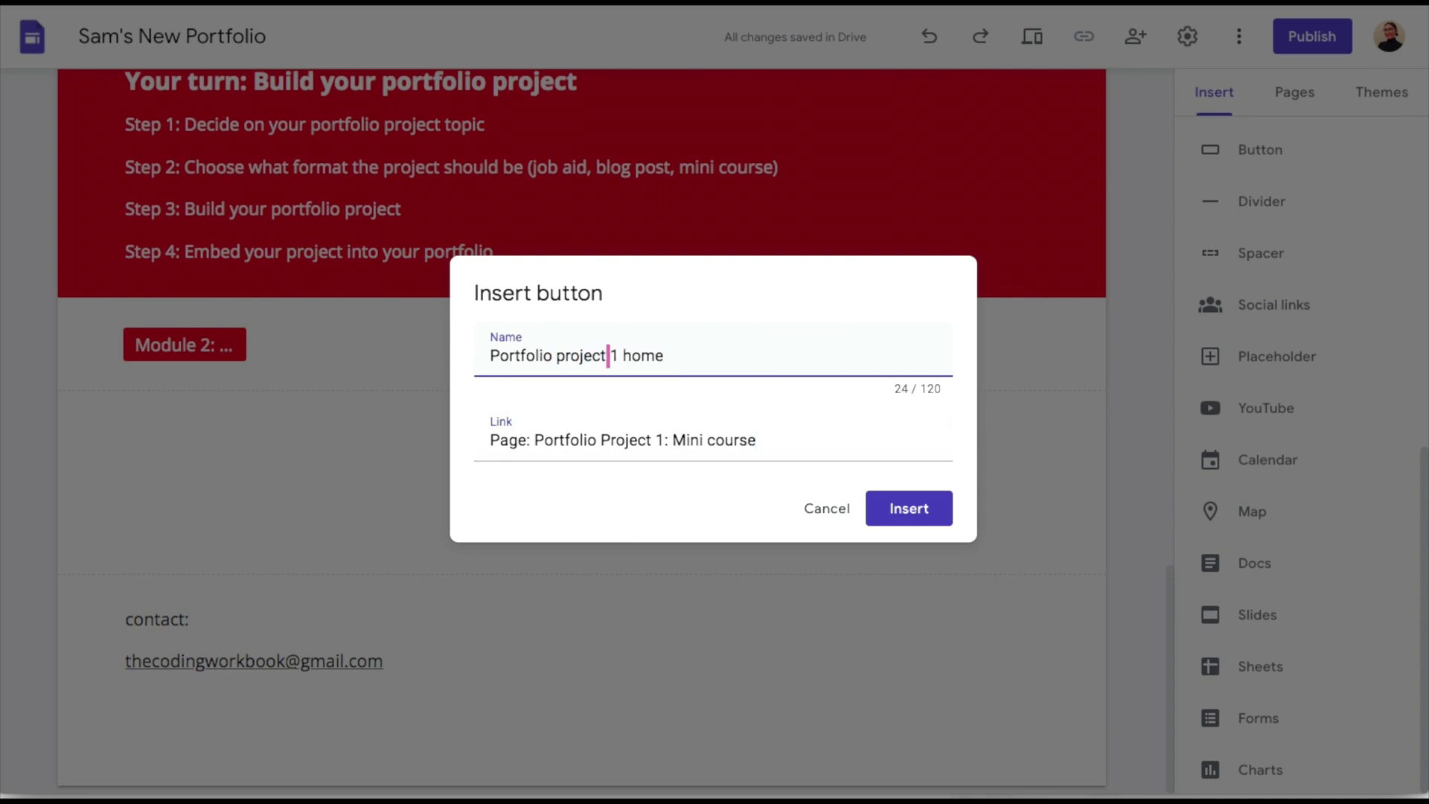
{"action": "left_click", "coordinate": [908, 508]}
{"action": "left_click_drag", "start_coordinate": [184, 342], "coordinate": [997, 246]}
Preview the Module 3 page, checking the introduction, collapsible project ideas, video, exercise steps and navigation buttons, and return to editing.
{"action": "scroll", "coordinate": [1027, 224], "scroll_direction": "up", "scroll_amount": 8}
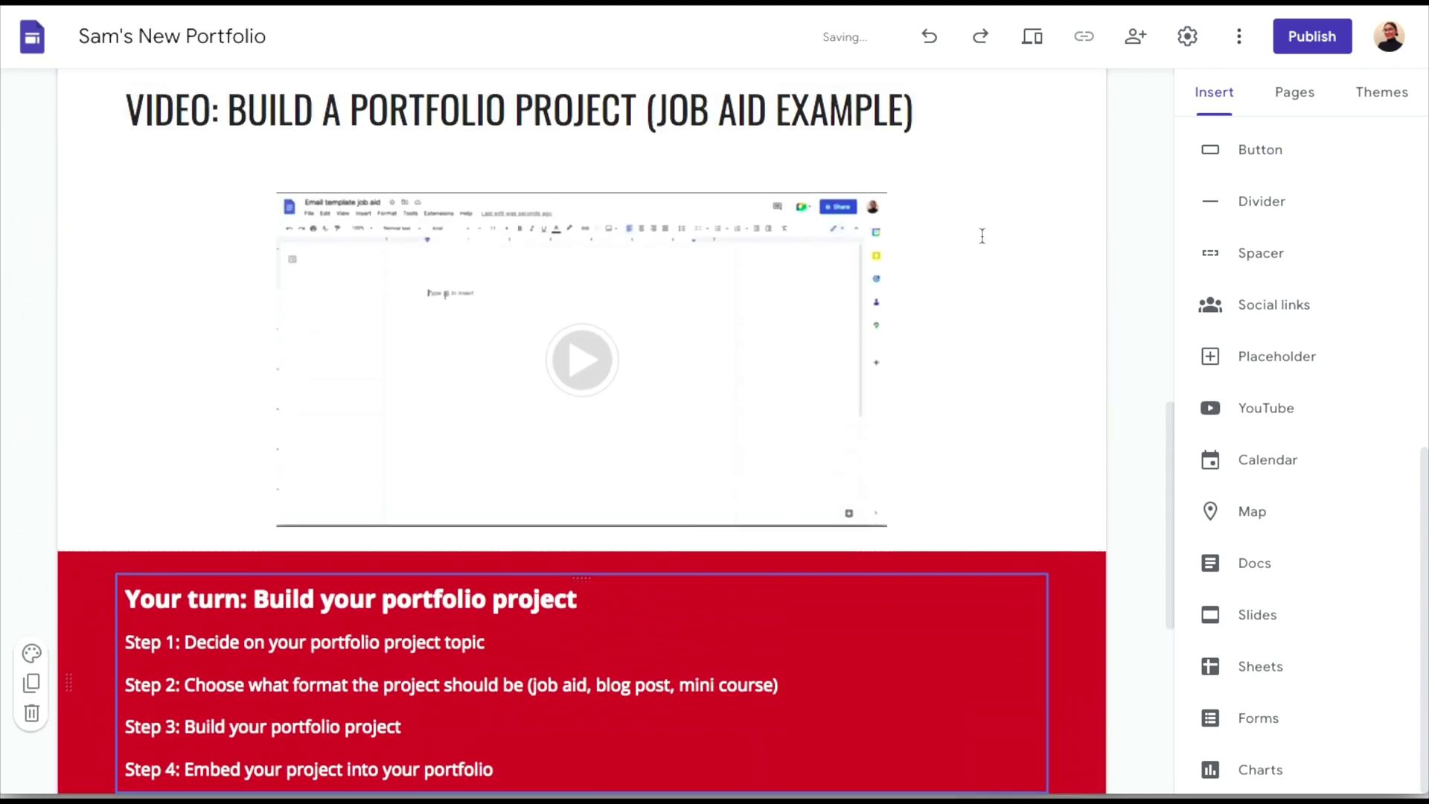
{"action": "left_click", "coordinate": [1033, 37]}
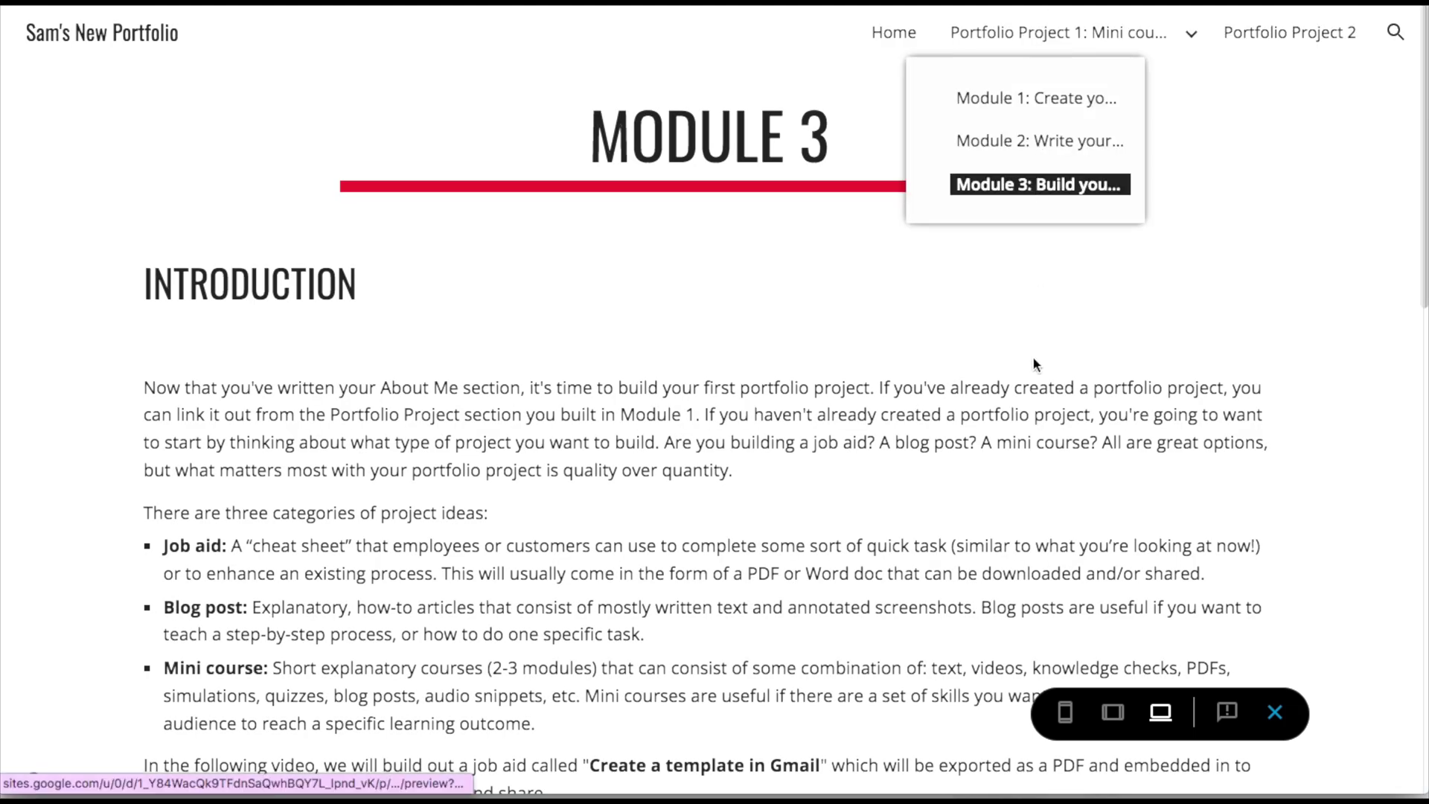
{"action": "scroll", "coordinate": [890, 229], "scroll_direction": "down", "scroll_amount": 5}
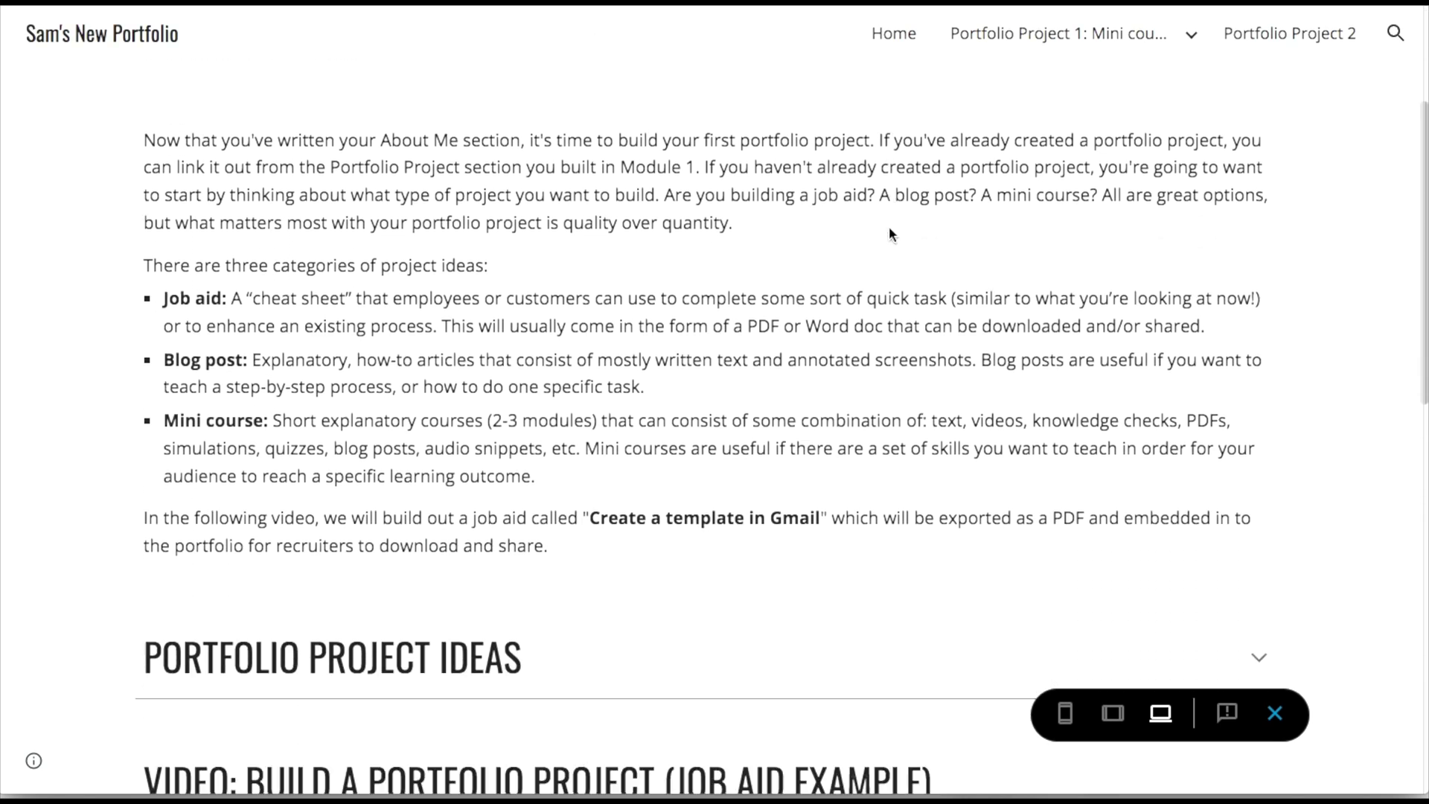
{"action": "scroll", "coordinate": [888, 226], "scroll_direction": "down", "scroll_amount": 4}
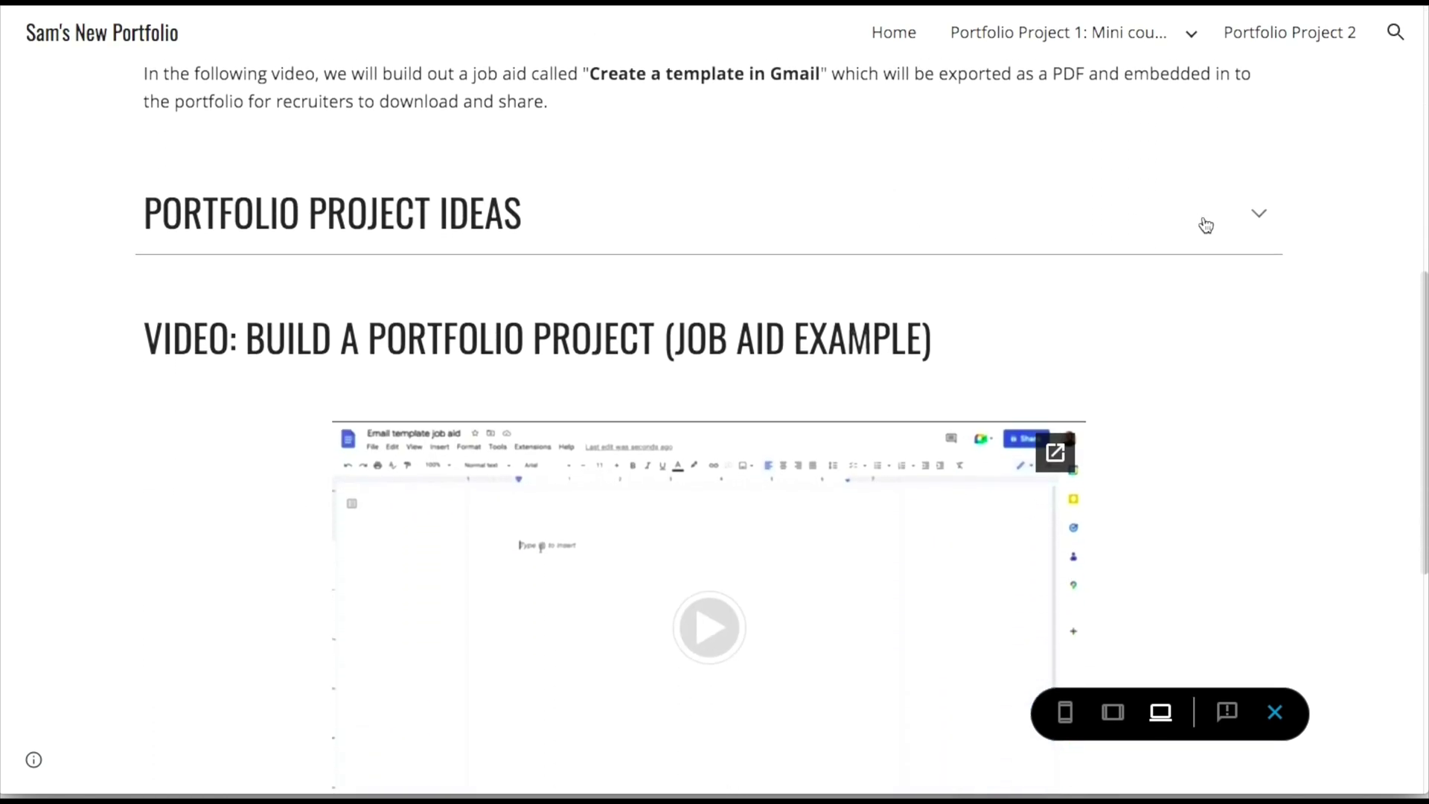
{"action": "left_click", "coordinate": [1254, 218]}
{"action": "left_click", "coordinate": [1254, 218]}
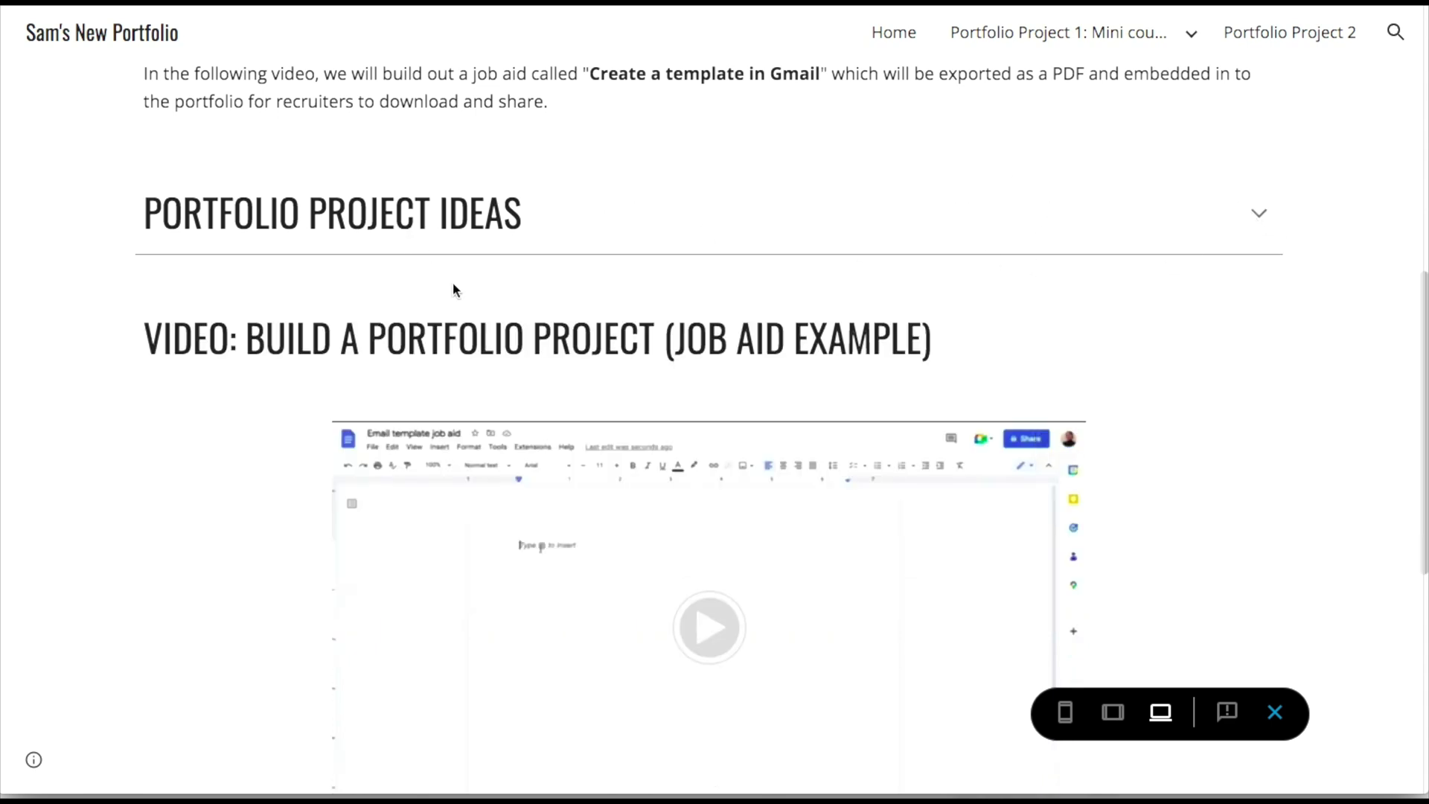
{"action": "scroll", "coordinate": [450, 283], "scroll_direction": "down", "scroll_amount": 2}
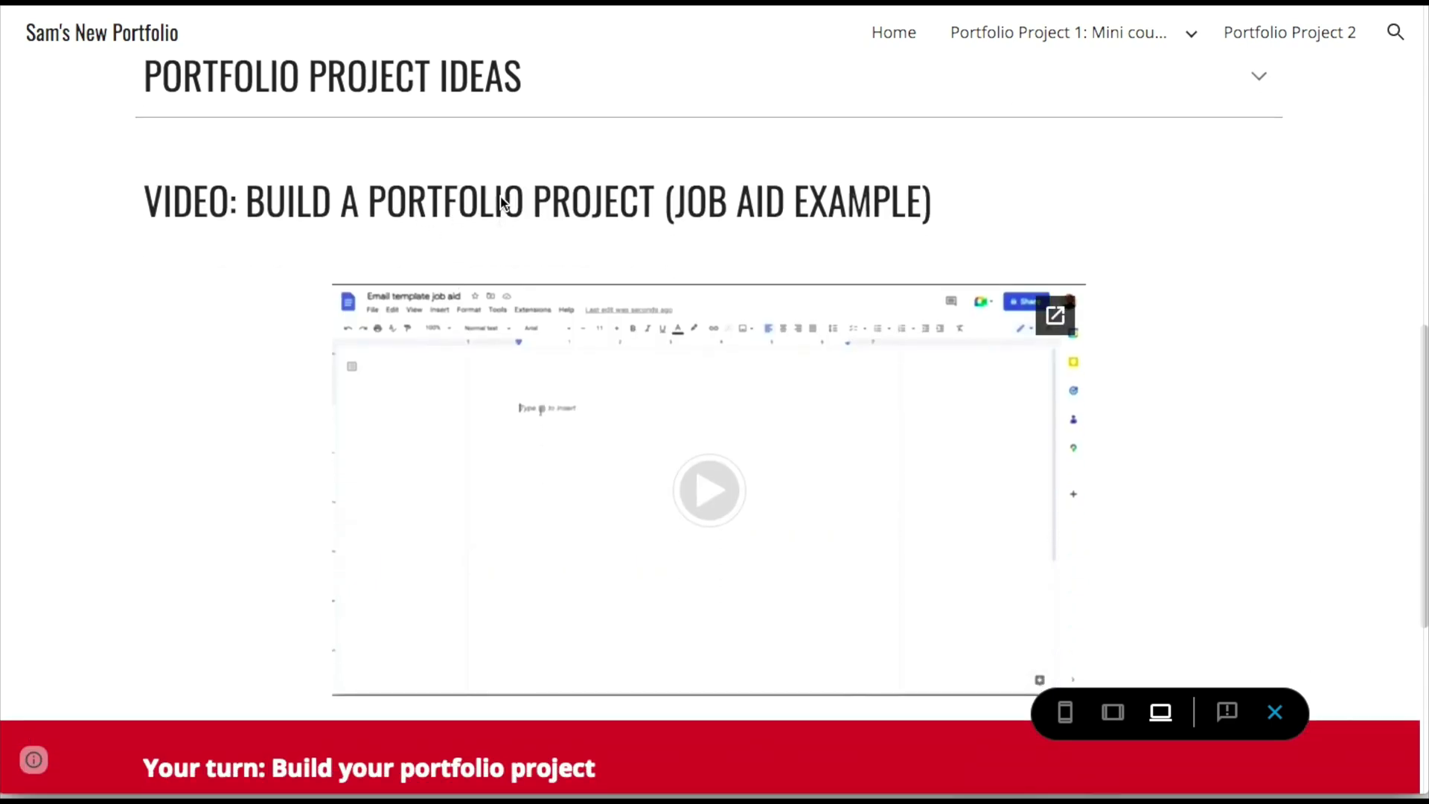
{"action": "scroll", "coordinate": [497, 207], "scroll_direction": "down", "scroll_amount": 5}
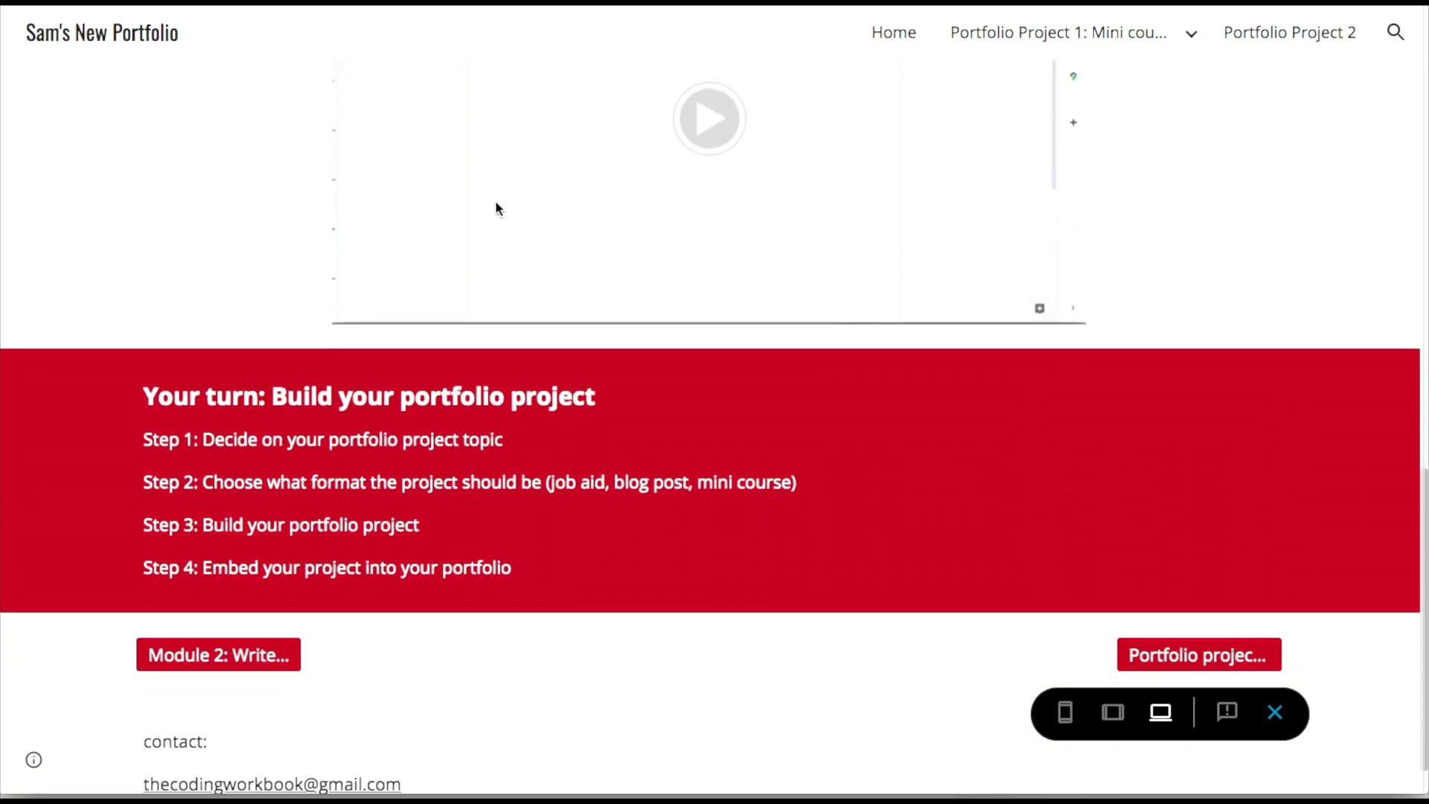
{"action": "scroll", "coordinate": [497, 211], "scroll_direction": "up", "scroll_amount": 7}
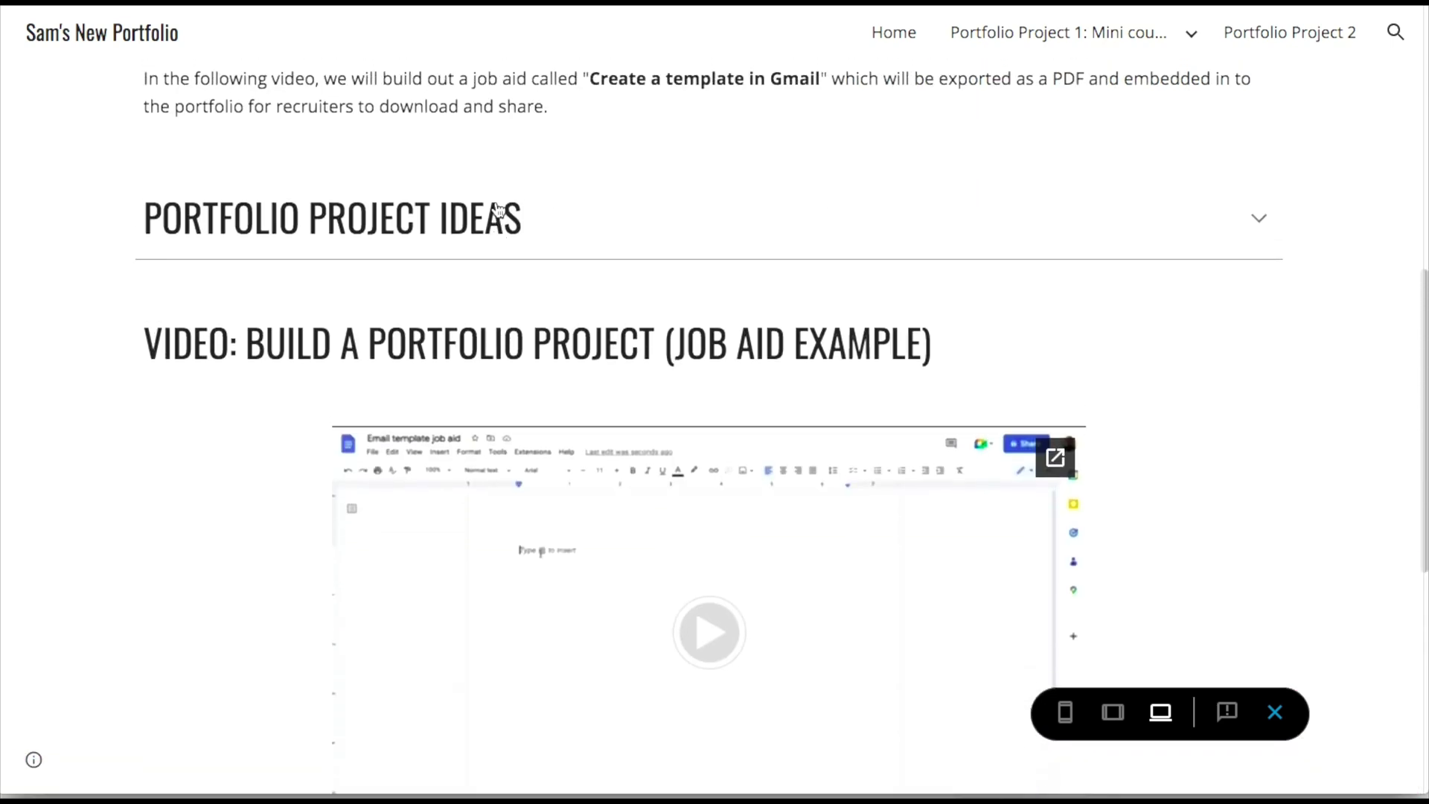
{"action": "left_click", "coordinate": [1275, 714]}
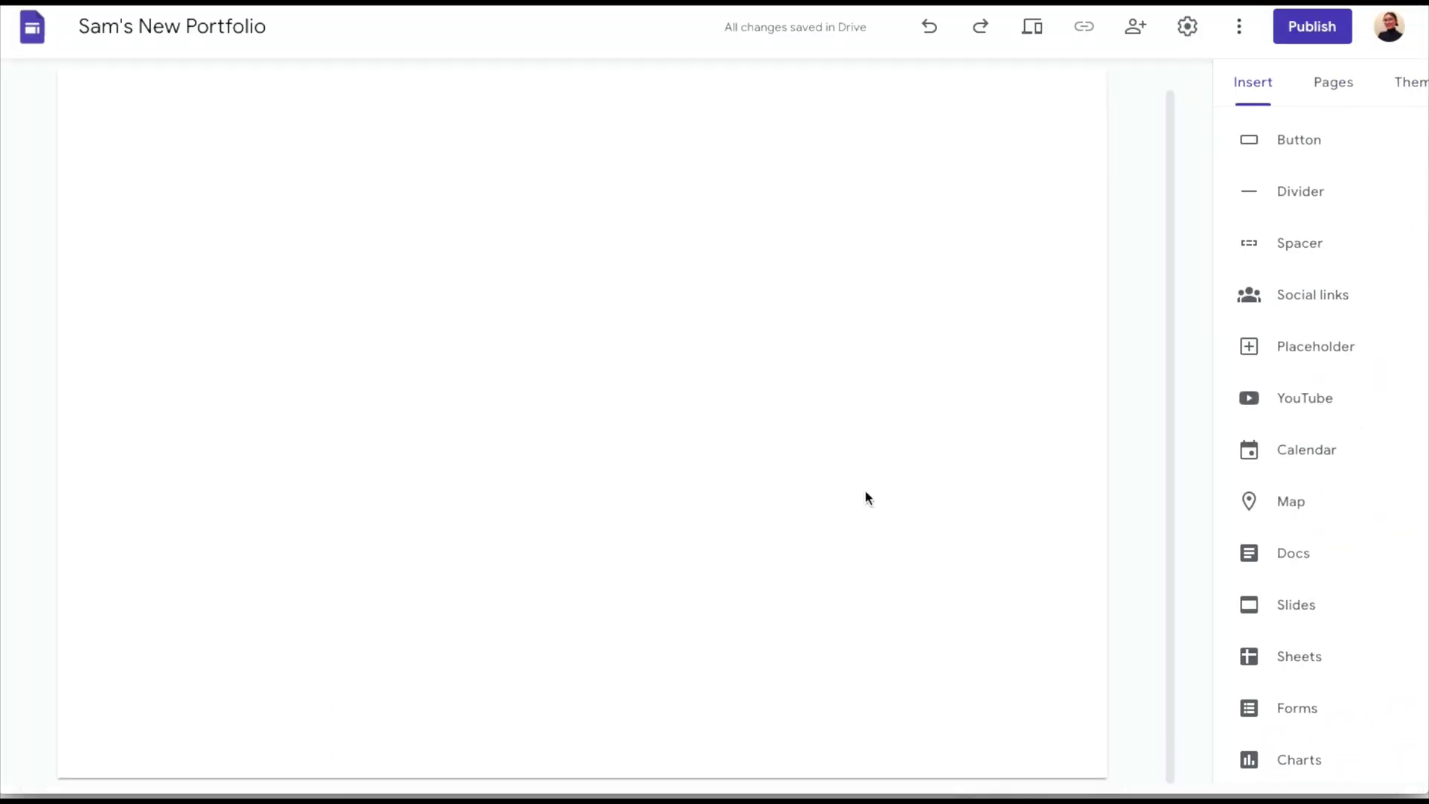
Try a magenta highlight on the "Portfolio project ideas" heading and undo it.
{"action": "scroll", "coordinate": [865, 489], "scroll_direction": "down", "scroll_amount": 5}
{"action": "scroll", "coordinate": [865, 489], "scroll_direction": "down", "scroll_amount": 4}
{"action": "left_click_drag", "start_coordinate": [539, 354], "coordinate": [115, 347]}
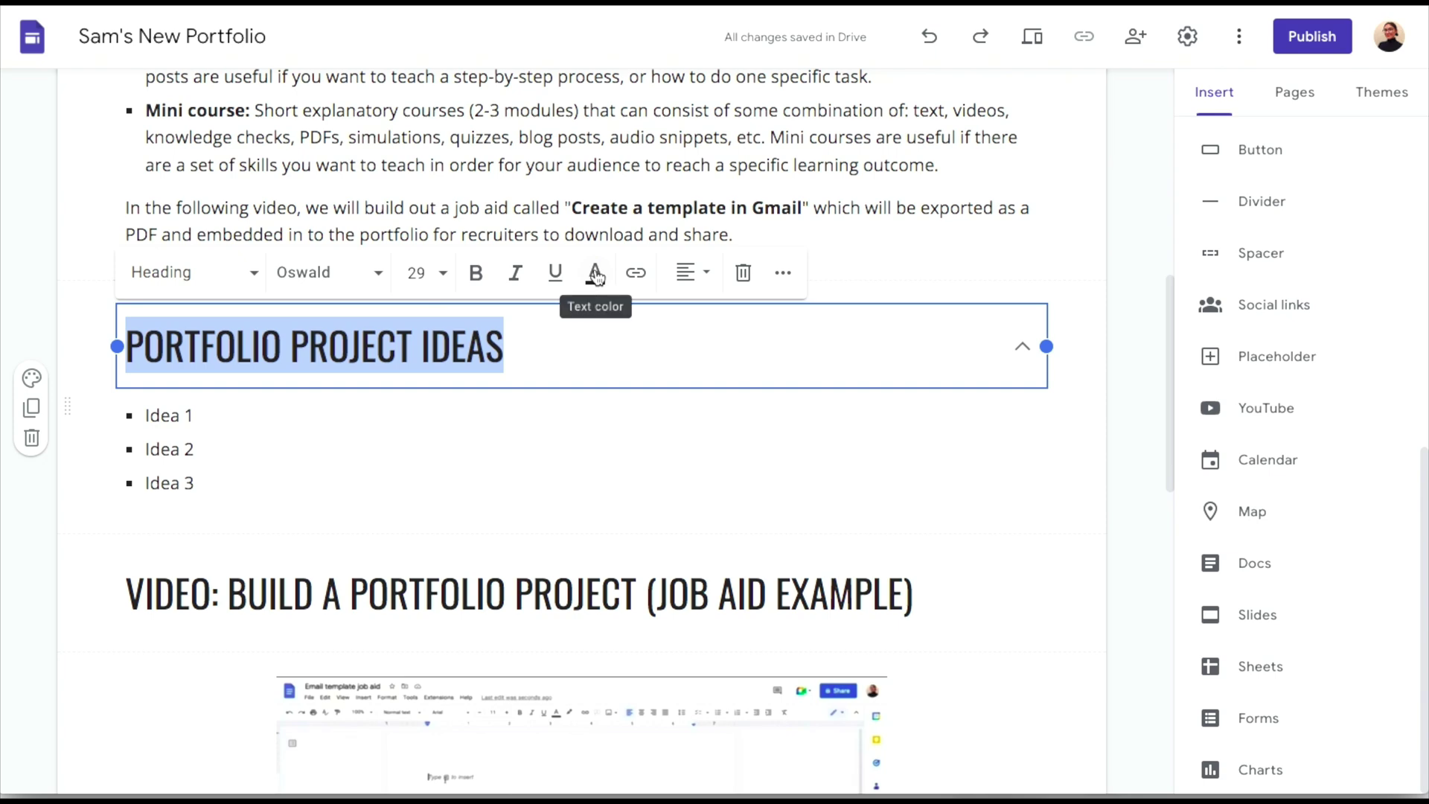
{"action": "left_click", "coordinate": [782, 273]}
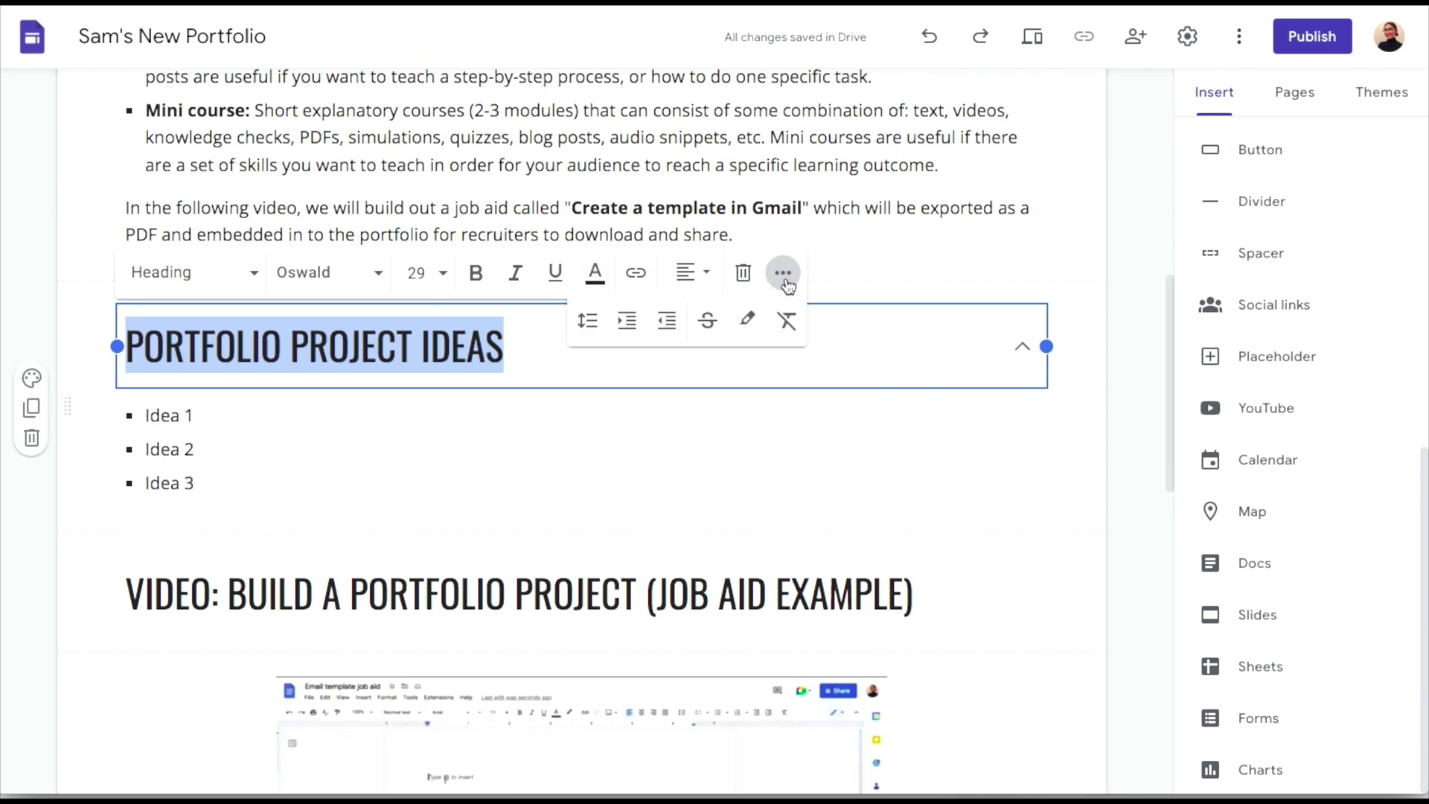
{"action": "left_click", "coordinate": [748, 322]}
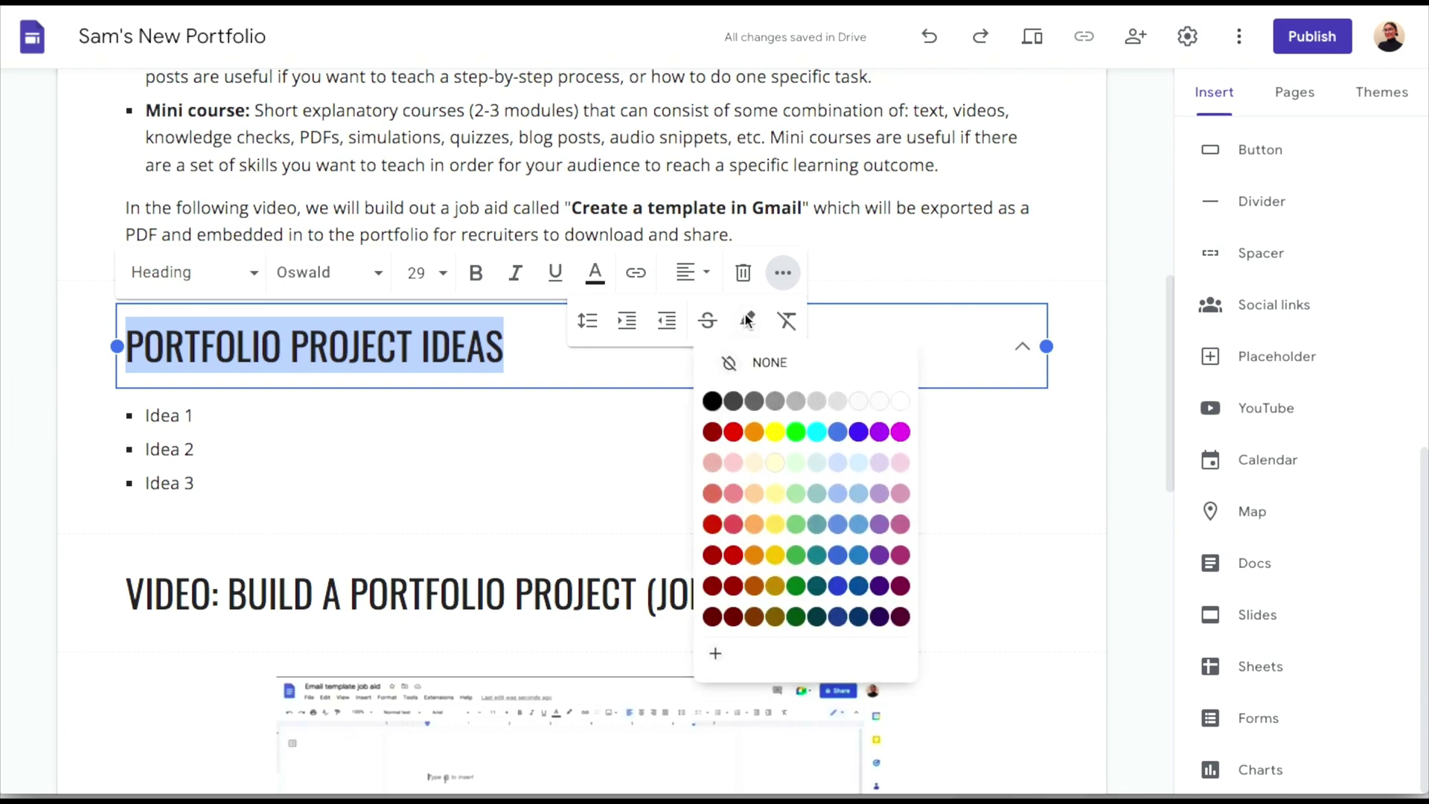
{"action": "left_click", "coordinate": [901, 432]}
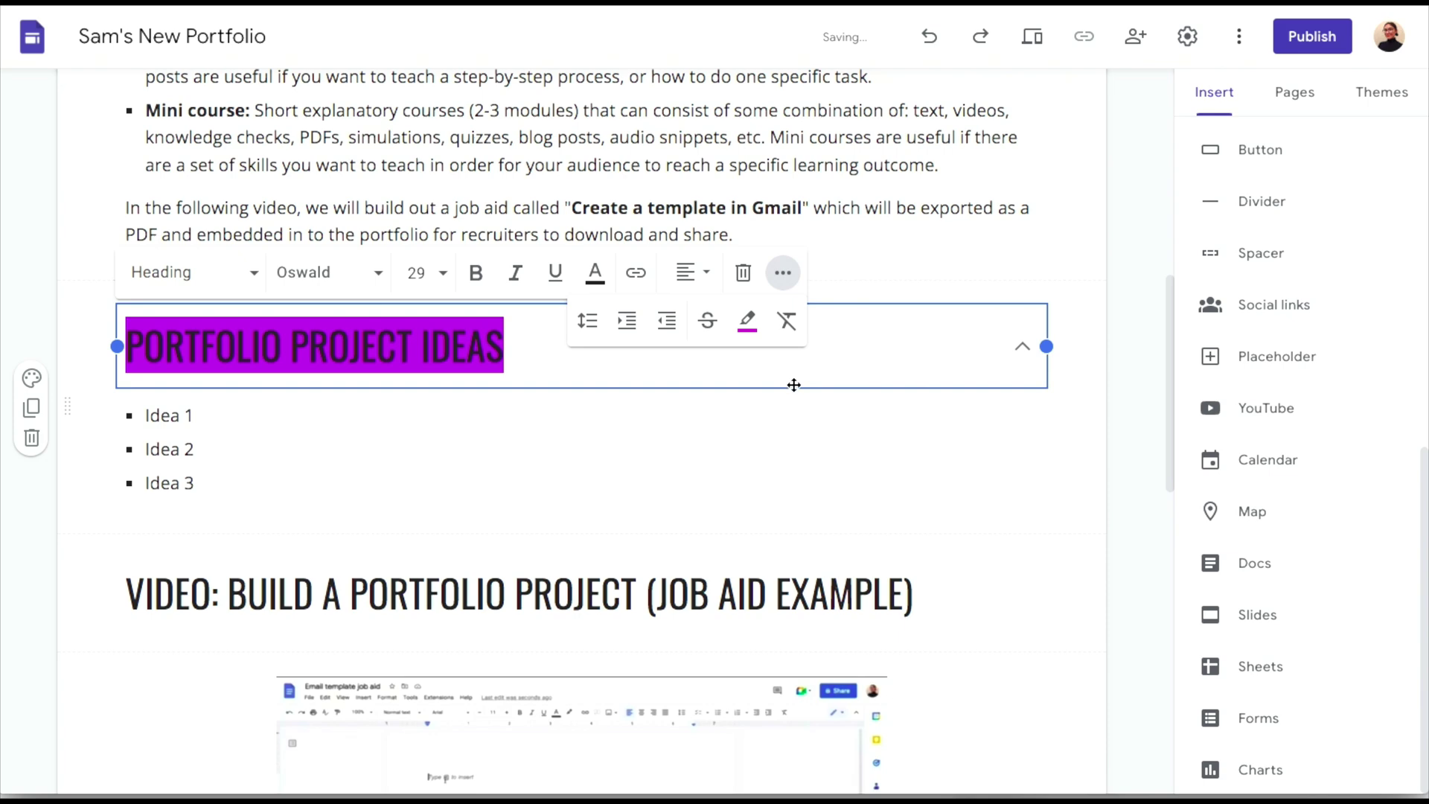
{"action": "key", "text": "ctrl+z"}
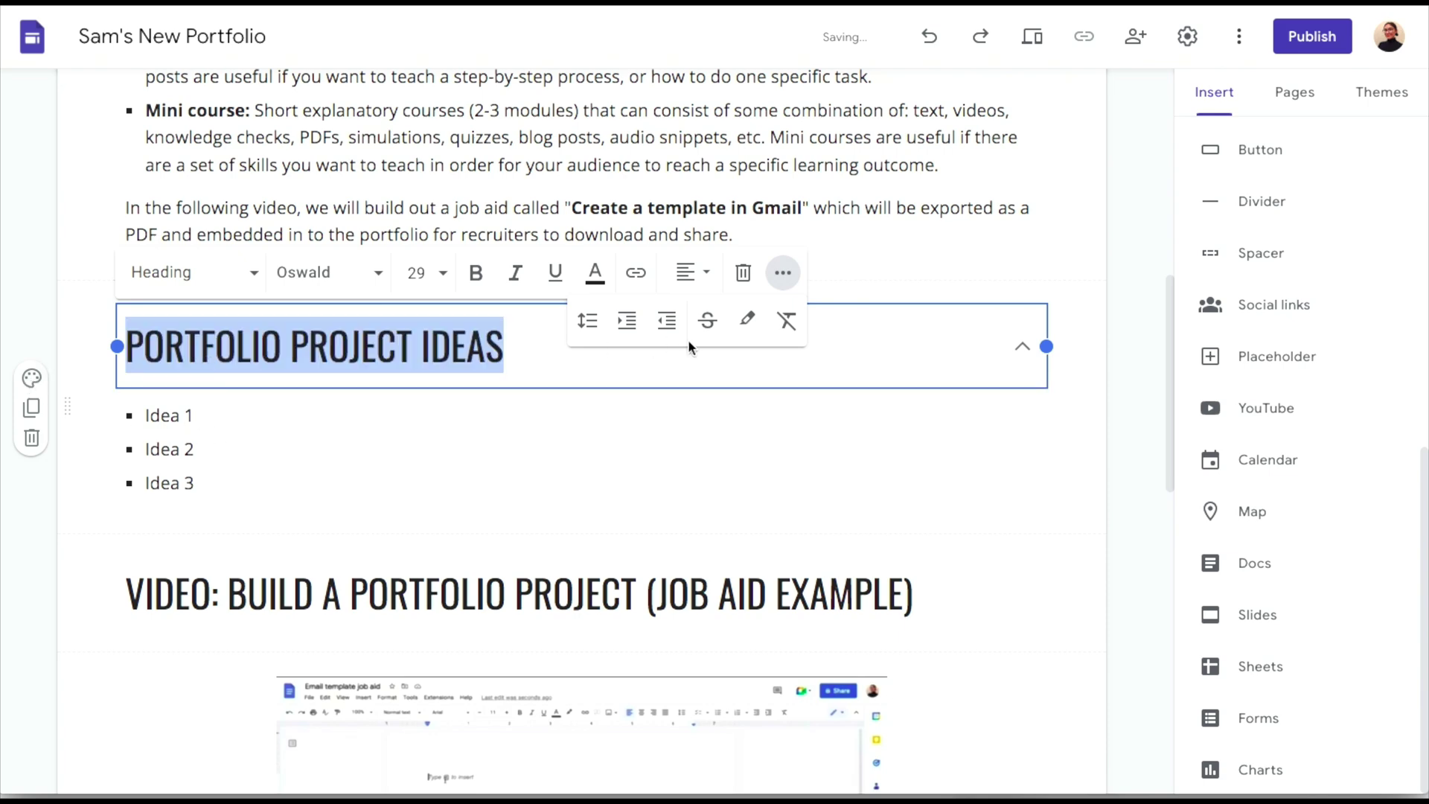
{"action": "left_click", "coordinate": [593, 274]}
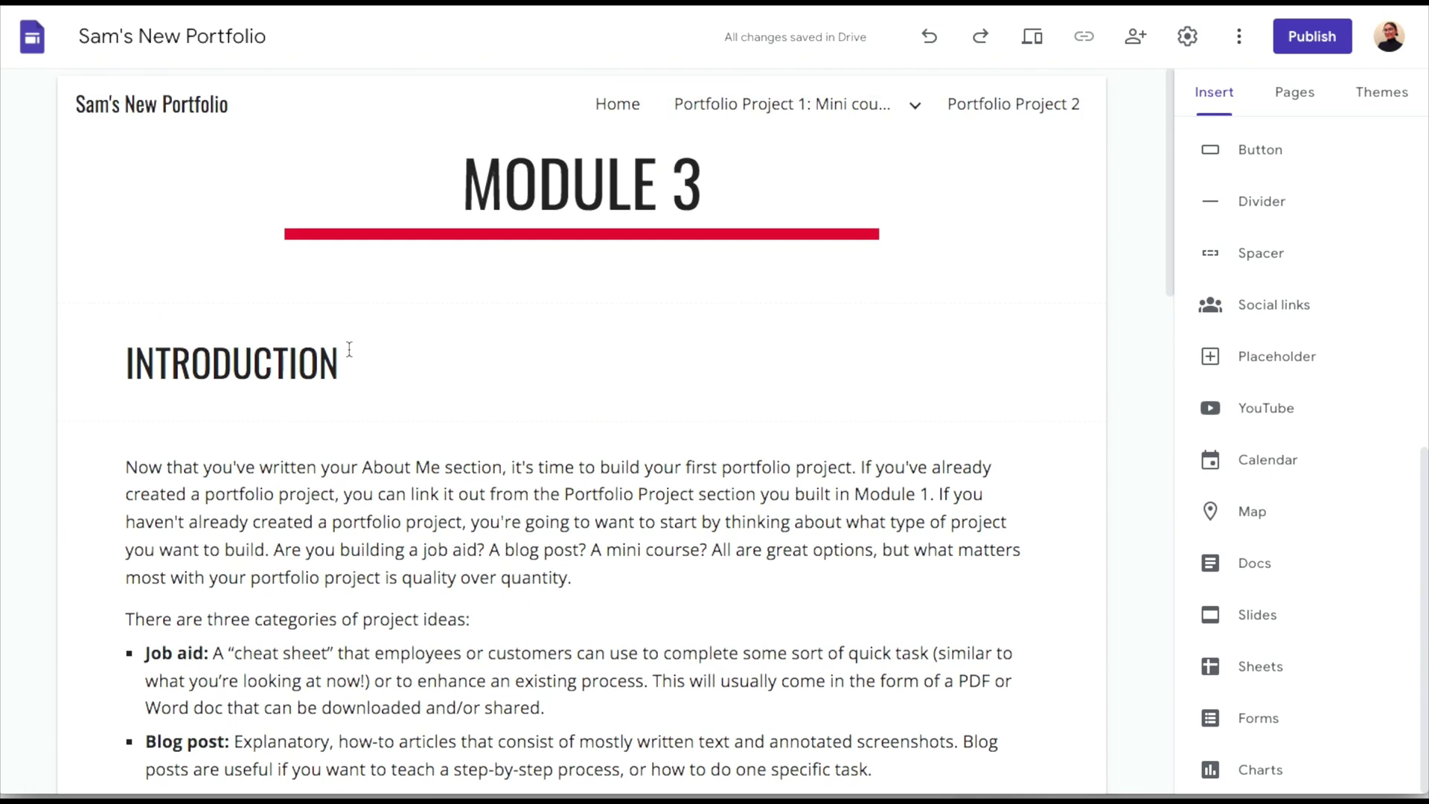
{"action": "left_click", "coordinate": [349, 349]}
{"action": "key", "text": "Escape"}
Open the Module 1 page and check the navigation buttons at its end.
{"action": "left_click", "coordinate": [1283, 104]}
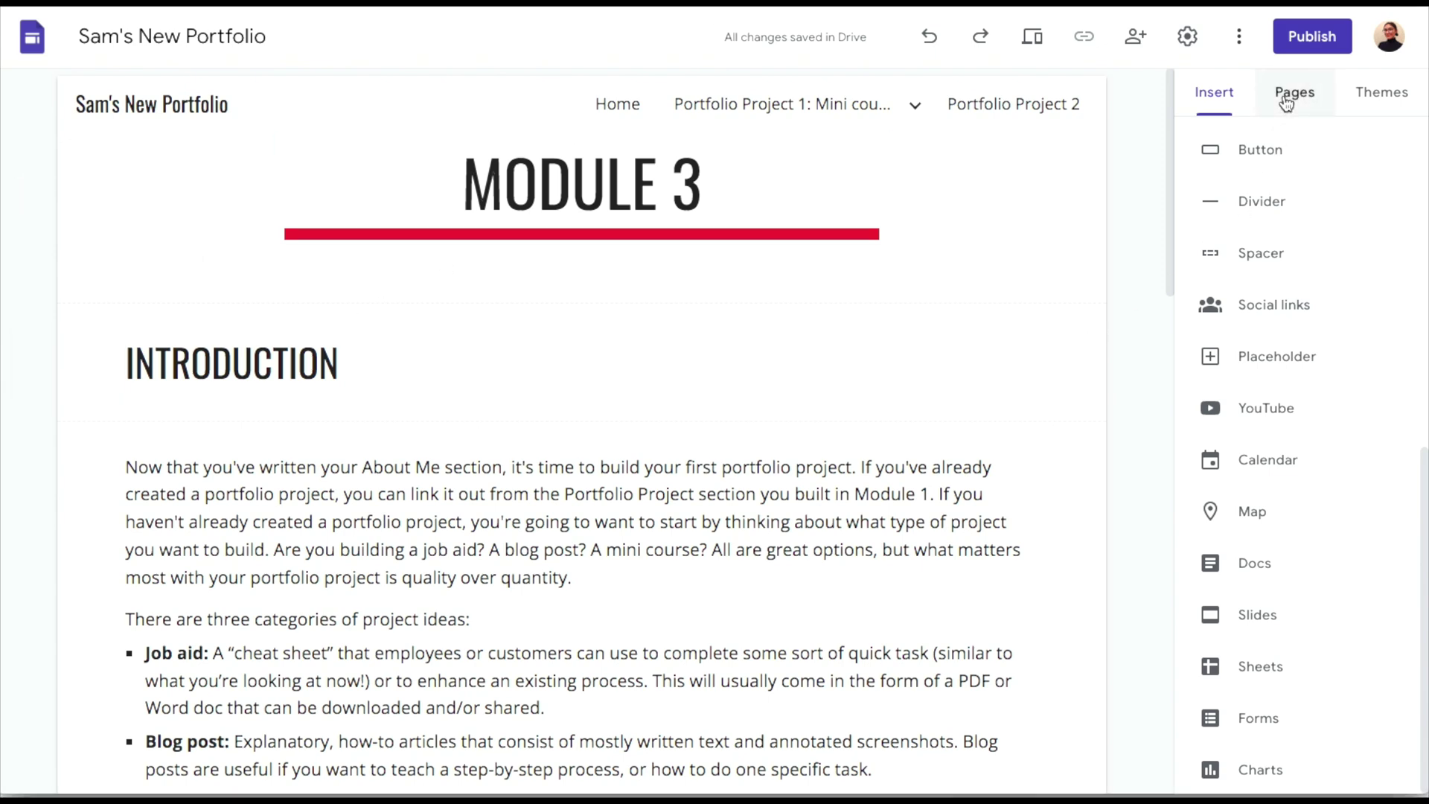
{"action": "left_click", "coordinate": [1251, 277]}
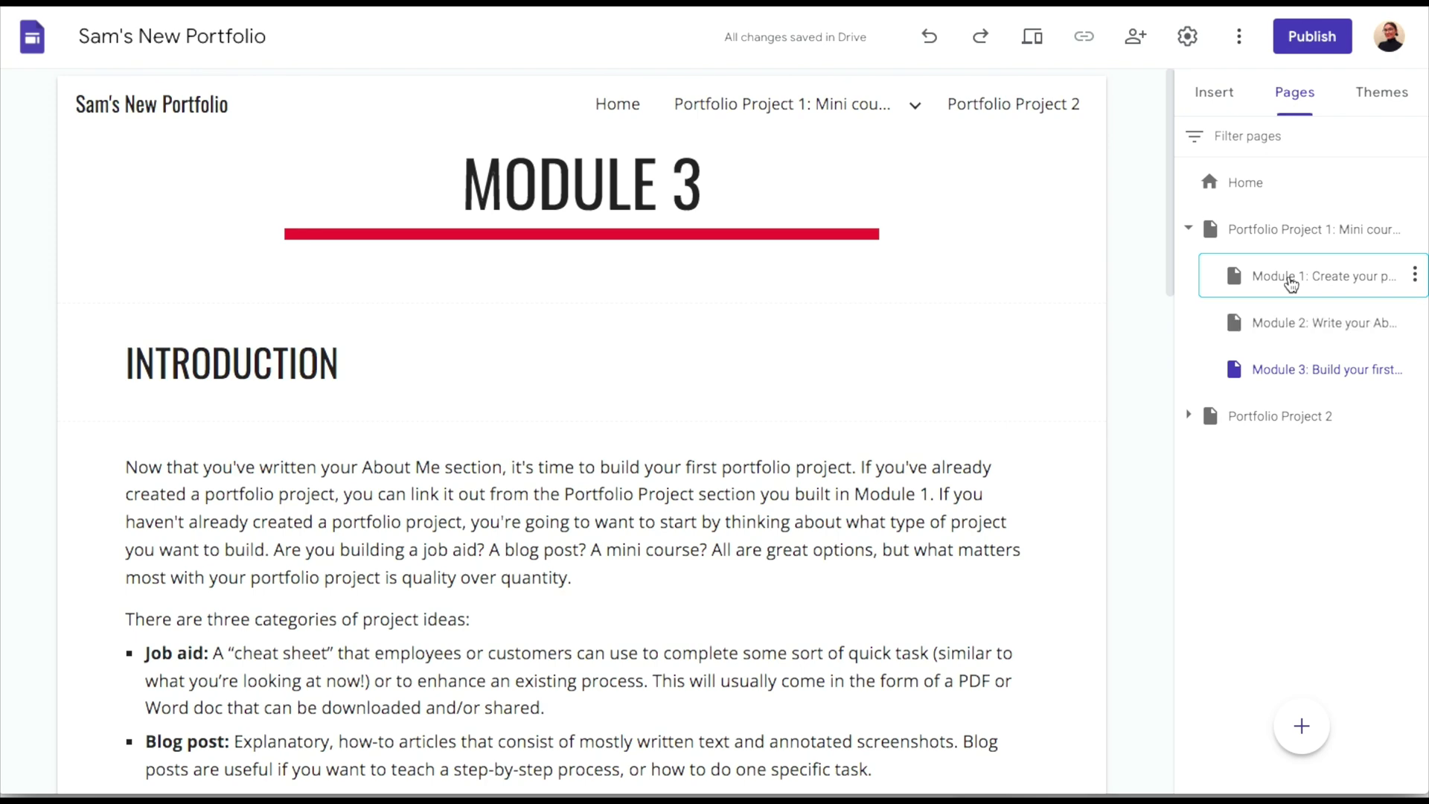
{"action": "scroll", "coordinate": [995, 377], "scroll_direction": "down", "scroll_amount": 15}
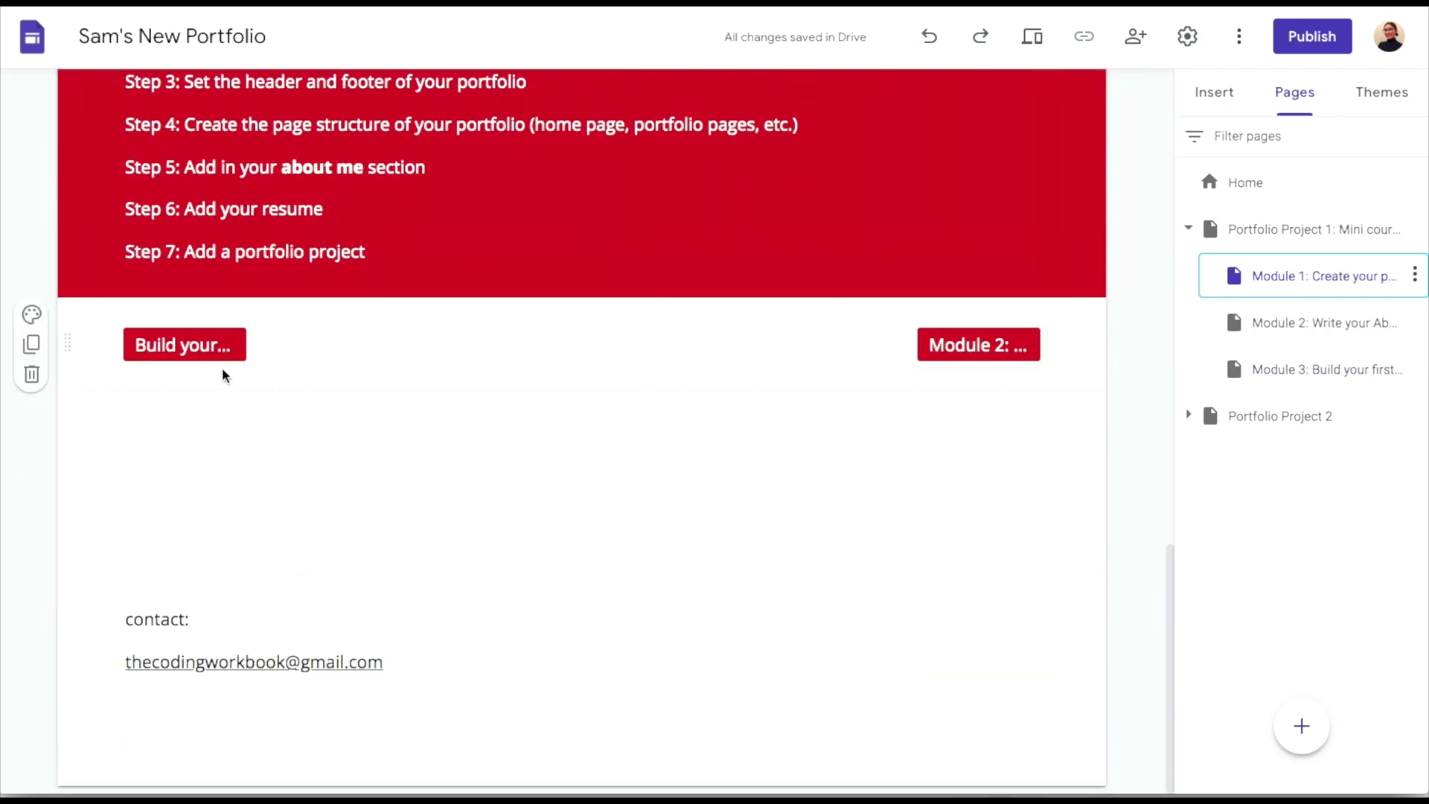
On the Mini course page, insert a "Module 1: Create your portfolio structure" button linked to that page and right-align it below the outline.
{"action": "left_click", "coordinate": [1268, 232]}
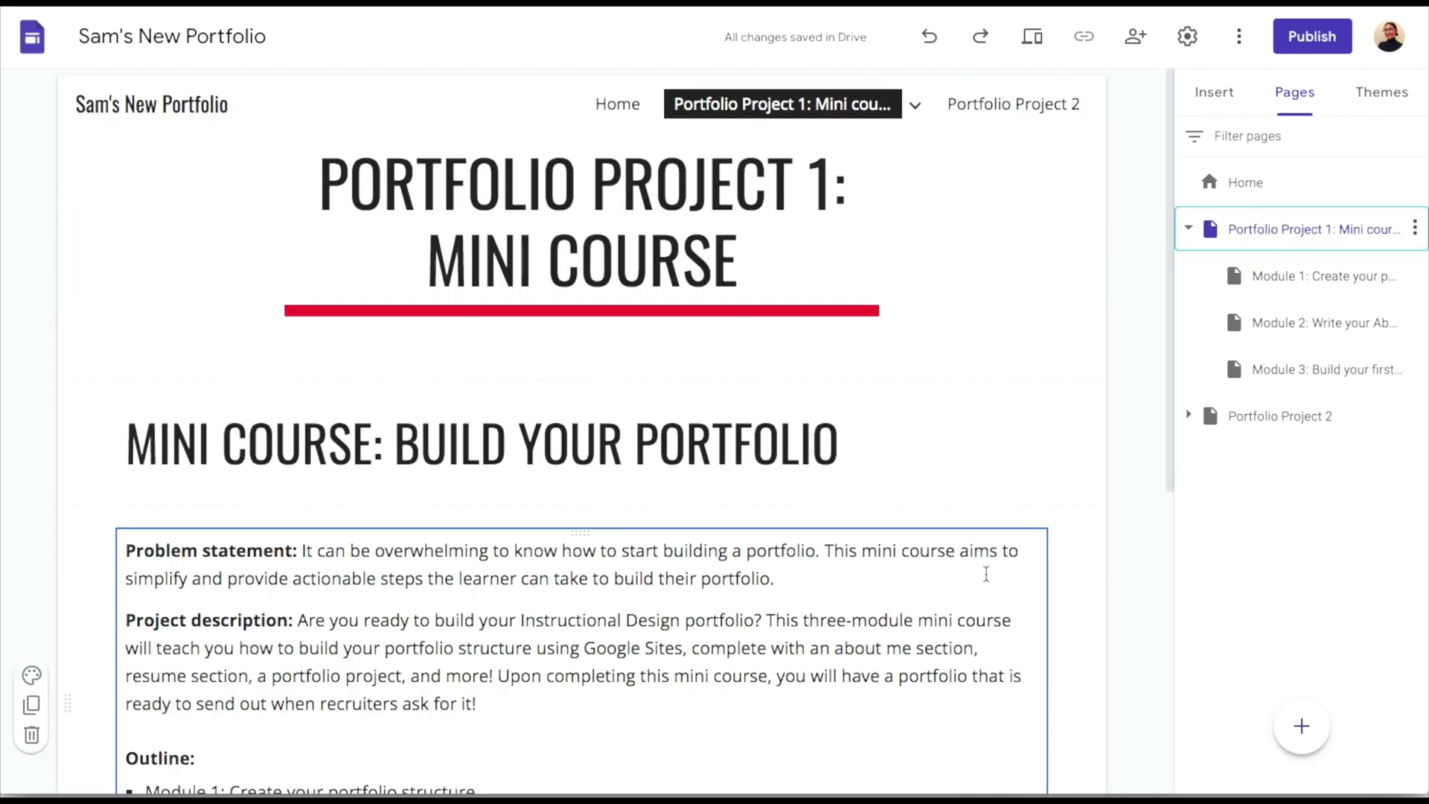
{"action": "scroll", "coordinate": [967, 536], "scroll_direction": "down", "scroll_amount": 10}
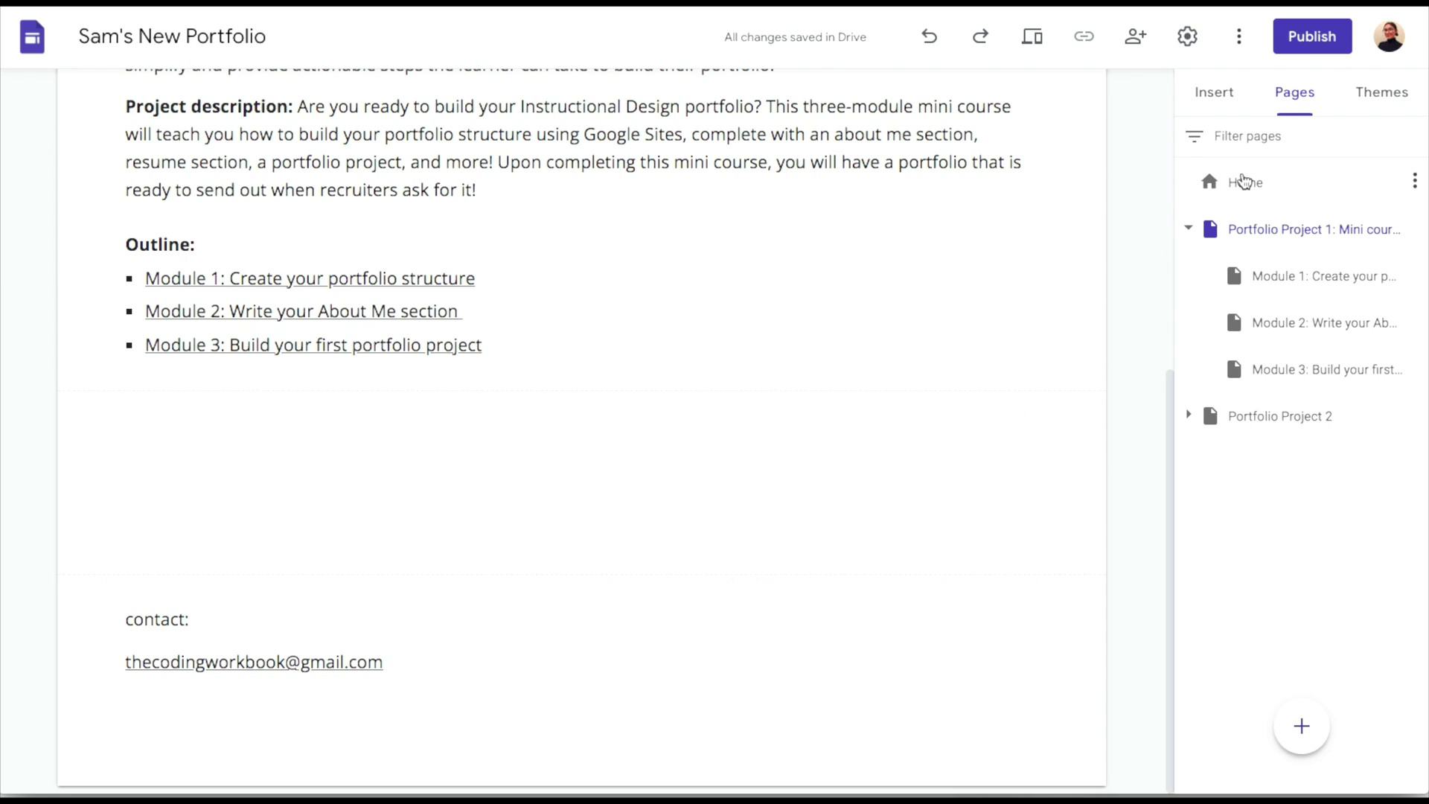
{"action": "left_click", "coordinate": [1213, 112]}
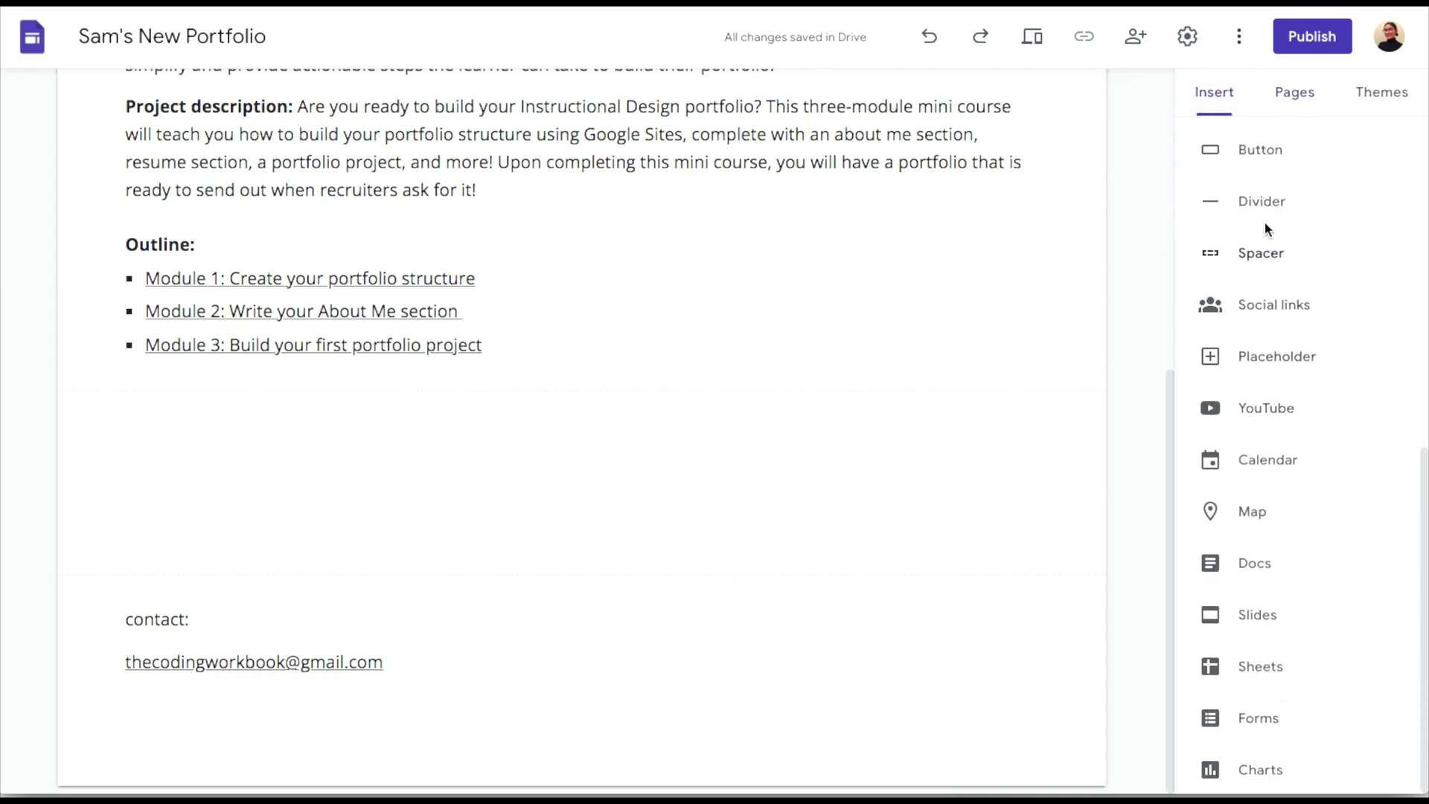
{"action": "left_click", "coordinate": [1258, 160]}
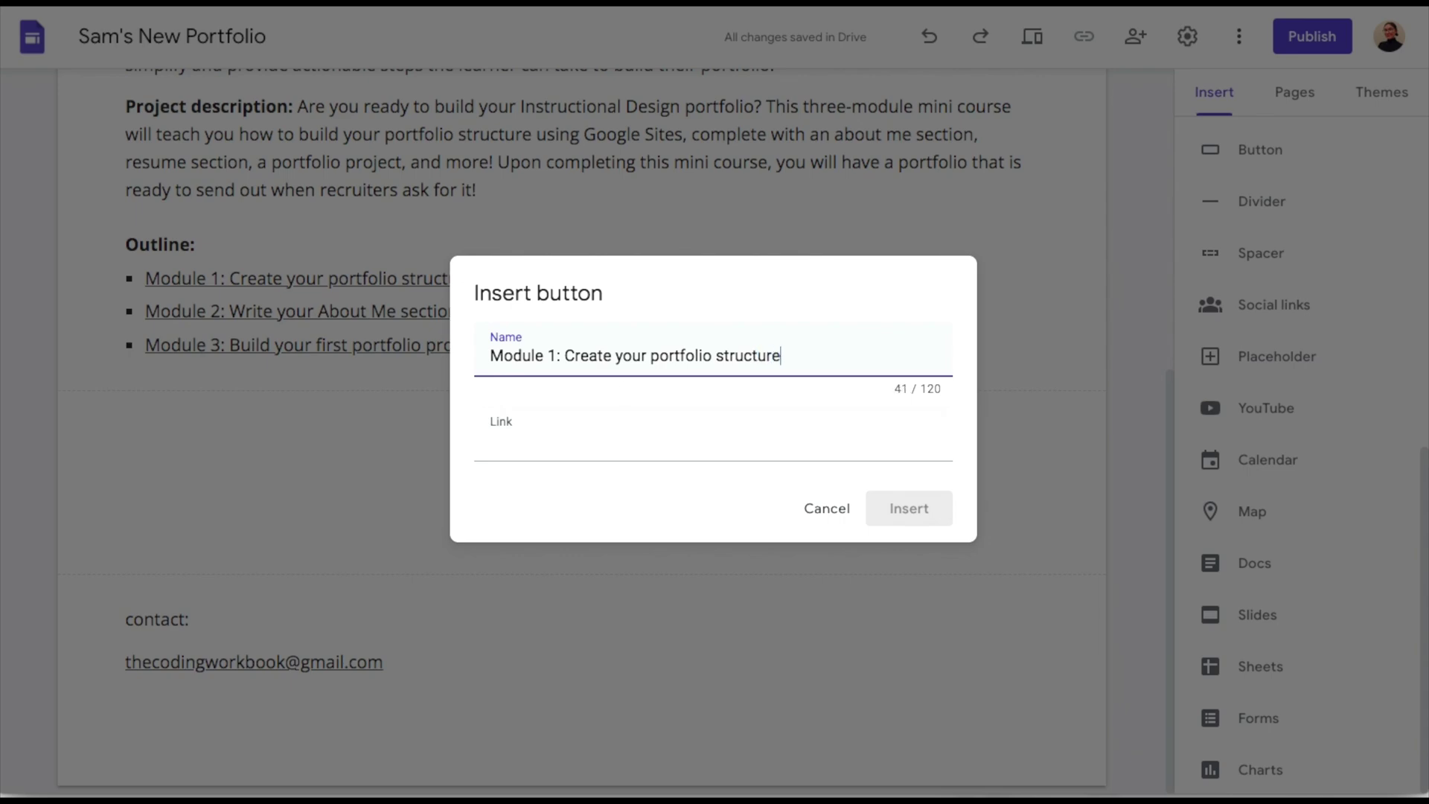
{"action": "left_click", "coordinate": [617, 421]}
{"action": "left_click", "coordinate": [596, 574]}
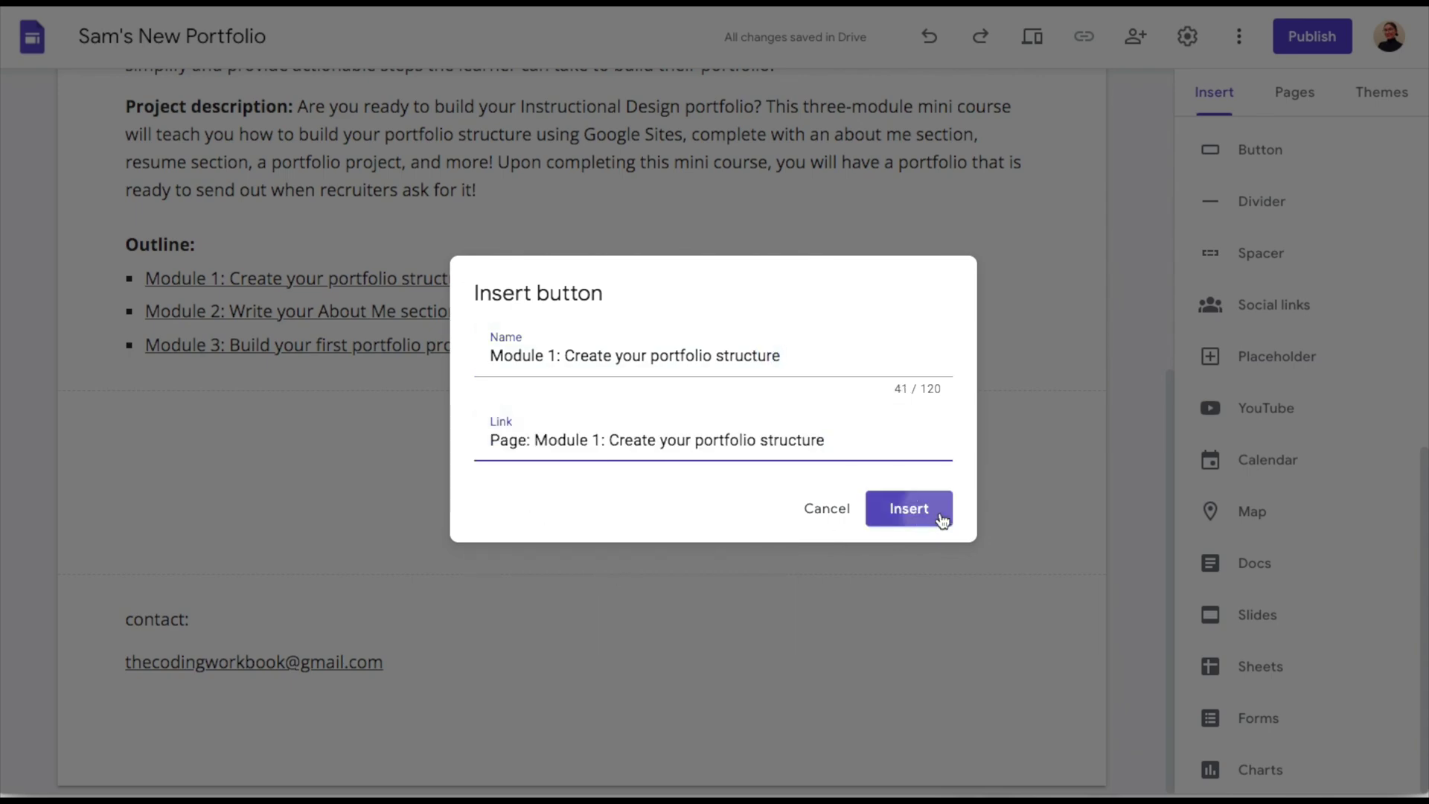
{"action": "left_click", "coordinate": [908, 508]}
{"action": "left_click_drag", "start_coordinate": [182, 342], "coordinate": [998, 339]}
Shorten the Mini course page's header title to "Project 1: Mini course".
{"action": "scroll", "coordinate": [997, 335], "scroll_direction": "up", "scroll_amount": 6}
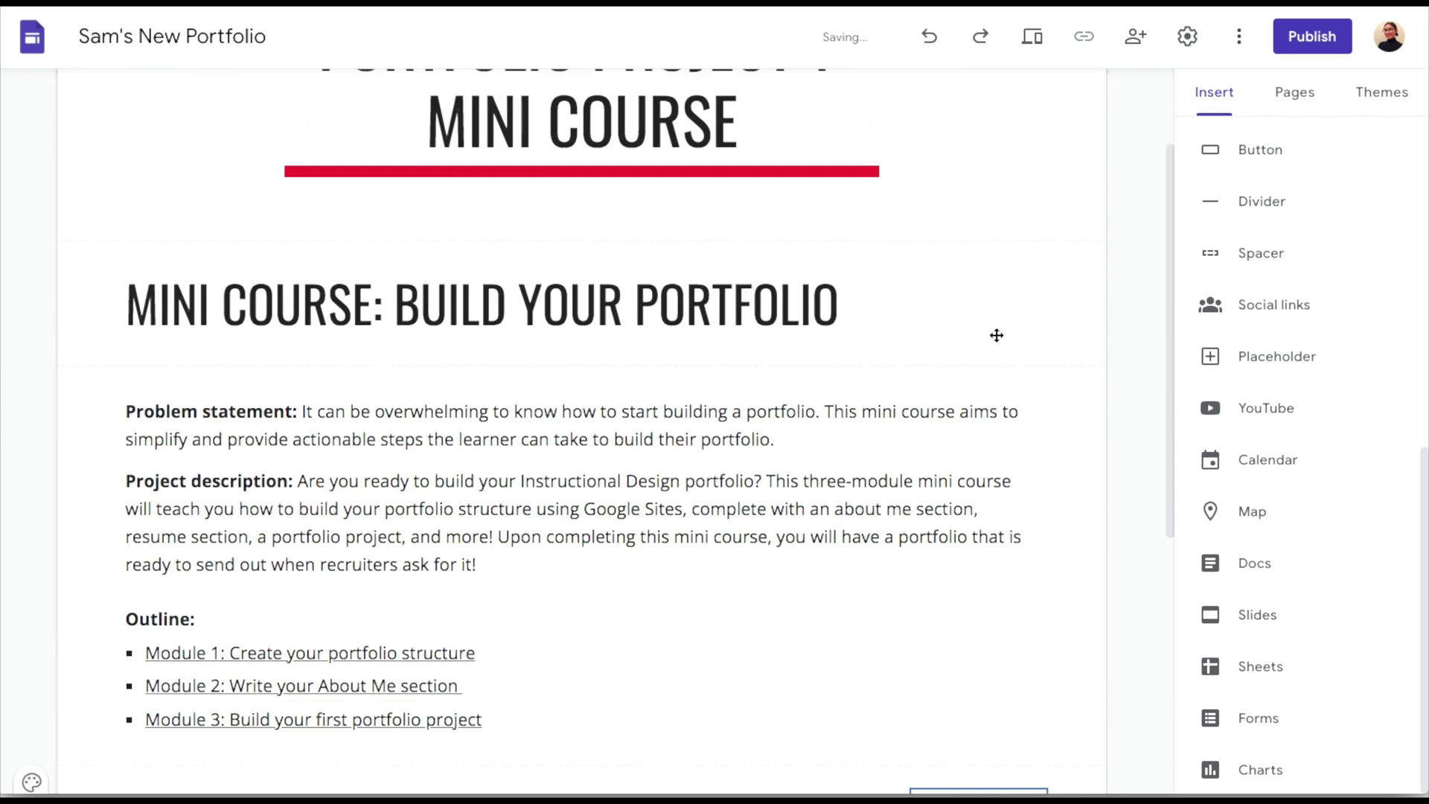
{"action": "scroll", "coordinate": [996, 335], "scroll_direction": "up", "scroll_amount": 3}
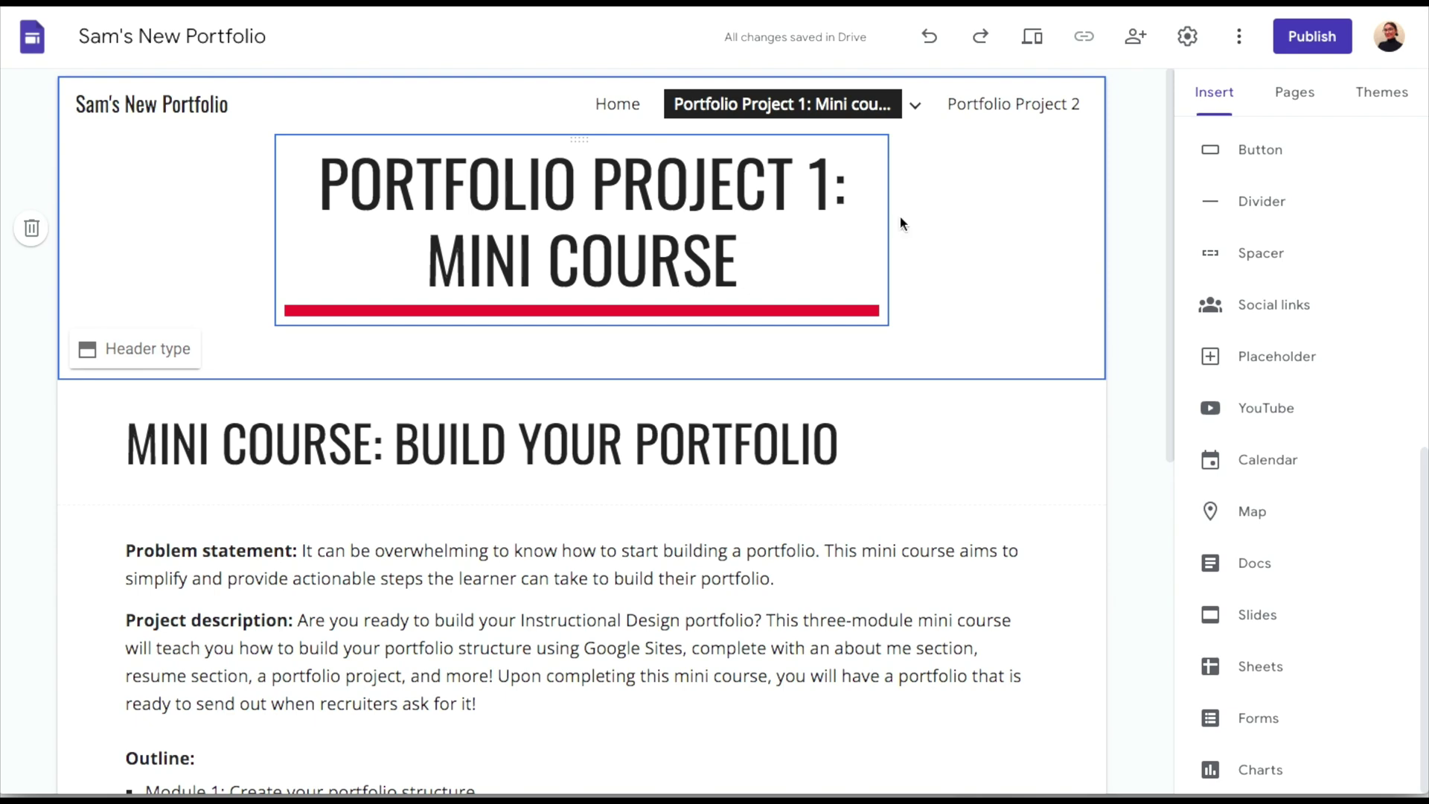
{"action": "mouse_move", "coordinate": [923, 122]}
{"action": "left_click_drag", "start_coordinate": [590, 185], "coordinate": [313, 177]}
{"action": "type", "text": "\\"}
{"action": "key", "text": "BackSpace"}
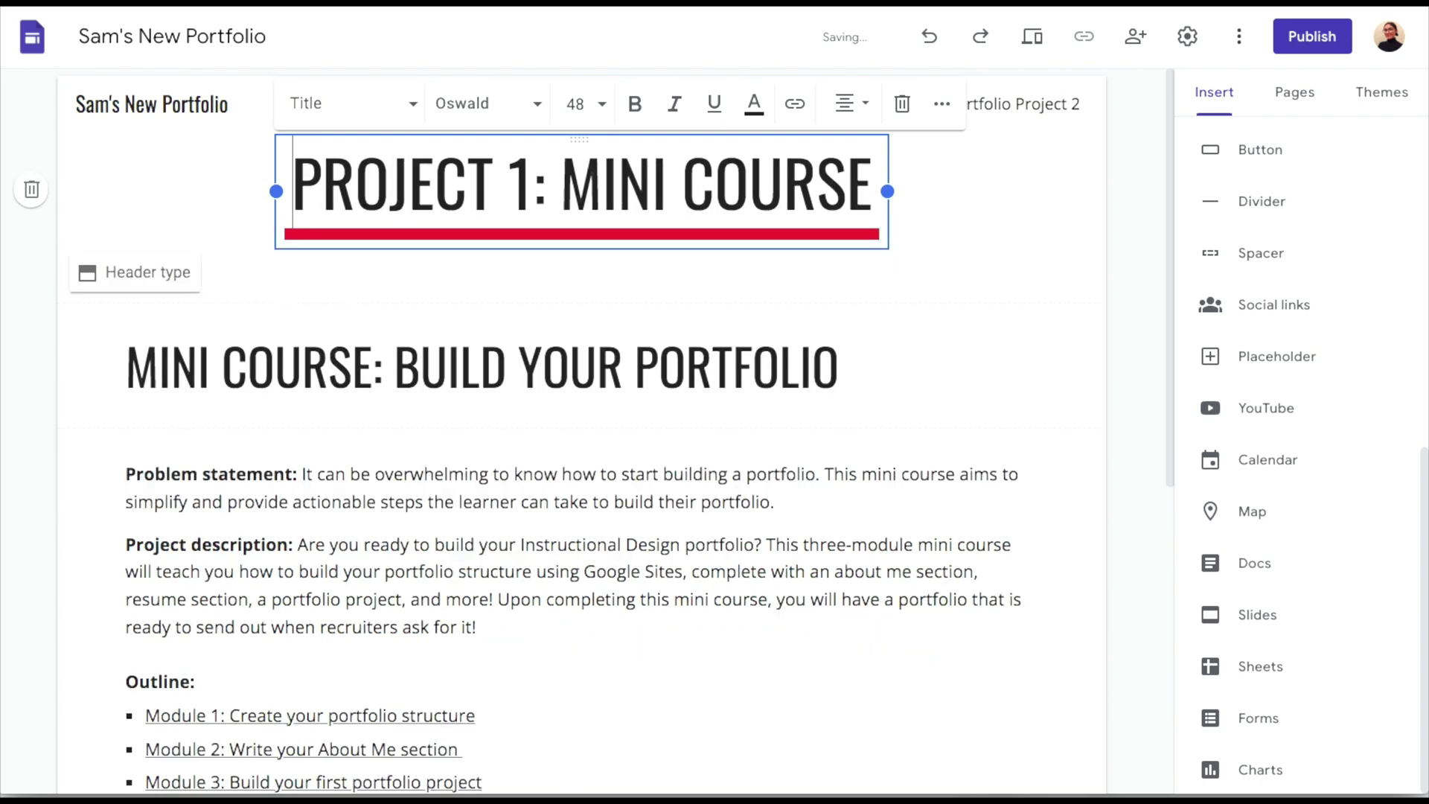
Rename the Mini course page to "Project 1: Mini course" in its page properties.
{"action": "left_click", "coordinate": [1282, 97]}
{"action": "left_click", "coordinate": [1414, 227]}
{"action": "left_click", "coordinate": [1299, 351]}
{"action": "left_click_drag", "start_coordinate": [960, 307], "coordinate": [861, 303]}
{"action": "key", "text": "BackSpace"}
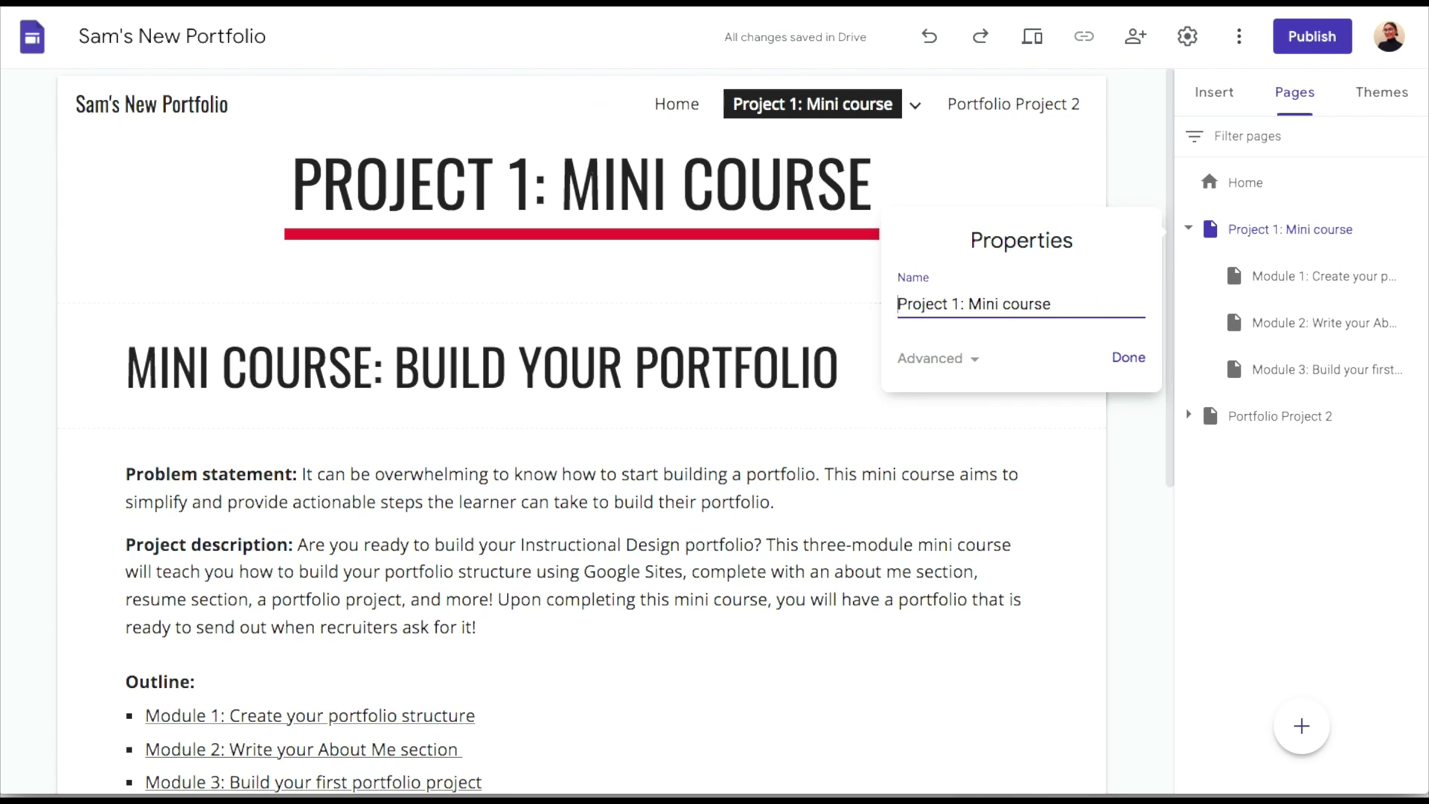
{"action": "left_click", "coordinate": [1128, 357]}
Check the renamed page's module submenu in the site navigation and look through the page content.
{"action": "mouse_move", "coordinate": [920, 104]}
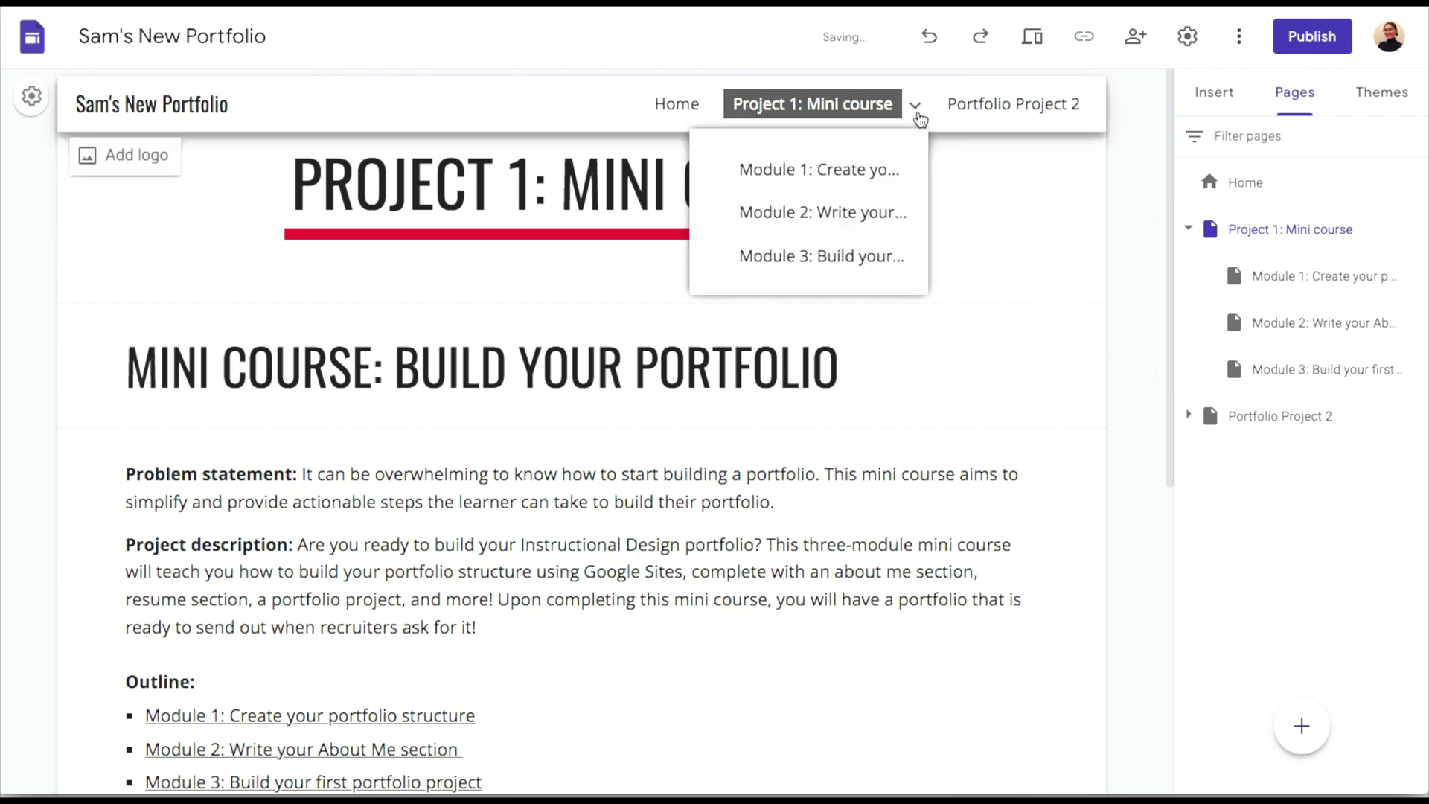
{"action": "left_click", "coordinate": [989, 377]}
{"action": "scroll", "coordinate": [987, 377], "scroll_direction": "down", "scroll_amount": 2}
{"action": "scroll", "coordinate": [983, 376], "scroll_direction": "down", "scroll_amount": 4}
{"action": "scroll", "coordinate": [982, 377], "scroll_direction": "up", "scroll_amount": 6}
{"action": "left_click", "coordinate": [527, 248]}
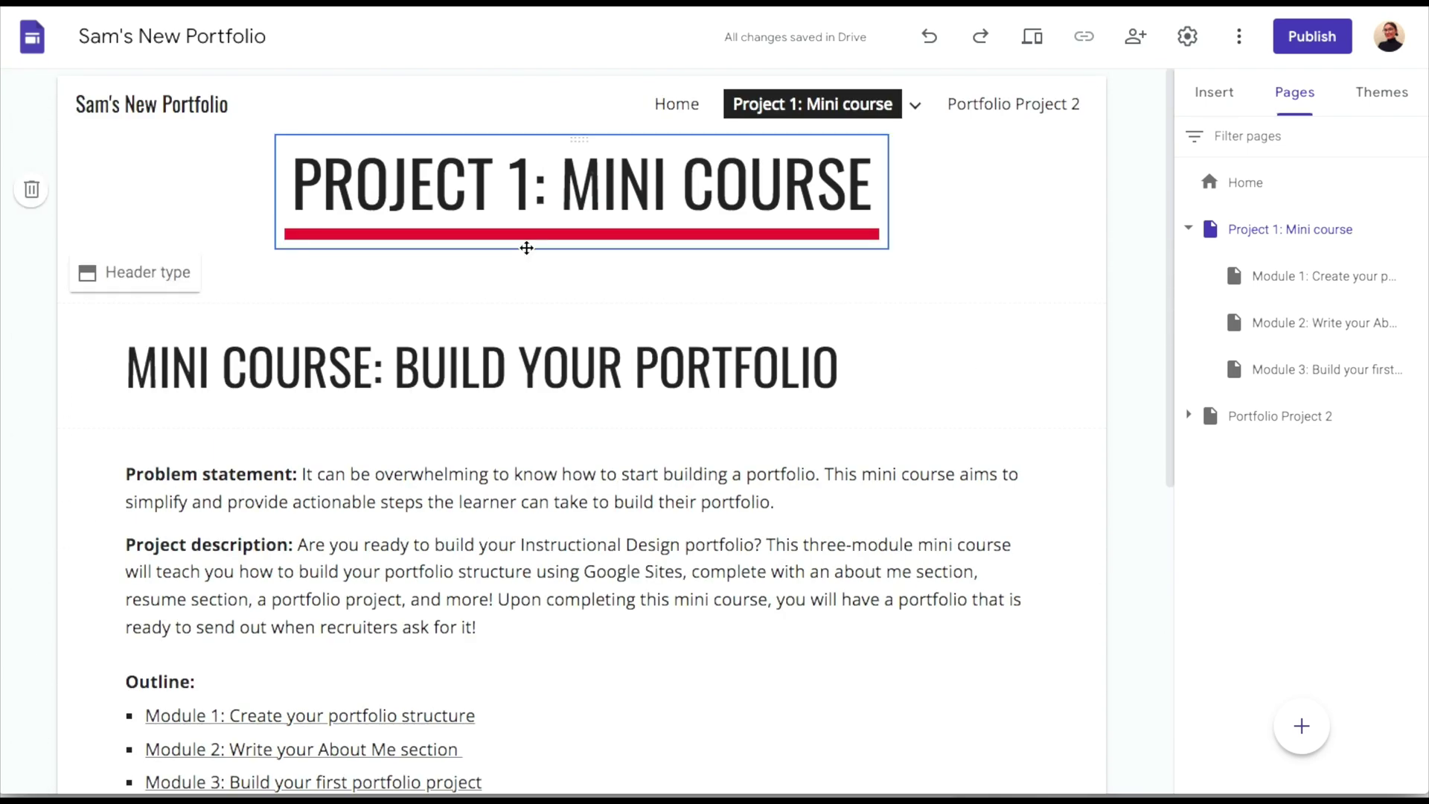
{"action": "left_click", "coordinate": [125, 87]}
On the Home page, set the Project 1 heading's link text to "Project 1: Mini course" and check the link on its image.
{"action": "left_click", "coordinate": [1244, 184]}
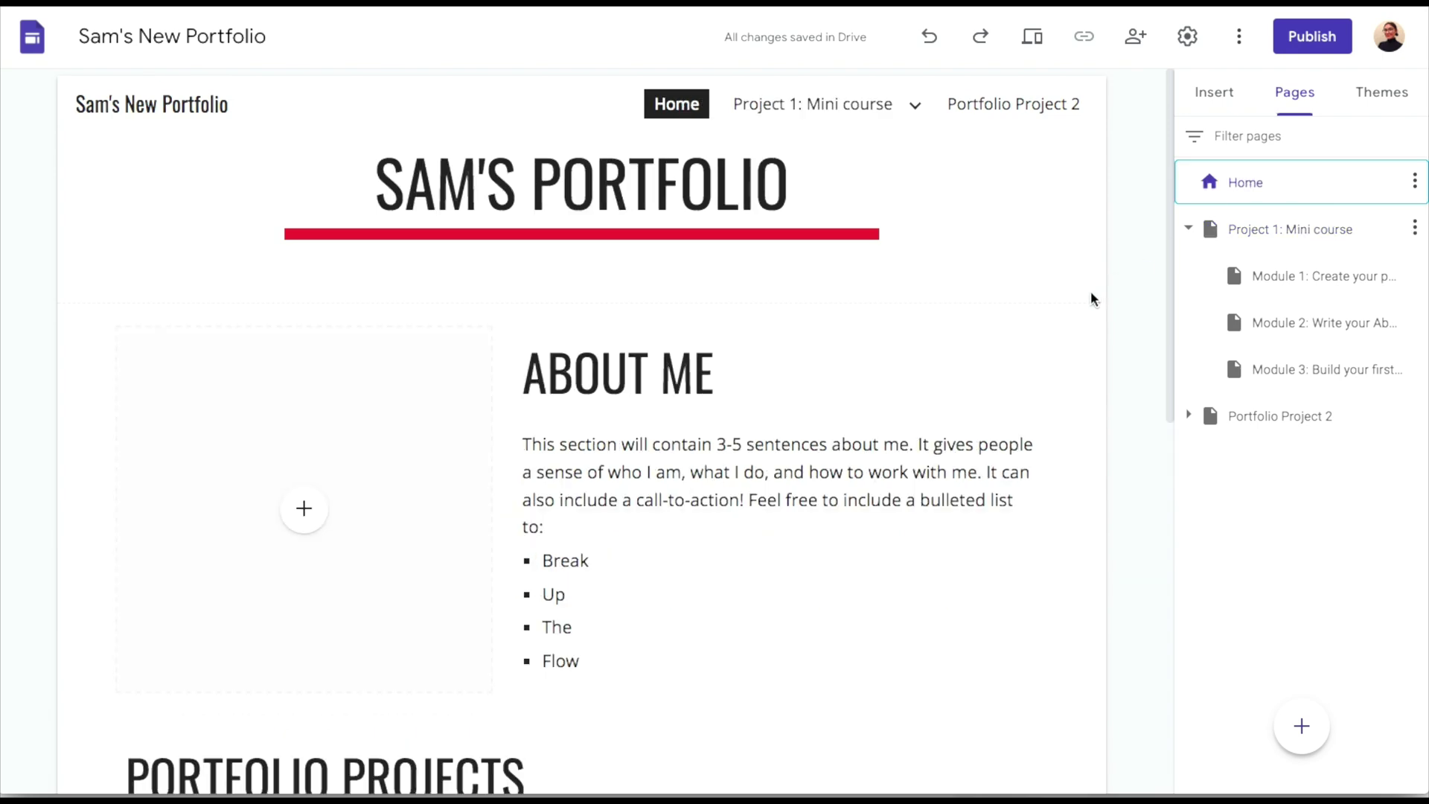
{"action": "scroll", "coordinate": [824, 530], "scroll_direction": "down", "scroll_amount": 5}
{"action": "left_click", "coordinate": [474, 469]}
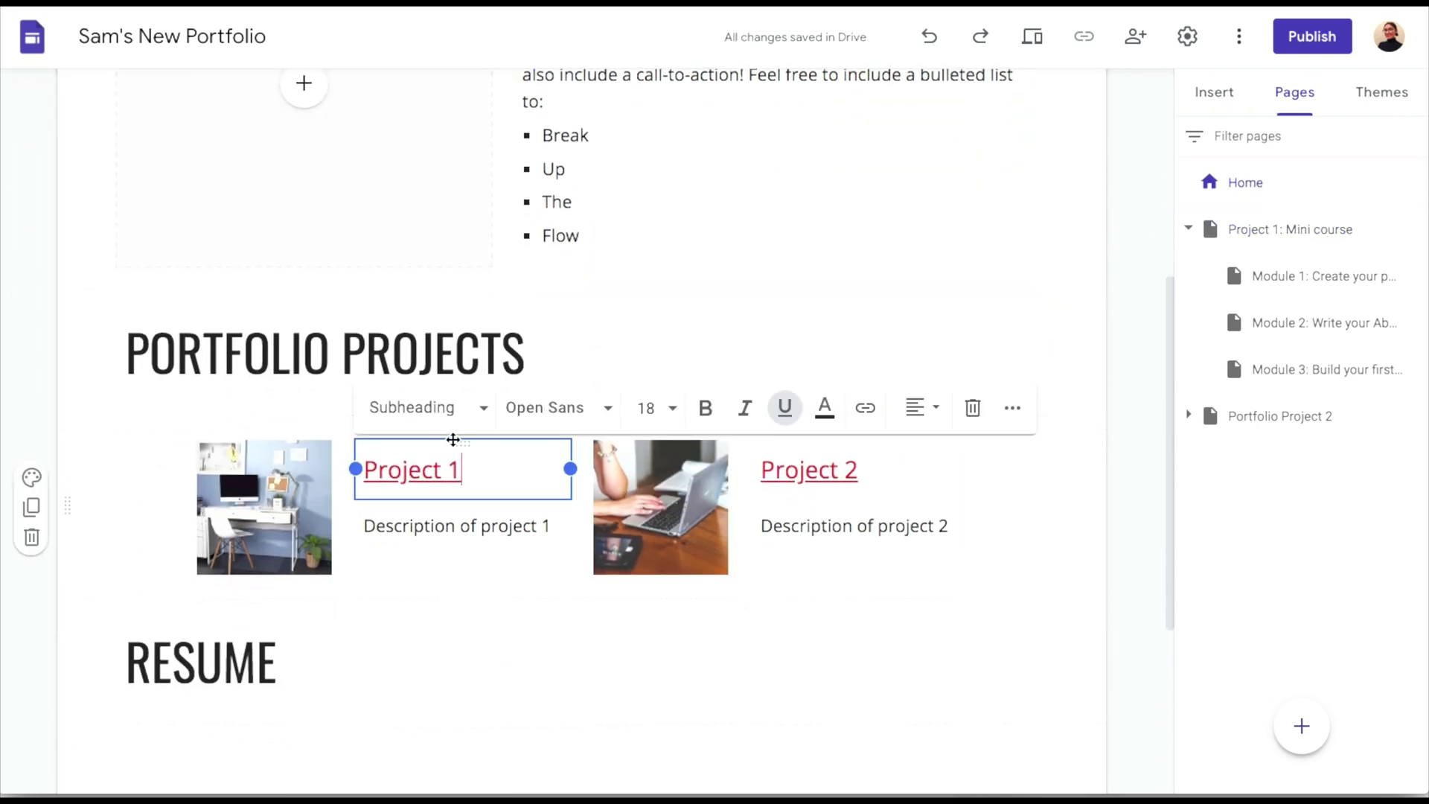
{"action": "left_click", "coordinate": [865, 408]}
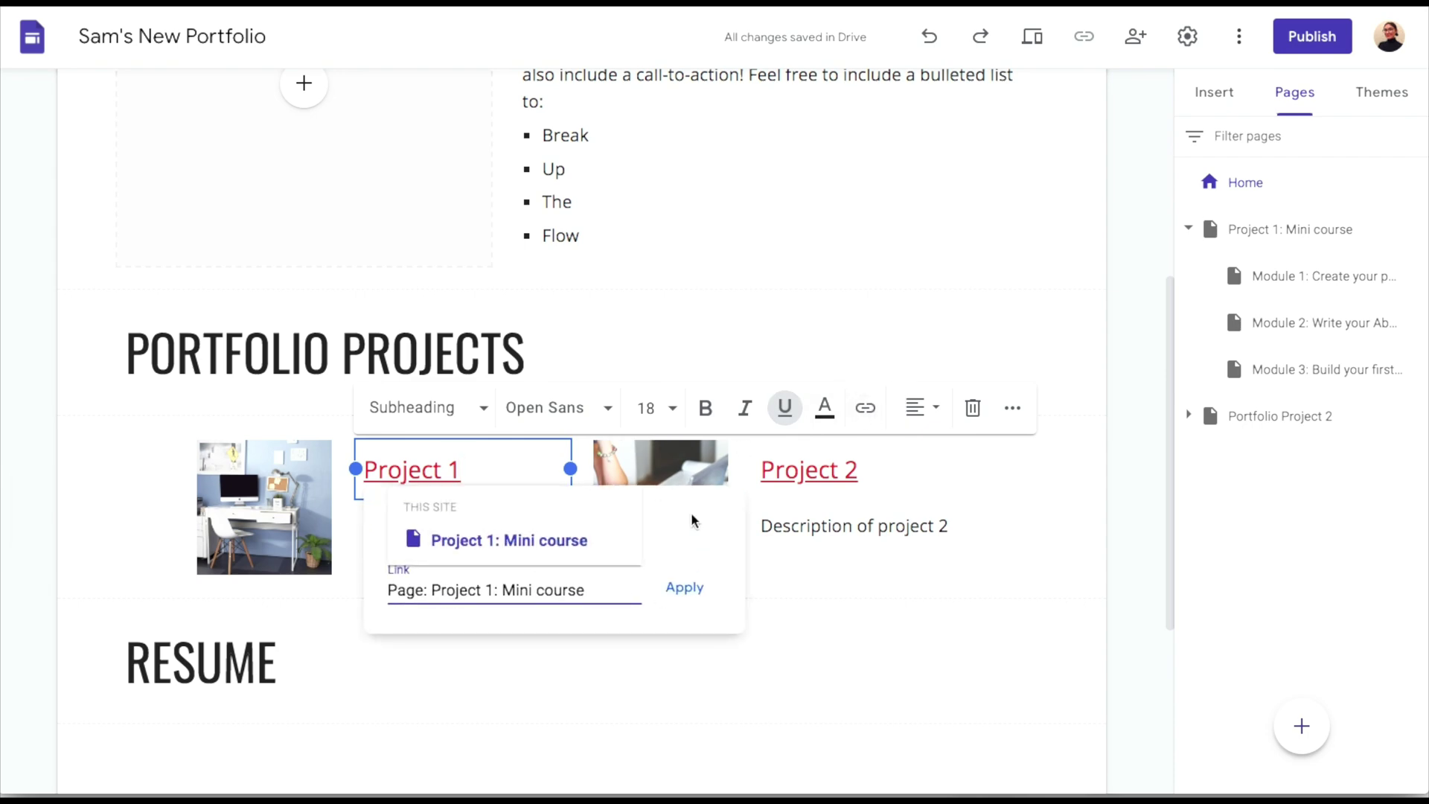
{"action": "left_click", "coordinate": [691, 520]}
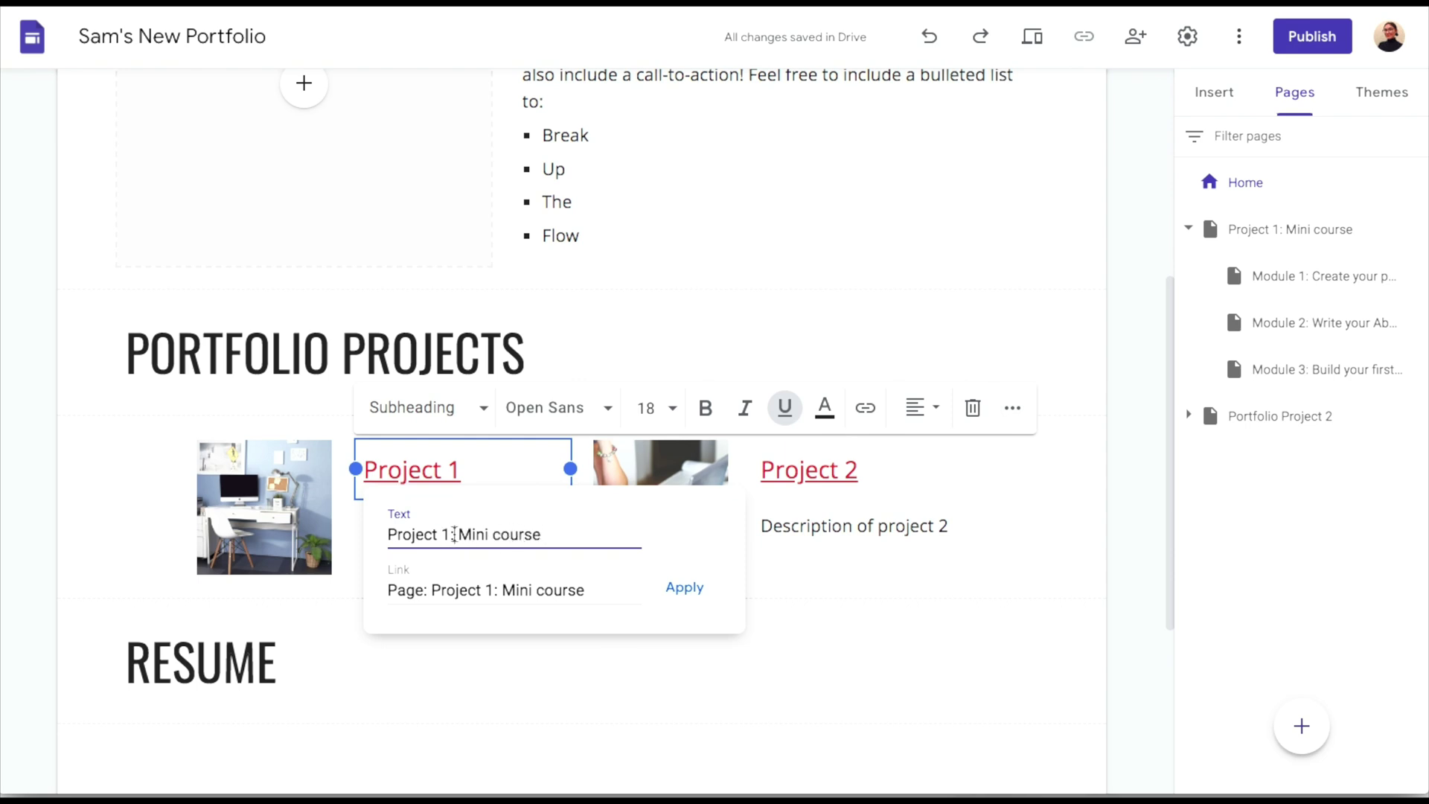
{"action": "left_click", "coordinate": [684, 587]}
{"action": "left_click", "coordinate": [282, 457]}
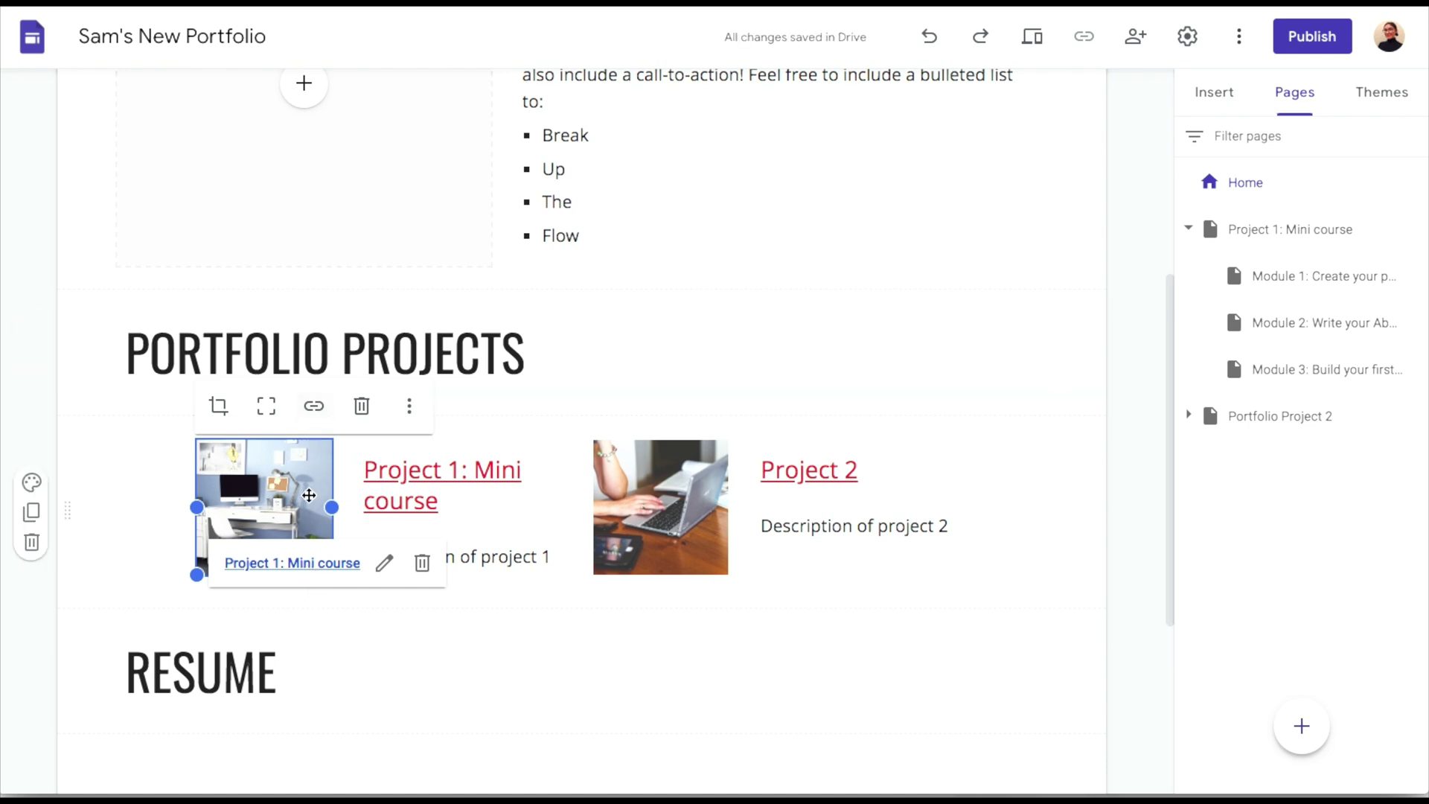
{"action": "left_click", "coordinate": [510, 516]}
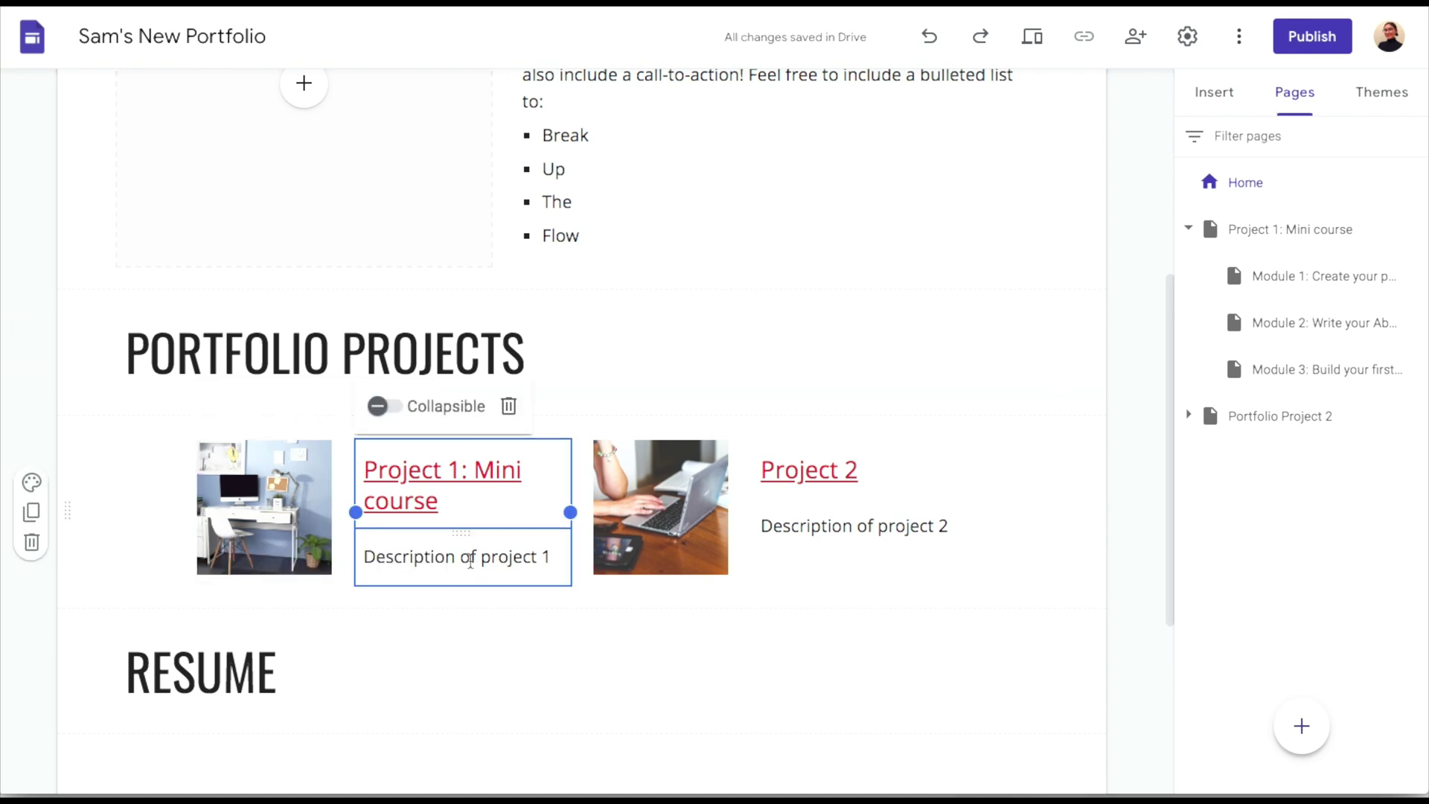
Copy the project description from the Project 1 page and paste it over "Description of project 1" on the Home page.
{"action": "triple_click", "coordinate": [470, 560]}
{"action": "left_click", "coordinate": [1260, 291]}
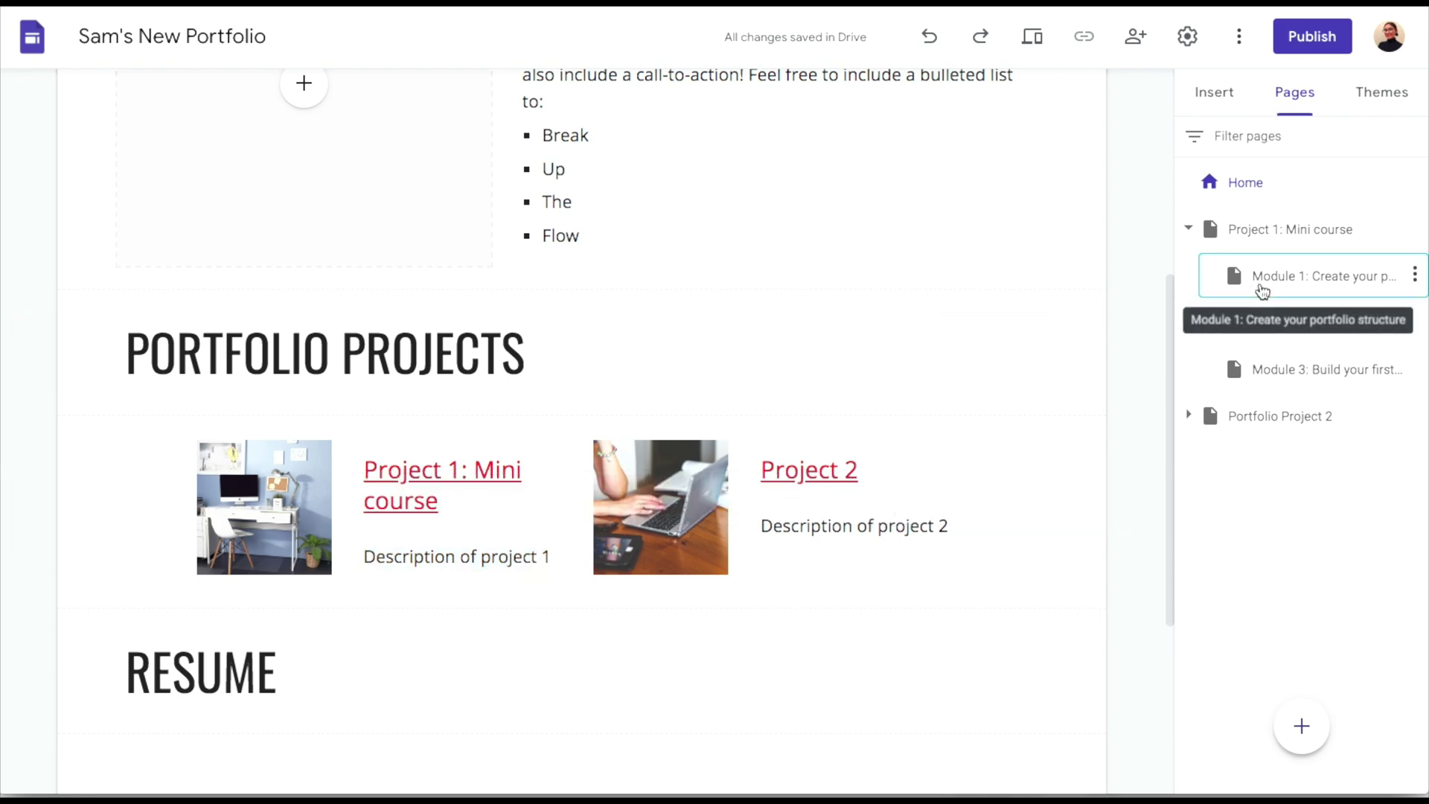
{"action": "left_click", "coordinate": [1288, 248]}
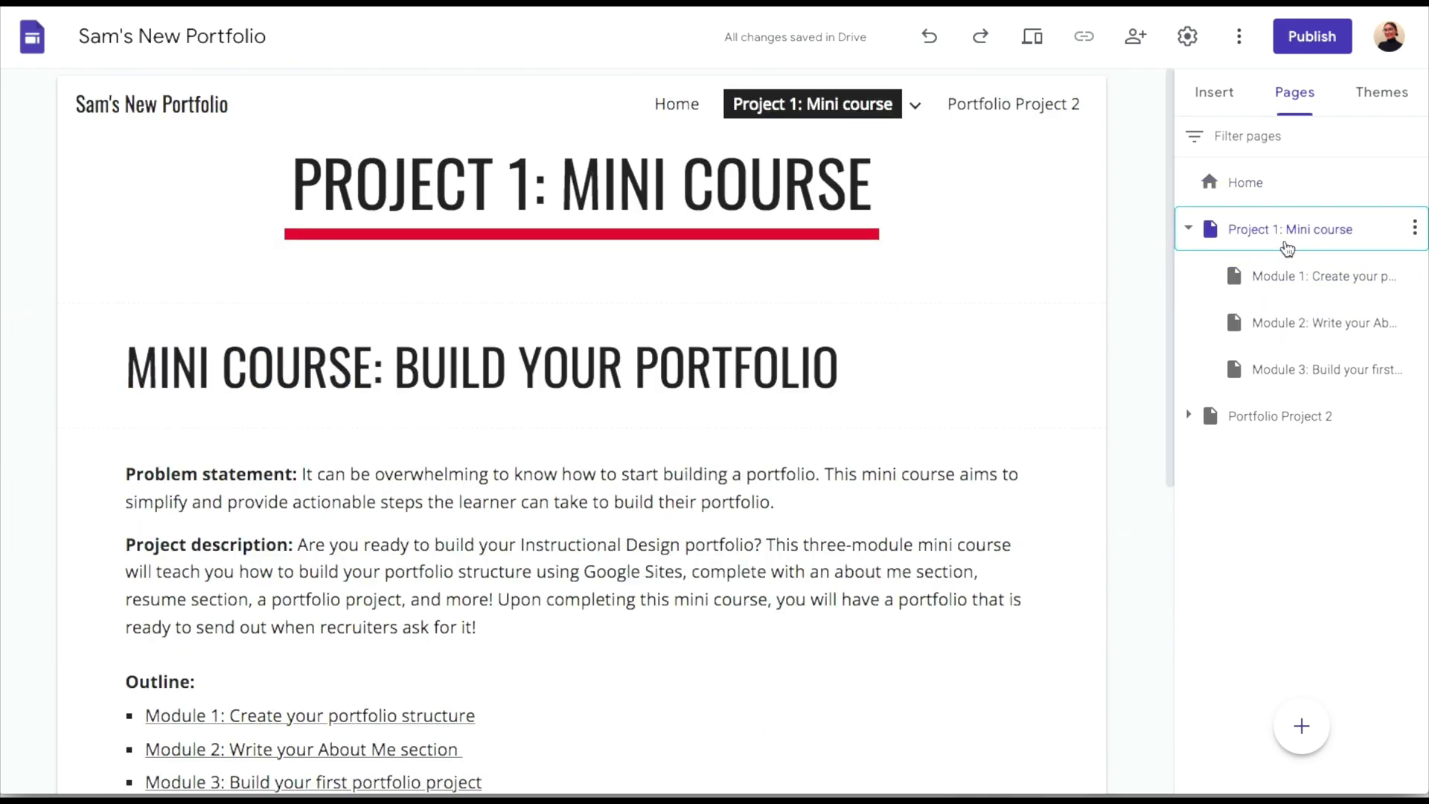
{"action": "left_click_drag", "start_coordinate": [491, 630], "coordinate": [298, 548]}
{"action": "key", "text": "ctrl+c"}
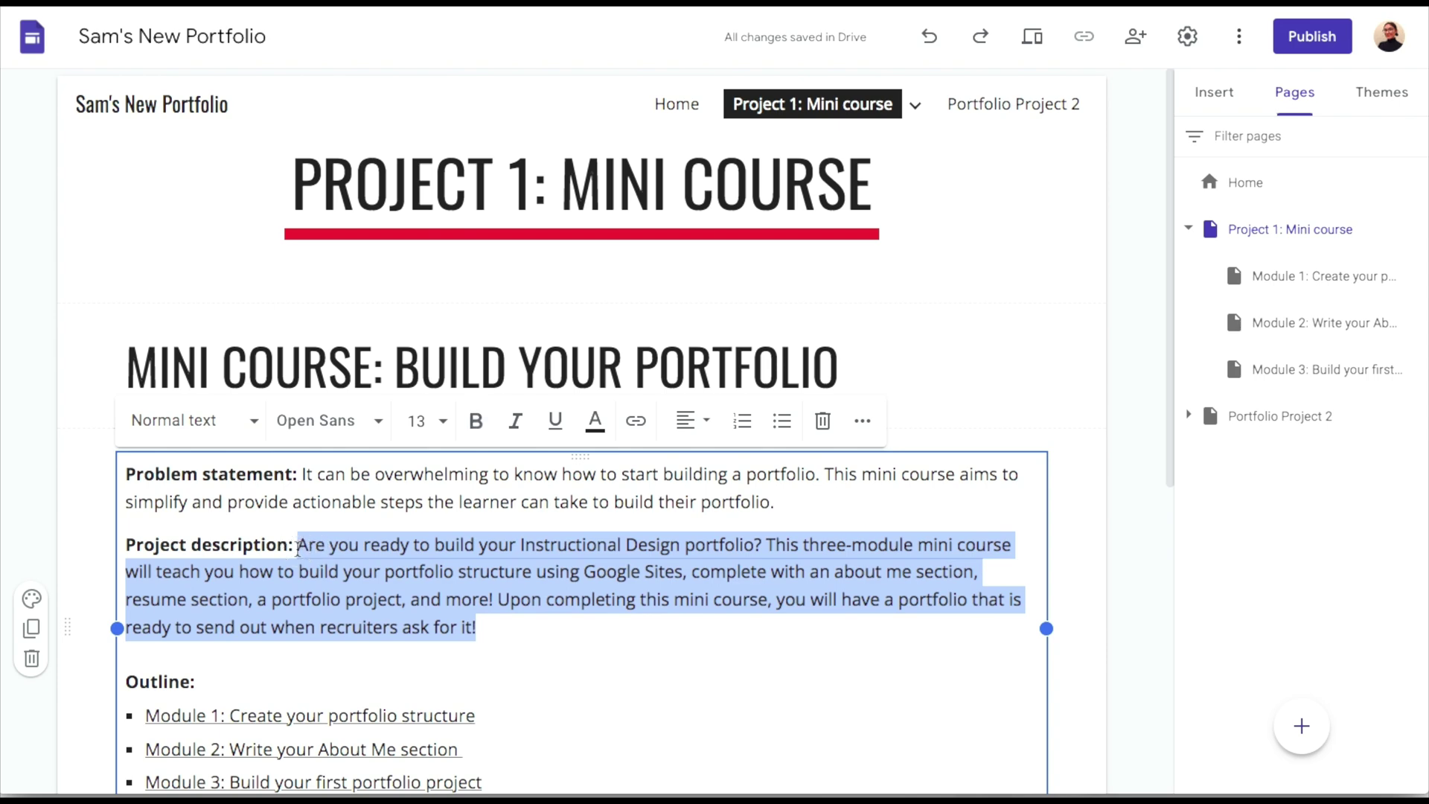
{"action": "left_click", "coordinate": [1277, 240]}
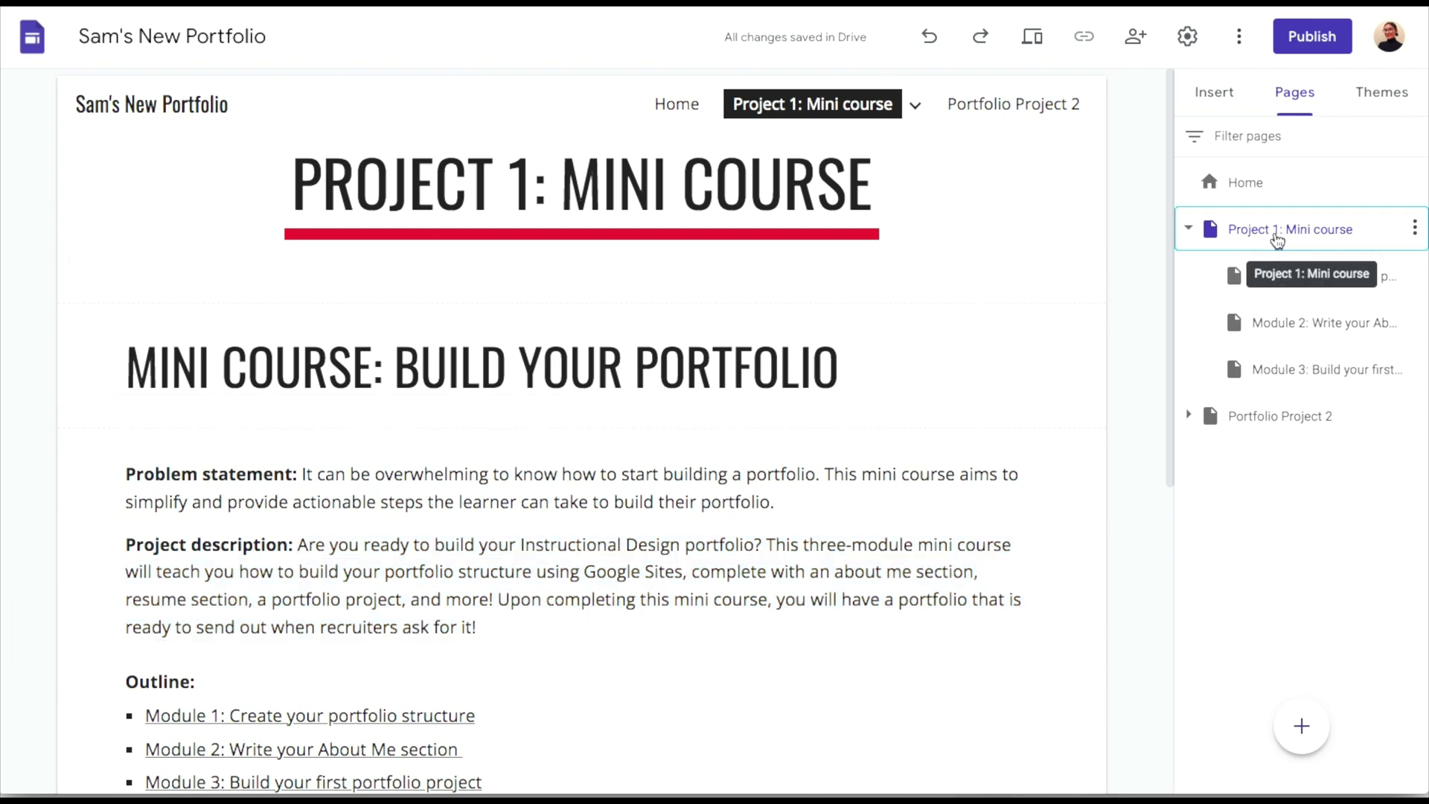
{"action": "left_click", "coordinate": [1245, 185]}
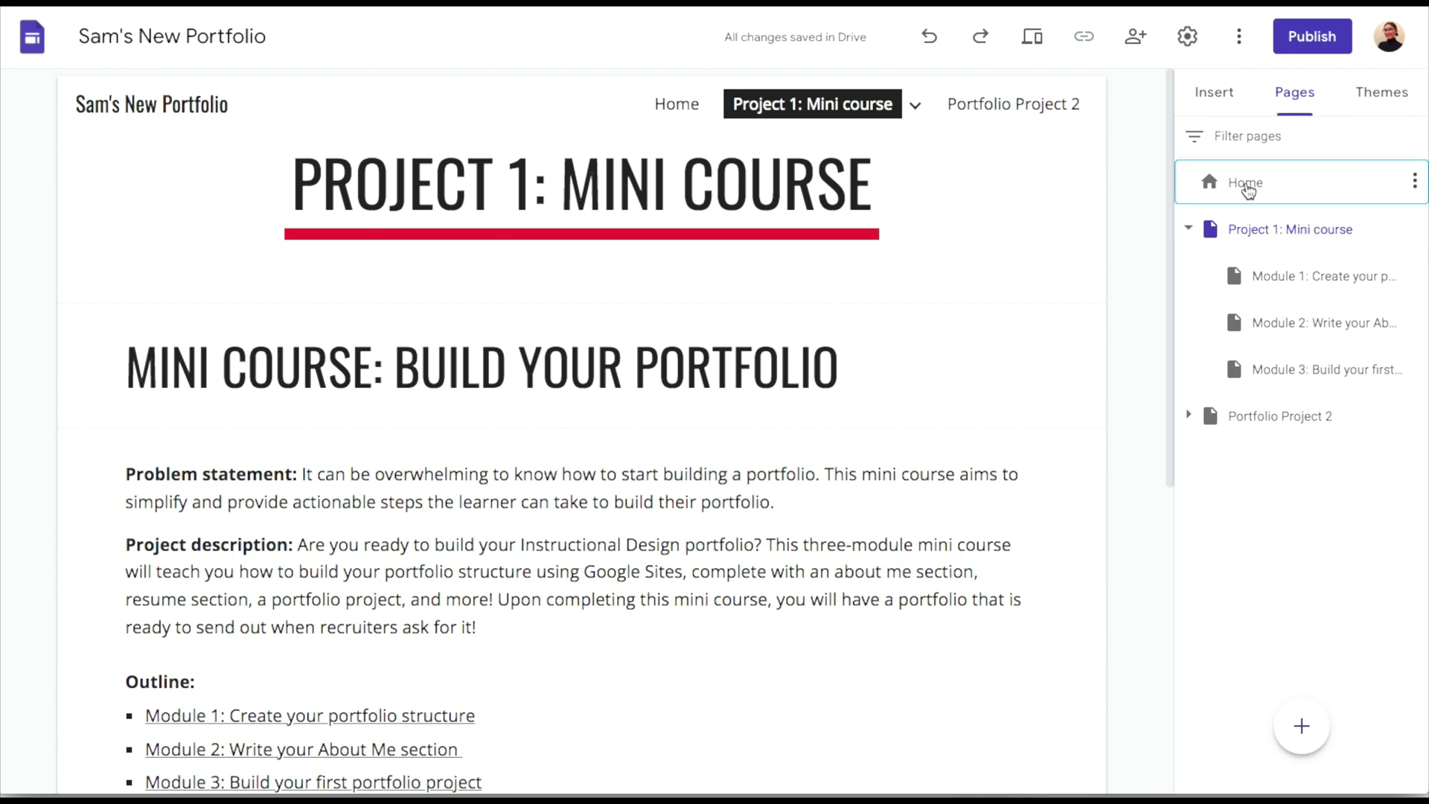
{"action": "scroll", "coordinate": [870, 477], "scroll_direction": "down", "scroll_amount": 6}
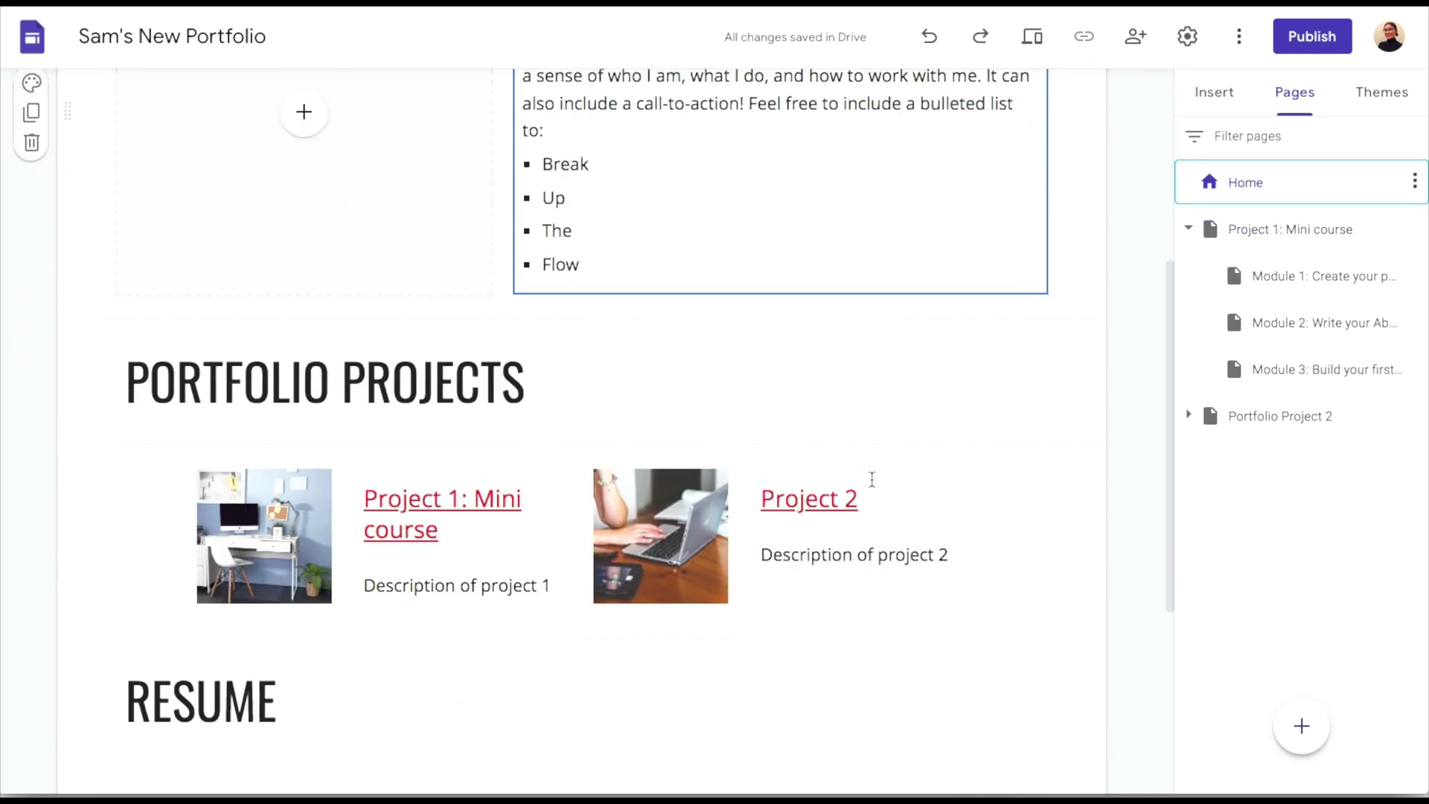
{"action": "double_click", "coordinate": [544, 542]}
{"action": "left_click_drag", "start_coordinate": [547, 537], "coordinate": [358, 535]}
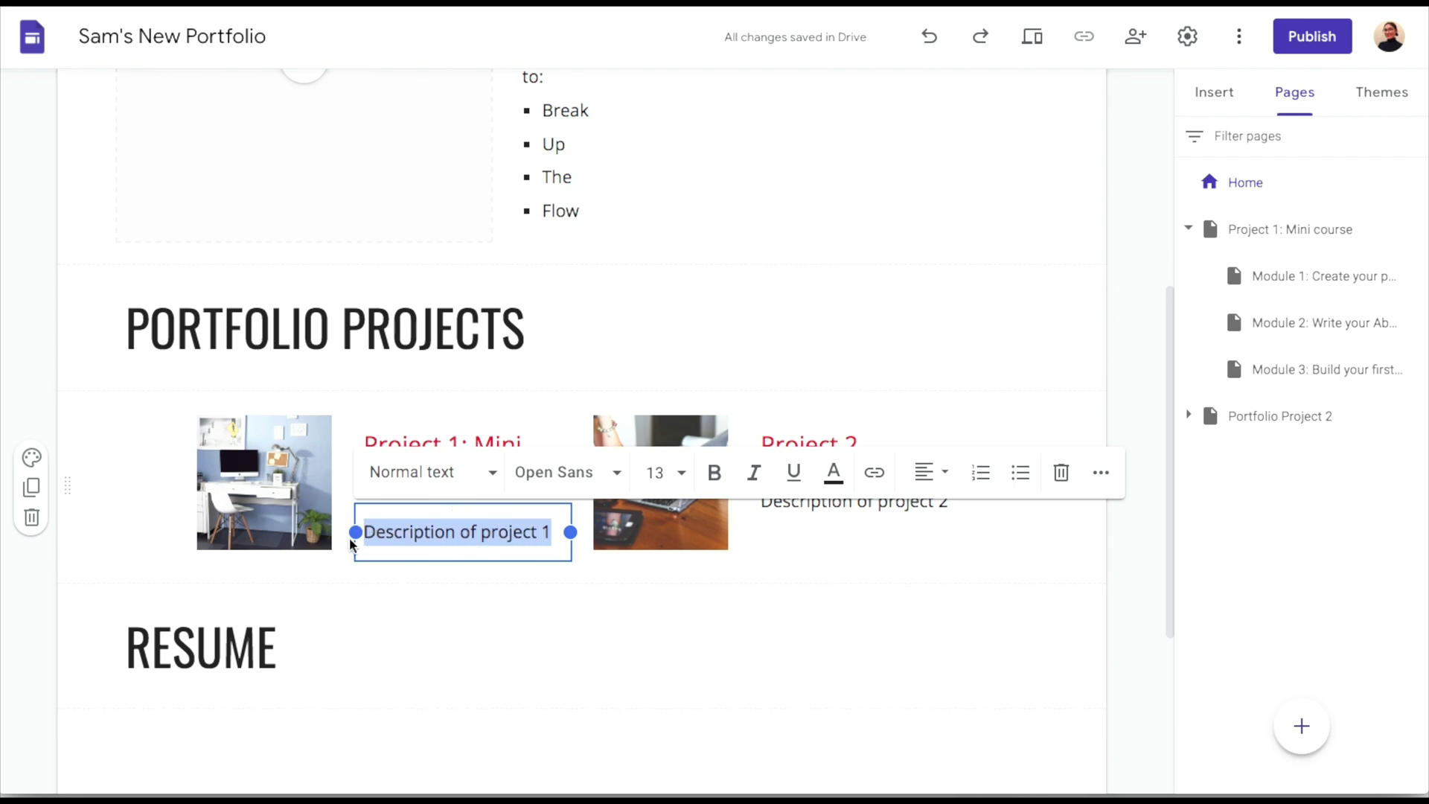
{"action": "key", "text": "ctrl+v"}
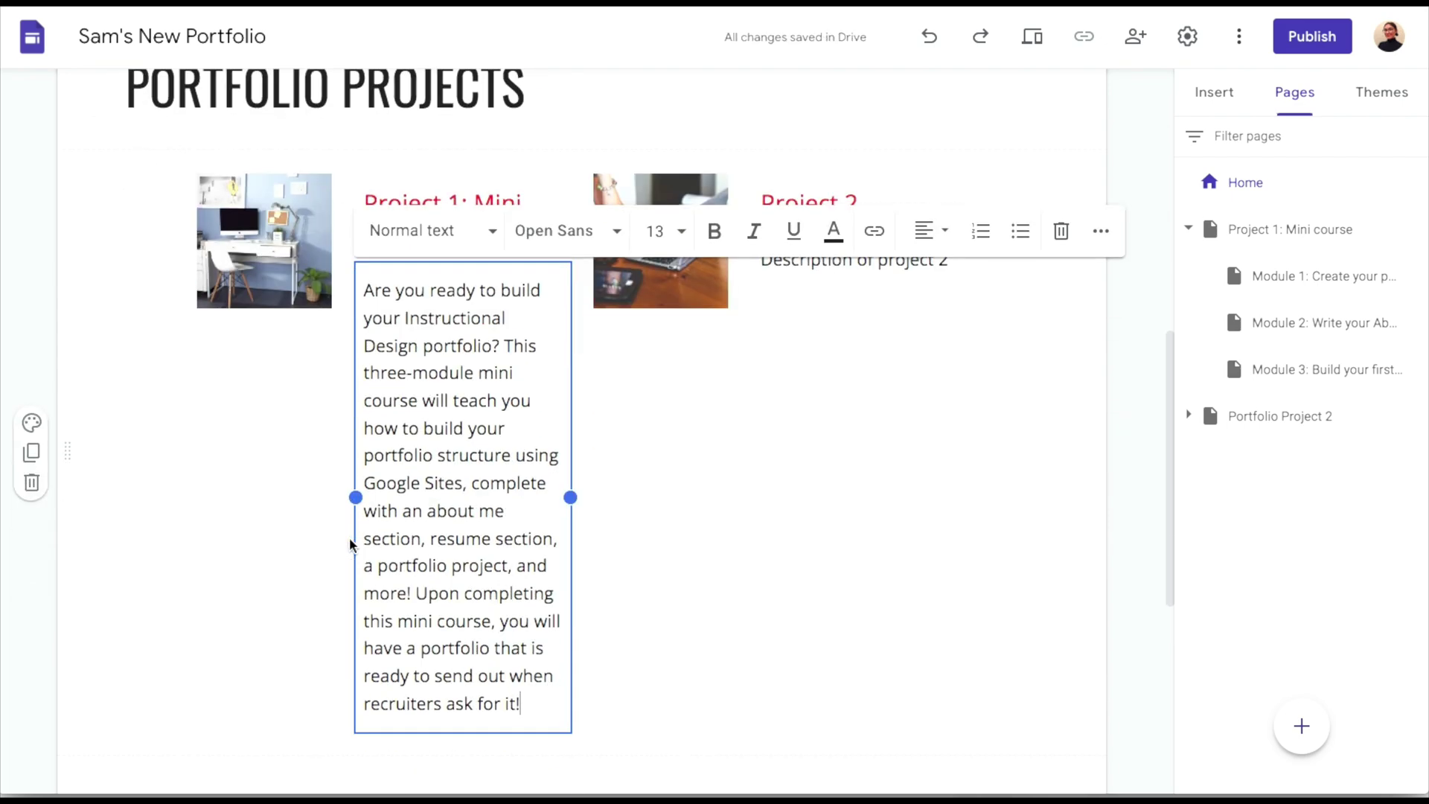
Delete the opening question and the closing "Upon completing this mini course" sentence from the Project 1 description on the Home page.
{"action": "left_click_drag", "start_coordinate": [503, 344], "coordinate": [362, 290]}
{"action": "key", "text": "BackSpace"}
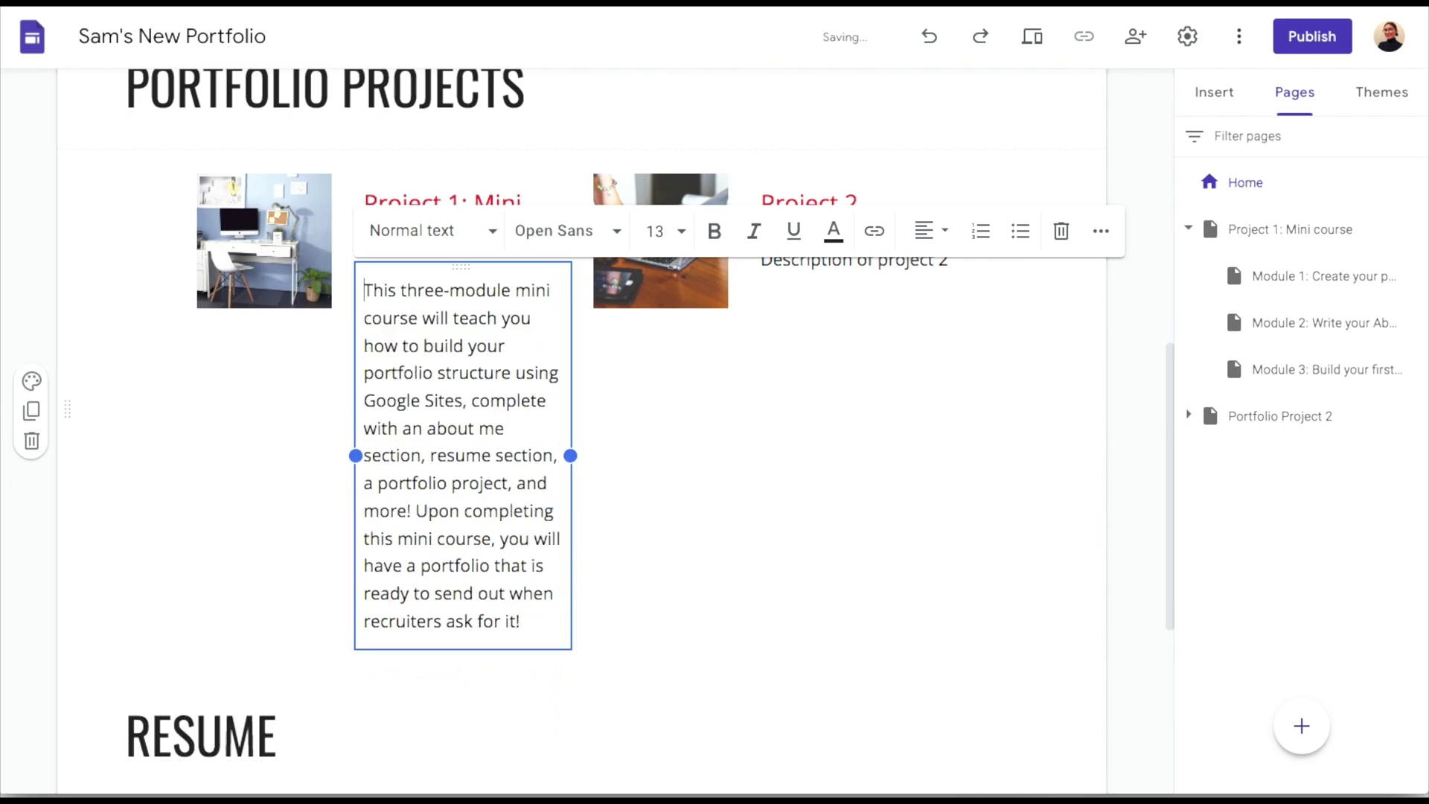
{"action": "left_click_drag", "start_coordinate": [417, 510], "coordinate": [565, 619]}
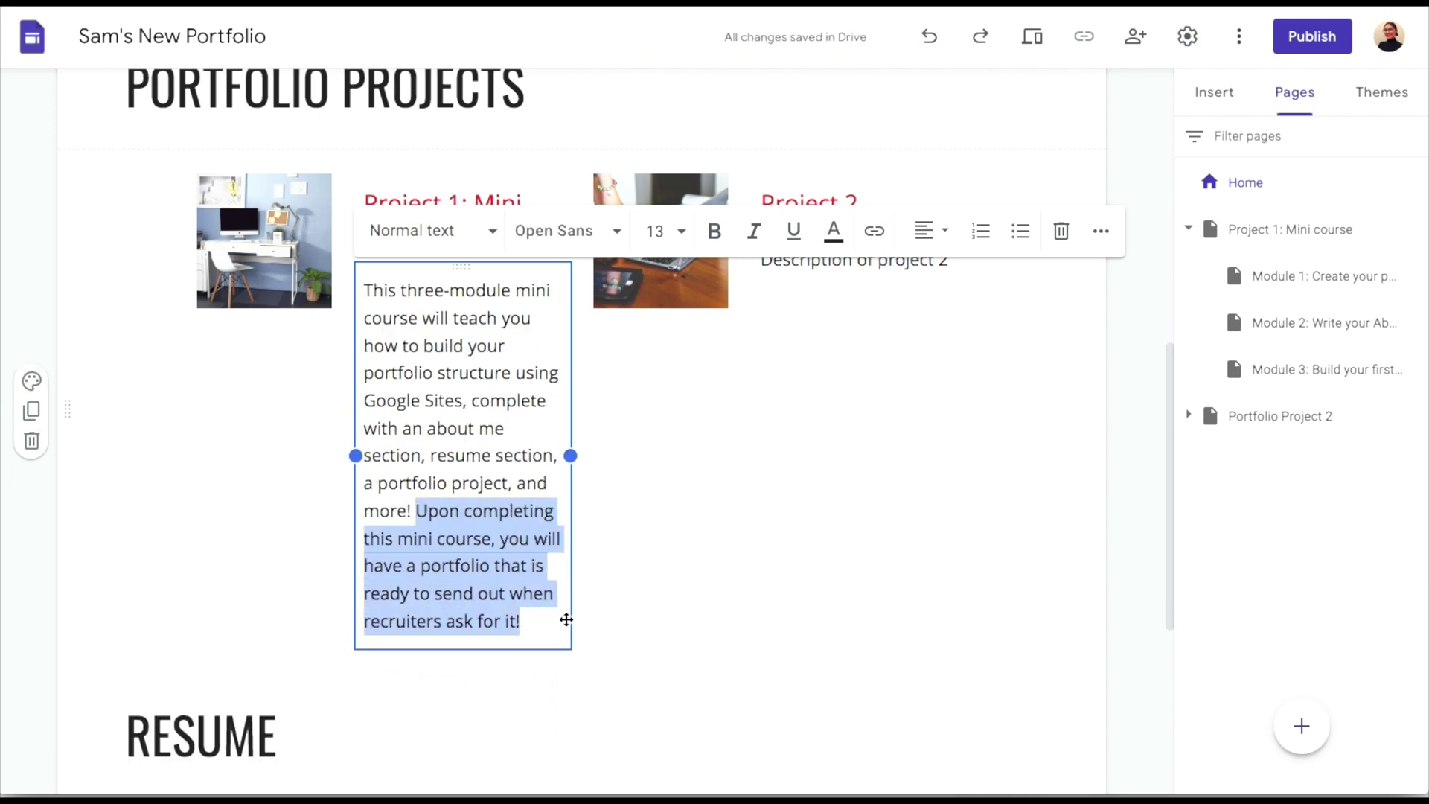
{"action": "key", "text": "BackSpace"}
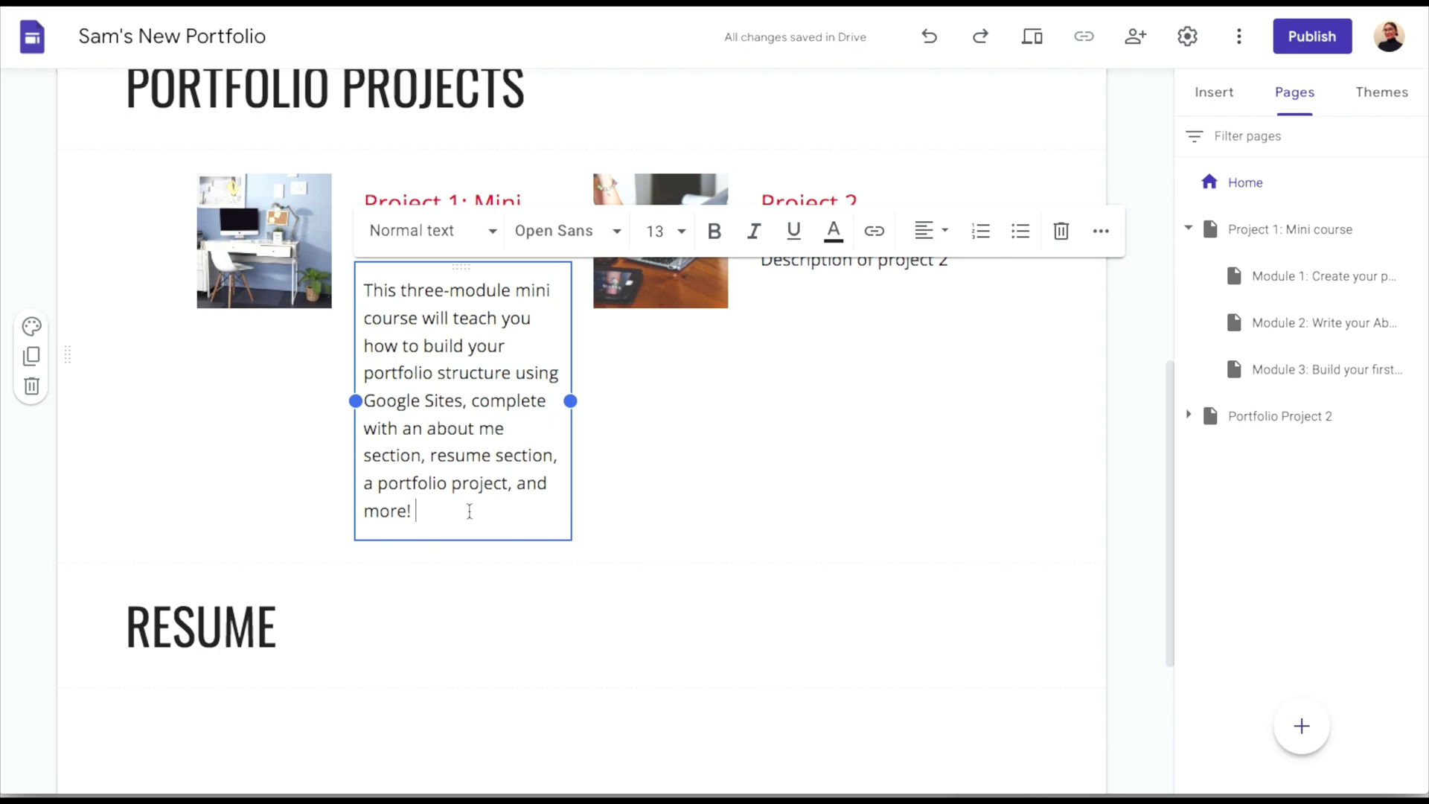
Reduce the font size of the whole Project 1 description.
{"action": "left_click_drag", "start_coordinate": [505, 509], "coordinate": [338, 296]}
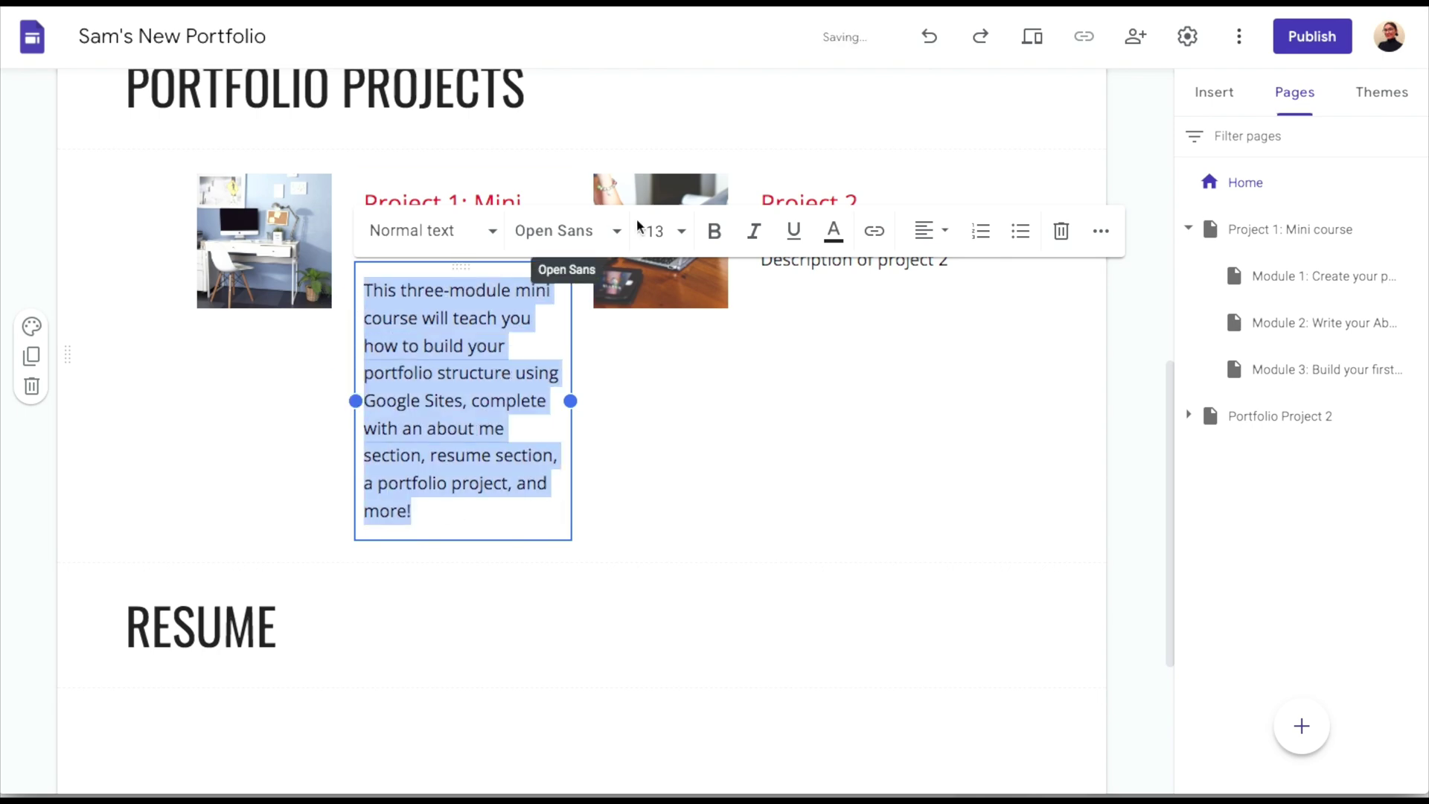
{"action": "left_click", "coordinate": [679, 231]}
{"action": "left_click", "coordinate": [652, 429]}
{"action": "left_click", "coordinate": [702, 437]}
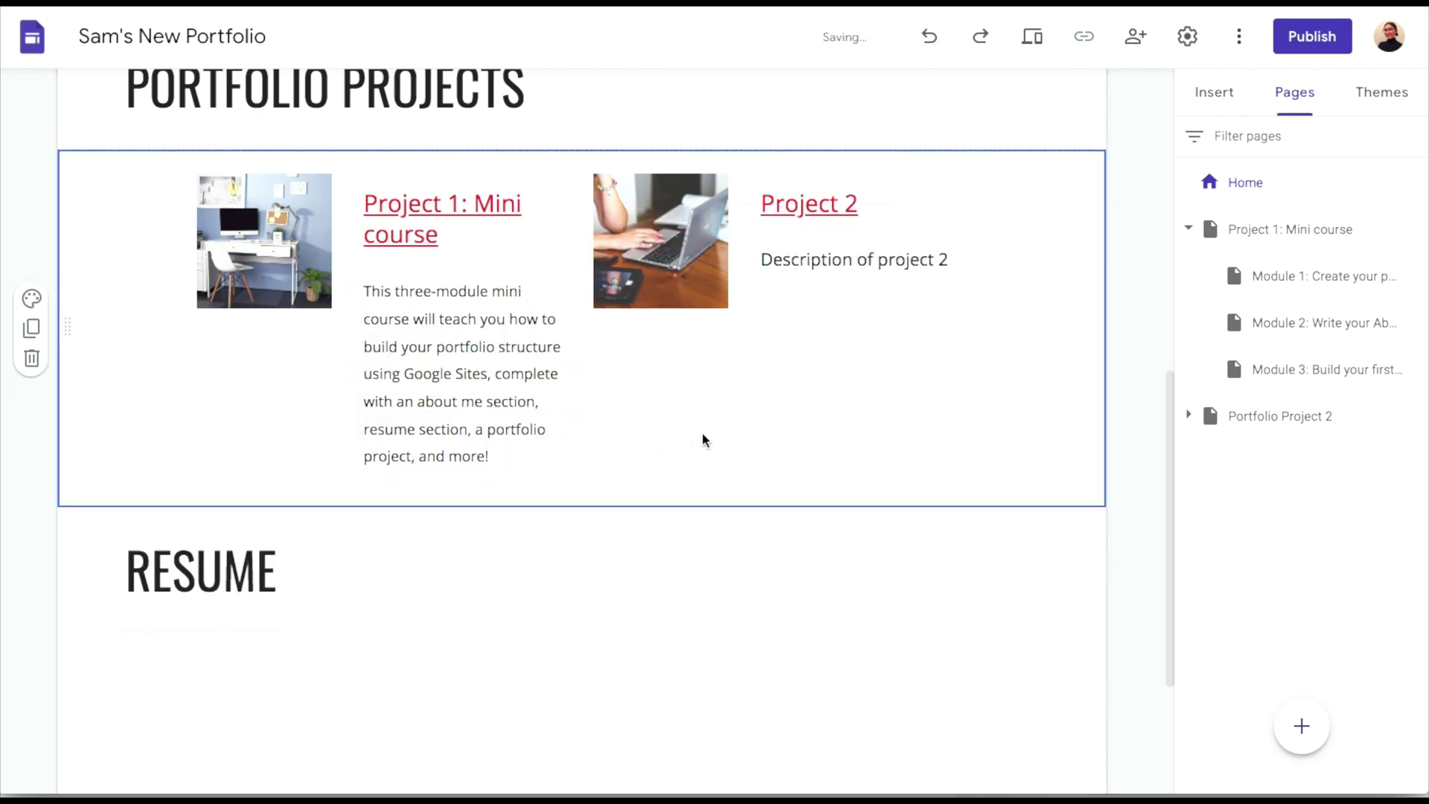
Move the Project 1 image to the left edge of the content area, aligned with the Portfolio Projects heading.
{"action": "left_click", "coordinate": [264, 280]}
{"action": "left_click", "coordinate": [196, 389]}
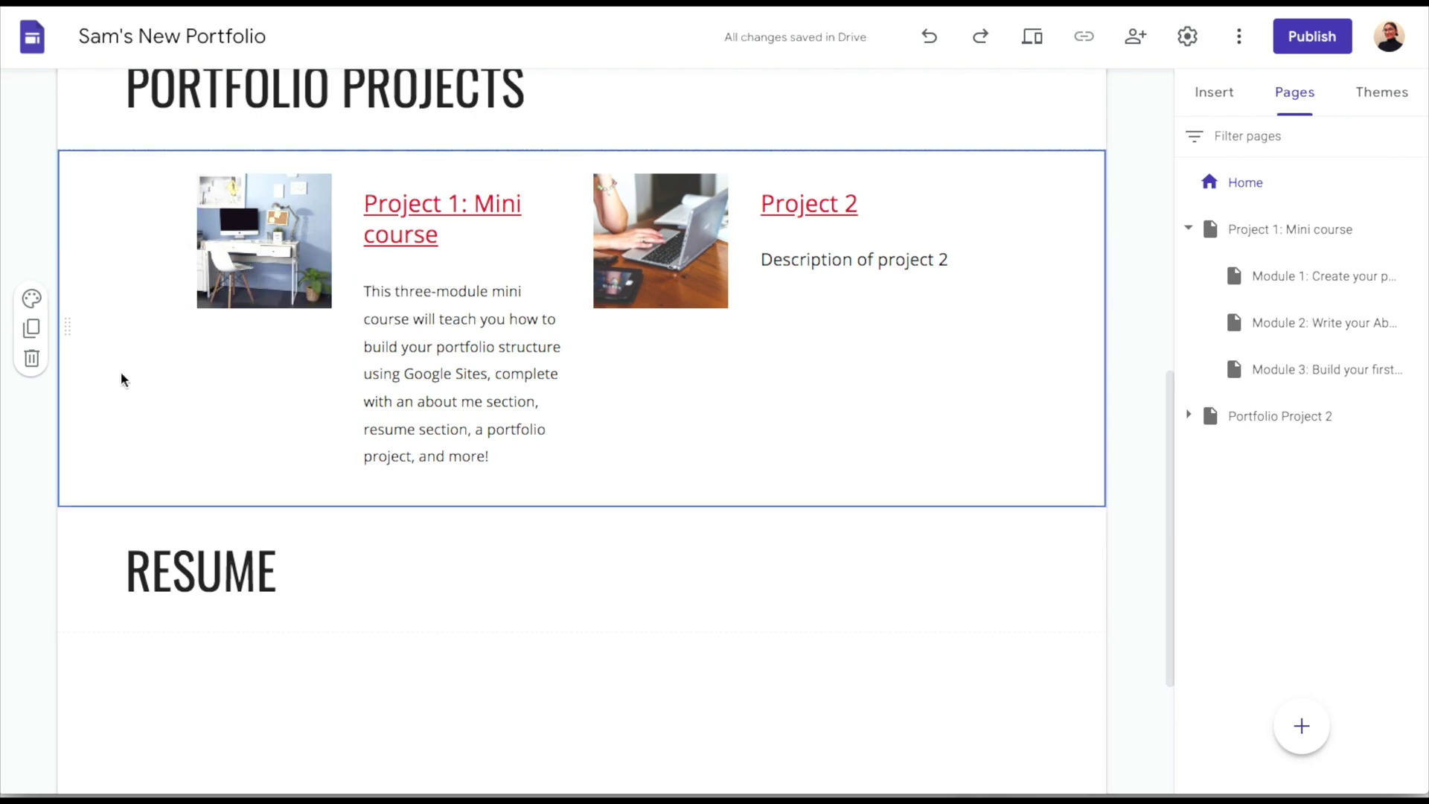
{"action": "double_click", "coordinate": [224, 334]}
{"action": "left_click", "coordinate": [270, 294]}
{"action": "mouse_move", "coordinate": [270, 295]}
{"action": "left_mouse_down"}
{"action": "mouse_move", "coordinate": [216, 342]}
{"action": "mouse_move", "coordinate": [255, 287]}
{"action": "left_mouse_up"}
Widen the Project 1 heading and description block leftward until it sits beside the image.
{"action": "left_click", "coordinate": [356, 328]}
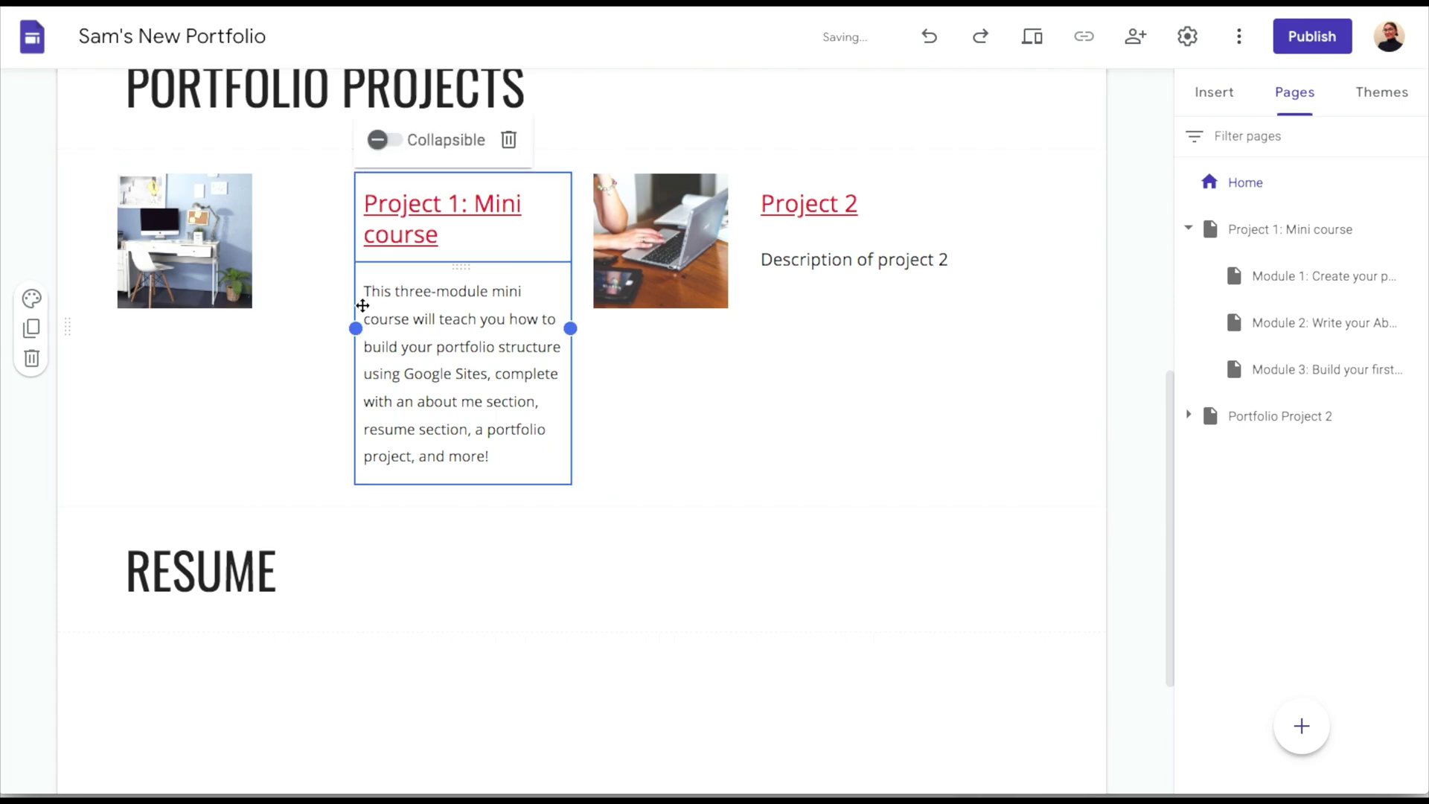
{"action": "left_click_drag", "start_coordinate": [353, 329], "coordinate": [268, 325]}
{"action": "left_click", "coordinate": [679, 405]}
{"action": "left_click", "coordinate": [156, 248]}
{"action": "left_click", "coordinate": [258, 373]}
Preview the site from the Home page and follow its links through the Project 1 page to Module 1.
{"action": "scroll", "coordinate": [258, 373], "scroll_direction": "up", "scroll_amount": 1}
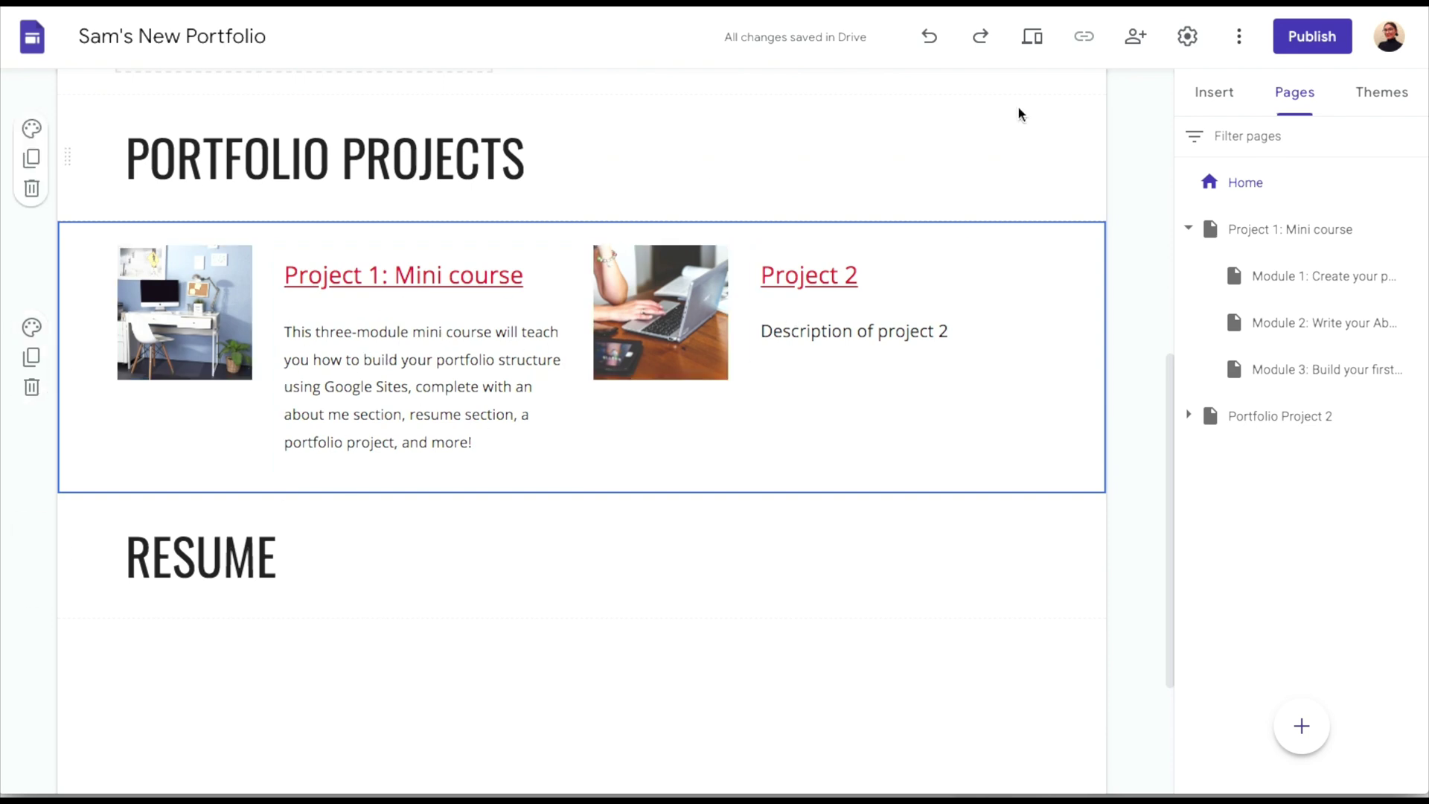
{"action": "left_click", "coordinate": [1031, 36]}
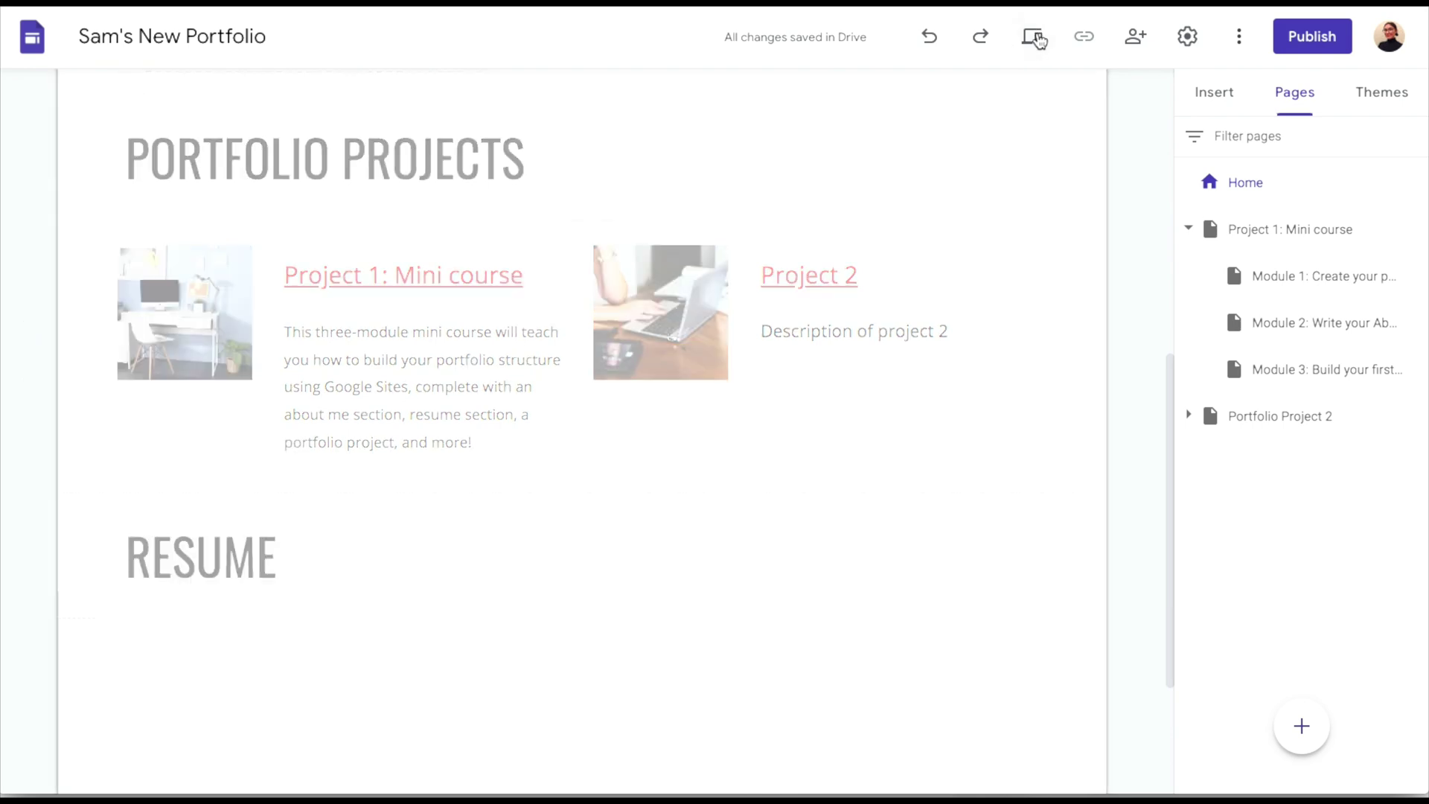
{"action": "scroll", "coordinate": [925, 408], "scroll_direction": "down", "scroll_amount": 6}
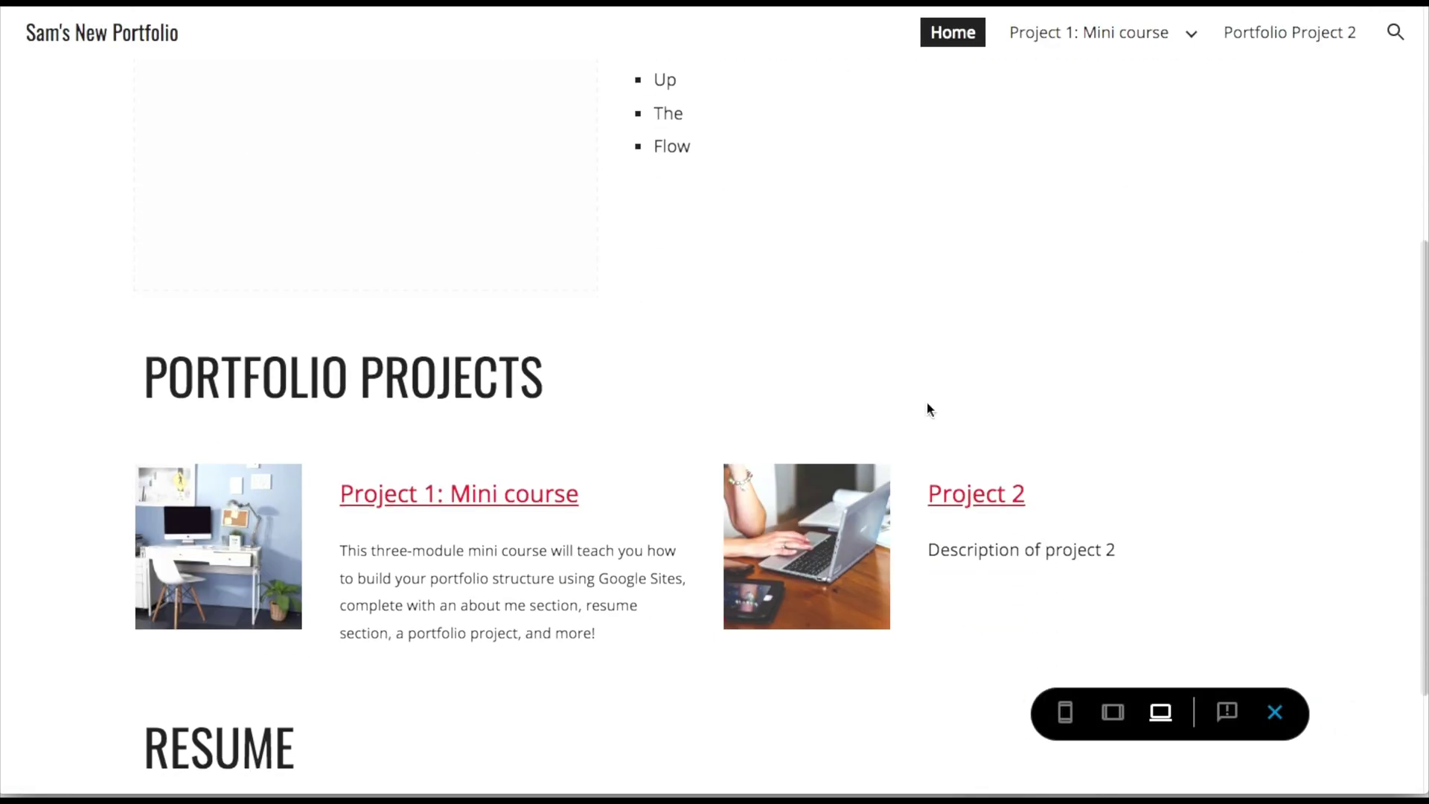
{"action": "left_click", "coordinate": [512, 430]}
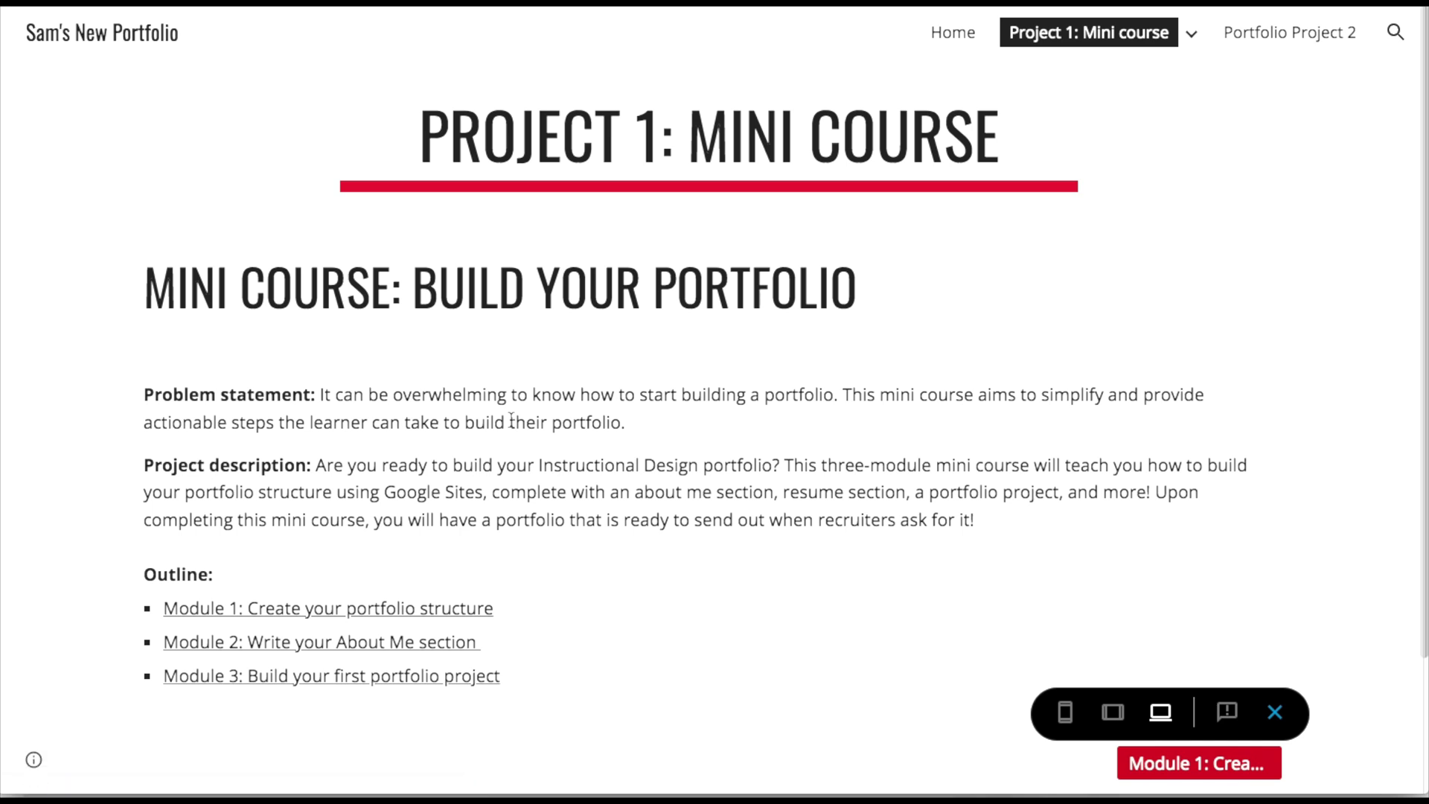
{"action": "scroll", "coordinate": [510, 416], "scroll_direction": "down", "scroll_amount": 2}
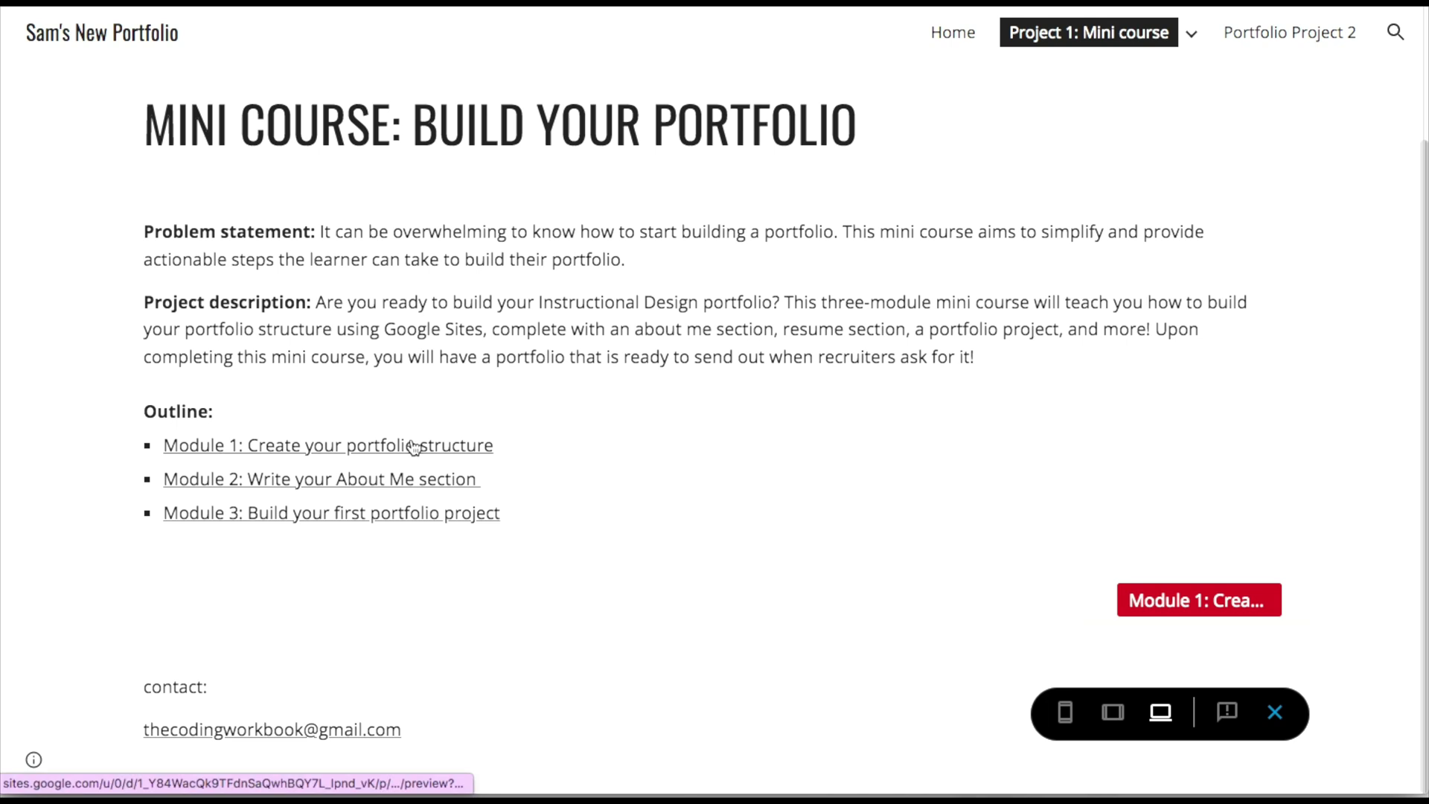
{"action": "left_click", "coordinate": [1203, 612]}
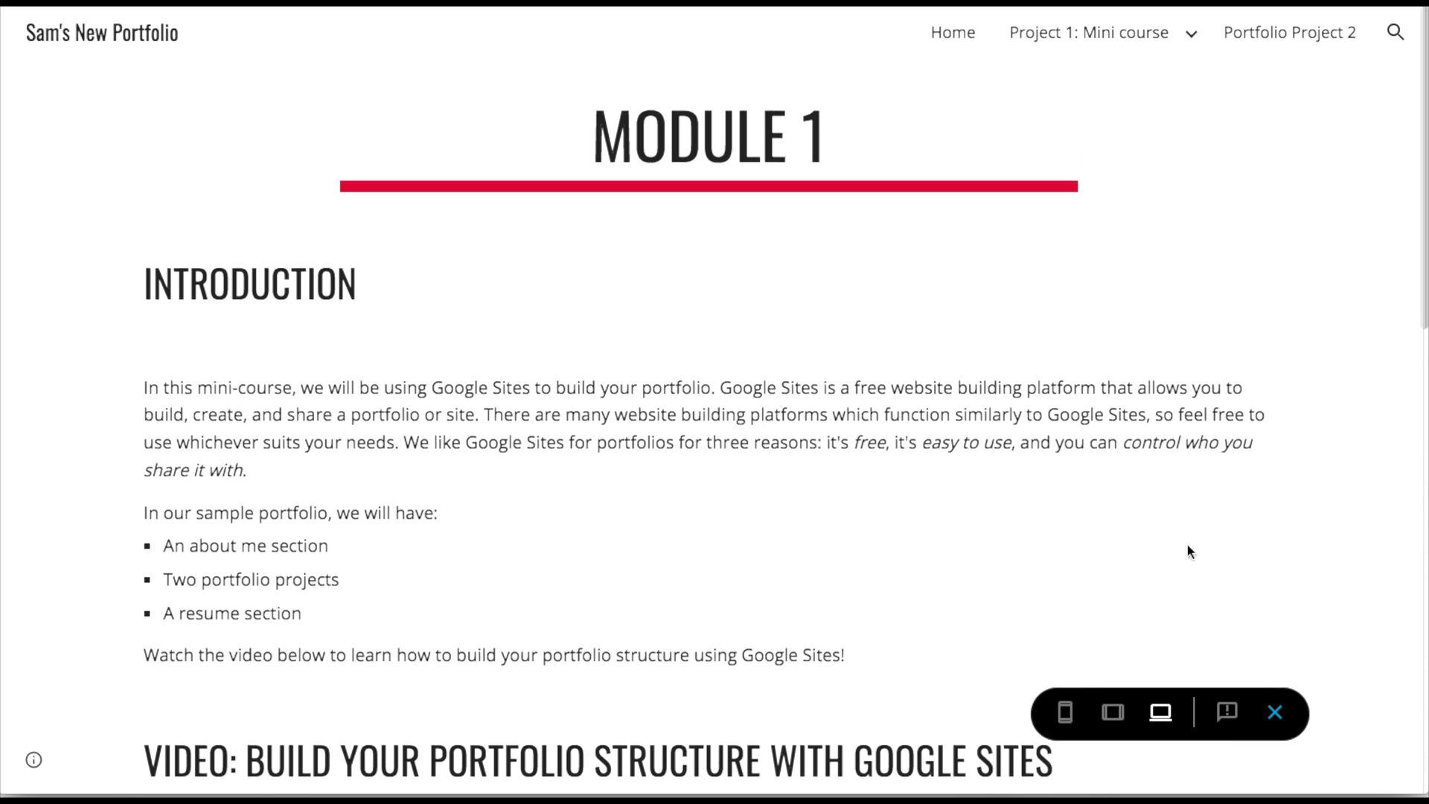
{"action": "left_click", "coordinate": [1275, 713]}
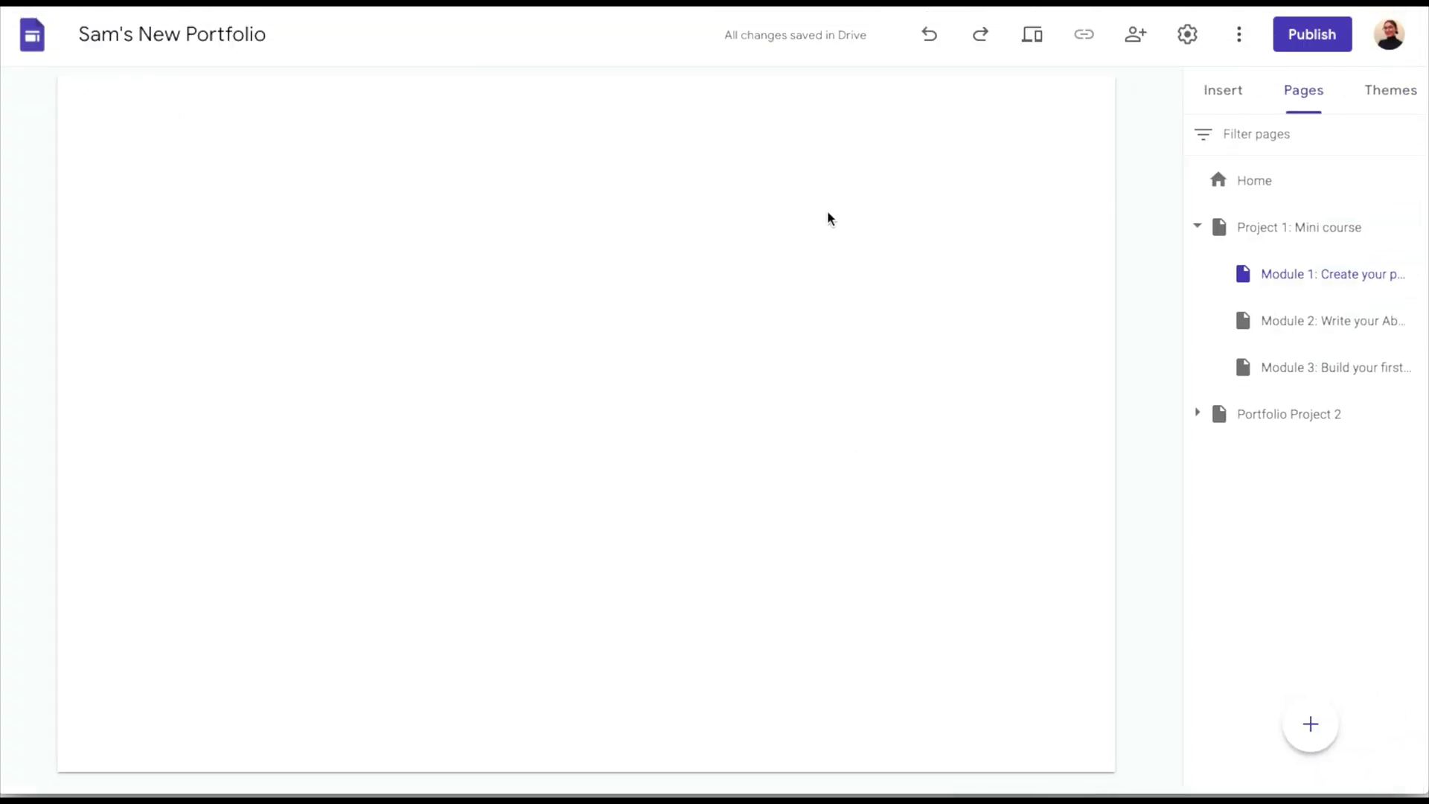
Extend the Module 1 page title to "MODULE 1: CREATE YOUR PORTFOLIO STRUCTURE".
{"action": "type", "text": ": BUIL"}
{"action": "key", "text": "BackSpace"}
{"action": "key", "text": "BackSpace"}
{"action": "key", "text": "BackSpace"}
{"action": "key", "text": "BackSpace"}
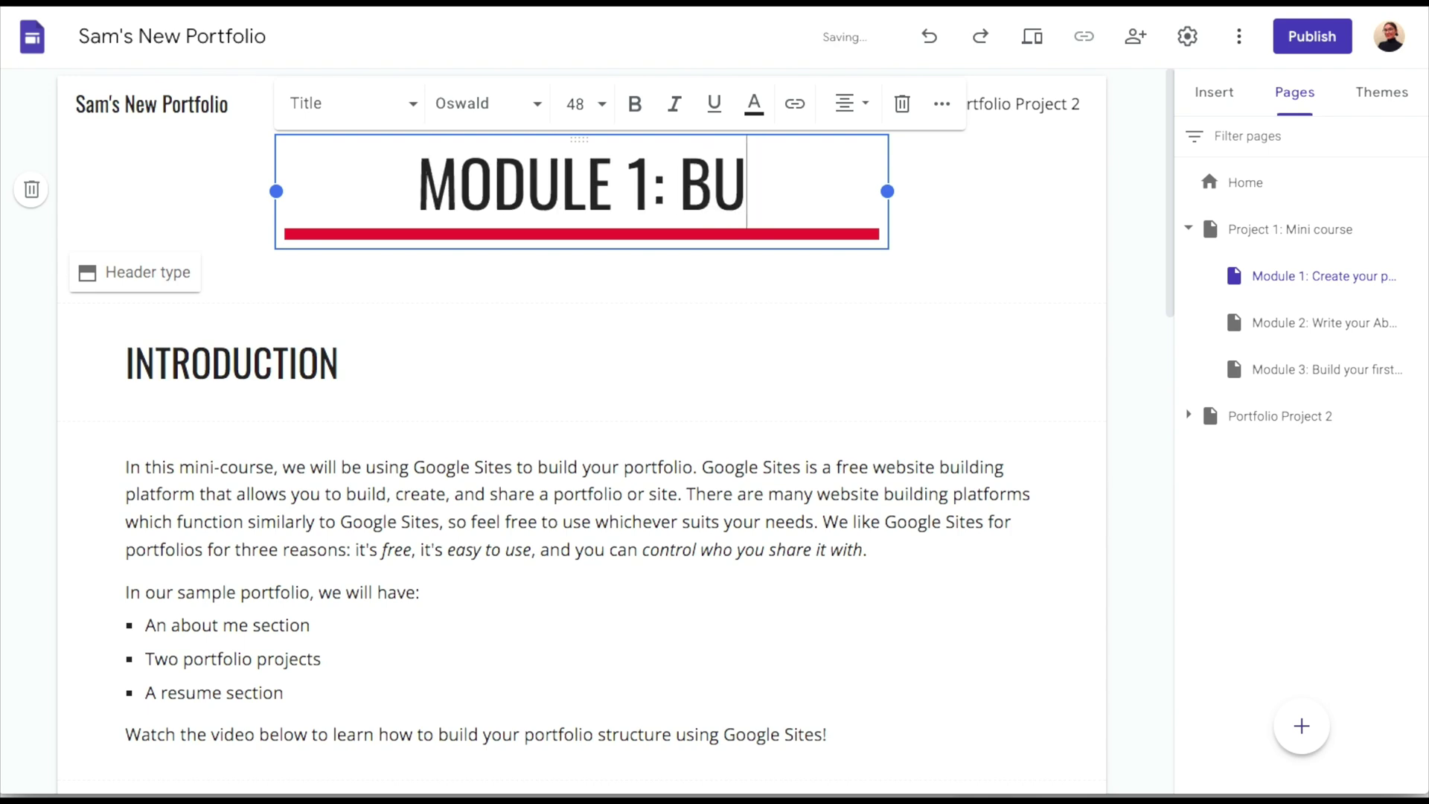
{"action": "type", "text": "CREATE YOUR "}
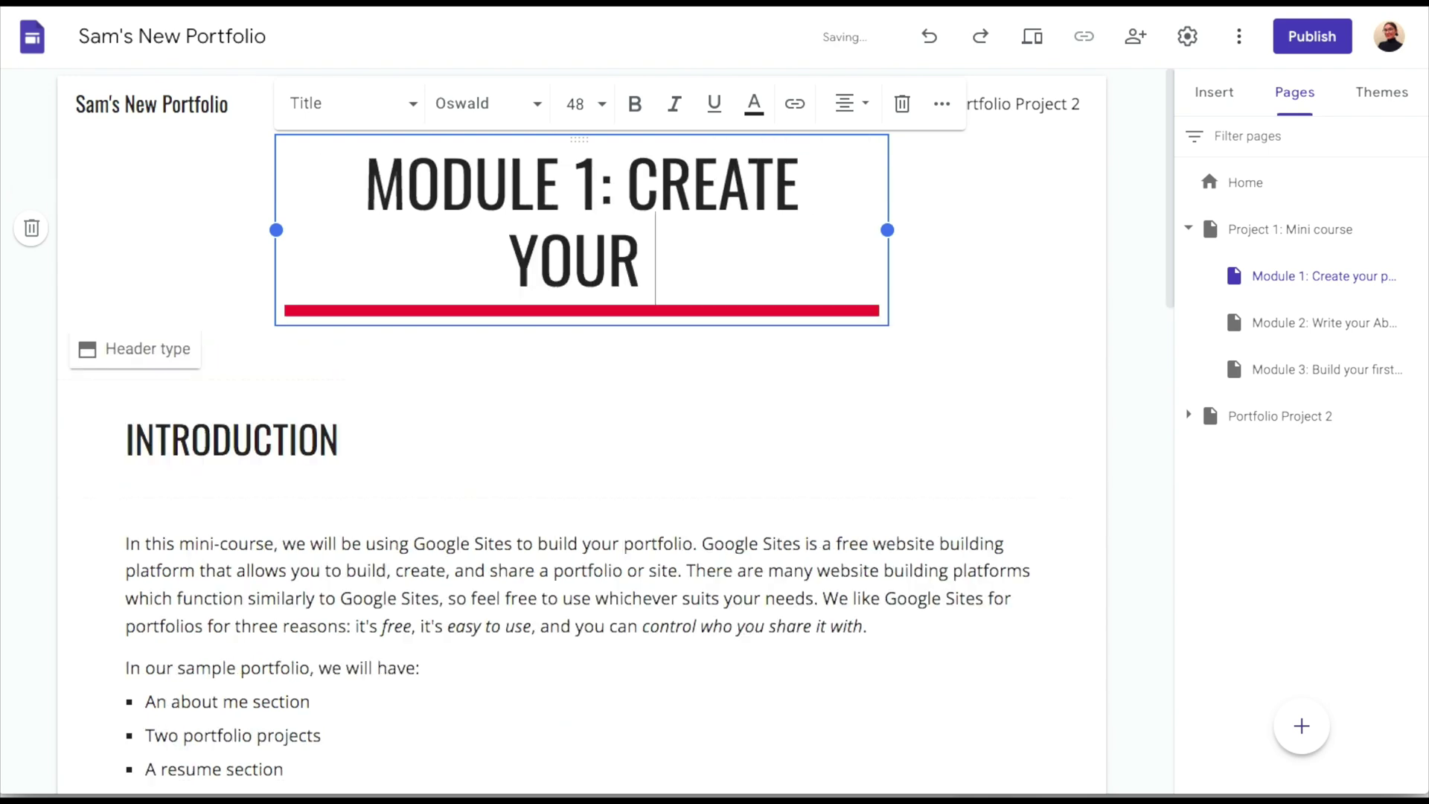
{"action": "type", "text": "PORTFOLIOSTRUCTURE"}
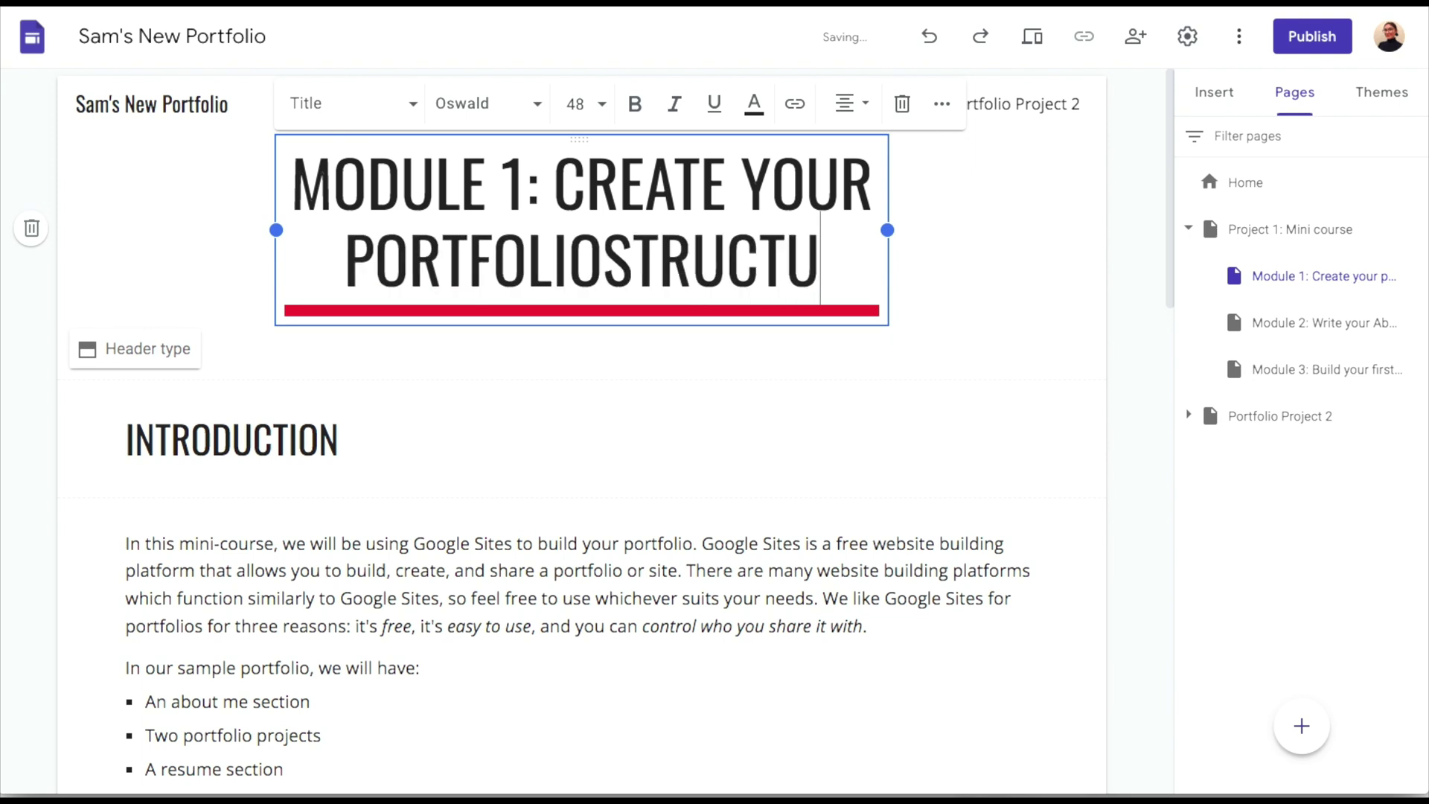
{"action": "left_click", "coordinate": [563, 273]}
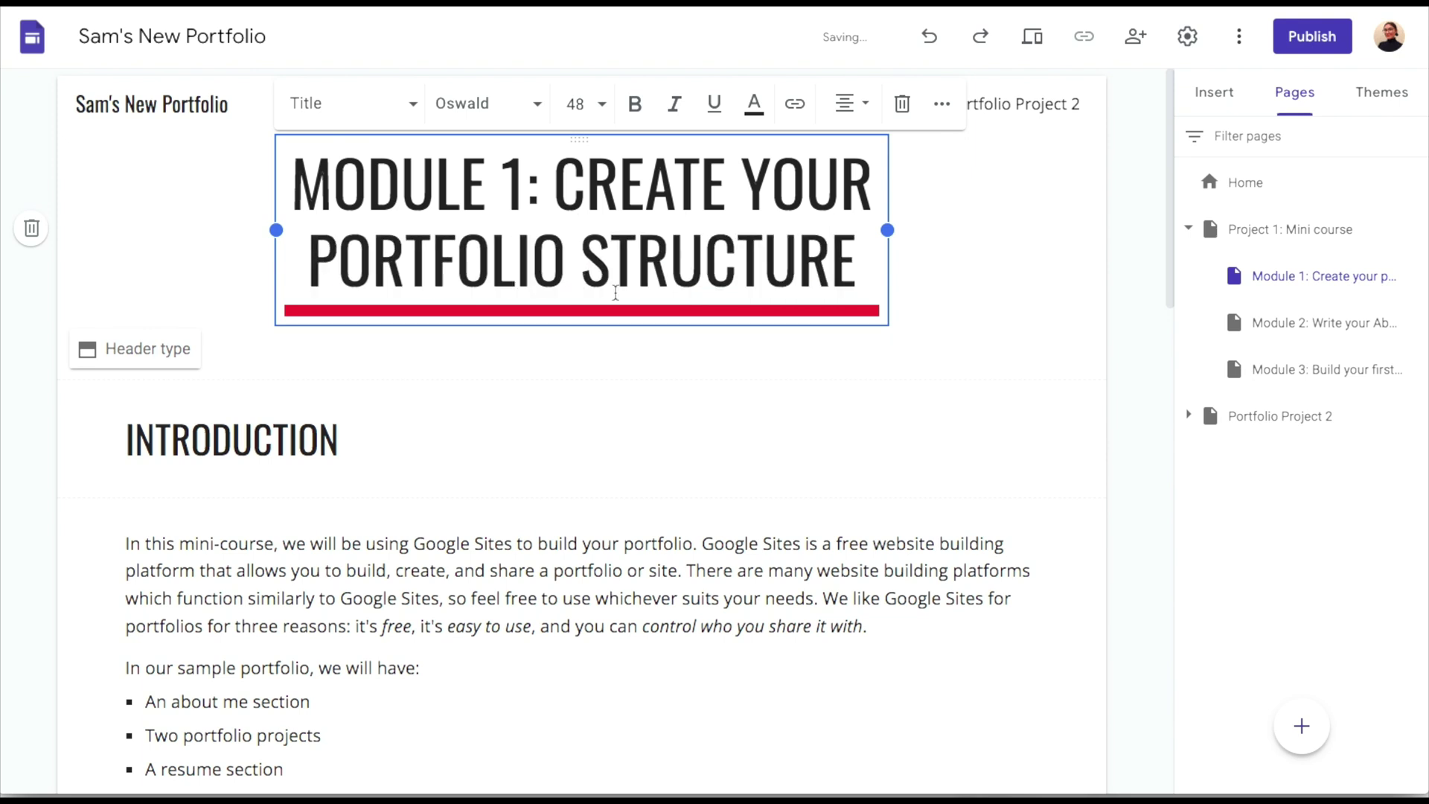
{"action": "left_click", "coordinate": [1059, 310]}
{"action": "scroll", "coordinate": [1056, 306], "scroll_direction": "down", "scroll_amount": 2}
{"action": "scroll", "coordinate": [1056, 306], "scroll_direction": "up", "scroll_amount": 2}
Extend the title on the Module 2 page to "MODULE 2: WRITE YOUR ABOUT ME SECTION".
{"action": "left_click", "coordinate": [1277, 320]}
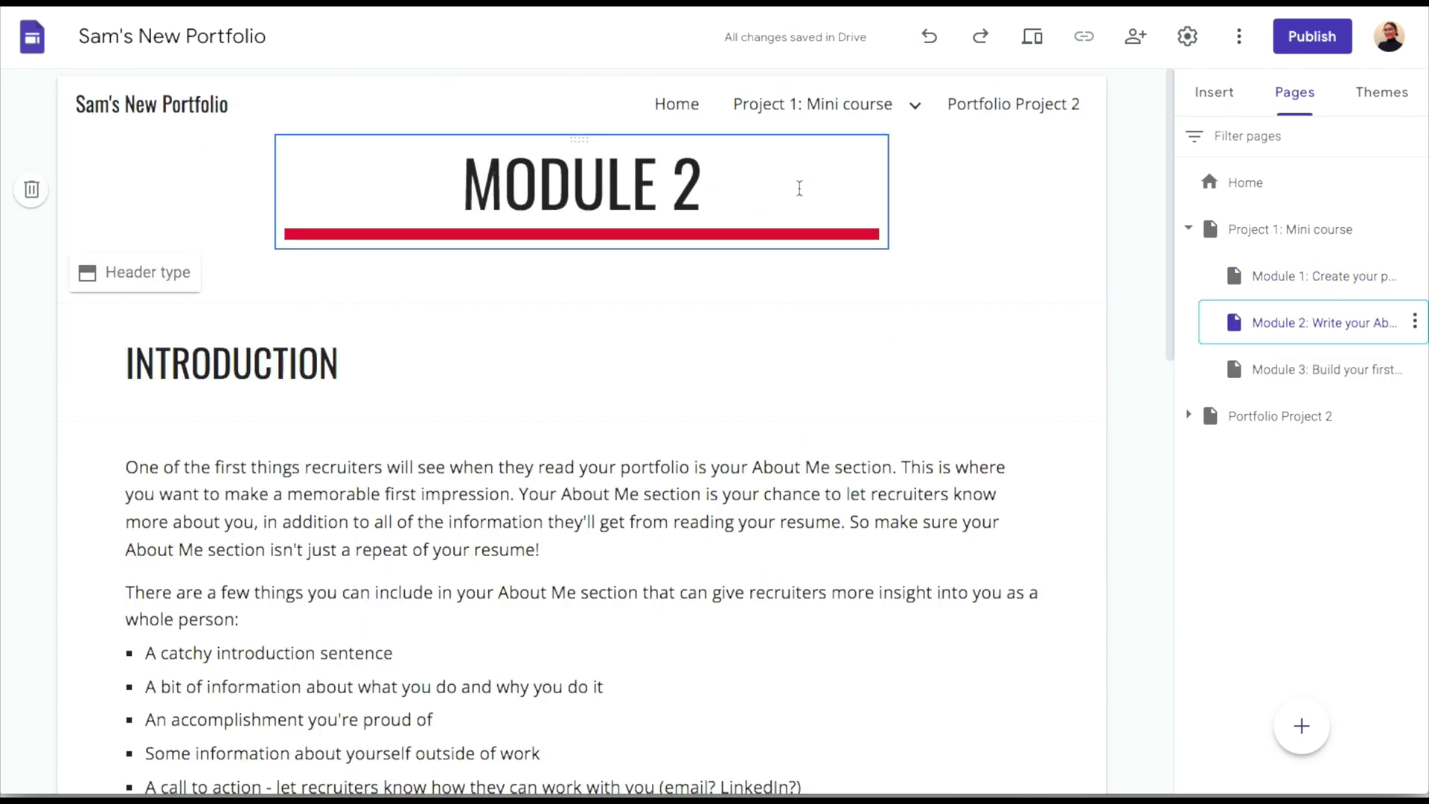
{"action": "left_click", "coordinate": [739, 181]}
{"action": "type", "text": ": WRITE Y"}
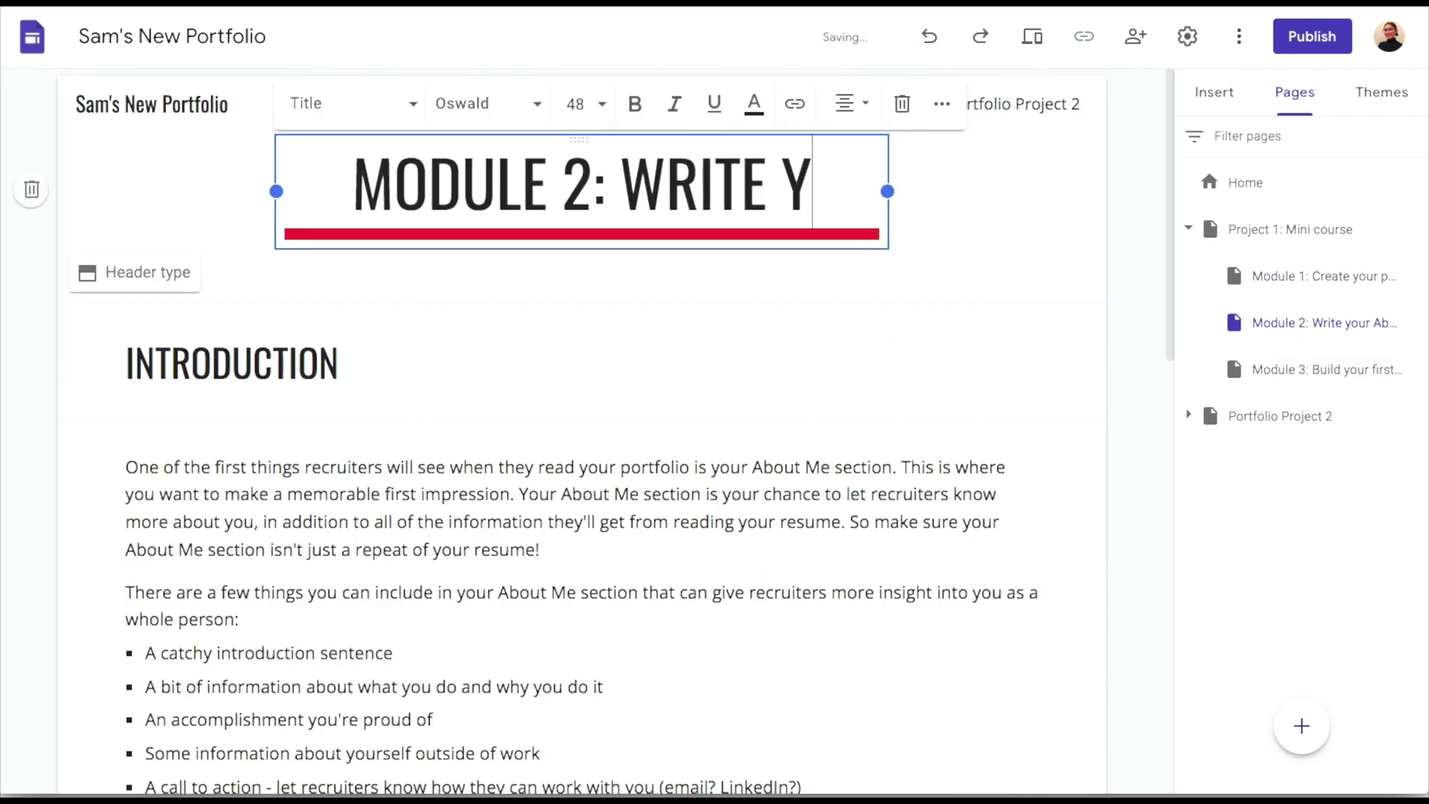
{"action": "type", "text": "OUR ABUOUT ME SECTION"}
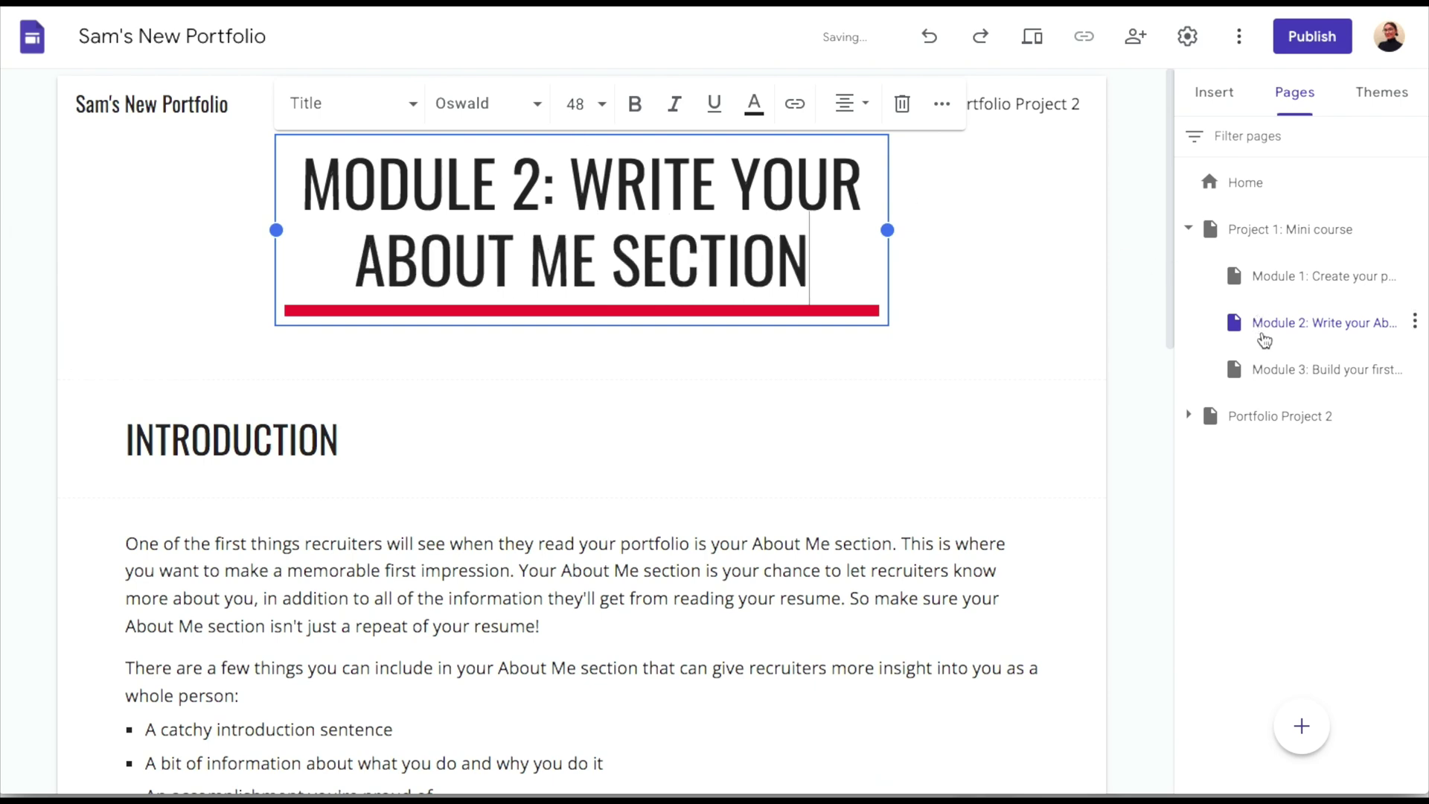
Extend the title on the Module 3 page to "MODULE 3: BUILD YOUR FIRST PORTFOLIO PROJECT".
{"action": "left_click", "coordinate": [1276, 367]}
{"action": "left_click", "coordinate": [699, 213]}
{"action": "type", "text": ": BUILD YOUR F"}
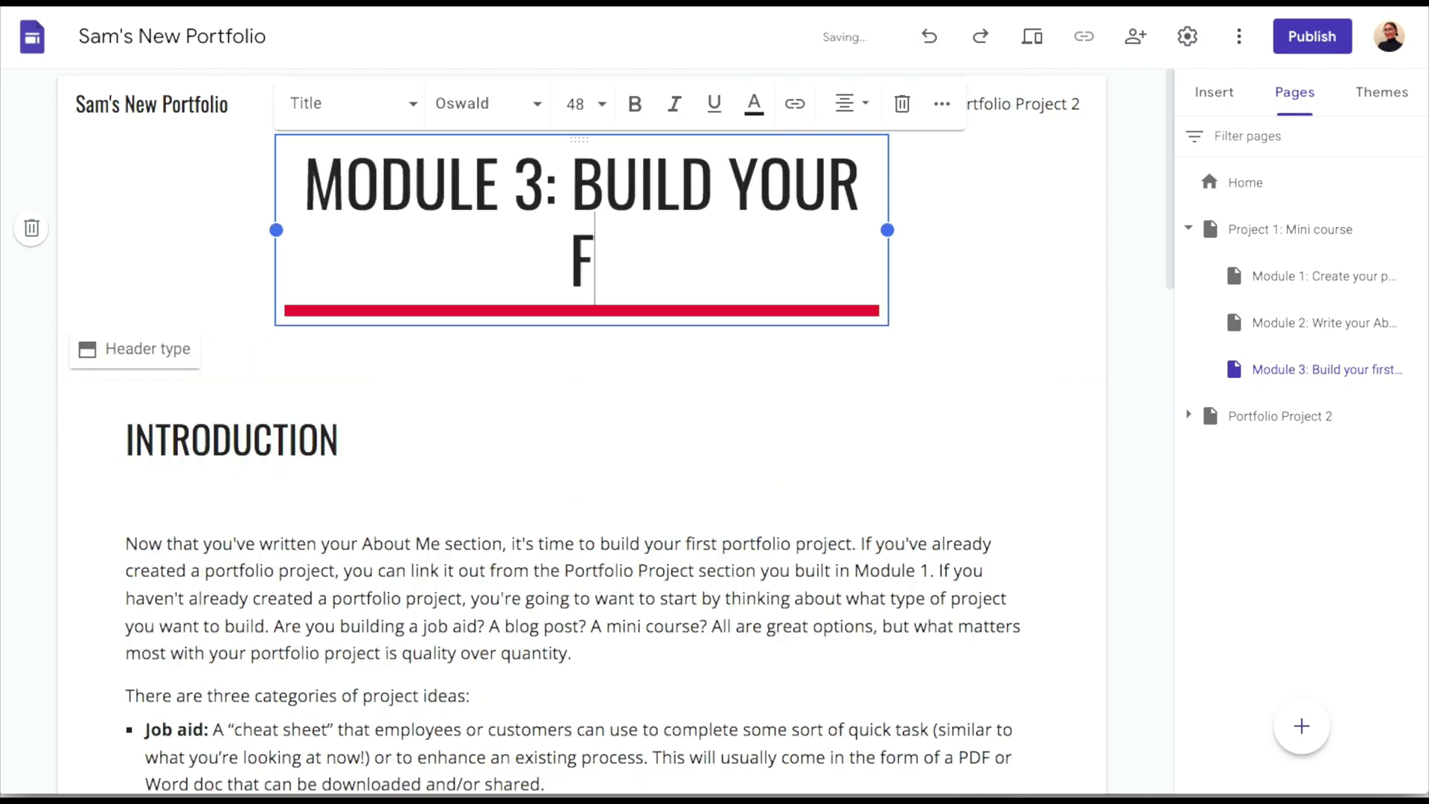
{"action": "type", "text": "IRST PORTFOLIO PROJECT"}
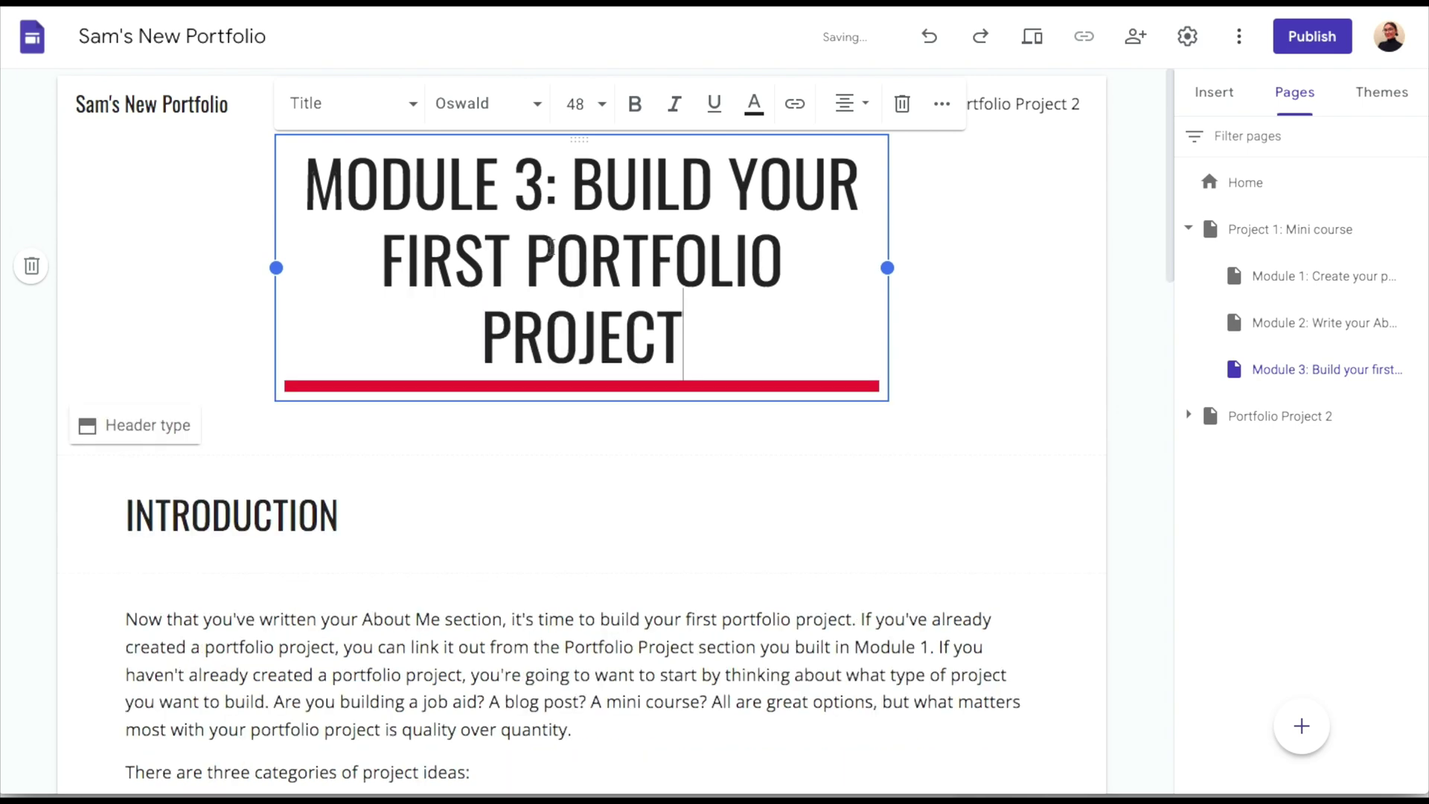
{"action": "left_click_drag", "start_coordinate": [507, 251], "coordinate": [717, 193]}
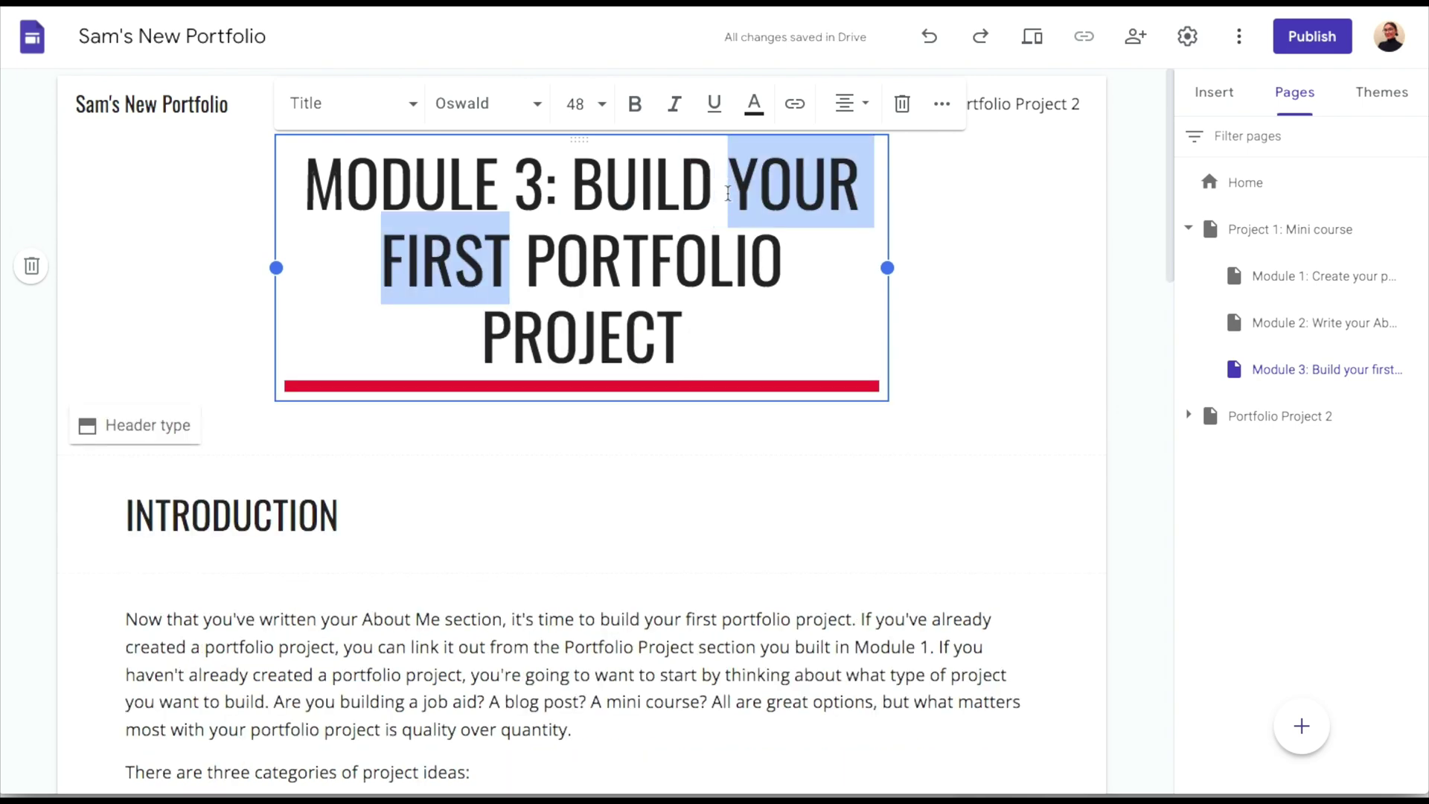
{"action": "left_click", "coordinate": [786, 285]}
{"action": "left_click", "coordinate": [956, 290]}
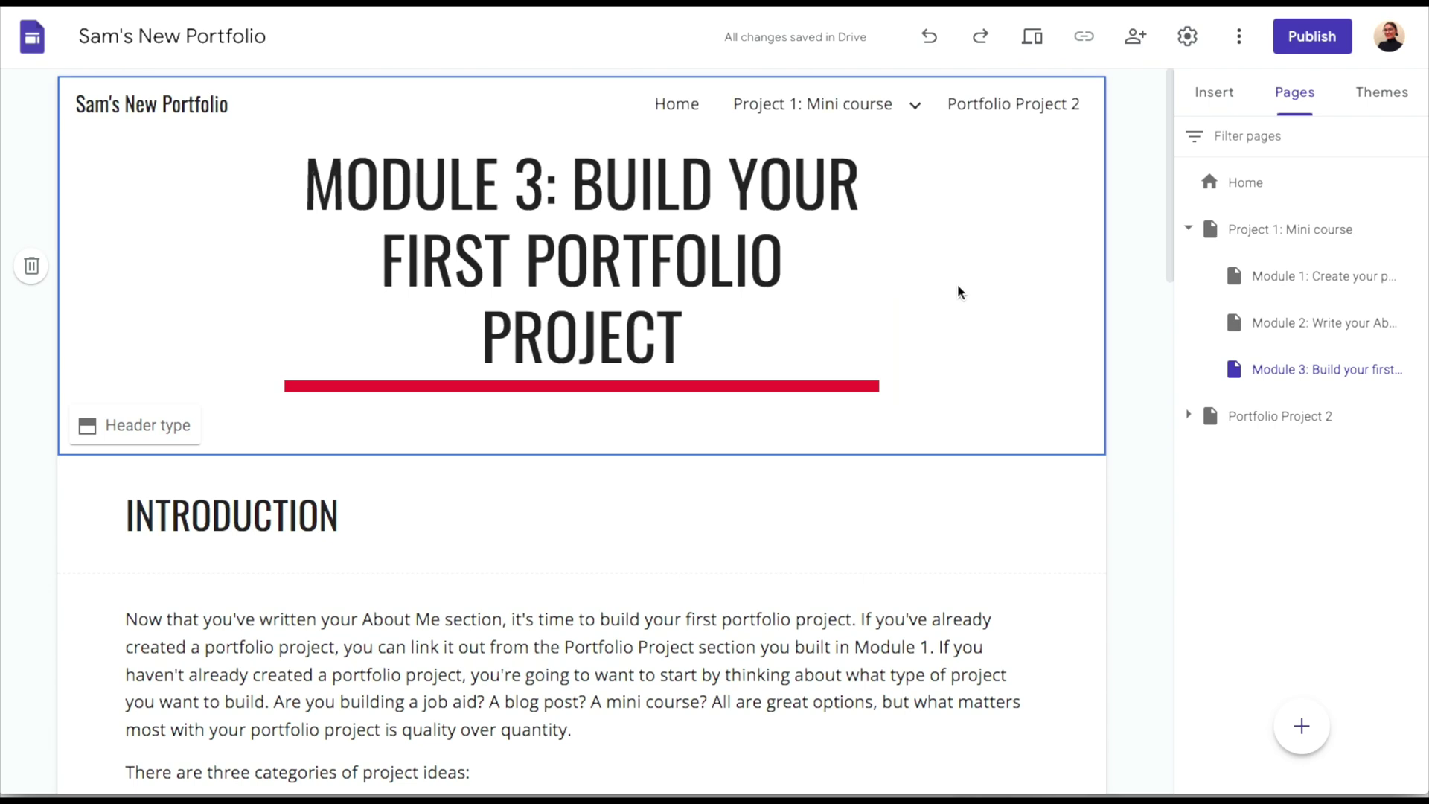
Preview the site from the Project 1: Mini course page and review the Module 1 page down to its navigation buttons.
{"action": "left_click", "coordinate": [1286, 235]}
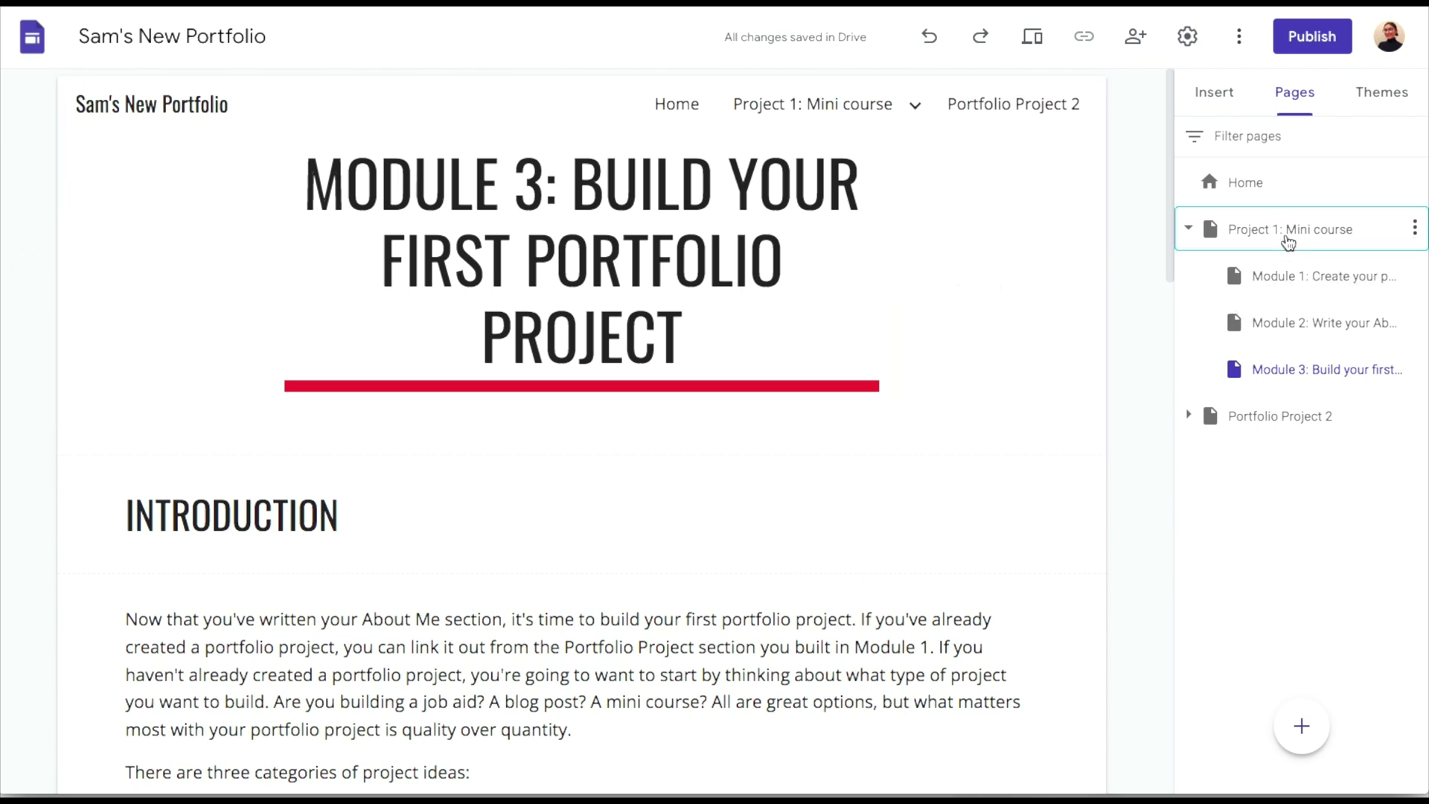
{"action": "left_click", "coordinate": [1032, 36]}
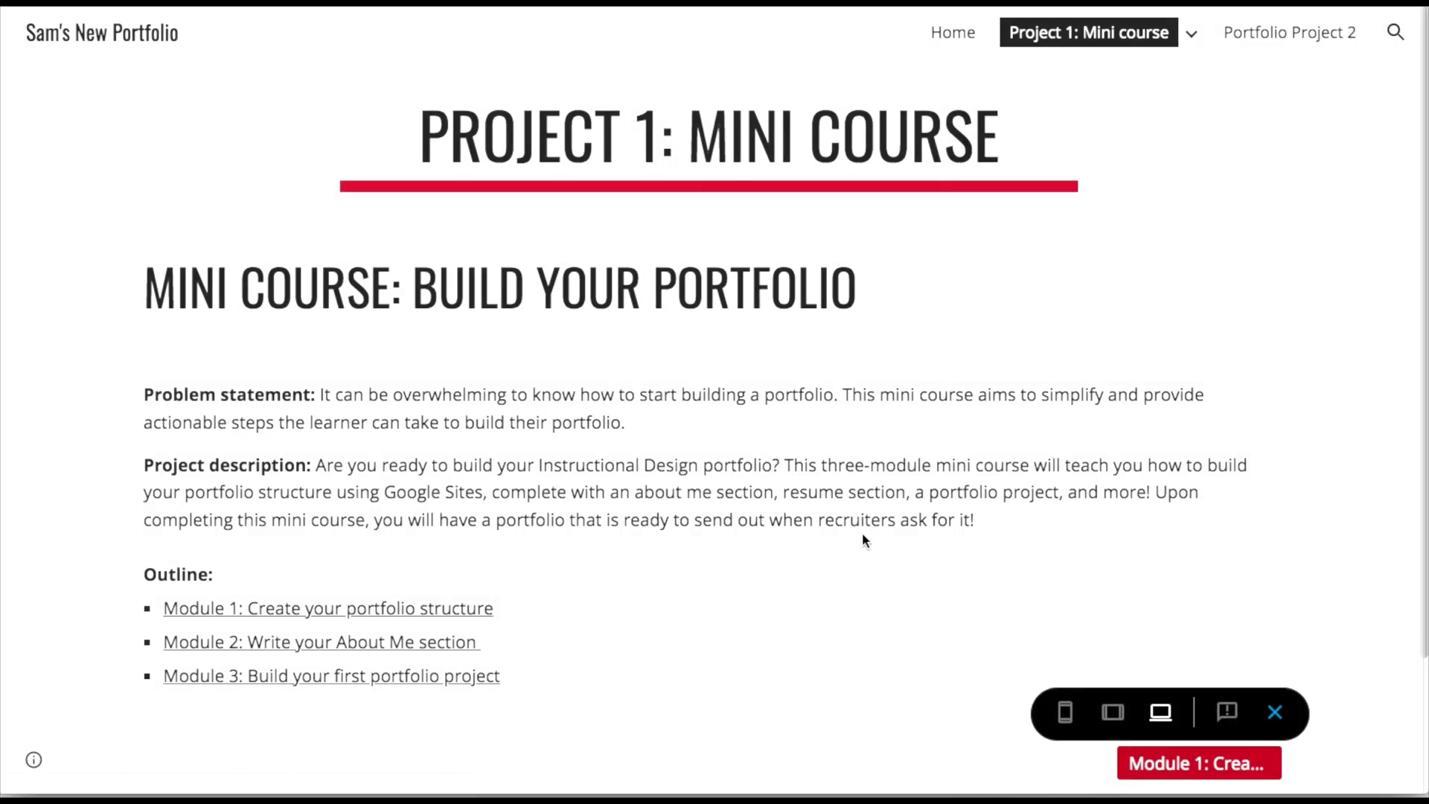
{"action": "scroll", "coordinate": [862, 533], "scroll_direction": "down", "scroll_amount": 2}
{"action": "left_click", "coordinate": [1149, 599]}
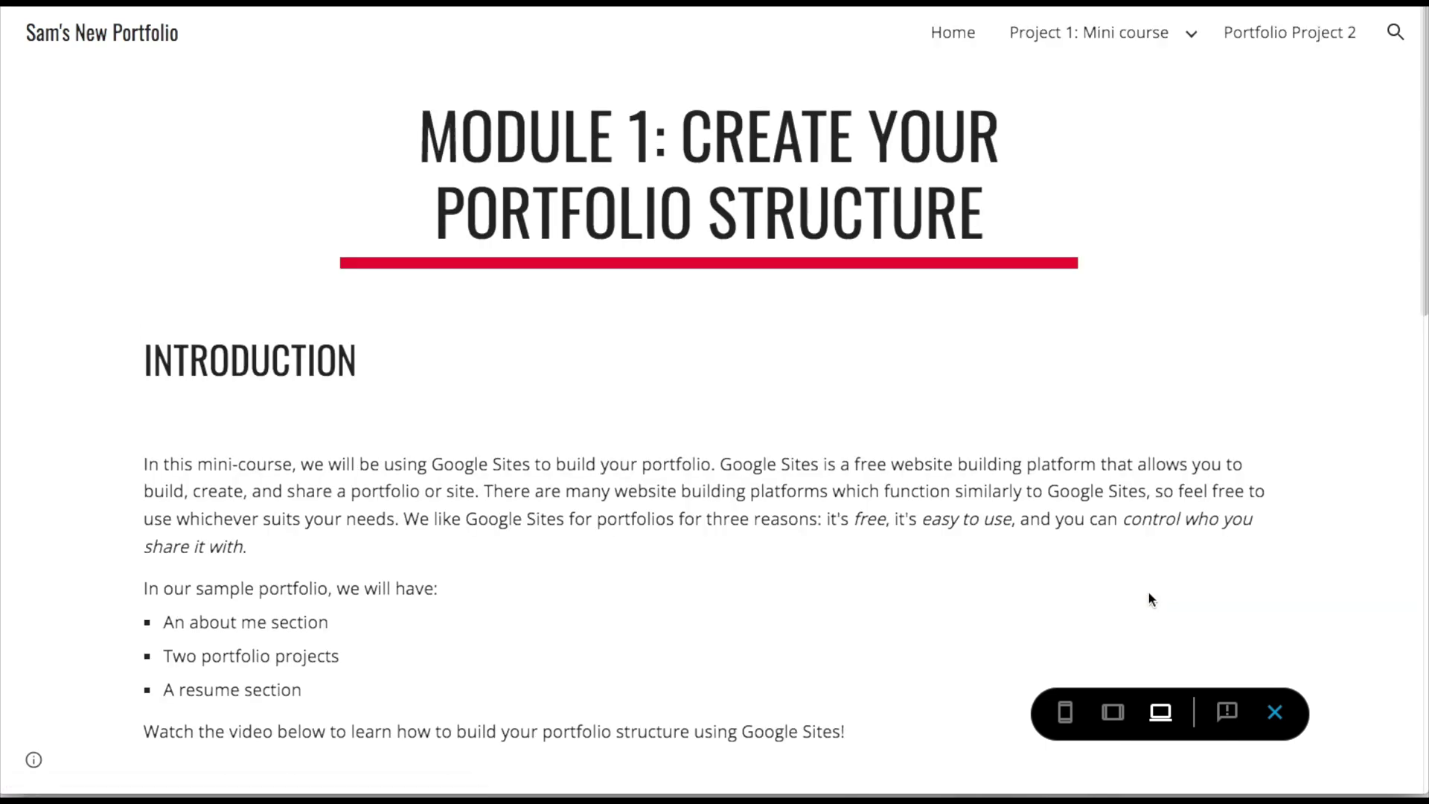
{"action": "scroll", "coordinate": [1149, 599], "scroll_direction": "down", "scroll_amount": 5}
{"action": "scroll", "coordinate": [1148, 593], "scroll_direction": "down", "scroll_amount": 6}
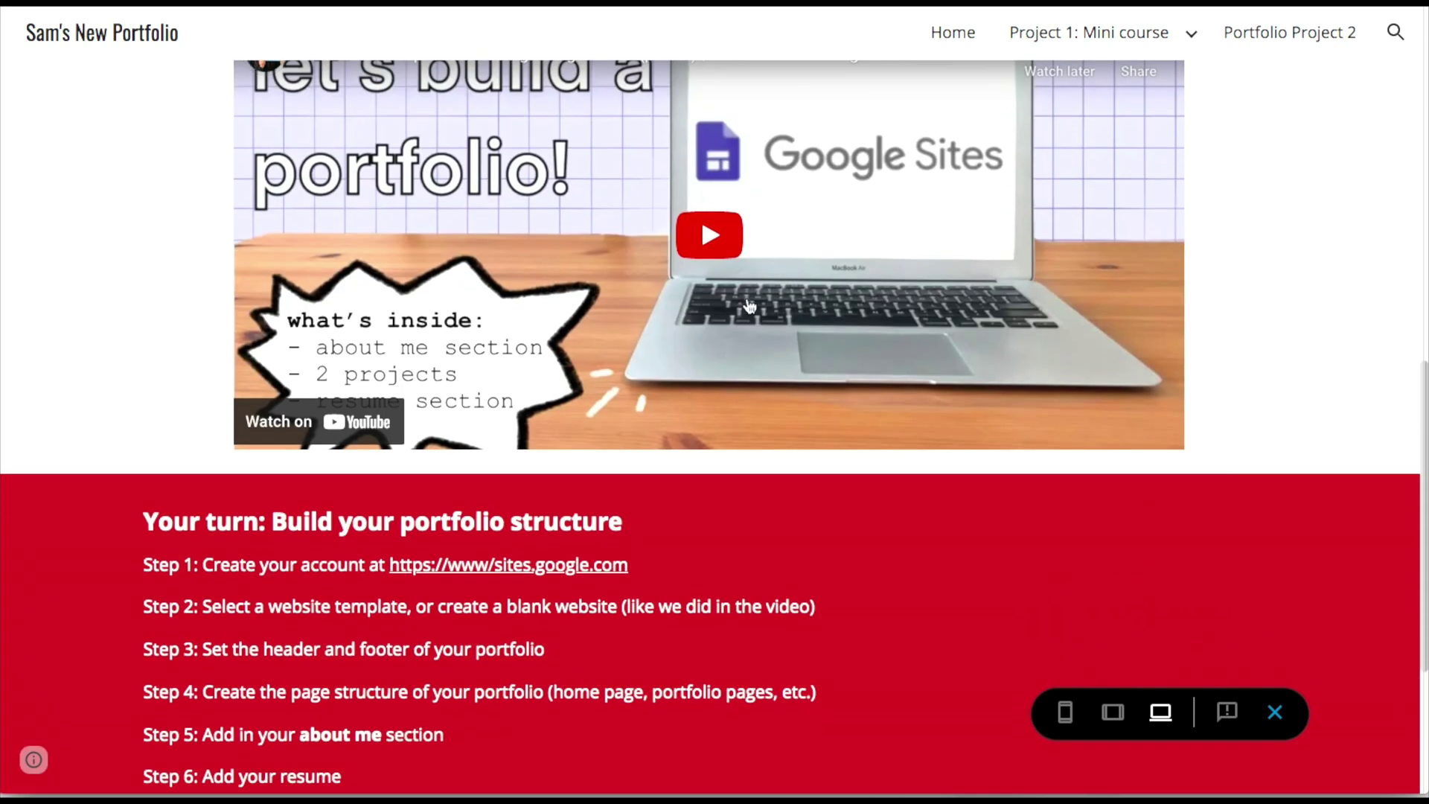
{"action": "scroll", "coordinate": [749, 305], "scroll_direction": "down", "scroll_amount": 4}
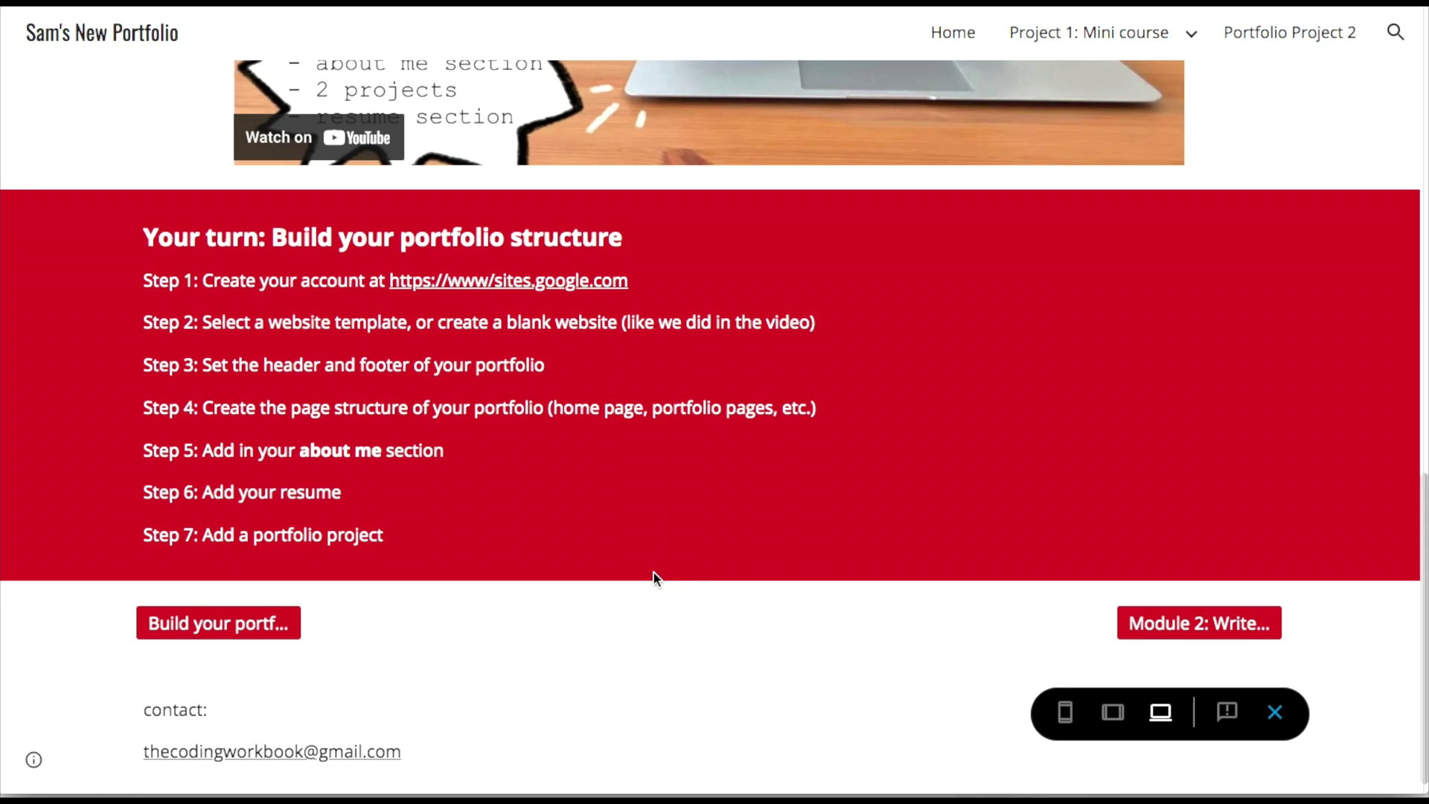
{"action": "scroll", "coordinate": [653, 573], "scroll_direction": "down", "scroll_amount": 1}
Go on to Module 2 in the preview and check its collapsible bad and good examples and the closing prompts.
{"action": "left_click", "coordinate": [1170, 600]}
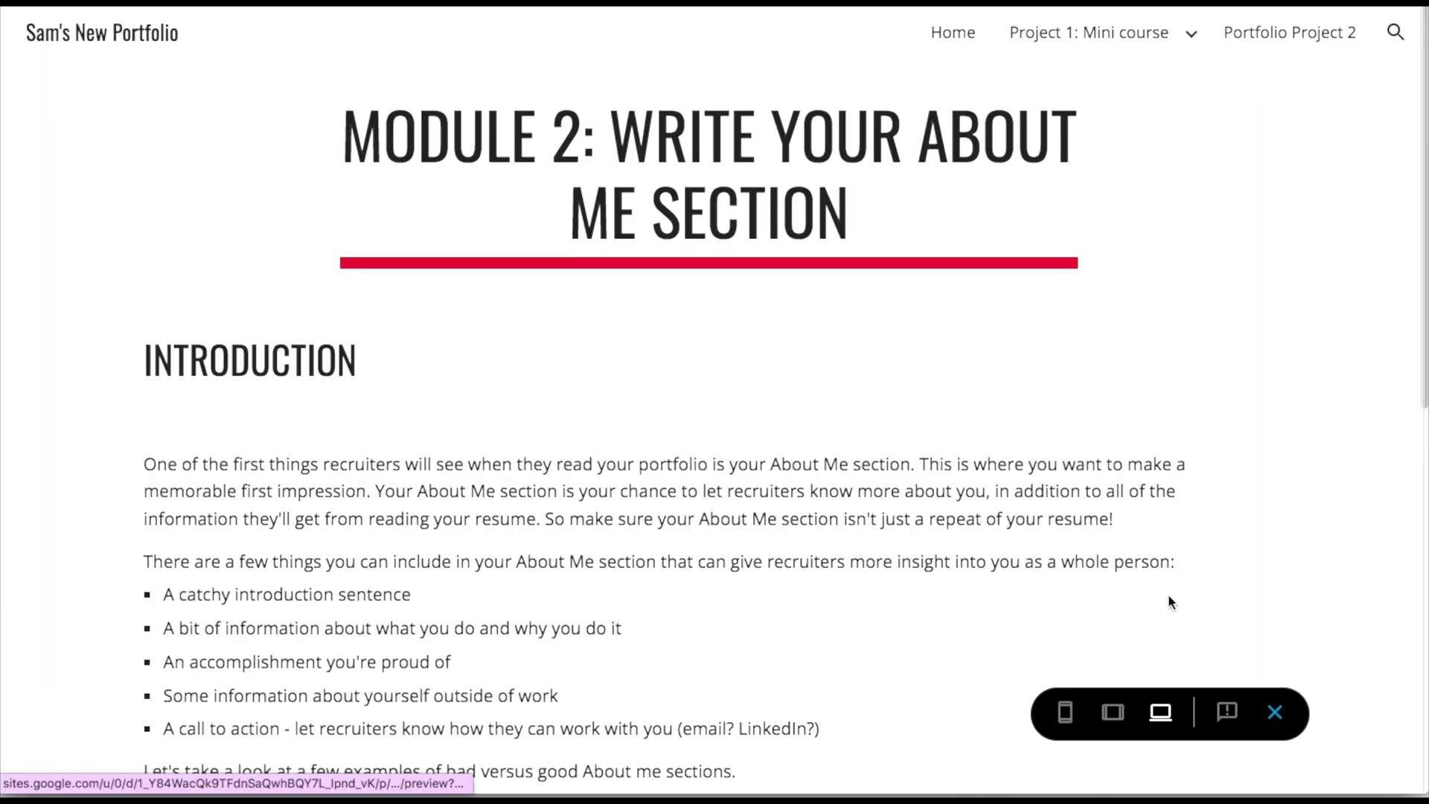
{"action": "scroll", "coordinate": [1168, 597], "scroll_direction": "down", "scroll_amount": 3}
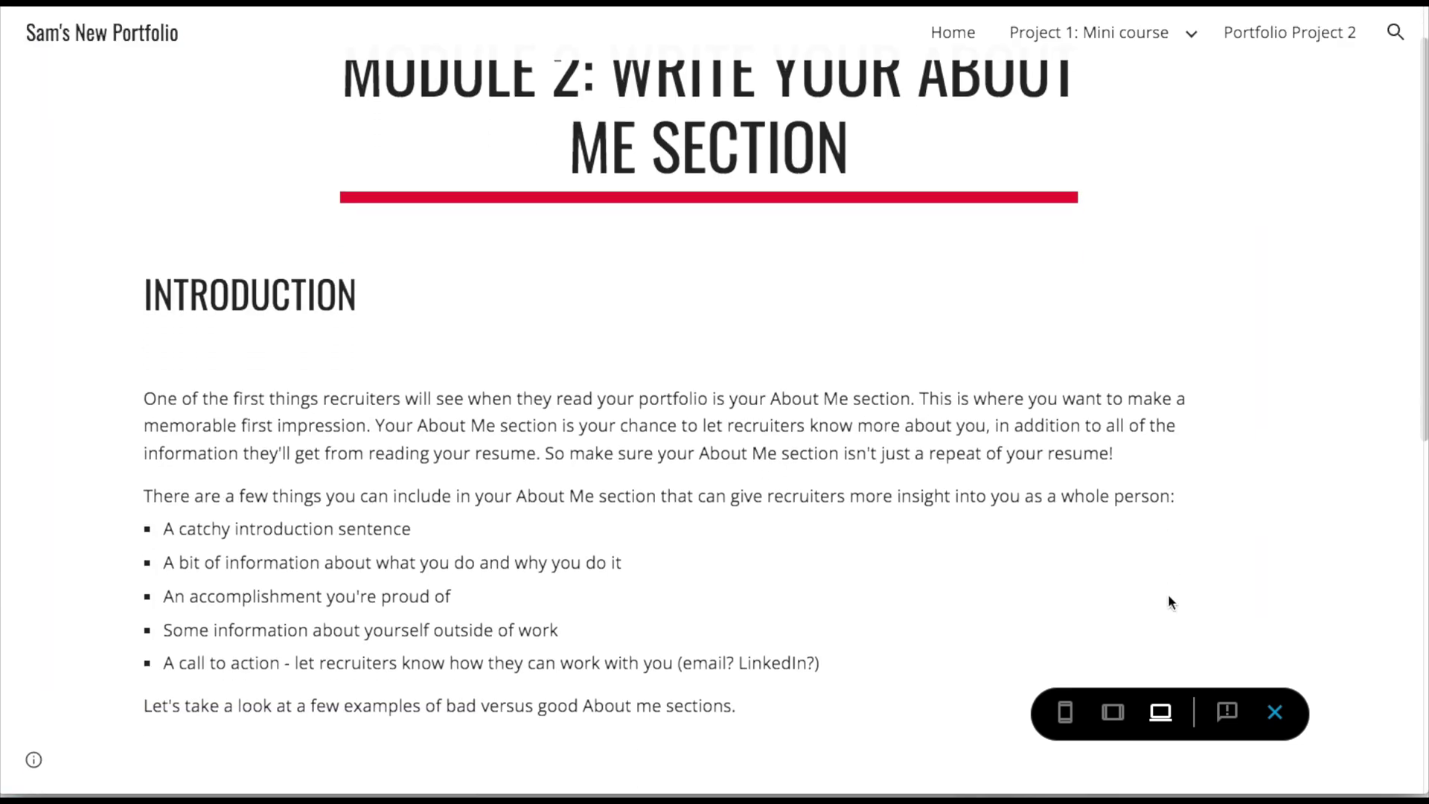
{"action": "scroll", "coordinate": [1170, 600], "scroll_direction": "down", "scroll_amount": 2}
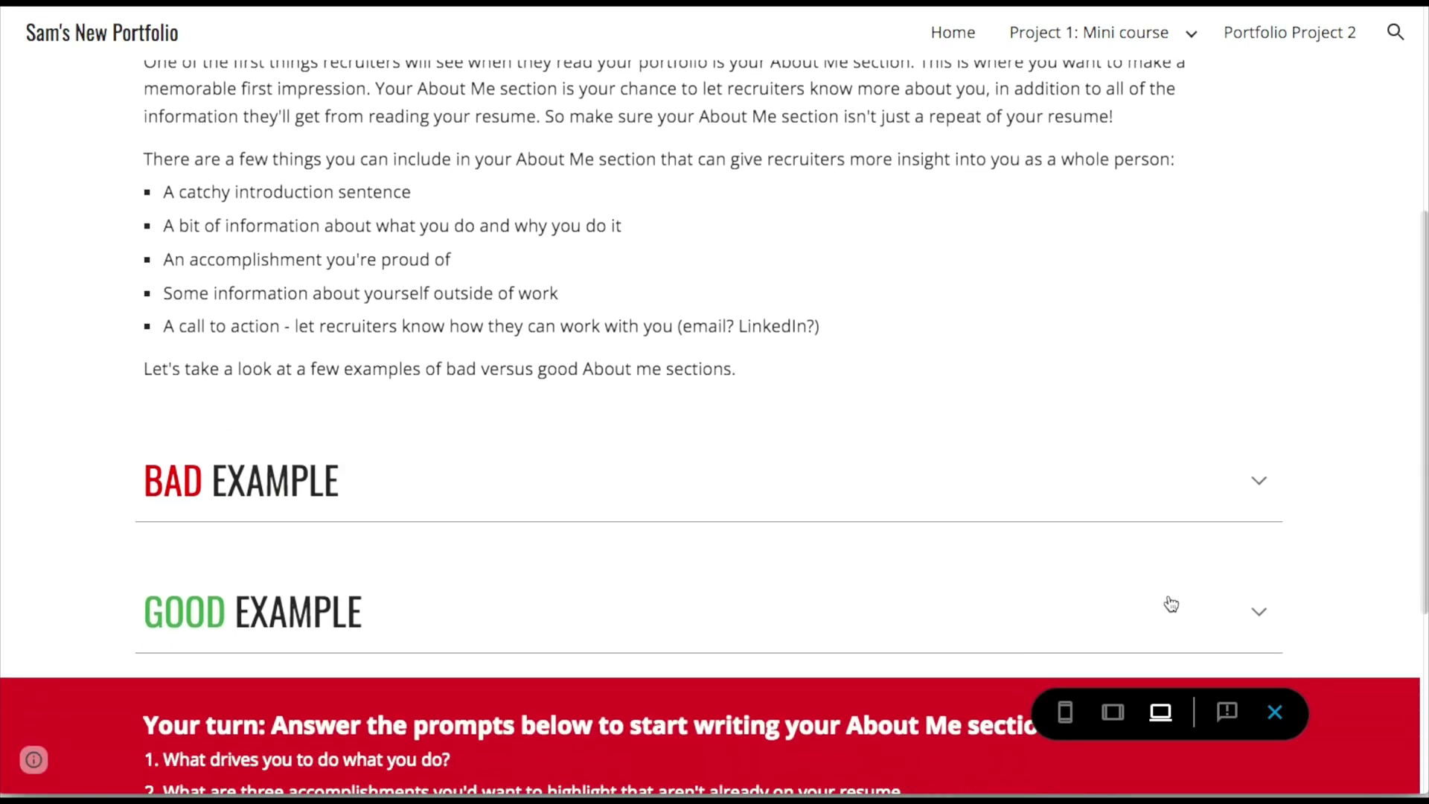
{"action": "left_click", "coordinate": [1072, 521]}
{"action": "left_click", "coordinate": [1072, 521]}
{"action": "left_click", "coordinate": [972, 615]}
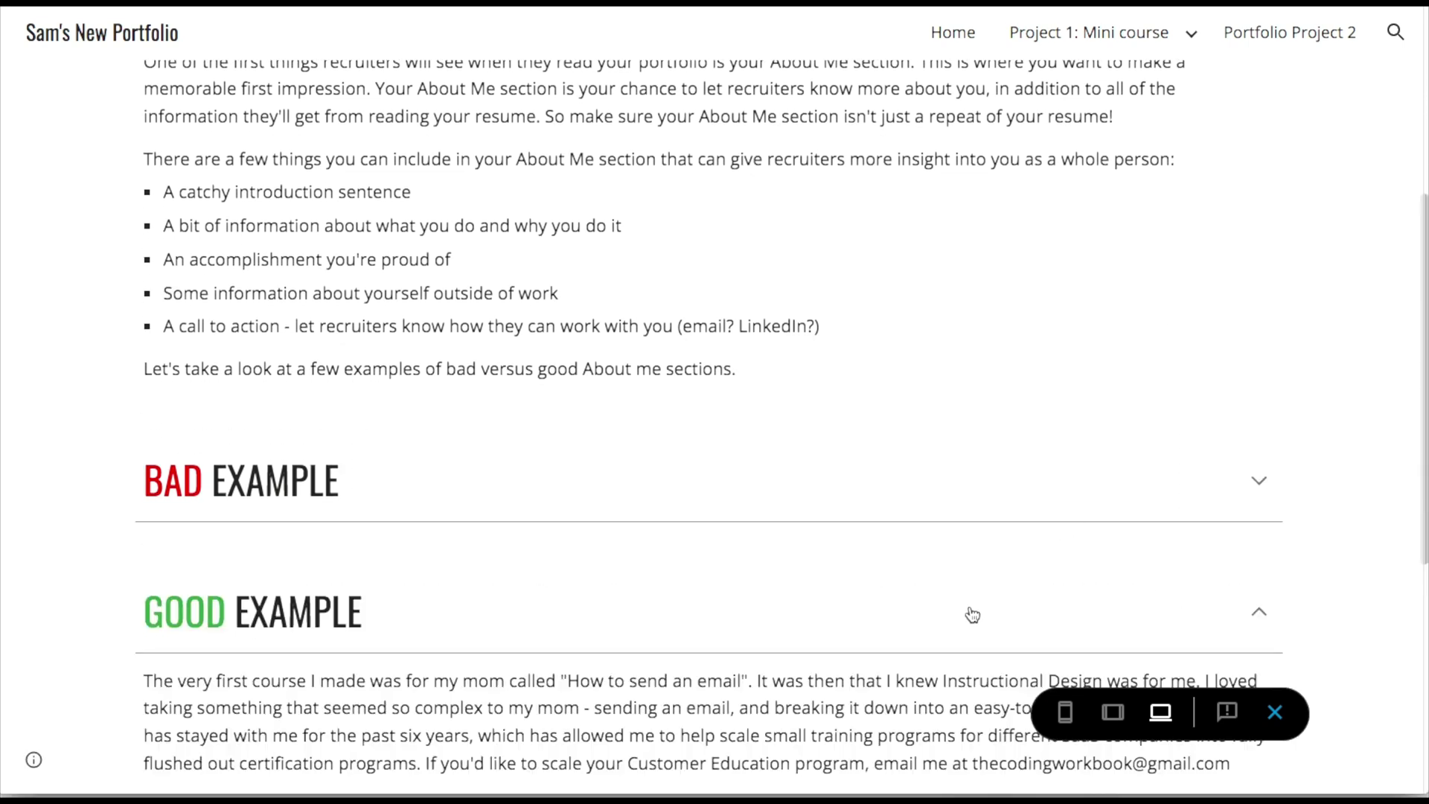
{"action": "left_click", "coordinate": [972, 615]}
{"action": "scroll", "coordinate": [970, 614], "scroll_direction": "down", "scroll_amount": 5}
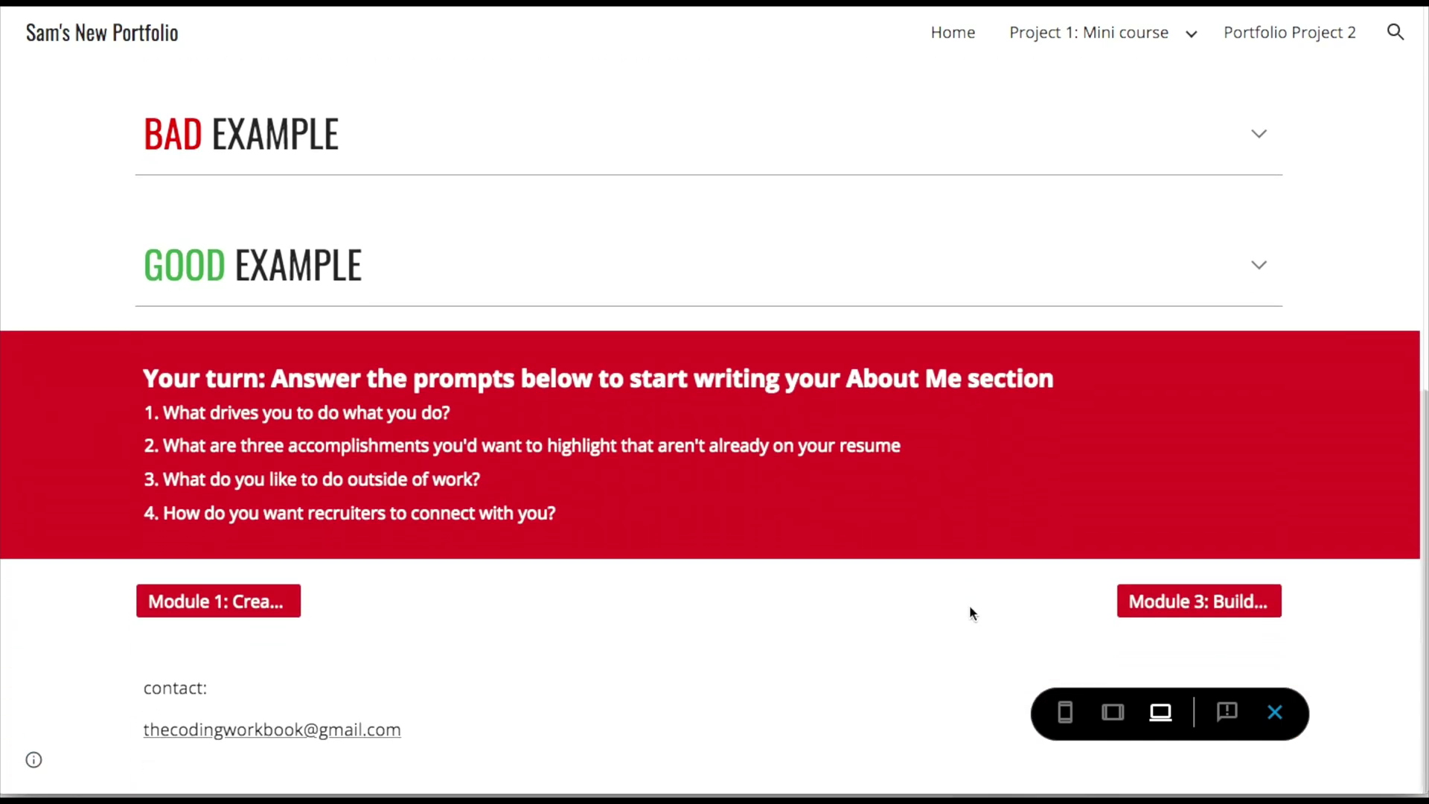
Go on to Module 3 in the preview and check its collapsible Portfolio Project Ideas, video and closing steps.
{"action": "left_click", "coordinate": [1201, 601]}
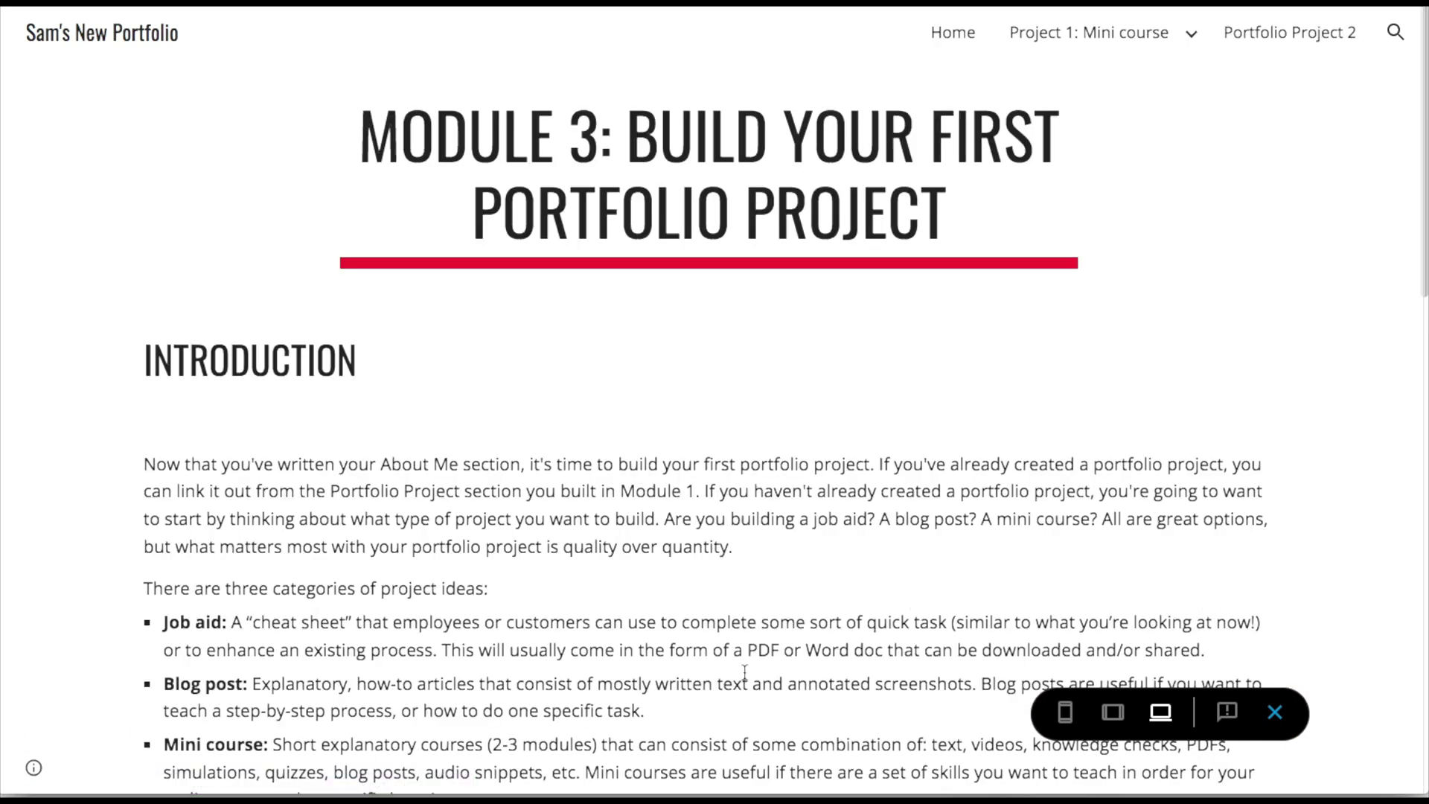
{"action": "scroll", "coordinate": [677, 524], "scroll_direction": "down", "scroll_amount": 6}
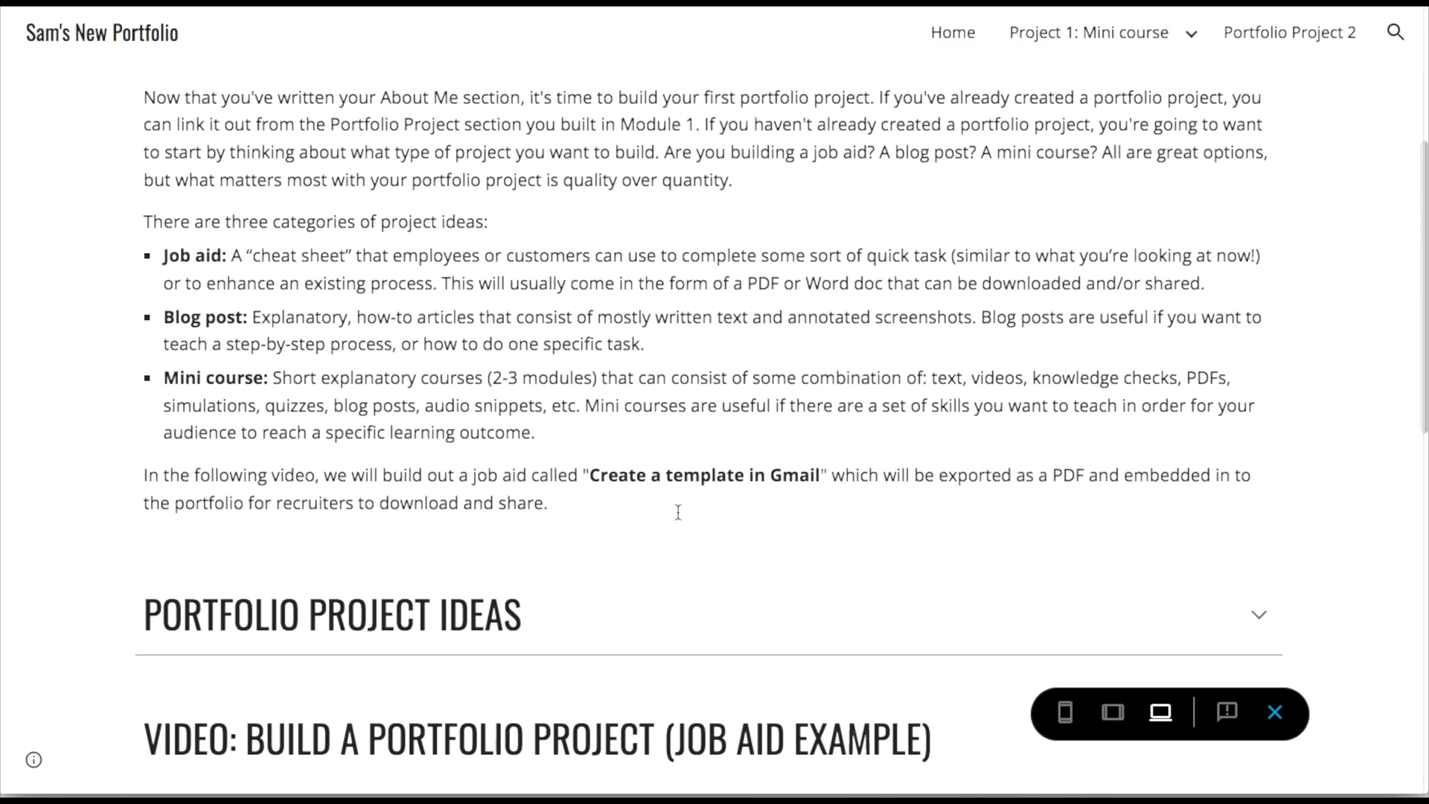
{"action": "scroll", "coordinate": [678, 514], "scroll_direction": "down", "scroll_amount": 1}
{"action": "left_click", "coordinate": [693, 484]}
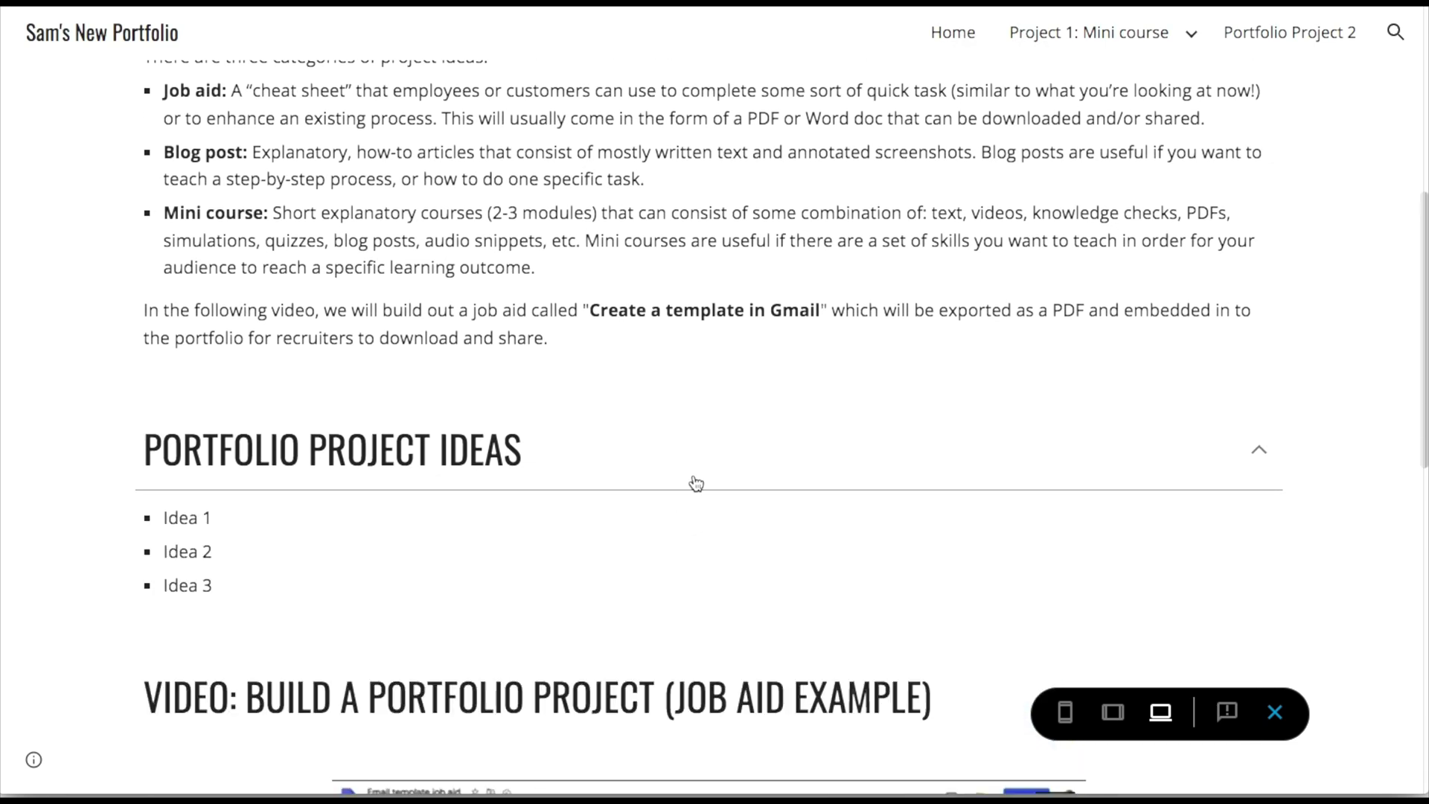
{"action": "left_click", "coordinate": [696, 484]}
{"action": "scroll", "coordinate": [696, 484], "scroll_direction": "down", "scroll_amount": 8}
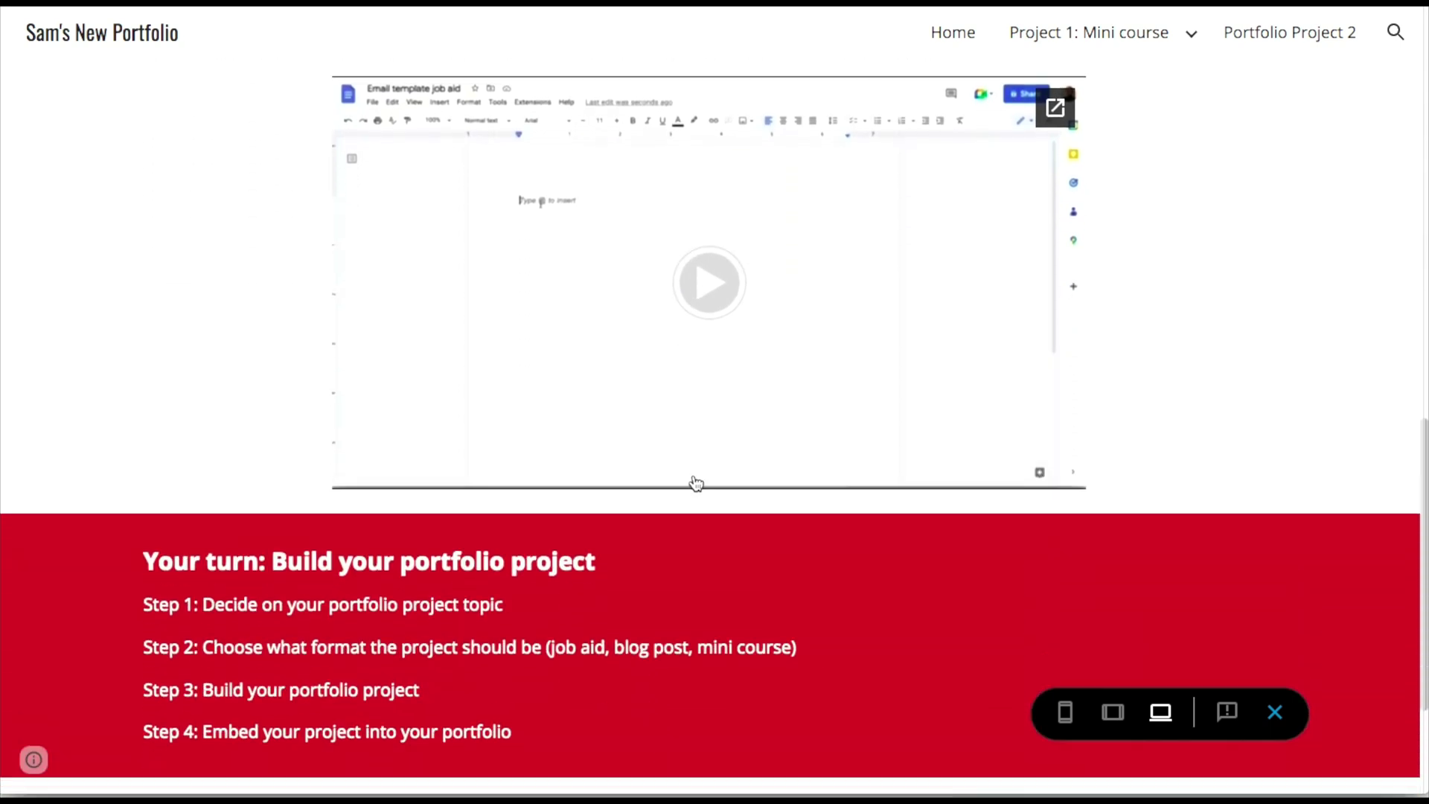
{"action": "scroll", "coordinate": [696, 483], "scroll_direction": "down", "scroll_amount": 3}
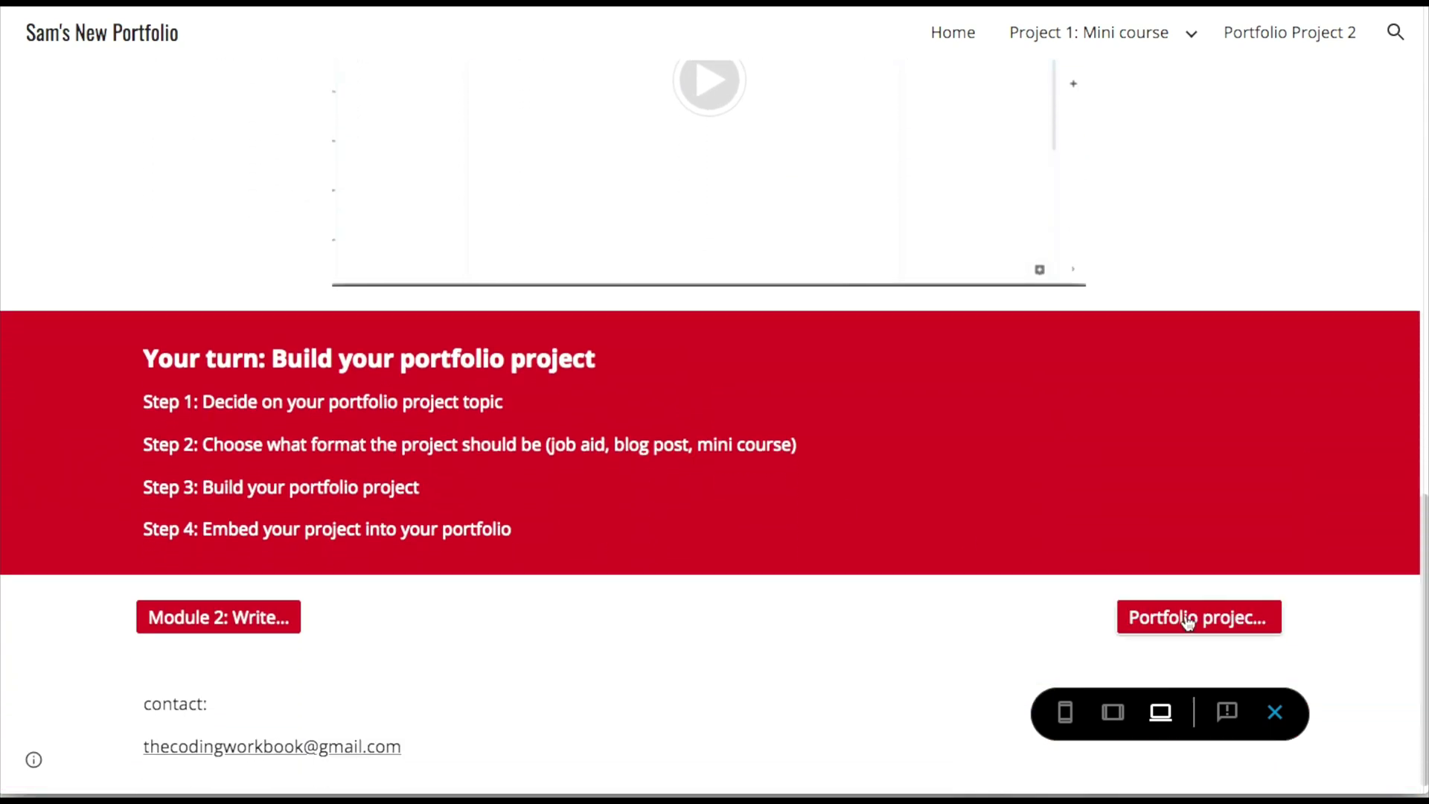
Return from Module 3 to the Project 1 overview page in the preview and review its description and outline.
{"action": "left_click", "coordinate": [1190, 623]}
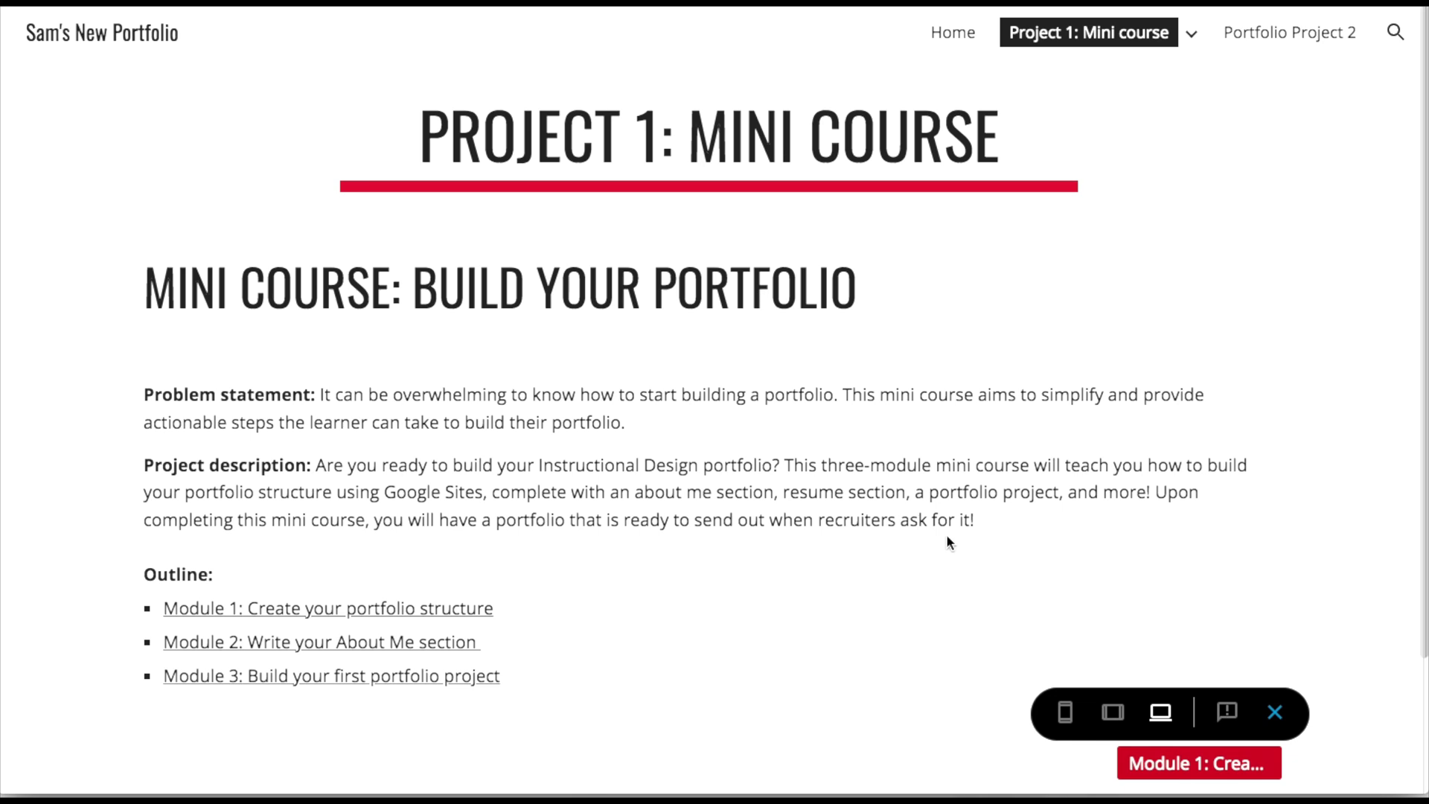
{"action": "scroll", "coordinate": [947, 536], "scroll_direction": "down", "scroll_amount": 3}
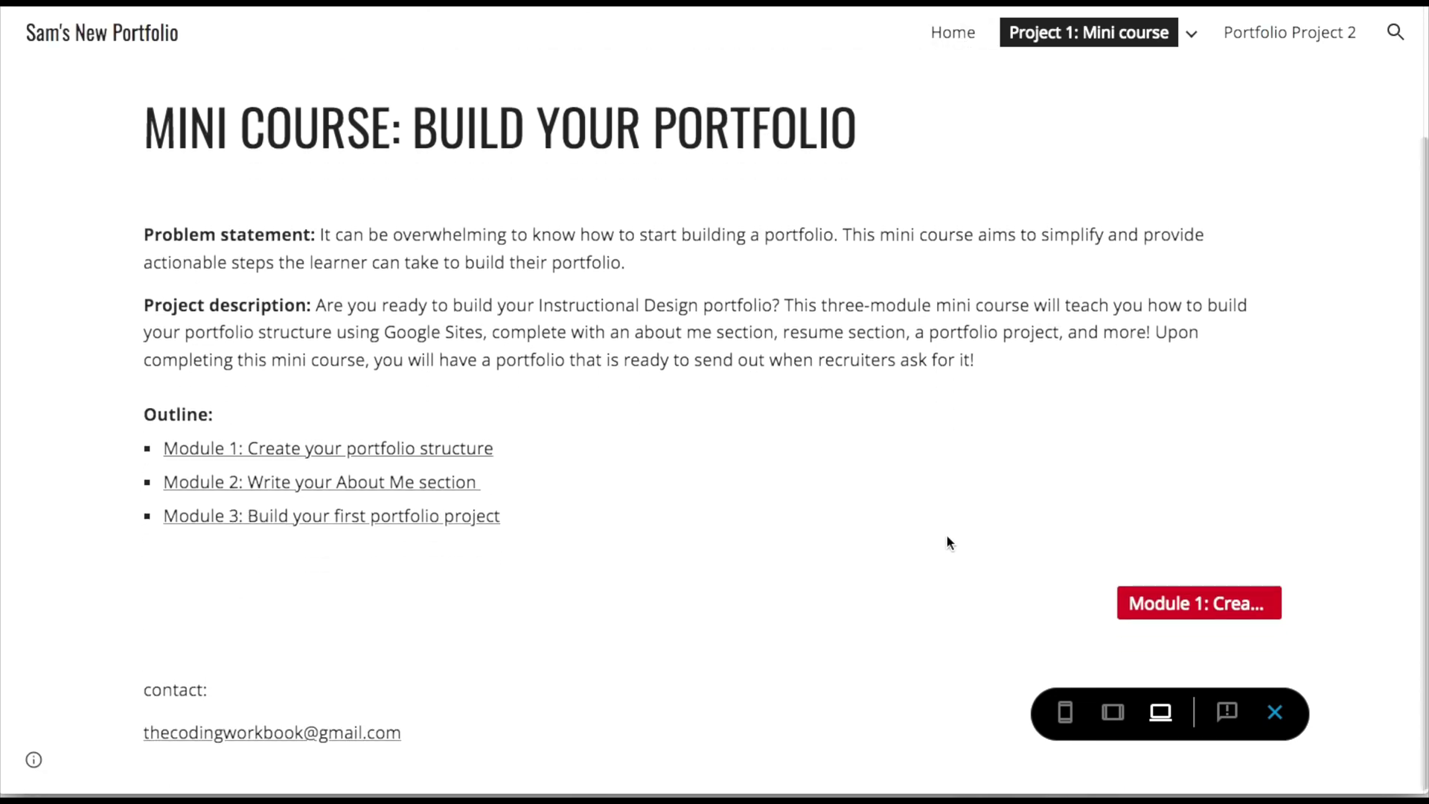
{"action": "scroll", "coordinate": [947, 536], "scroll_direction": "up", "scroll_amount": 3}
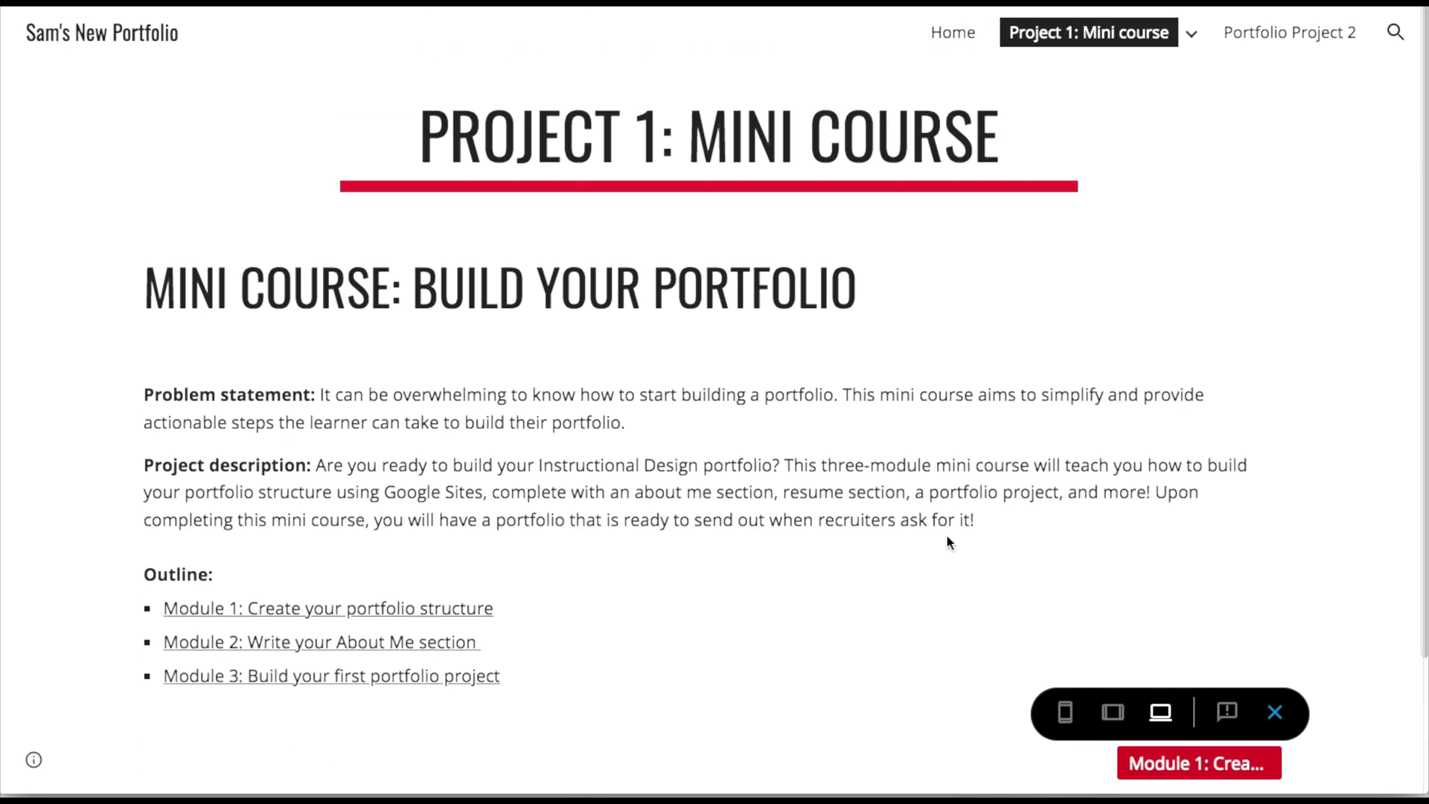